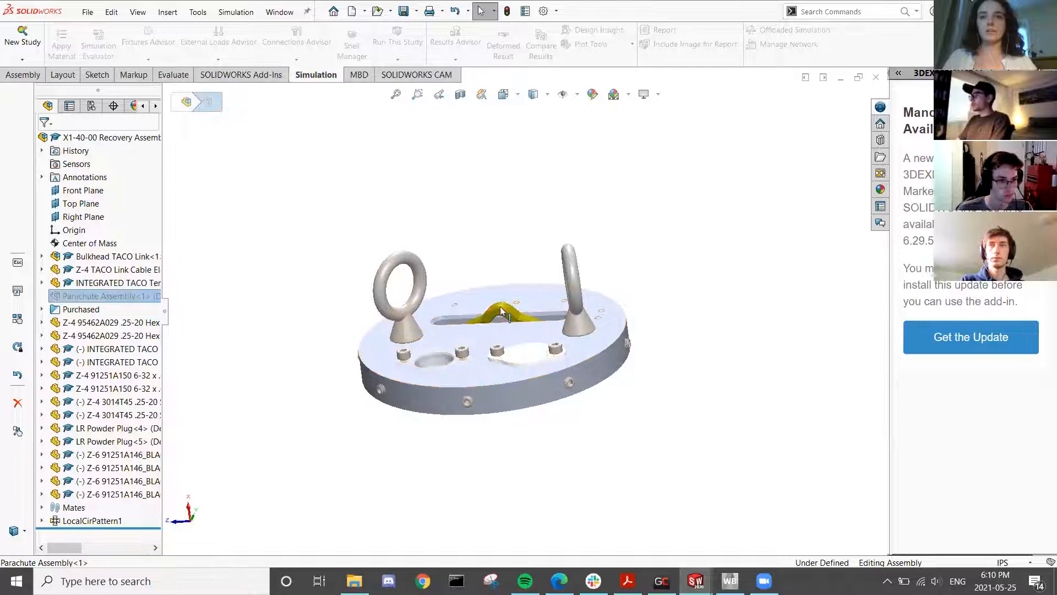
- Suppress the yellow Z-4 TACO Link Cable part in the recovery assembly
{"action": "middle_click_drag", "start_coordinate": [542, 336], "coordinate": [557, 379]}
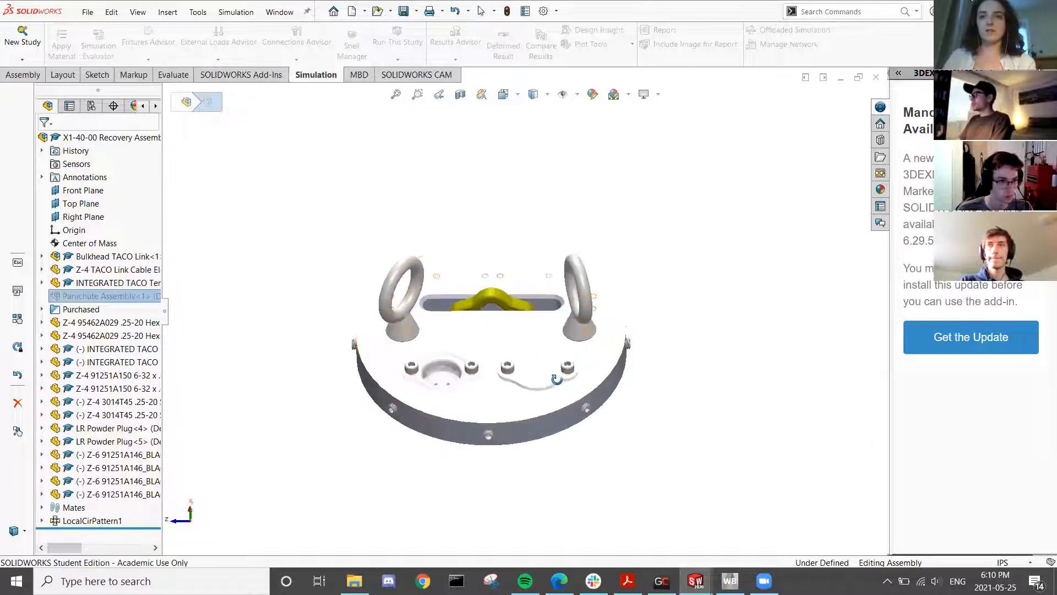
{"action": "left_click", "coordinate": [521, 303]}
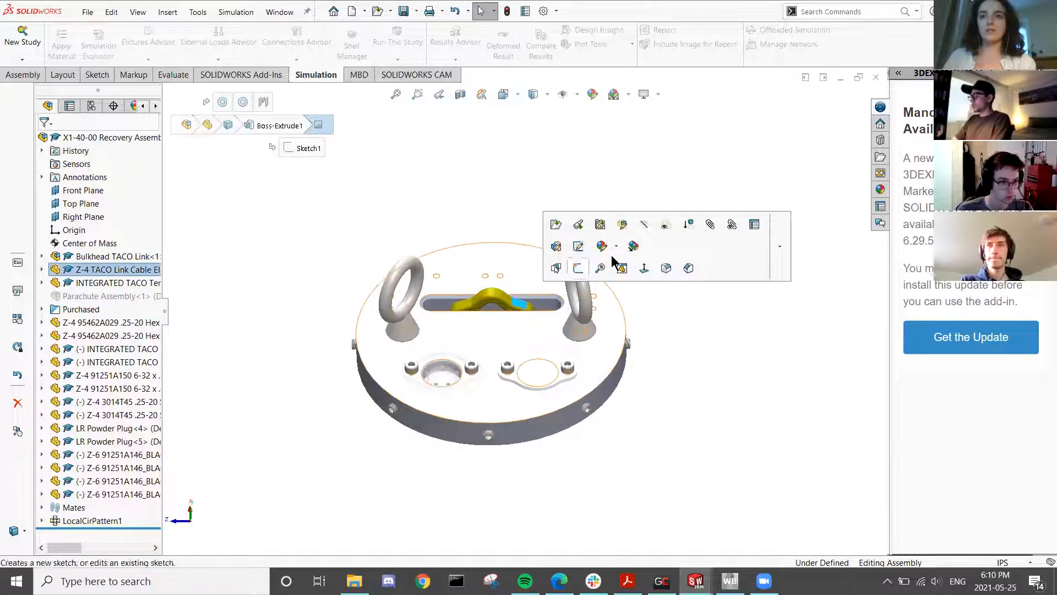
{"action": "left_click", "coordinate": [687, 226]}
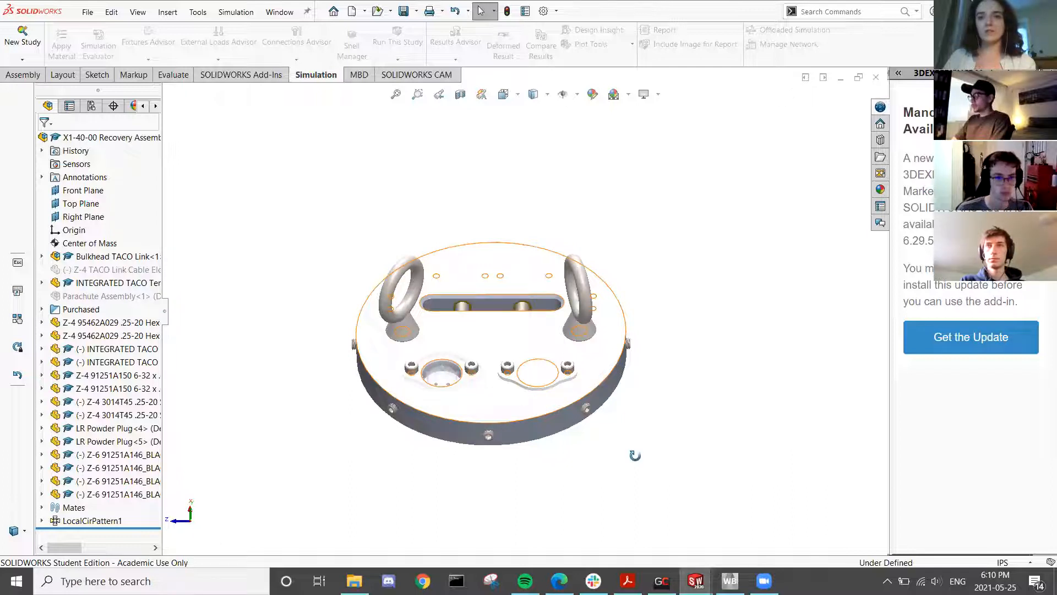
- Orbit the assembly to the underside and select the hole cover plate
{"action": "middle_click_drag", "start_coordinate": [397, 430], "coordinate": [516, 471]}
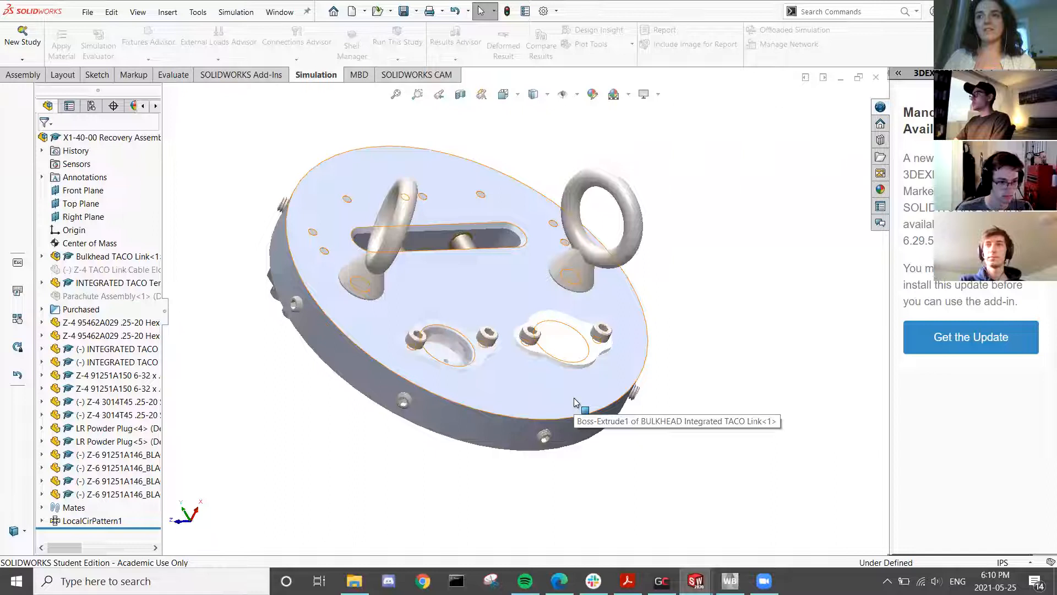
{"action": "middle_click_drag", "start_coordinate": [579, 440], "coordinate": [690, 397]}
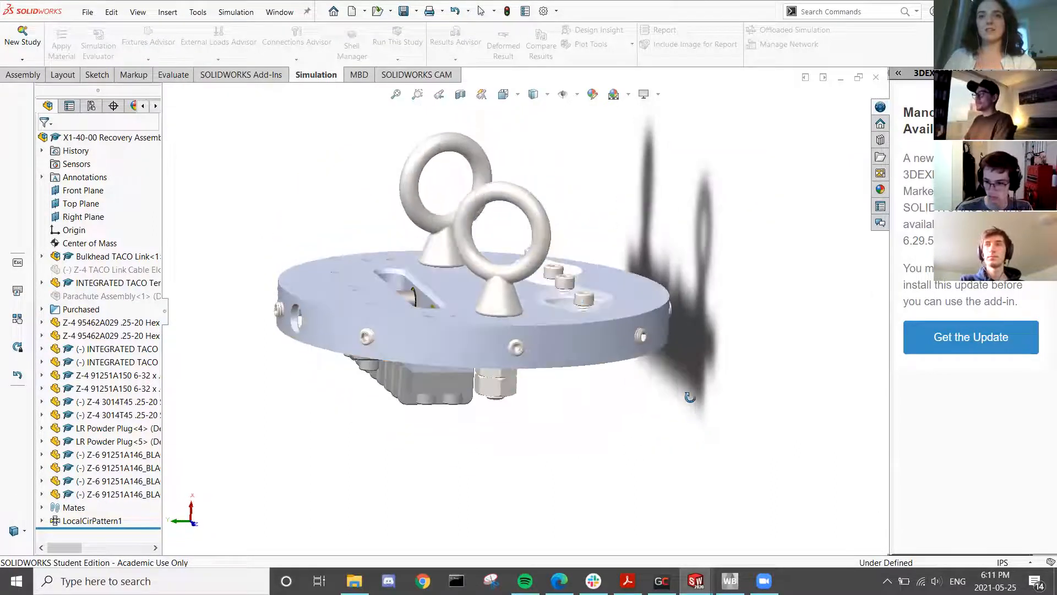
{"action": "middle_click_drag", "start_coordinate": [510, 448], "coordinate": [512, 193]}
{"action": "scroll", "coordinate": [504, 180], "scroll_direction": "down", "scroll_amount": 3}
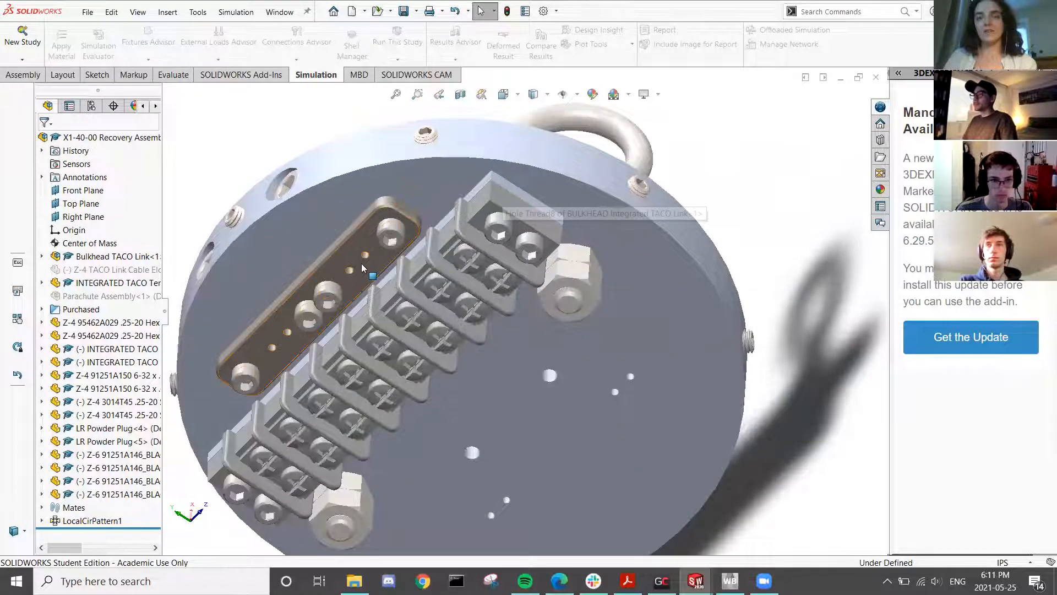
{"action": "left_click", "coordinate": [315, 321]}
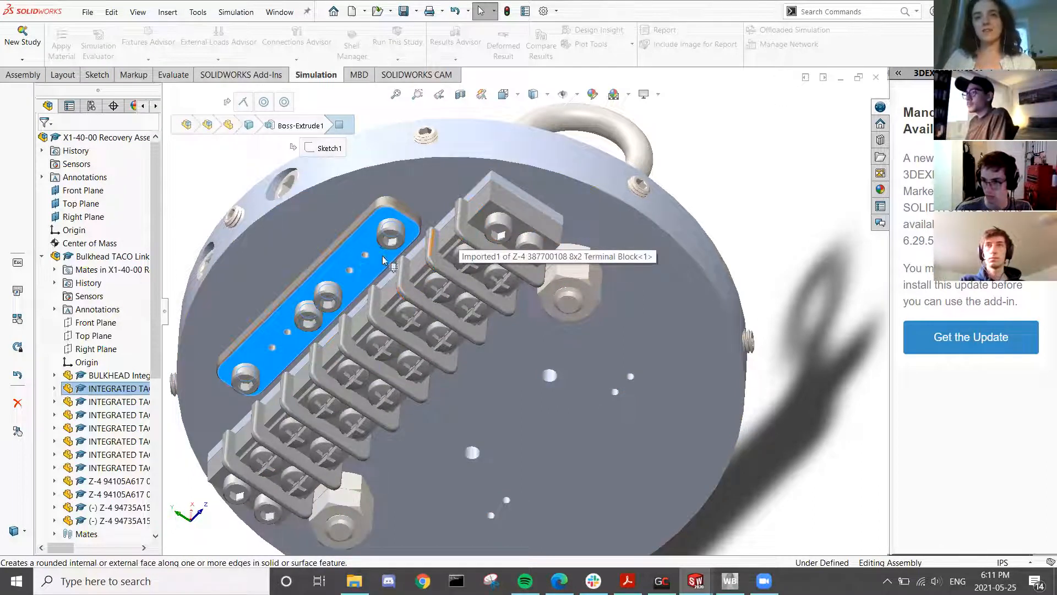
{"action": "middle_click_drag", "start_coordinate": [380, 245], "coordinate": [353, 221]}
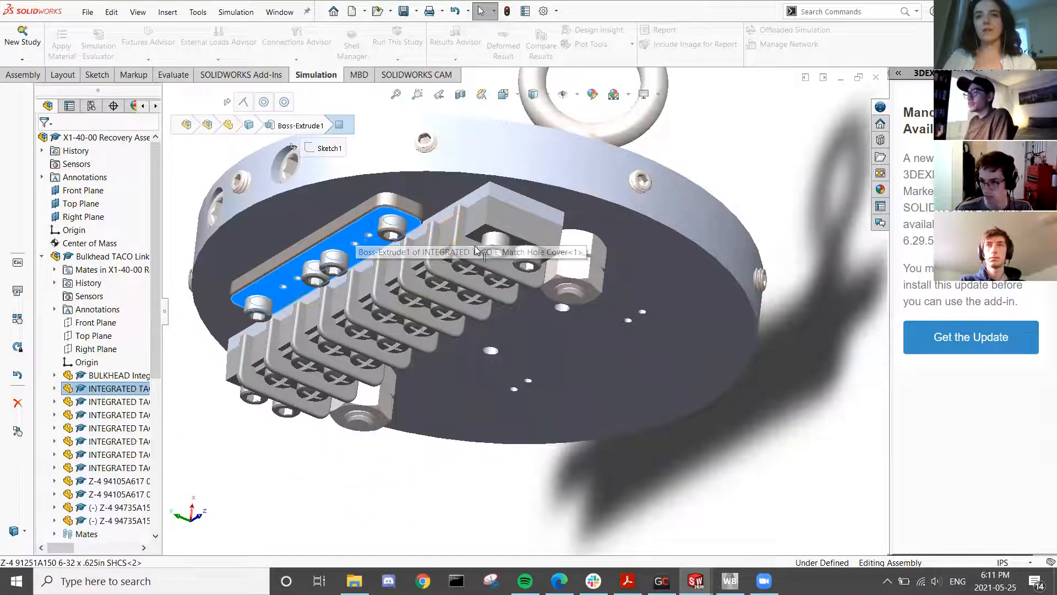
{"action": "middle_click_drag", "start_coordinate": [580, 316], "coordinate": [534, 308]}
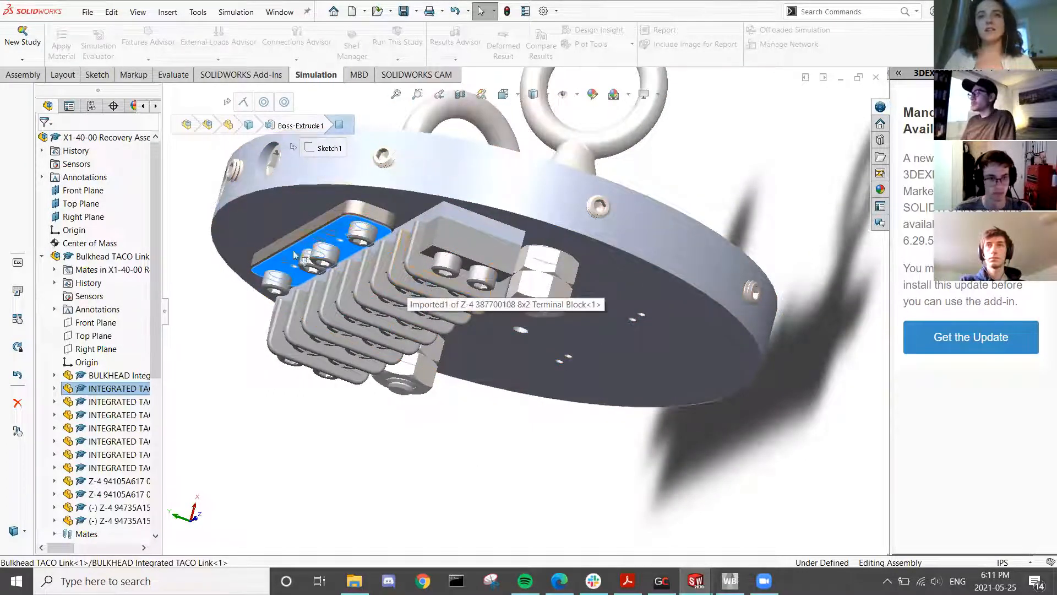
{"action": "left_click", "coordinate": [227, 368]}
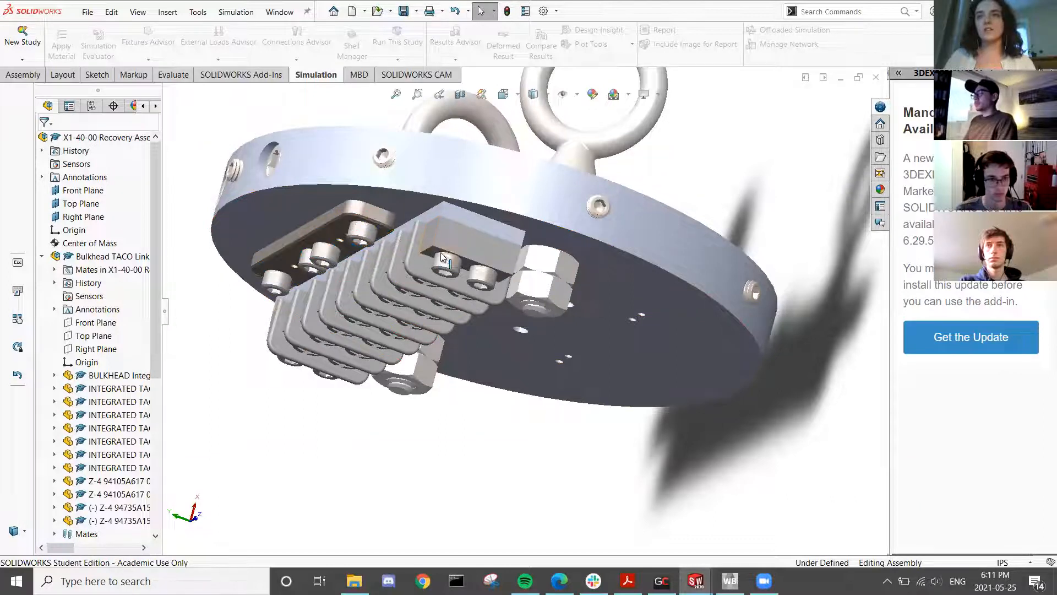
{"action": "scroll", "coordinate": [458, 298], "scroll_direction": "up", "scroll_amount": 1}
{"action": "middle_click_drag", "start_coordinate": [454, 309], "coordinate": [429, 348]}
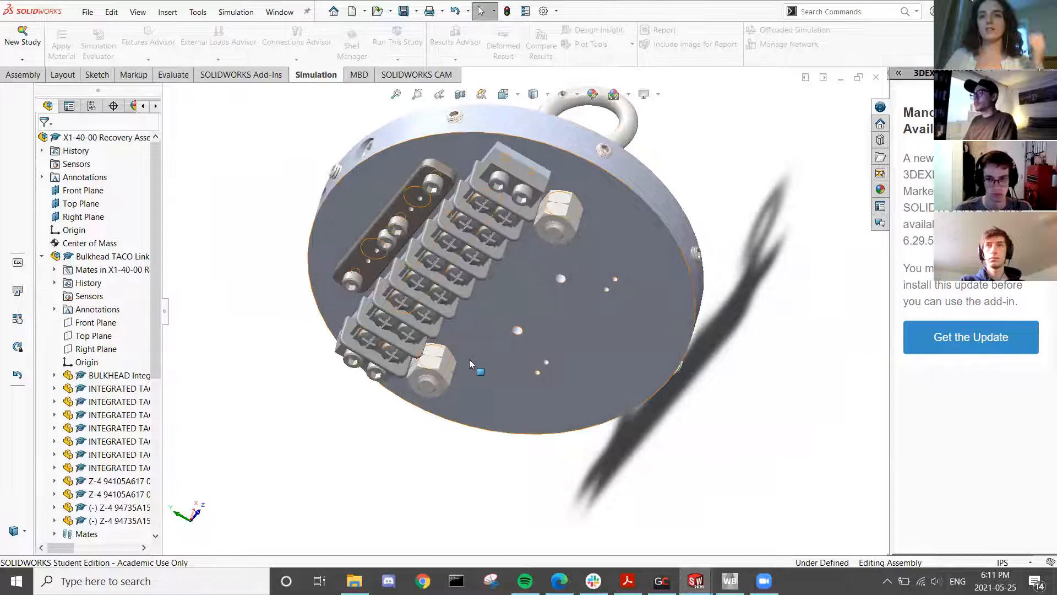
{"action": "scroll", "coordinate": [614, 184], "scroll_direction": "down", "scroll_amount": 3}
{"action": "mouse_move", "coordinate": [614, 184]}
{"action": "middle_mouse_down"}
{"action": "mouse_move", "coordinate": [600, 307]}
{"action": "mouse_move", "coordinate": [581, 214]}
{"action": "middle_mouse_up"}
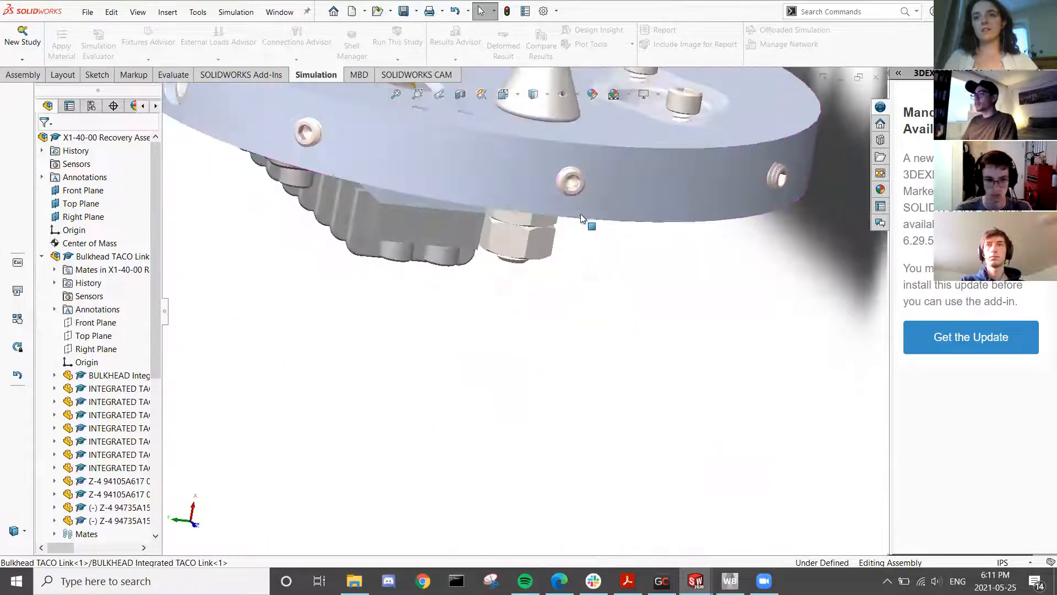
{"action": "left_click", "coordinate": [576, 186]}
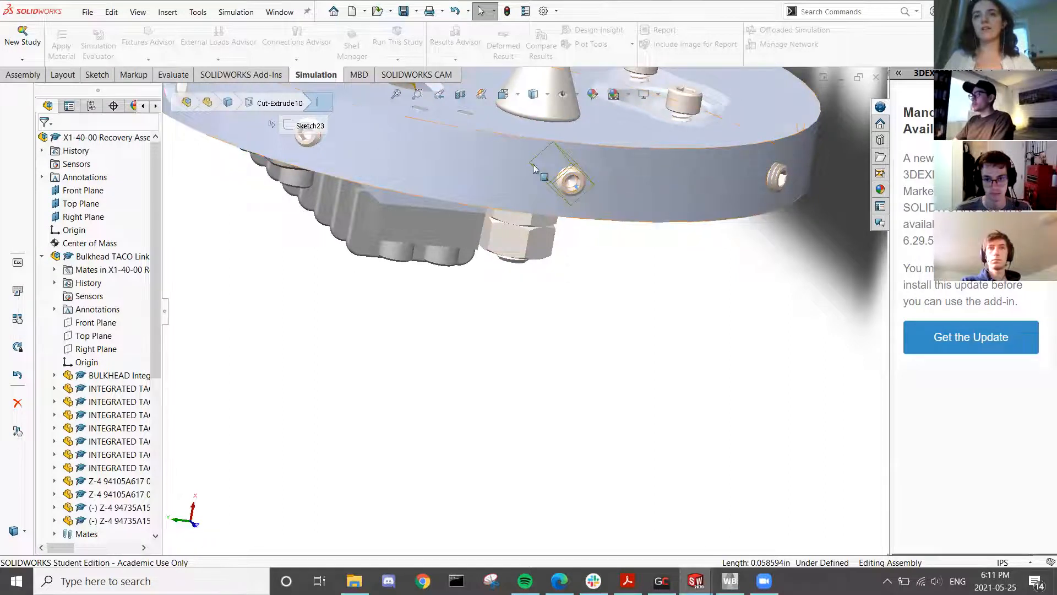
{"action": "mouse_move", "coordinate": [558, 295]}
{"action": "middle_mouse_down"}
{"action": "mouse_move", "coordinate": [561, 259]}
{"action": "mouse_move", "coordinate": [508, 285]}
{"action": "middle_mouse_up"}
{"action": "scroll", "coordinate": [508, 284], "scroll_direction": "up", "scroll_amount": 2}
{"action": "scroll", "coordinate": [507, 284], "scroll_direction": "down", "scroll_amount": 3}
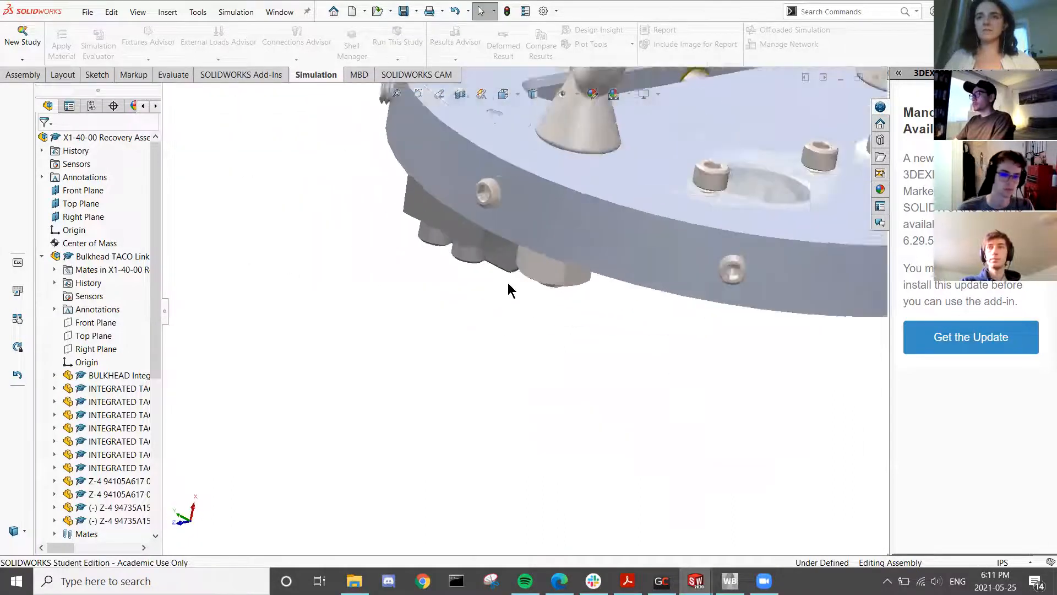
{"action": "scroll", "coordinate": [554, 270], "scroll_direction": "up", "scroll_amount": 5}
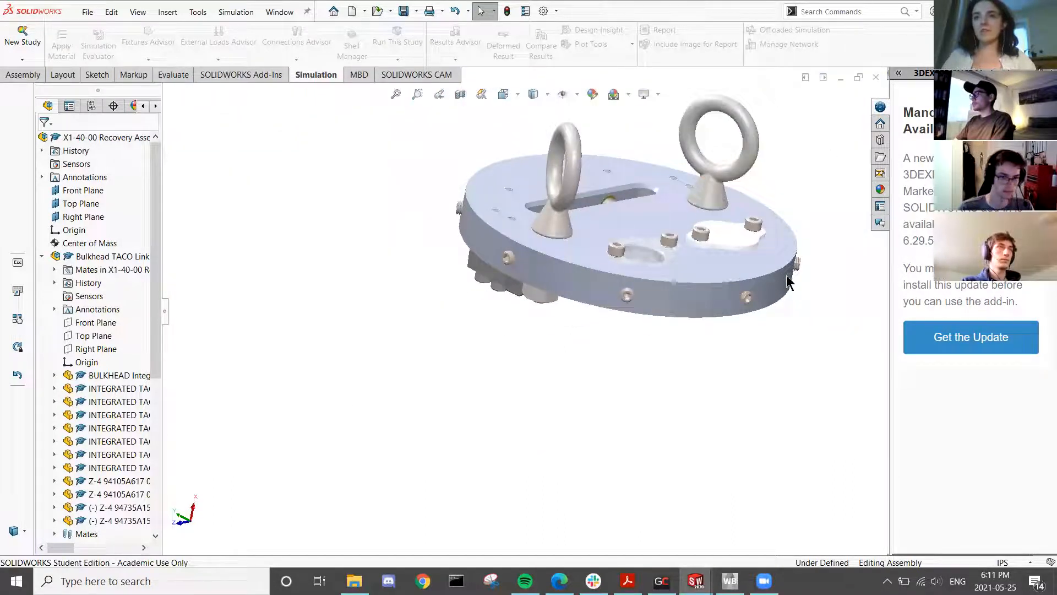
{"action": "middle_click_drag", "start_coordinate": [650, 223], "coordinate": [632, 217]}
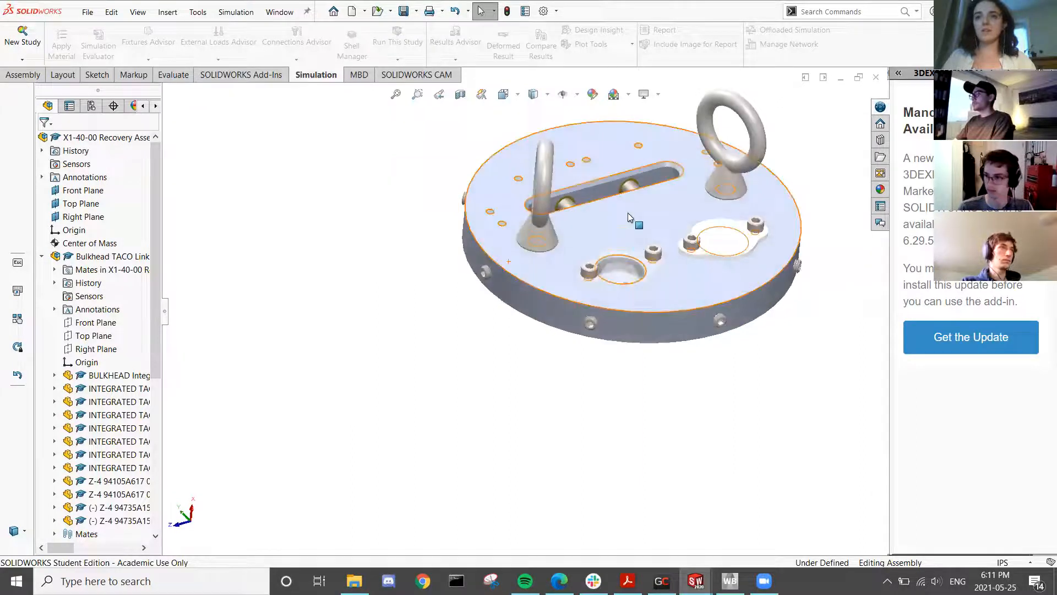
{"action": "left_click", "coordinate": [631, 189]}
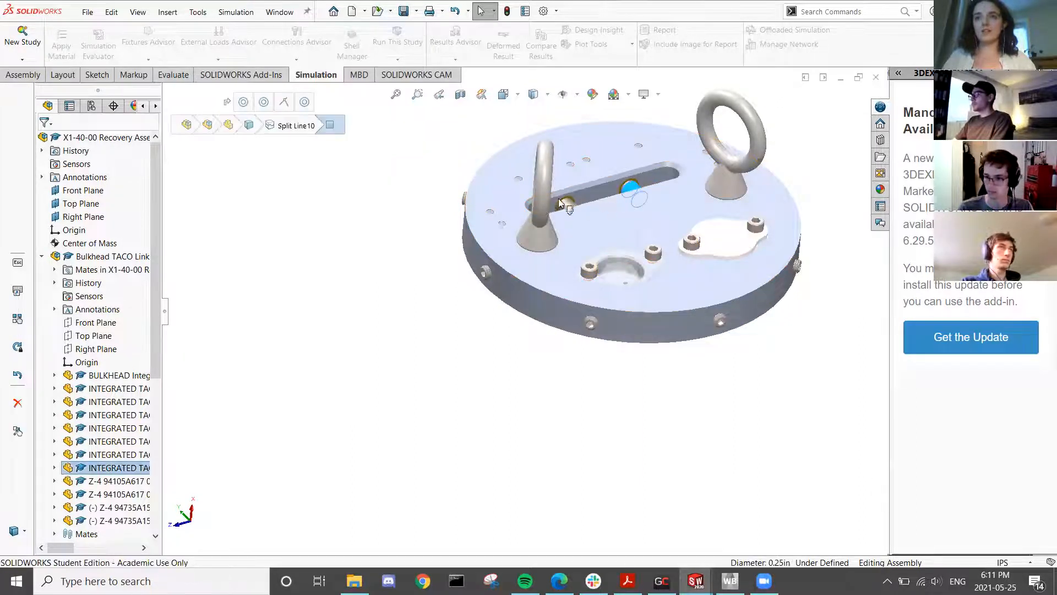
{"action": "left_click", "coordinate": [726, 183]}
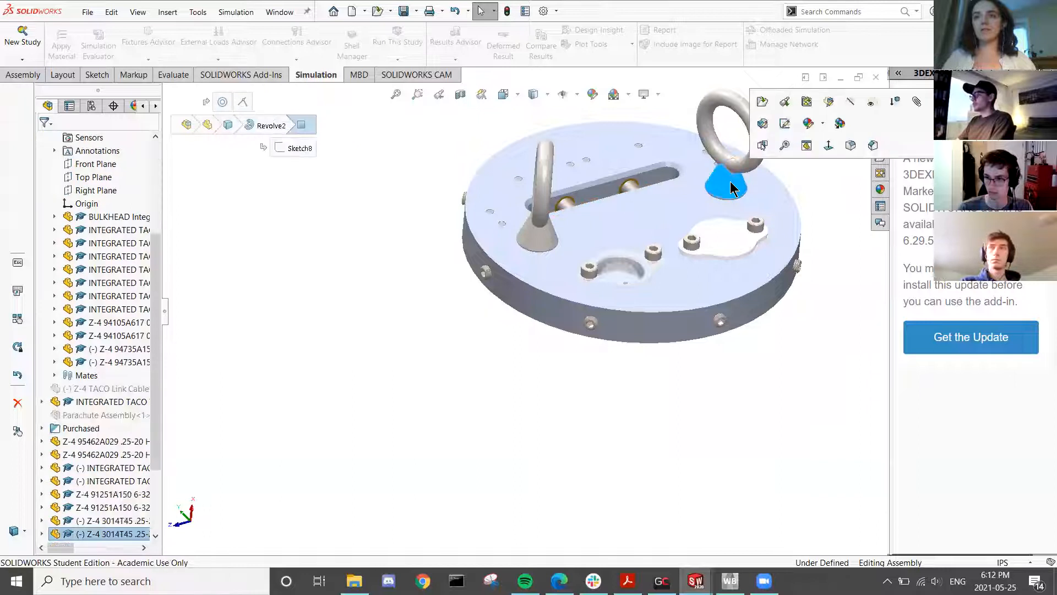
{"action": "middle_click_drag", "start_coordinate": [565, 239], "coordinate": [549, 269]}
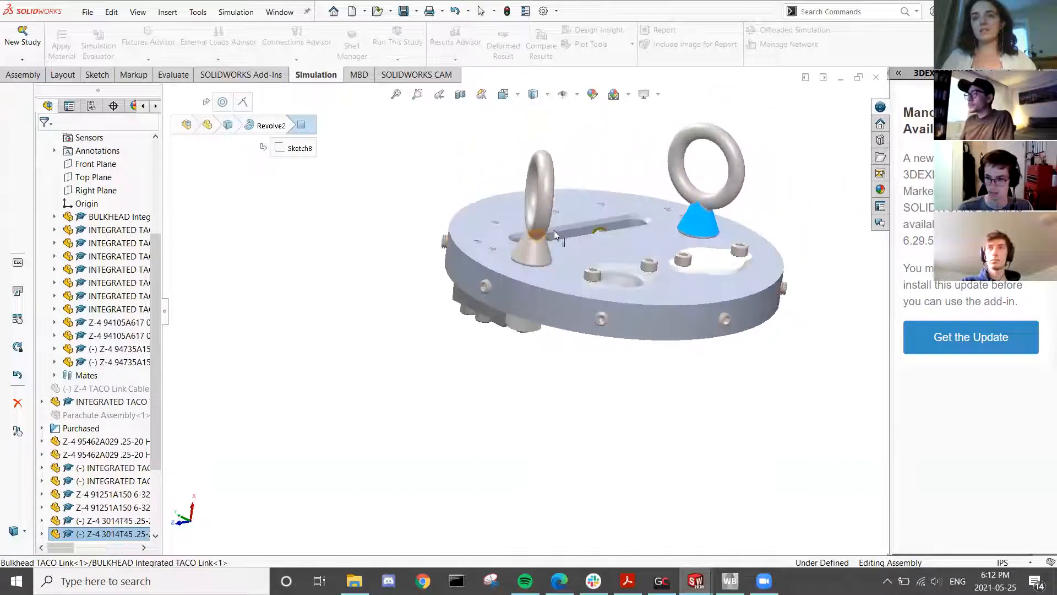
{"action": "left_click", "coordinate": [559, 403]}
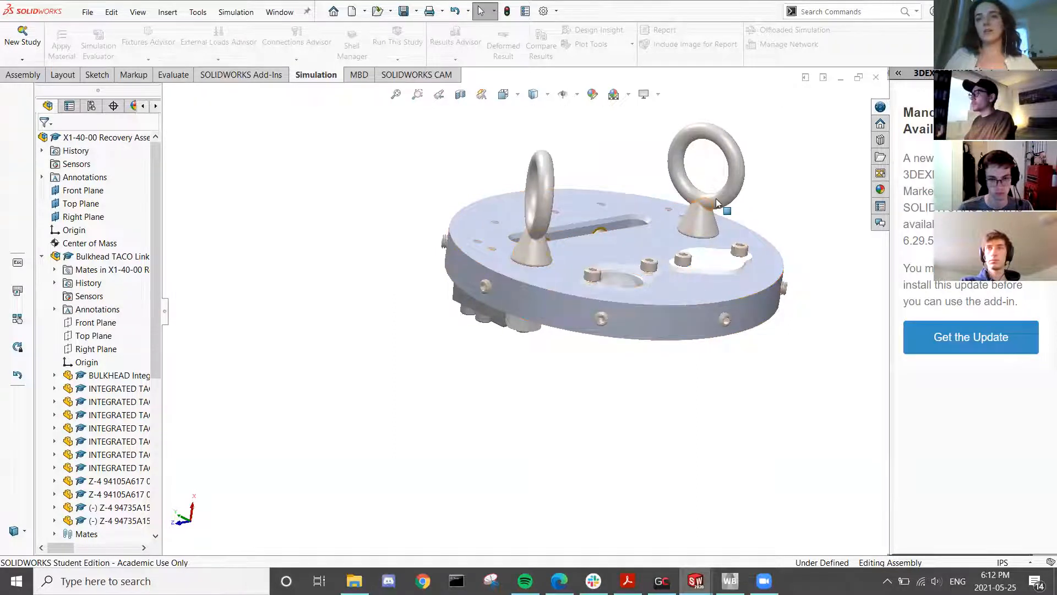
{"action": "middle_click_drag", "start_coordinate": [647, 239], "coordinate": [668, 182]}
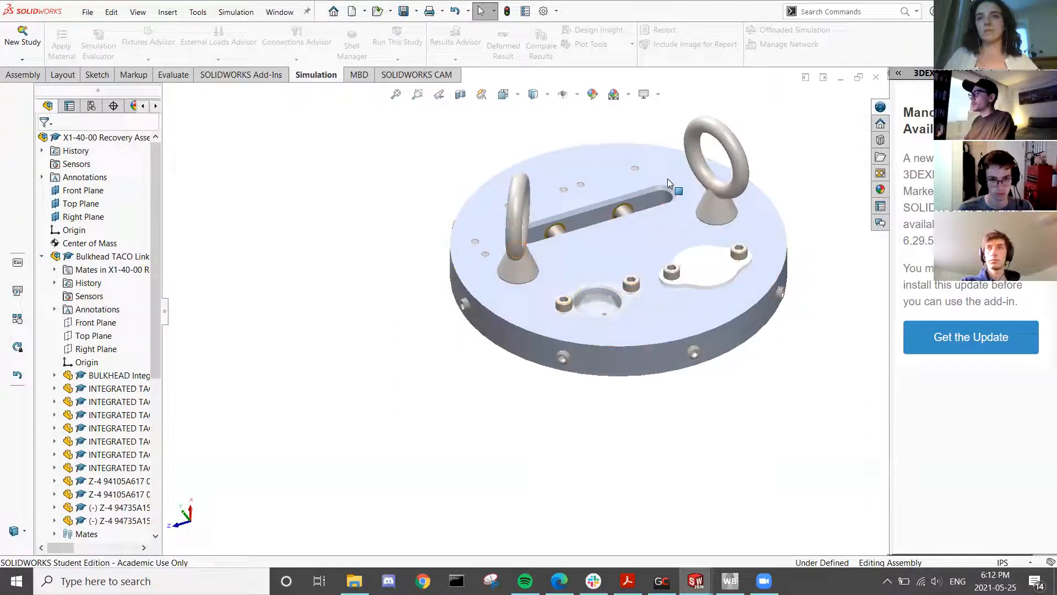
{"action": "left_click", "coordinate": [876, 77]}
- Close the recovery assembly without saving and orbit the Bulkhead TACO Link model
{"action": "left_click", "coordinate": [549, 298]}
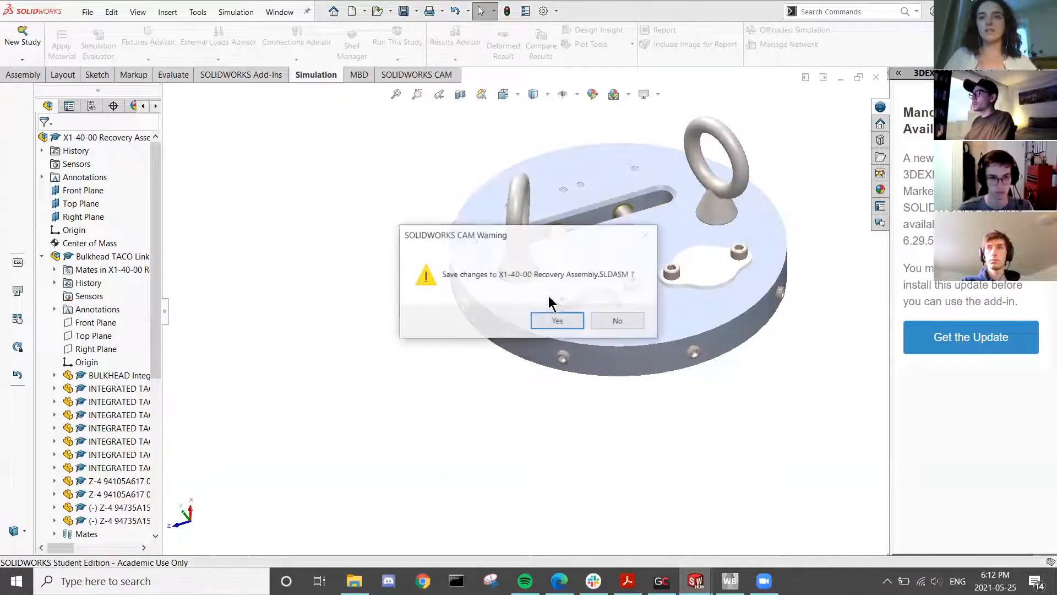
{"action": "left_click", "coordinate": [639, 323]}
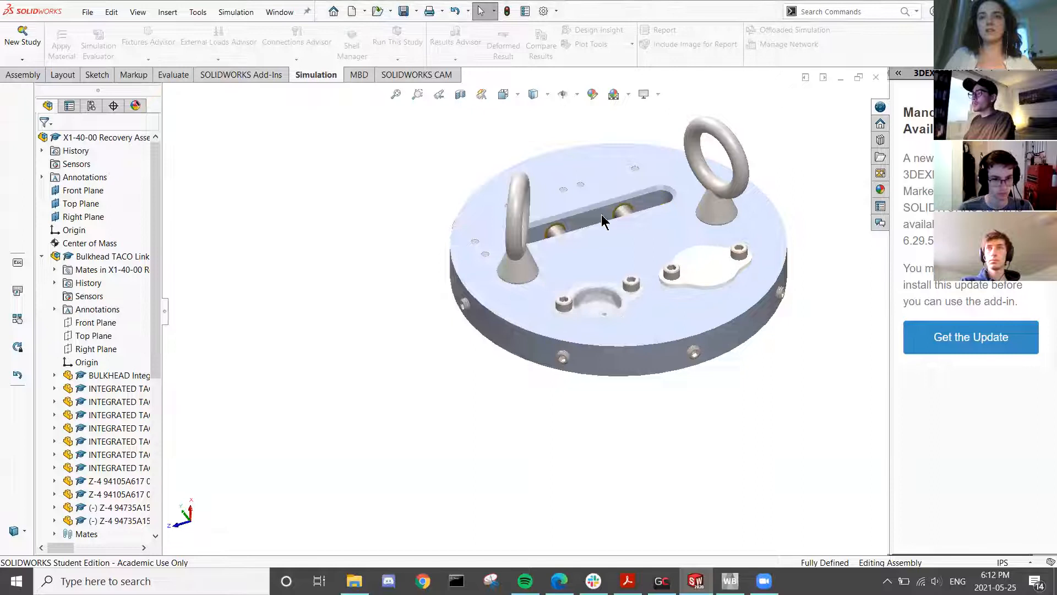
{"action": "middle_click_drag", "start_coordinate": [511, 328], "coordinate": [549, 377]}
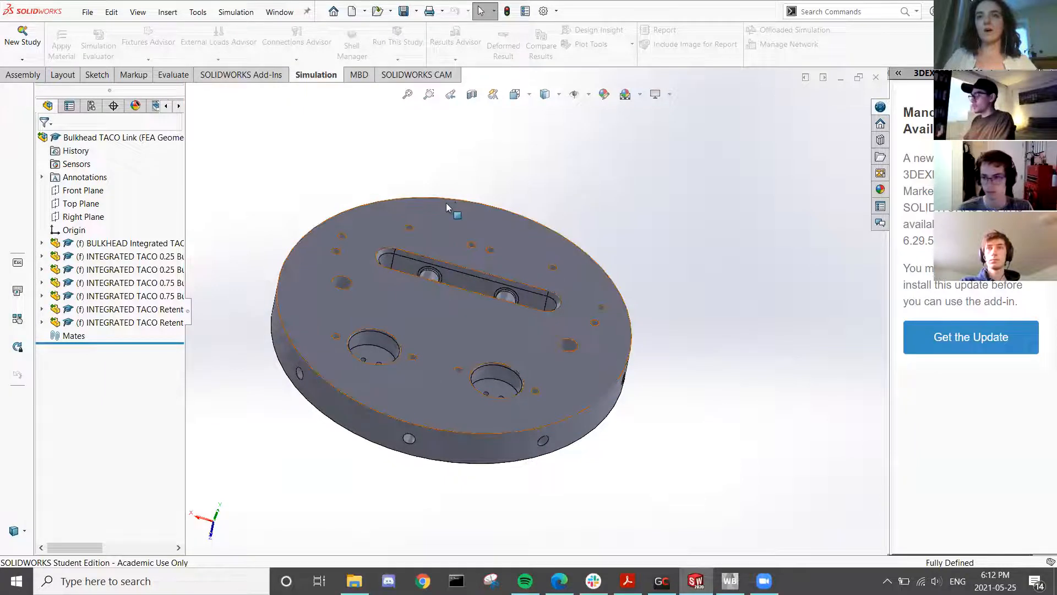
- Review the STEP AP214 export options under Save As, then cancel the export
{"action": "left_click", "coordinate": [87, 12]}
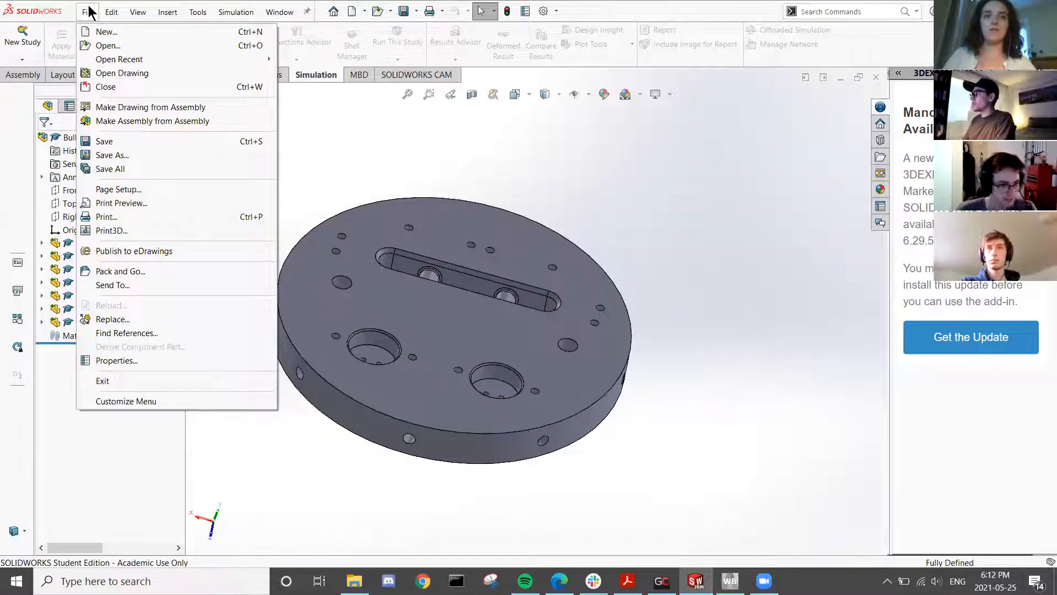
{"action": "left_click", "coordinate": [110, 155]}
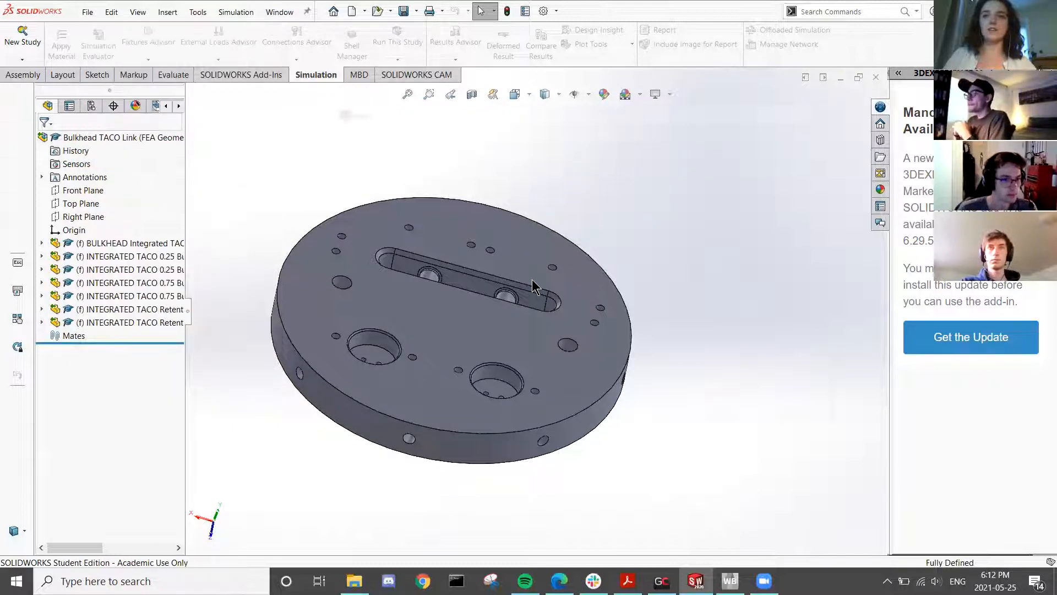
{"action": "left_click", "coordinate": [498, 313]}
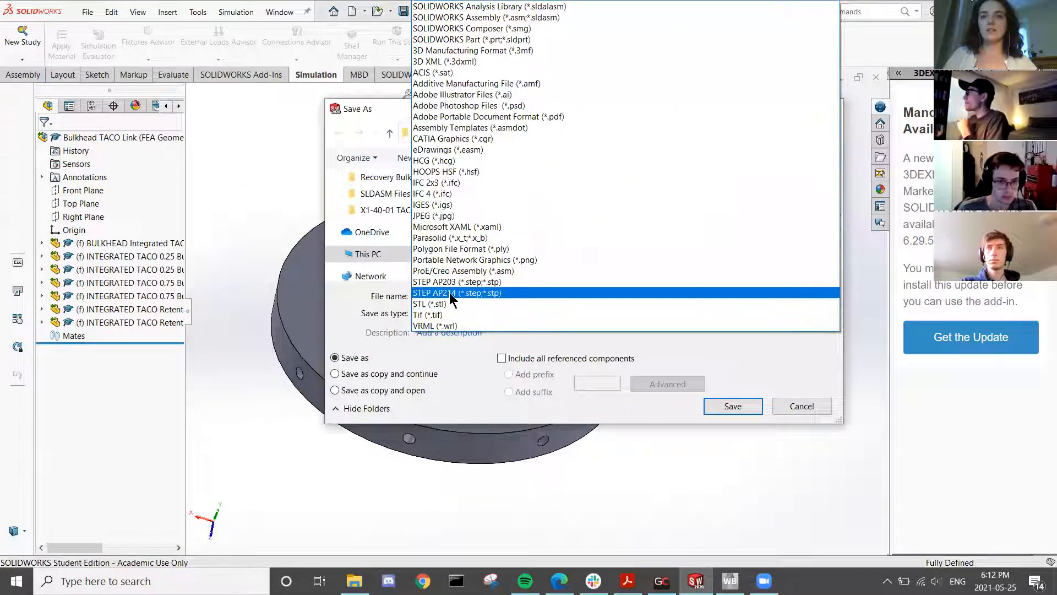
{"action": "left_click", "coordinate": [449, 292]}
{"action": "left_click", "coordinate": [427, 402]}
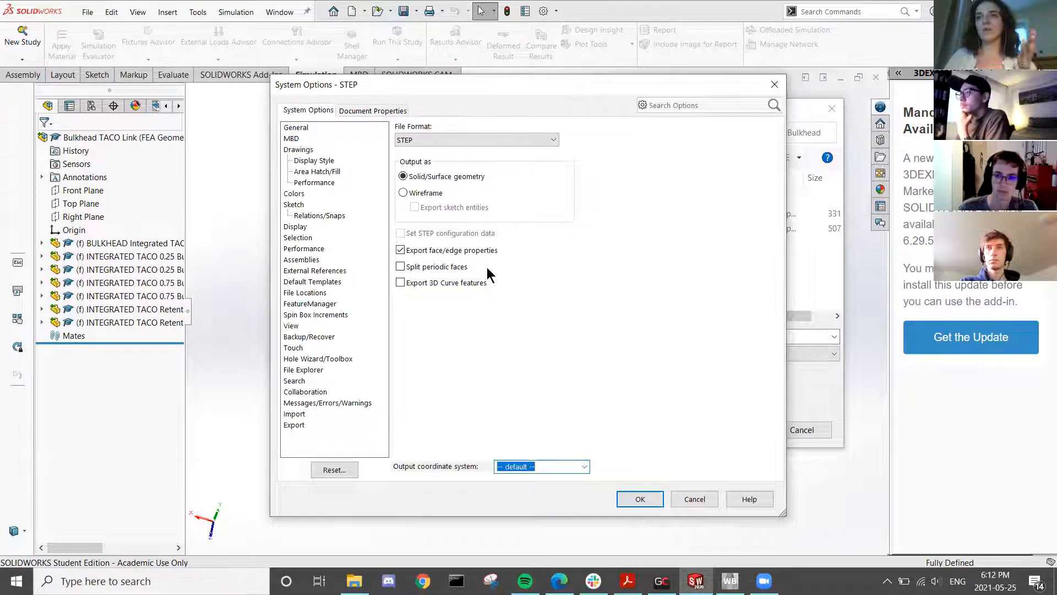
{"action": "left_click", "coordinate": [676, 498]}
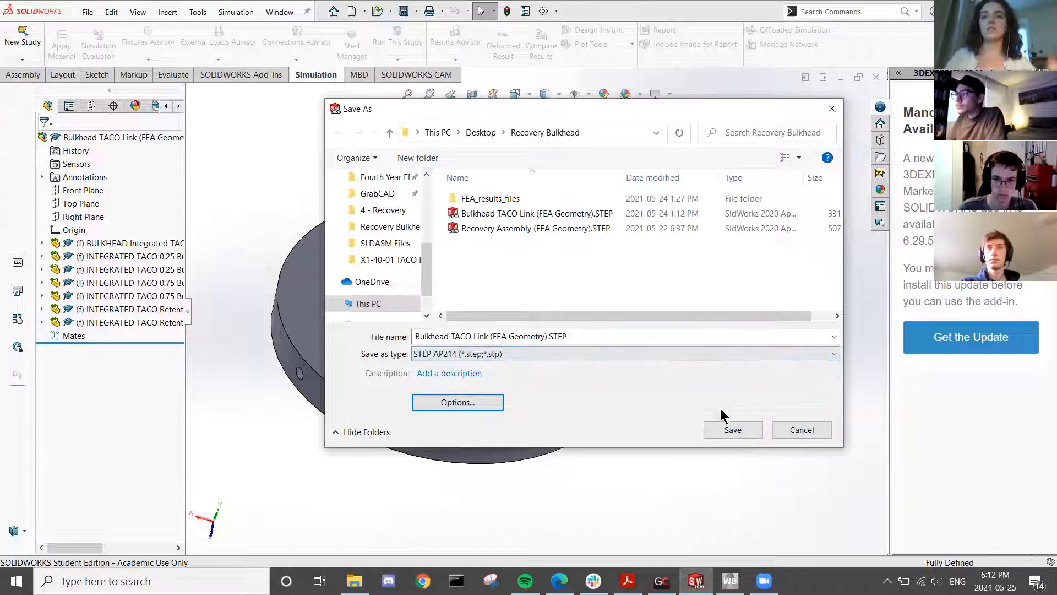
{"action": "left_click", "coordinate": [802, 430]}
- Take a final look at the bulkhead disc, then close SOLIDWORKS
{"action": "scroll", "coordinate": [481, 390], "scroll_direction": "down", "scroll_amount": 5}
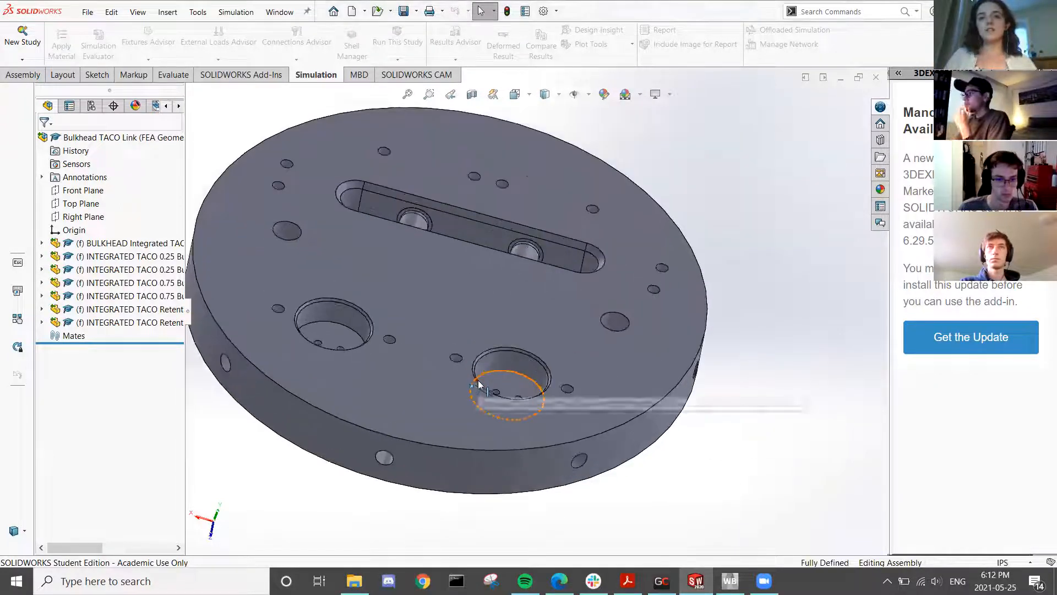
{"action": "middle_click_drag", "start_coordinate": [454, 433], "coordinate": [566, 215]}
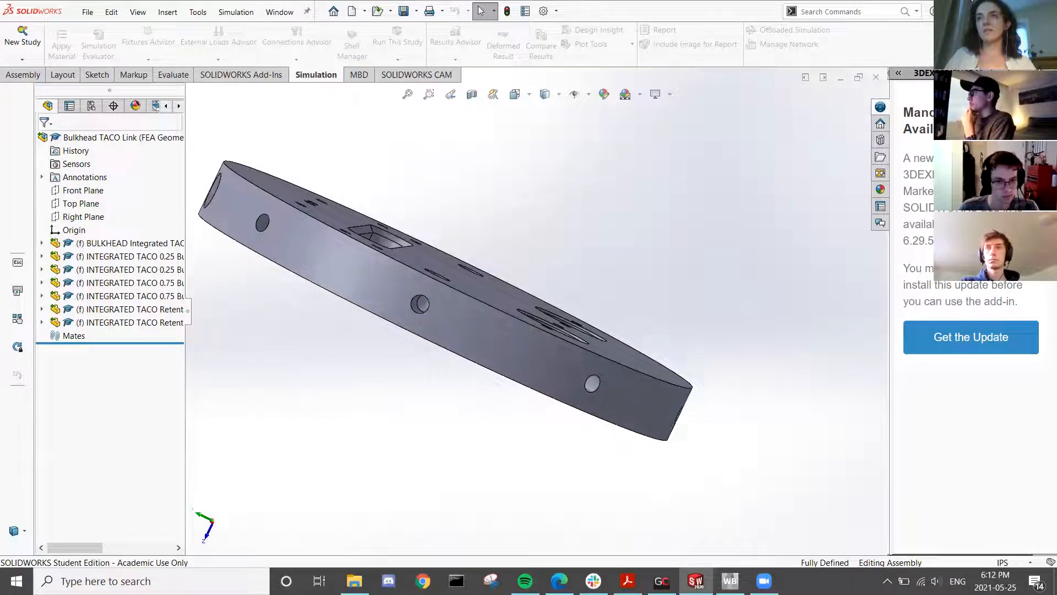
{"action": "left_click", "coordinate": [1045, 11]}
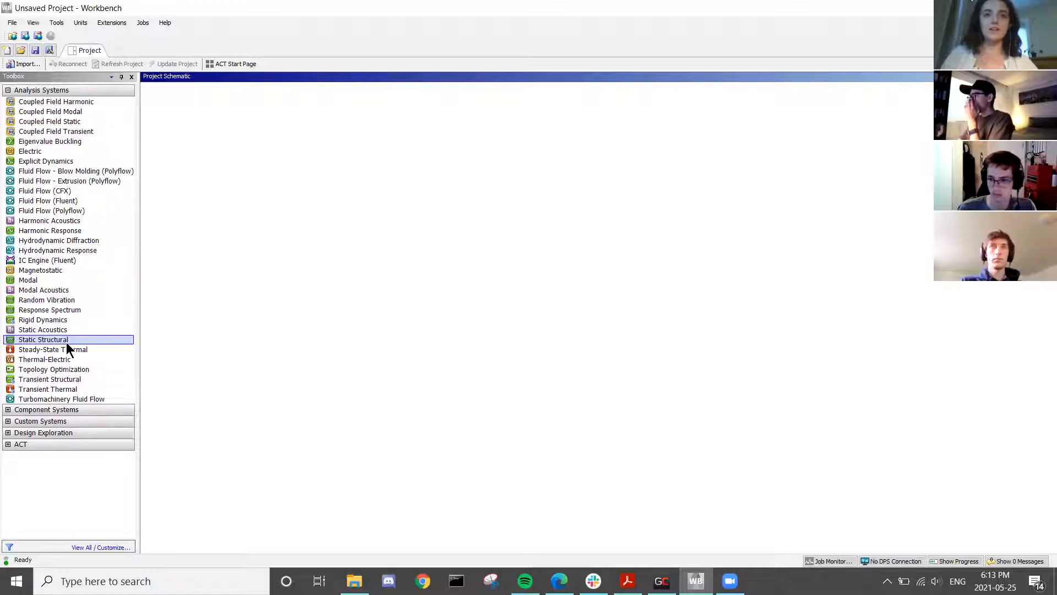
- Add a Static Structural system with its default name and open its Engineering Data
{"action": "left_click_drag", "start_coordinate": [74, 341], "coordinate": [227, 125]}
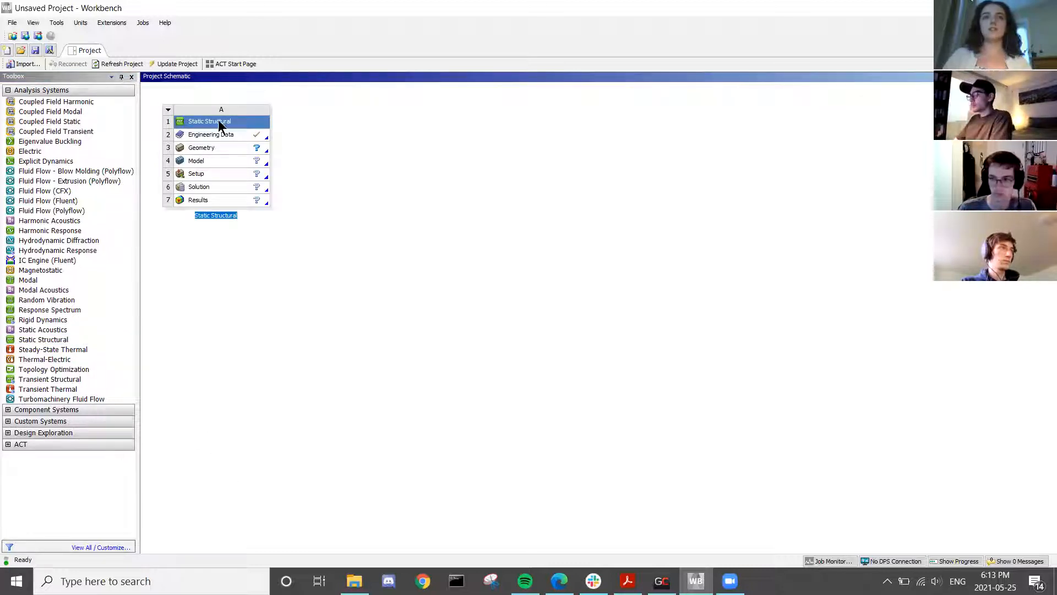
{"action": "left_click", "coordinate": [226, 117]}
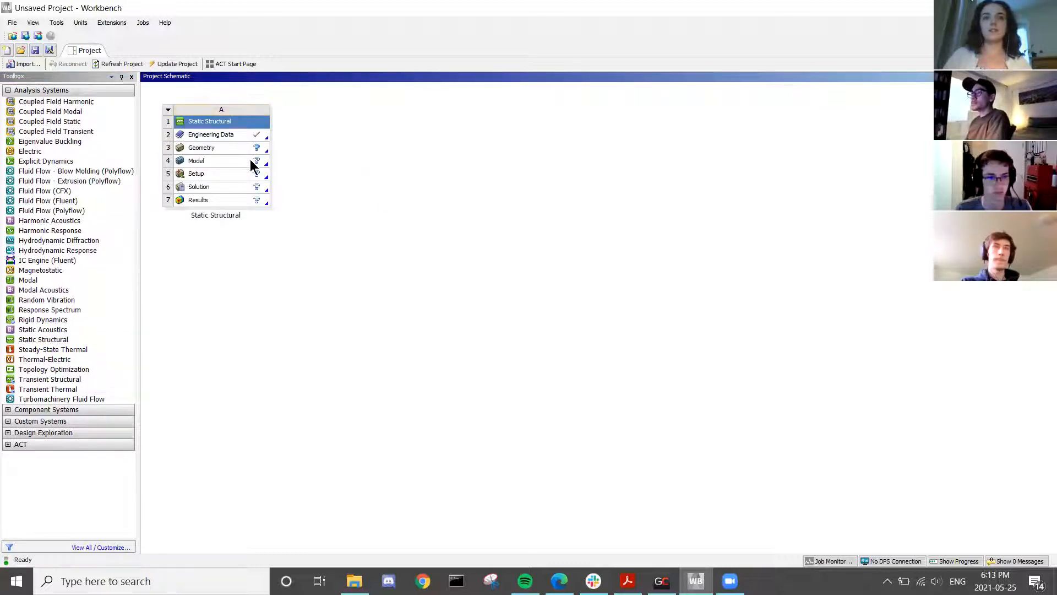
{"action": "left_click", "coordinate": [224, 134]}
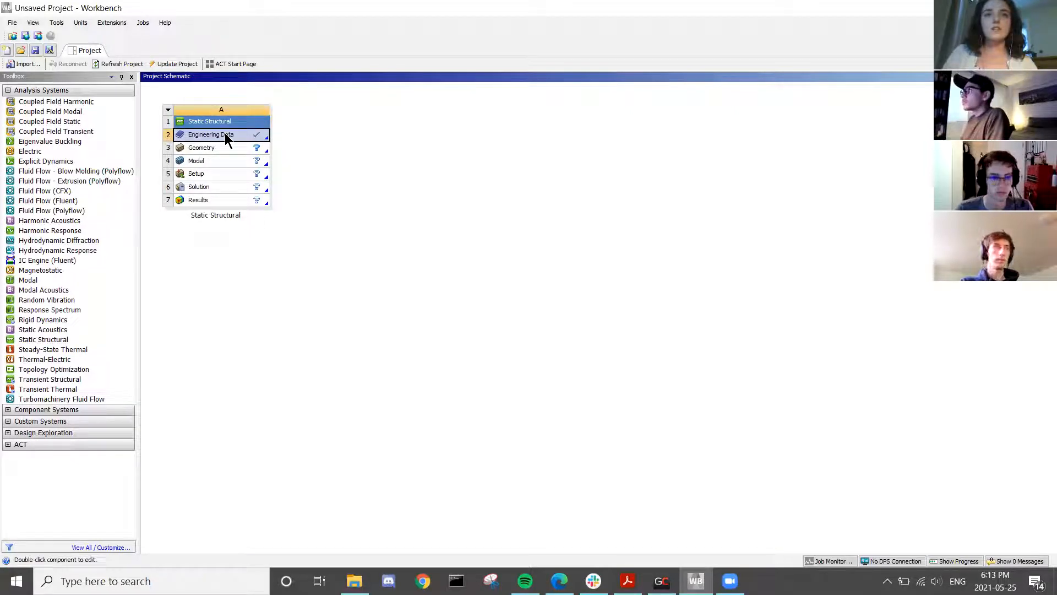
{"action": "double_click", "coordinate": [224, 134]}
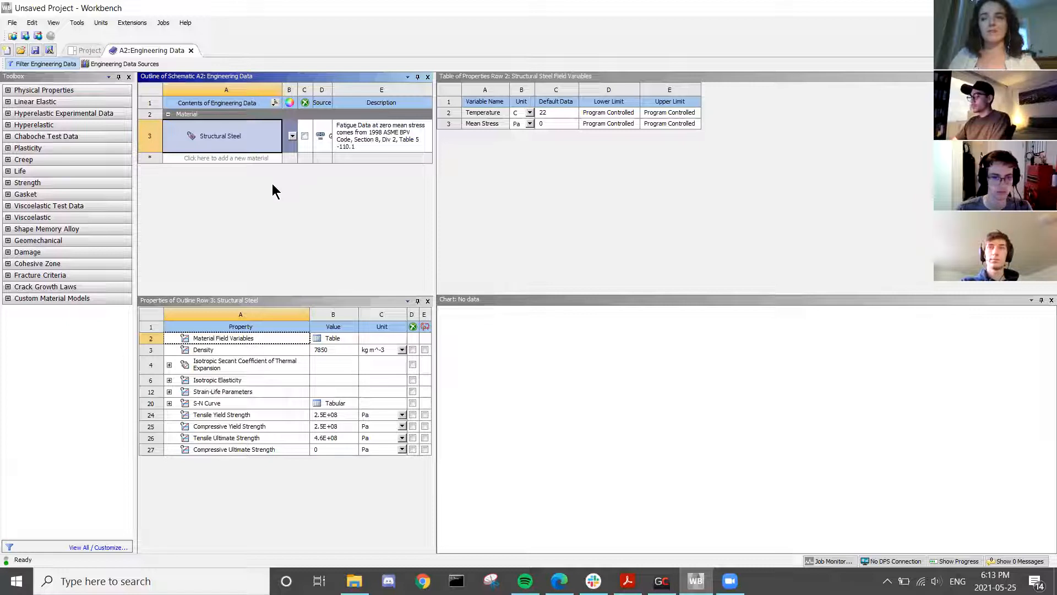
- Show the Engineering Data Sources and browse the General Materials library
{"action": "left_click", "coordinate": [190, 158]}
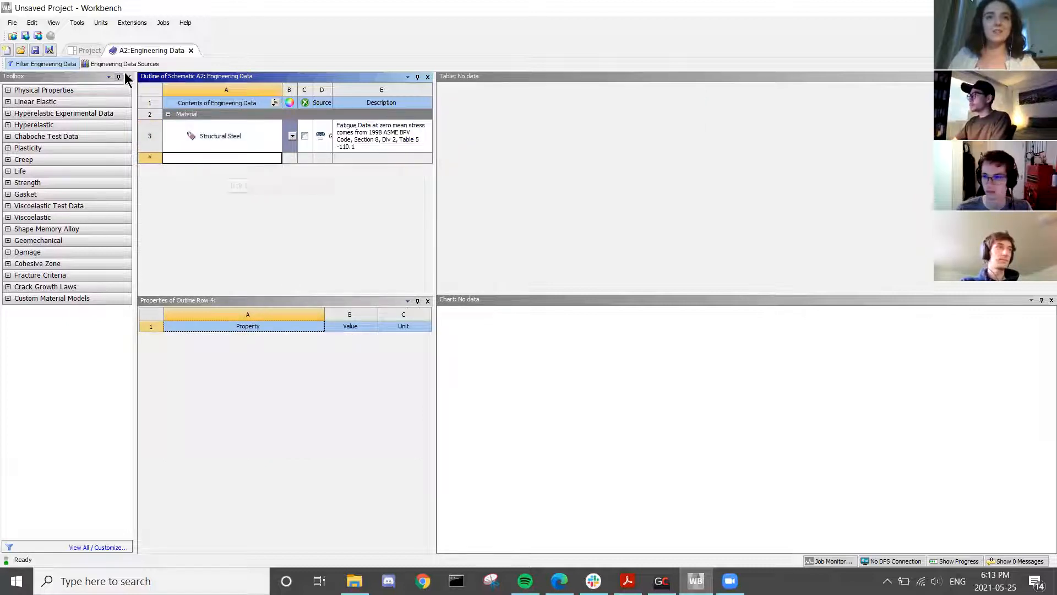
{"action": "left_click", "coordinate": [152, 65]}
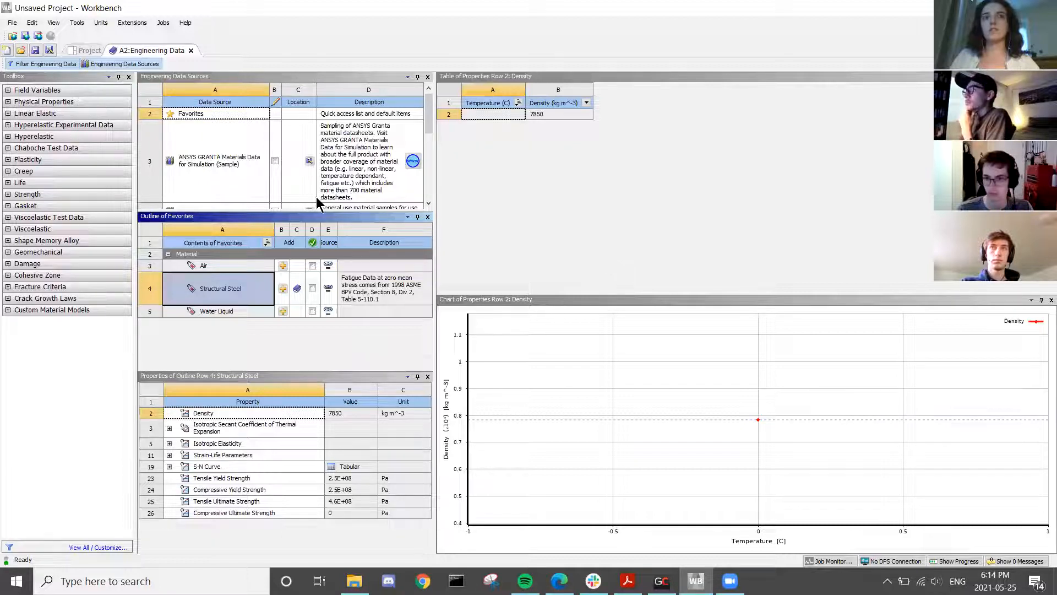
{"action": "scroll", "coordinate": [271, 181], "scroll_direction": "down", "scroll_amount": 3}
{"action": "scroll", "coordinate": [260, 174], "scroll_direction": "up", "scroll_amount": 3}
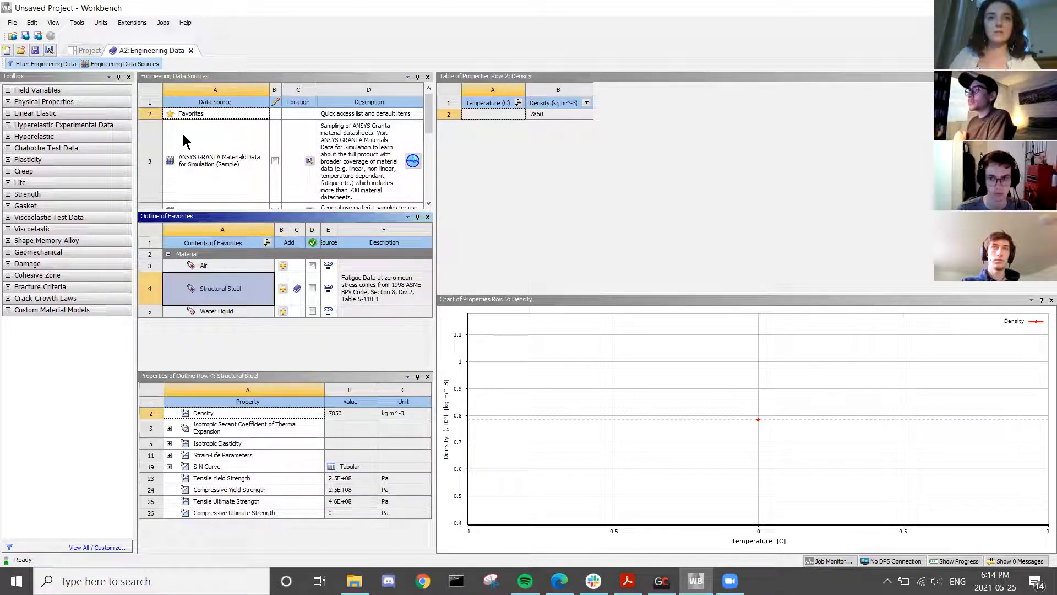
{"action": "scroll", "coordinate": [183, 134], "scroll_direction": "down", "scroll_amount": 3}
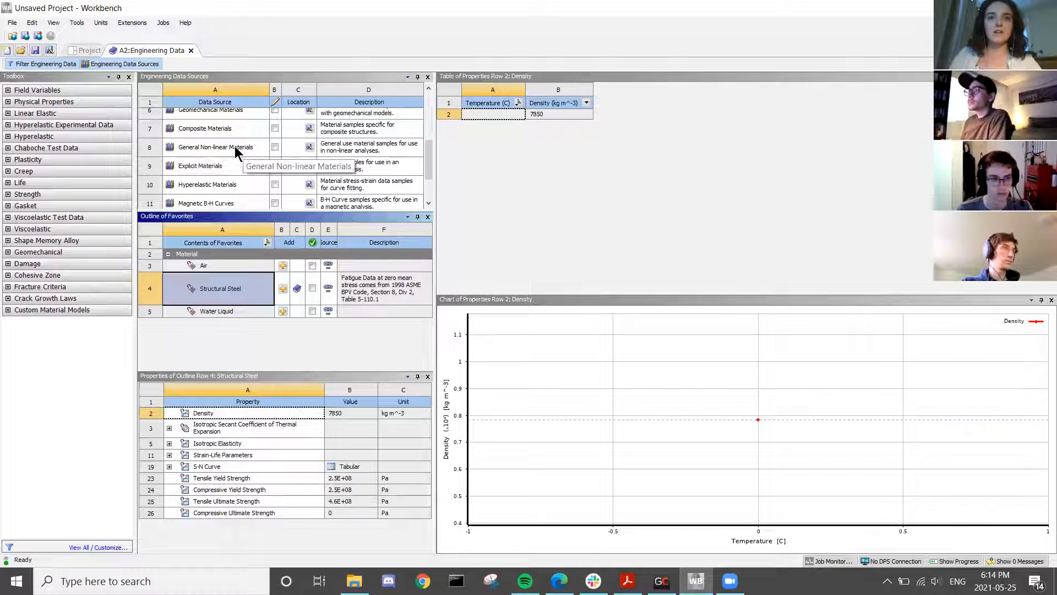
{"action": "scroll", "coordinate": [235, 152], "scroll_direction": "up", "scroll_amount": 3}
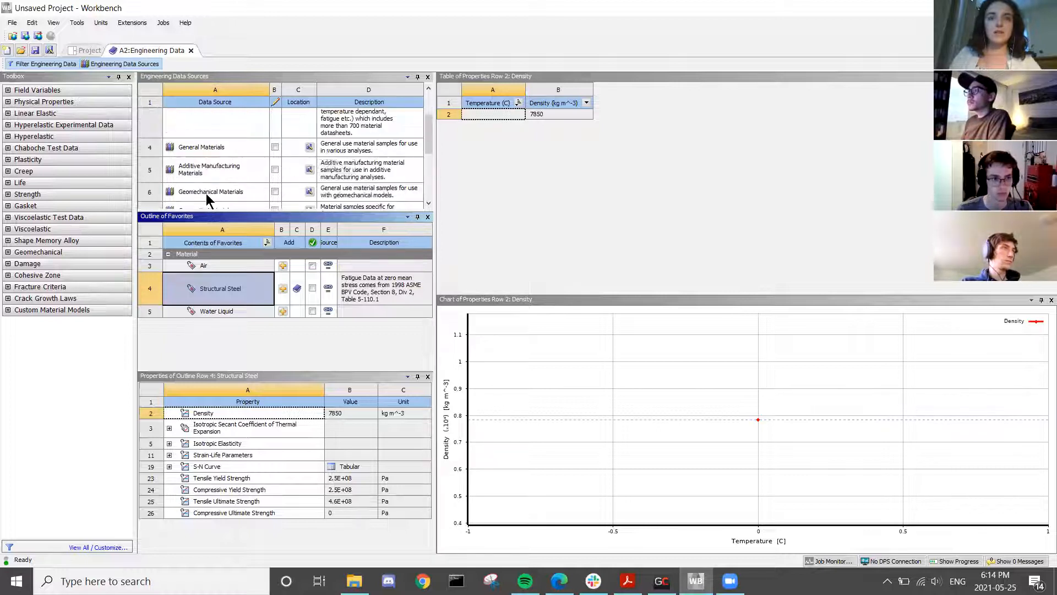
{"action": "left_click", "coordinate": [260, 148]}
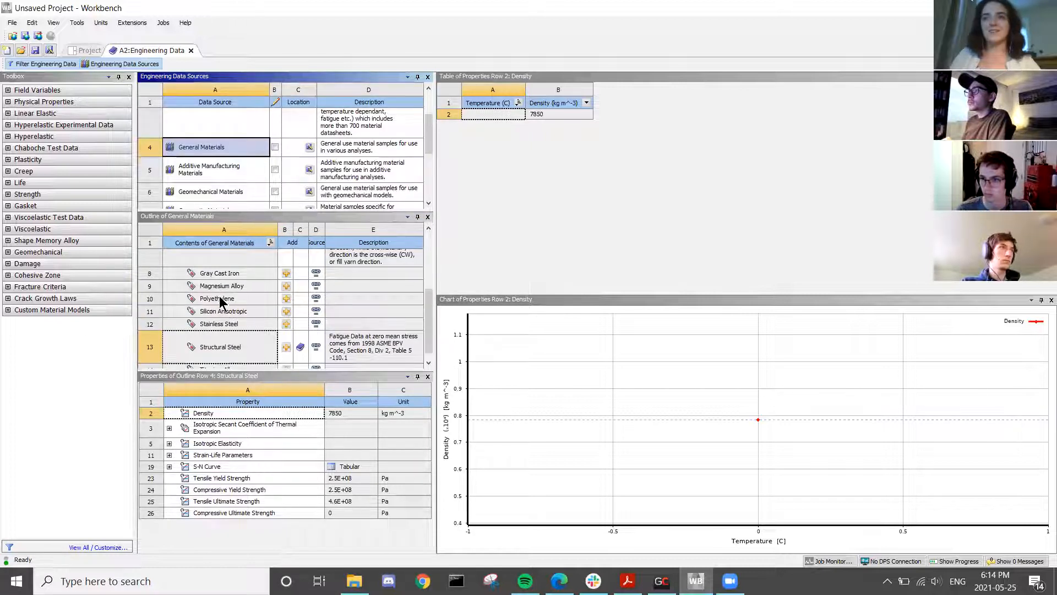
- Add Aluminum Alloy and Copper Alloy to the project, then return to the Project schematic
{"action": "scroll", "coordinate": [236, 323], "scroll_direction": "up", "scroll_amount": 2}
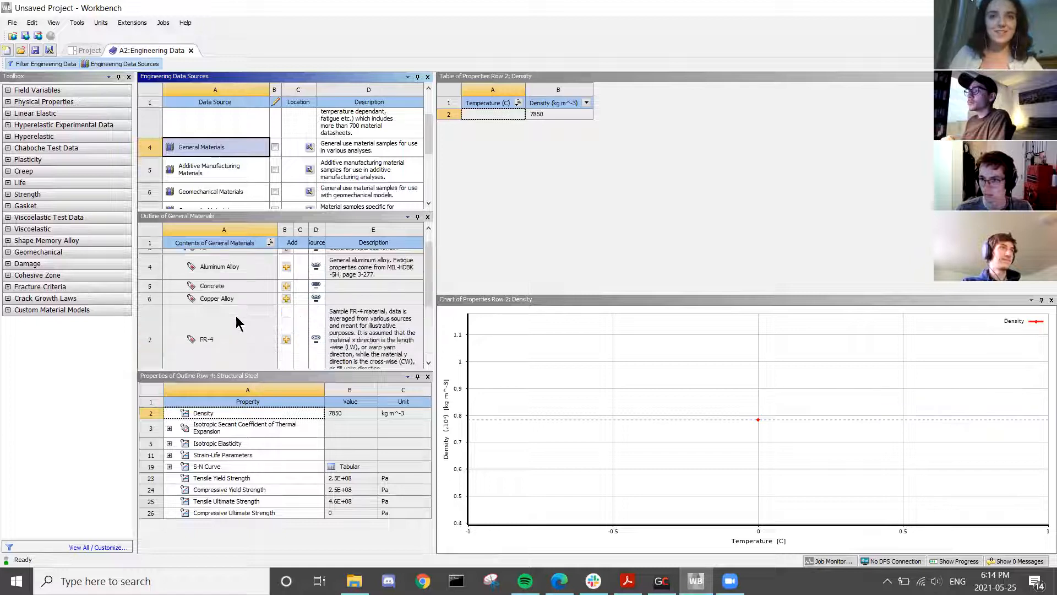
{"action": "left_click", "coordinate": [286, 268]}
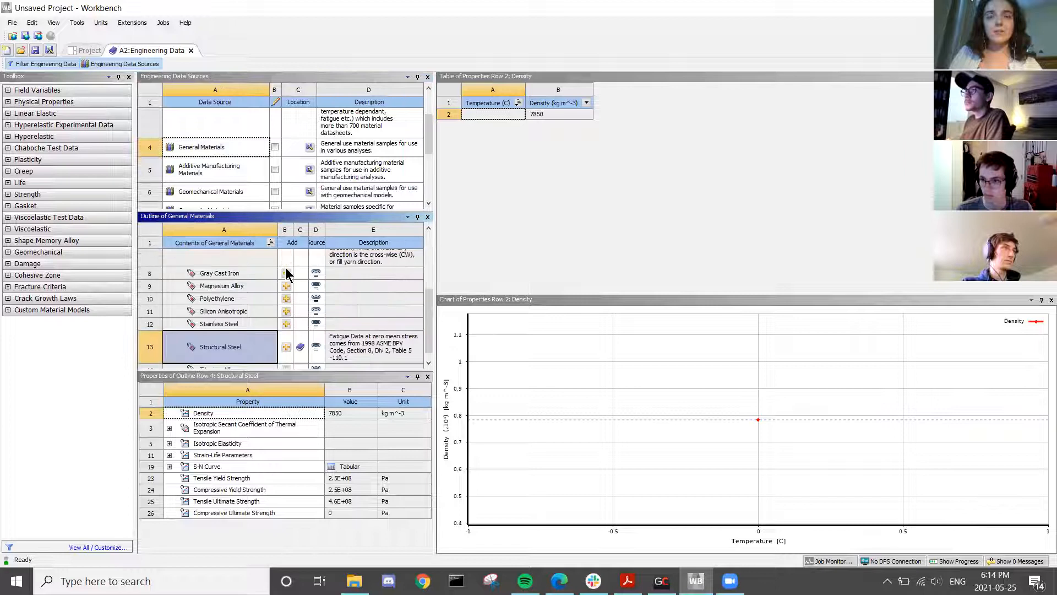
{"action": "scroll", "coordinate": [241, 322], "scroll_direction": "up", "scroll_amount": 3}
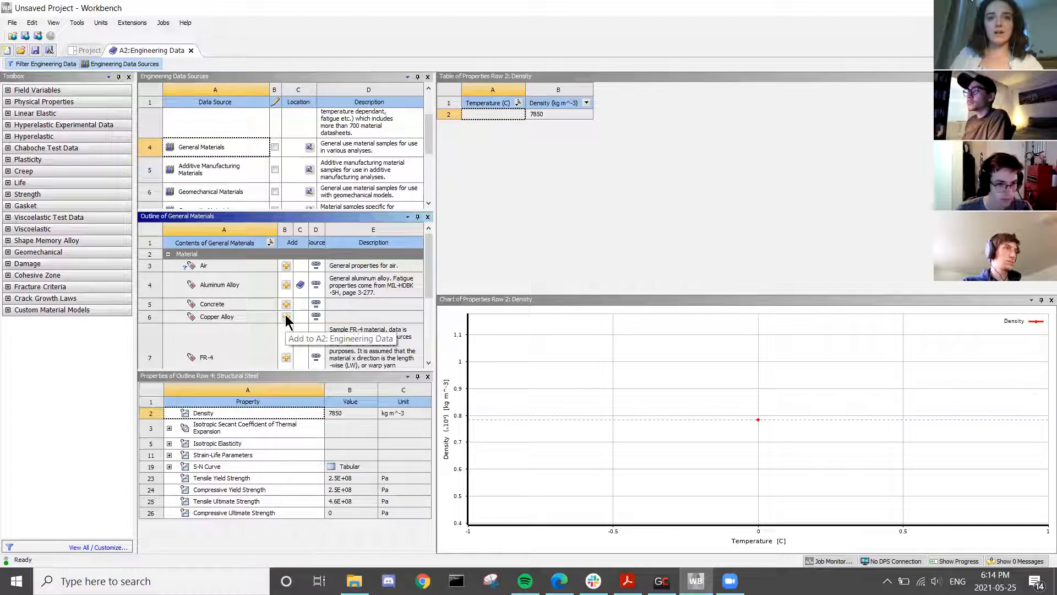
{"action": "scroll", "coordinate": [286, 320], "scroll_direction": "down", "scroll_amount": 2}
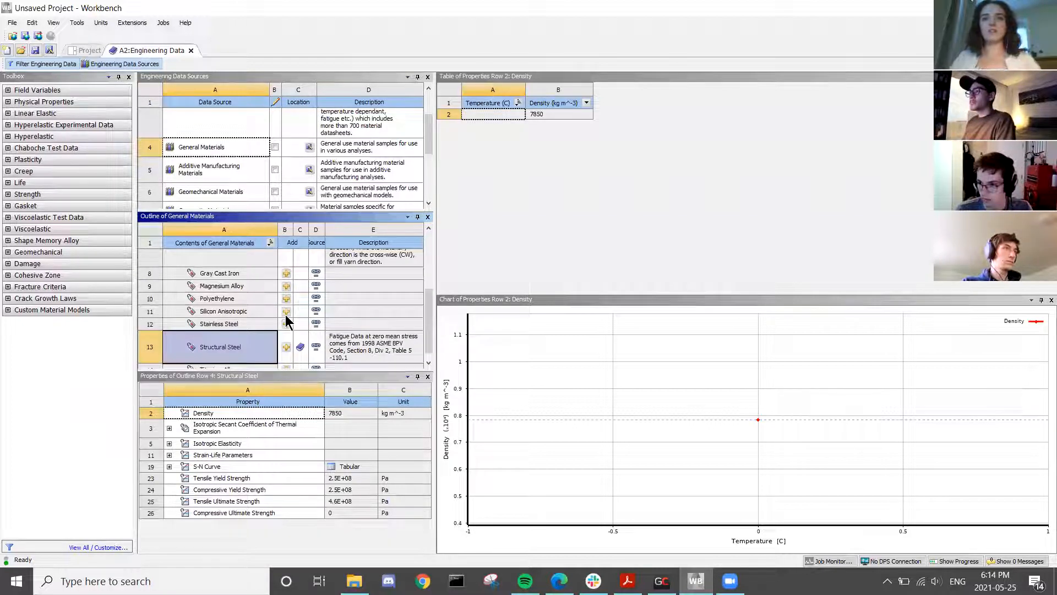
{"action": "scroll", "coordinate": [279, 327], "scroll_direction": "up", "scroll_amount": 2}
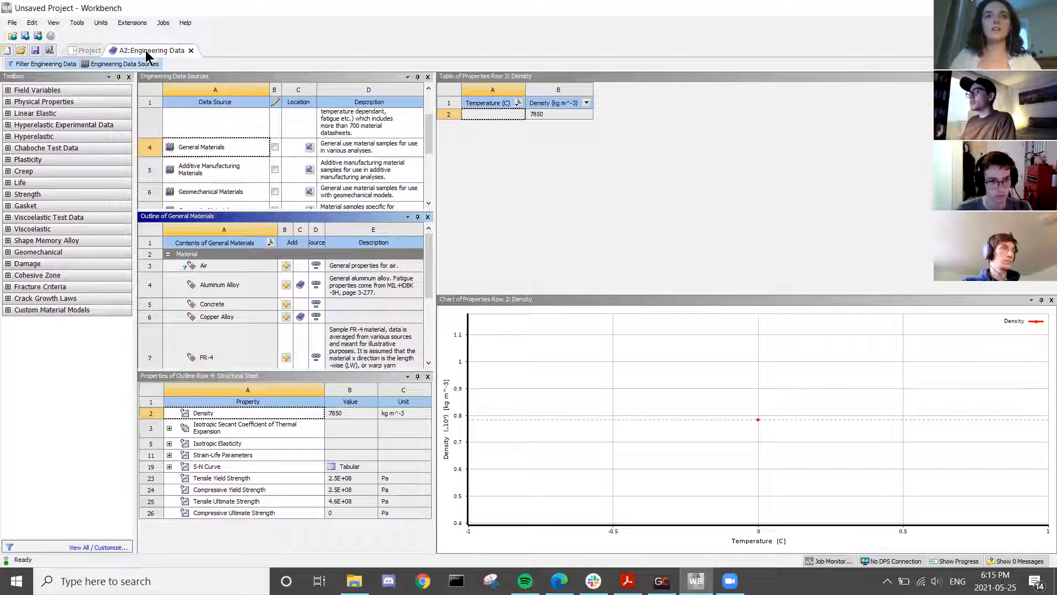
{"action": "left_click", "coordinate": [93, 51]}
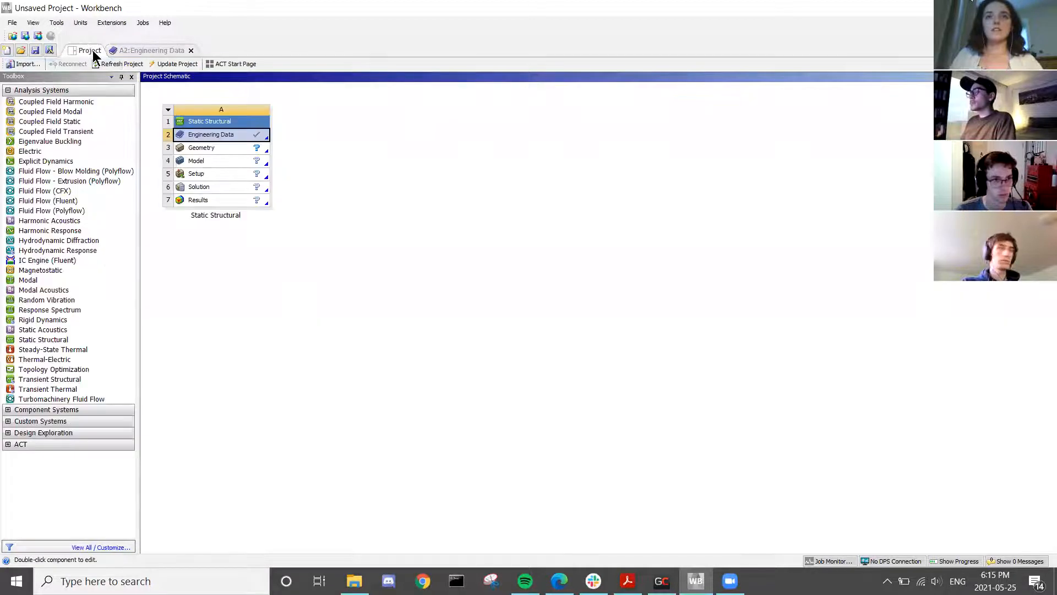
- Save the project to the Desktop under the file name fea_tutorial
{"action": "left_click", "coordinate": [12, 23]}
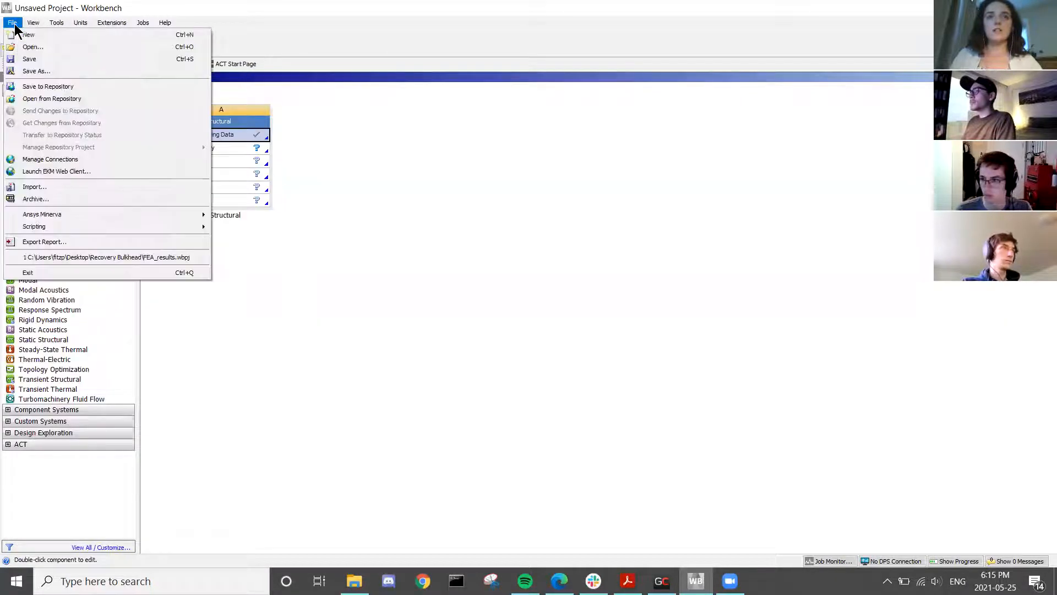
{"action": "left_click", "coordinate": [55, 71]}
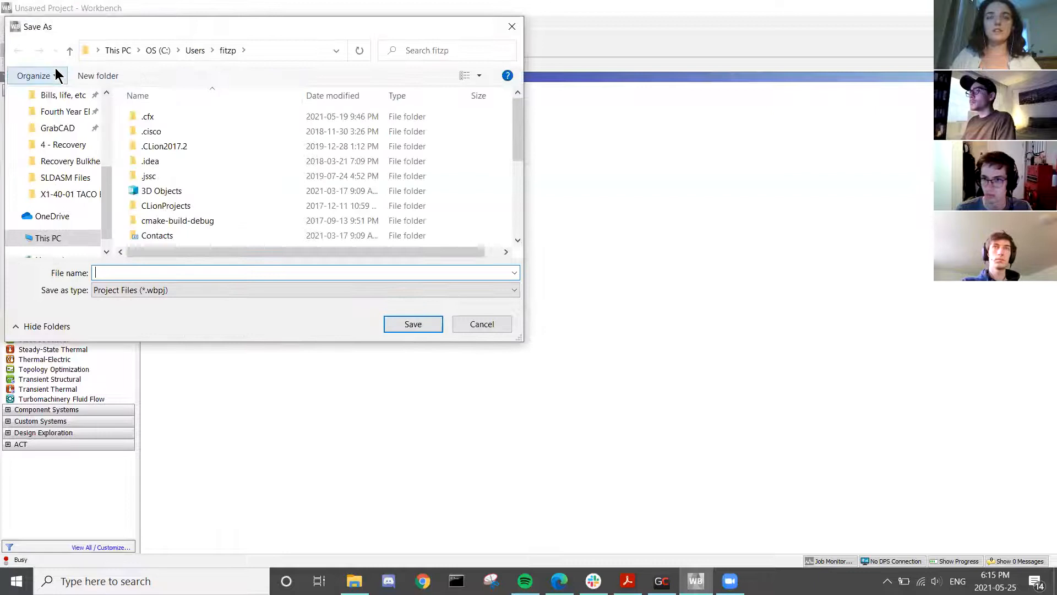
{"action": "scroll", "coordinate": [49, 182], "scroll_direction": "up", "scroll_amount": 2}
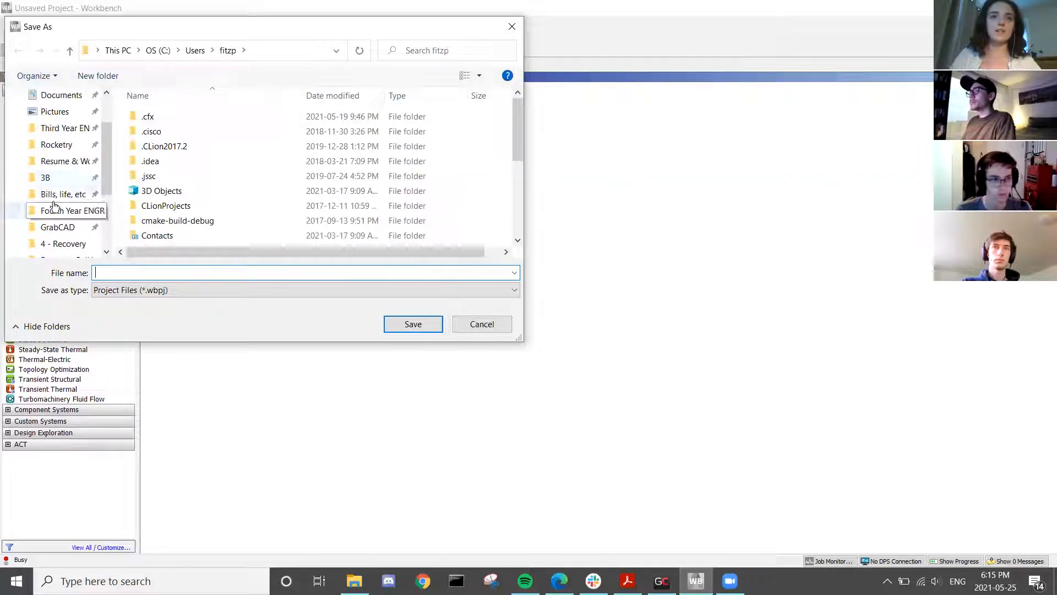
{"action": "scroll", "coordinate": [61, 154], "scroll_direction": "up", "scroll_amount": 2}
{"action": "left_click", "coordinate": [55, 123]}
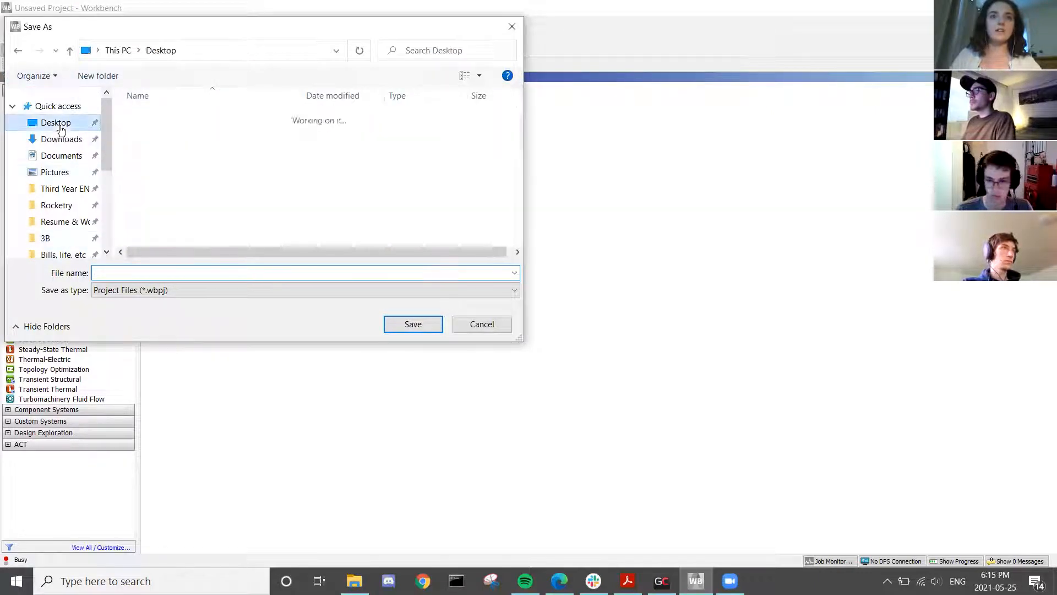
{"action": "type", "text": "fea_tutorial"}
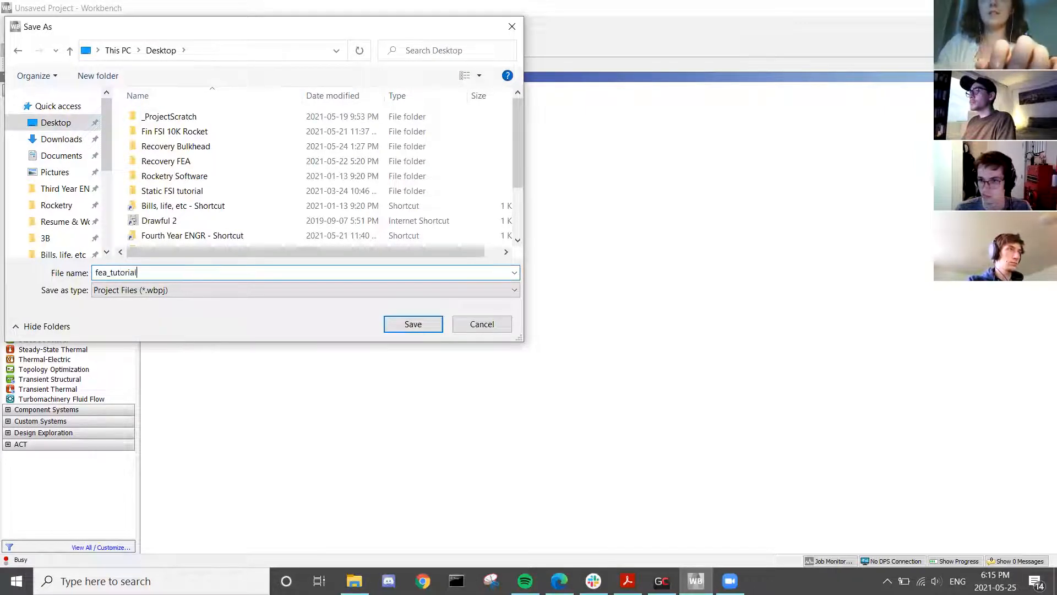
{"action": "key", "text": "Return"}
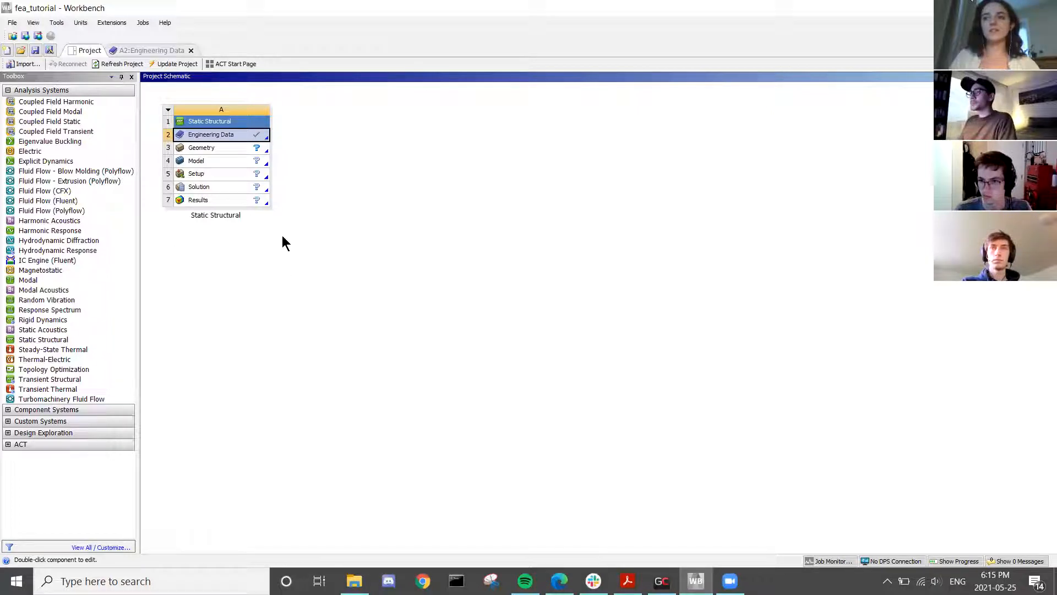
- Create new DesignModeler geometry from the Static Structural system's Geometry cell
{"action": "left_click", "coordinate": [201, 148]}
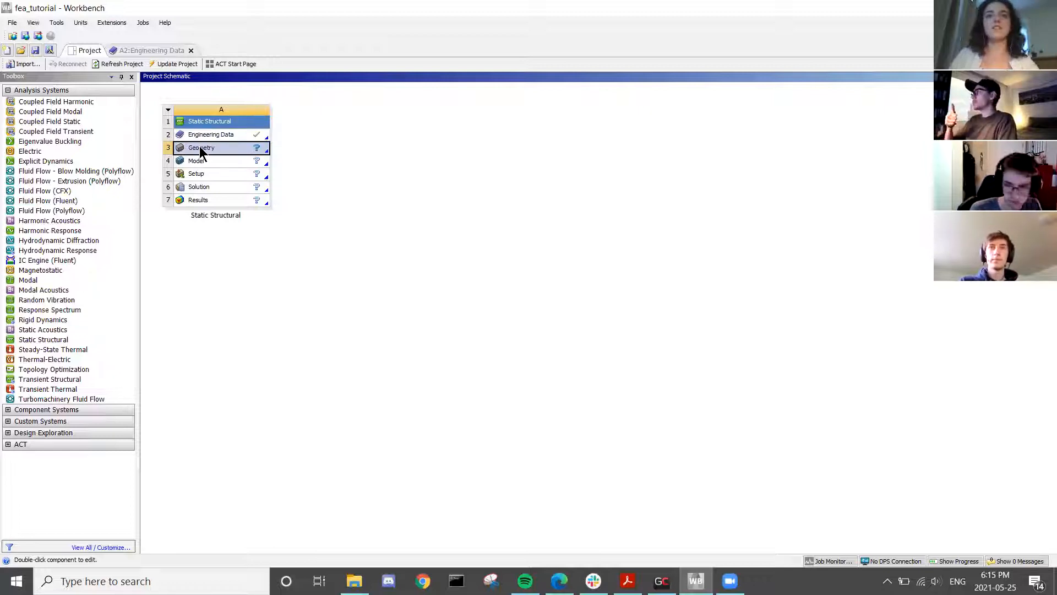
{"action": "right_click", "coordinate": [199, 146]}
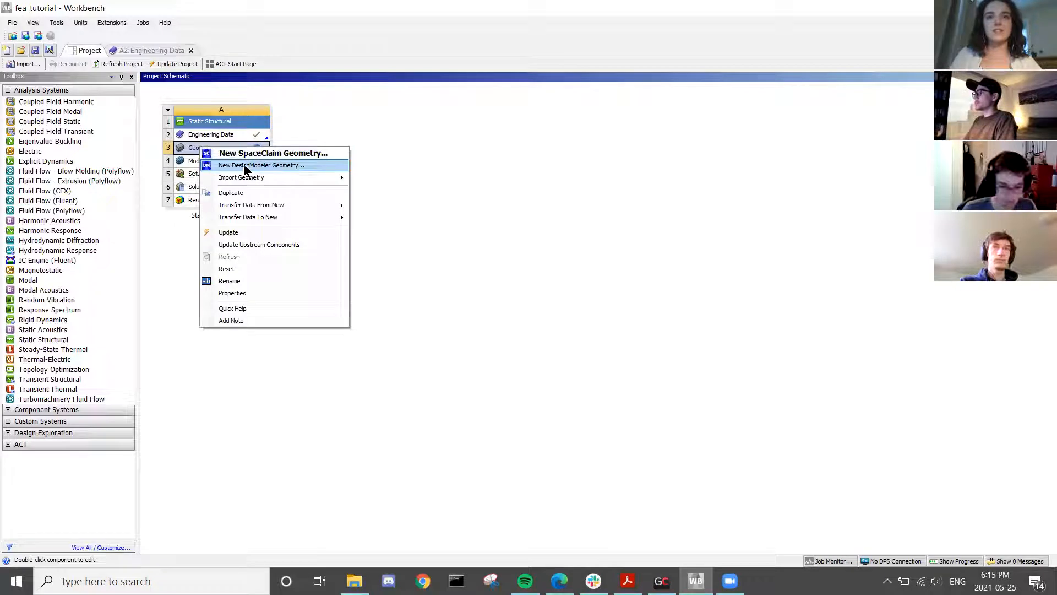
{"action": "left_click", "coordinate": [279, 165]}
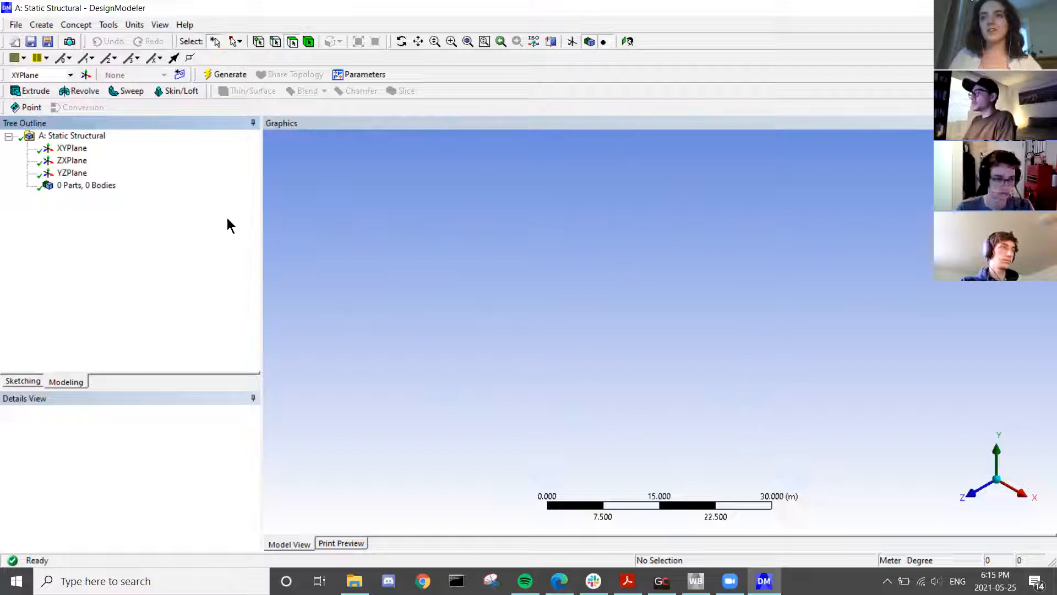
{"action": "left_click", "coordinate": [12, 27]}
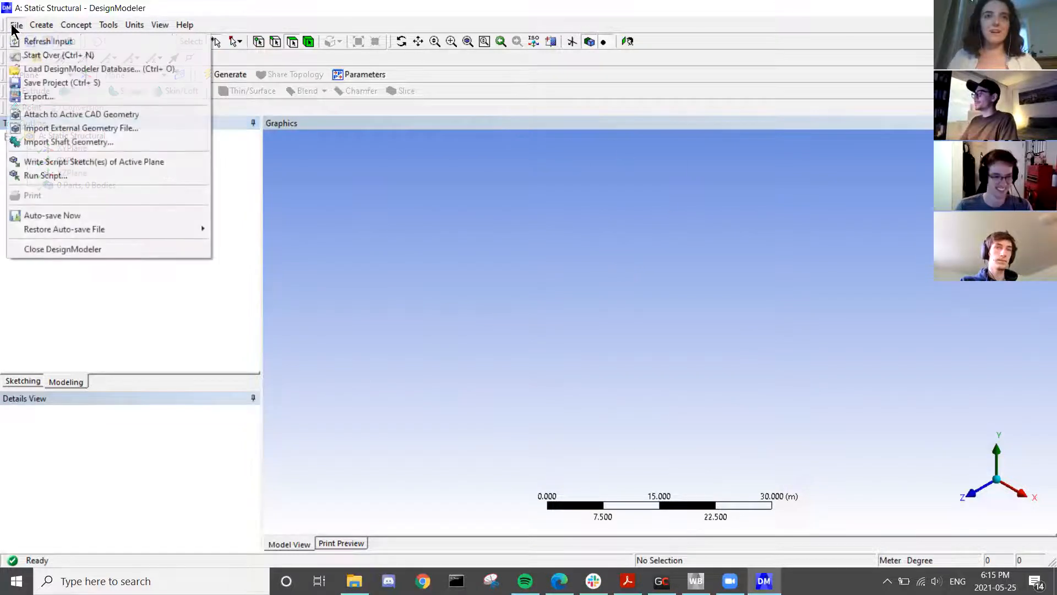
{"action": "left_click", "coordinate": [82, 134]}
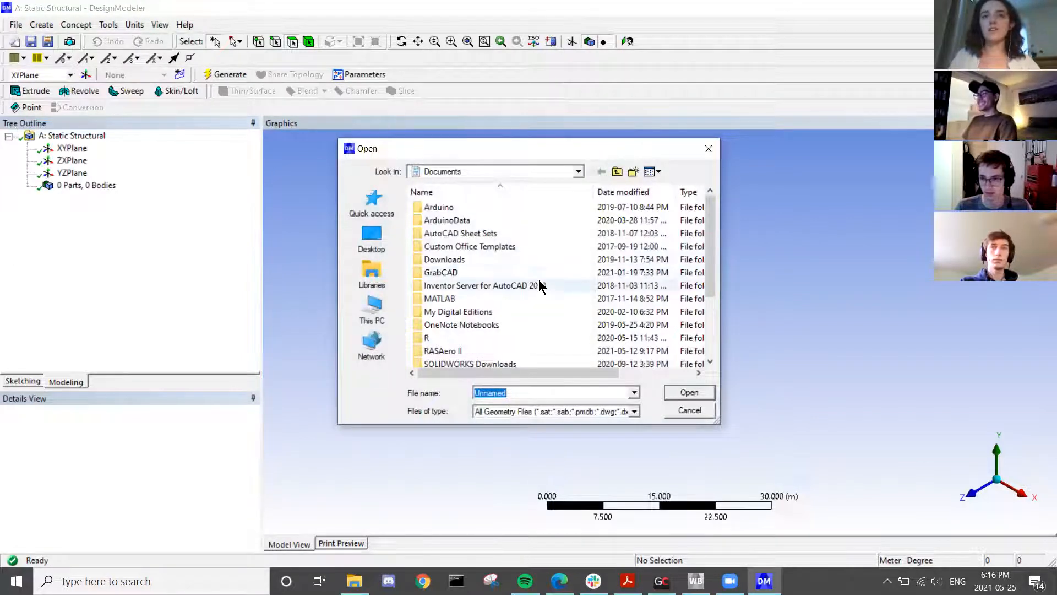
{"action": "left_click", "coordinate": [578, 172]}
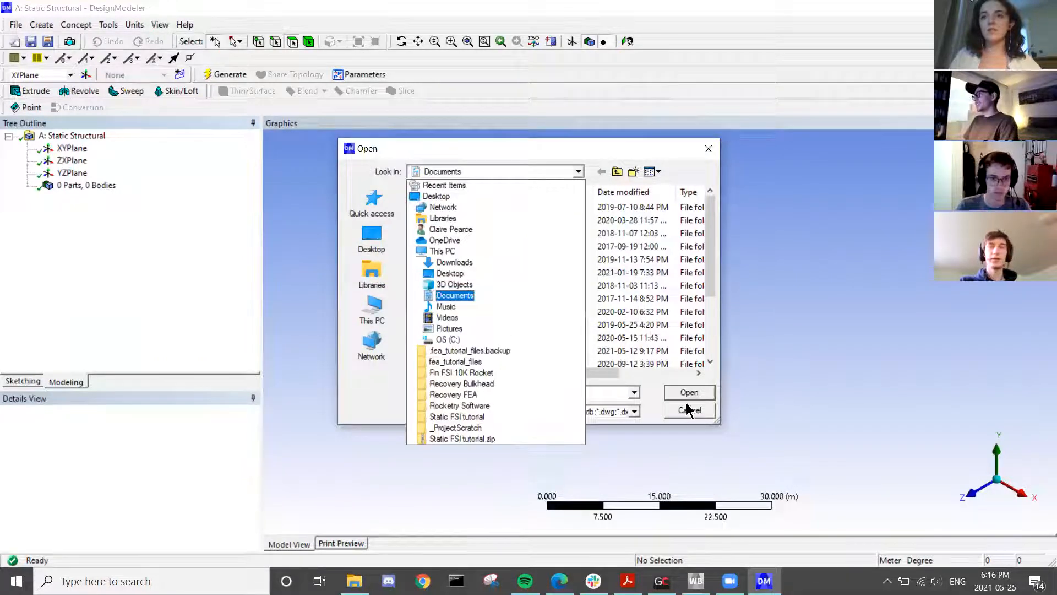
{"action": "left_click", "coordinate": [579, 173]}
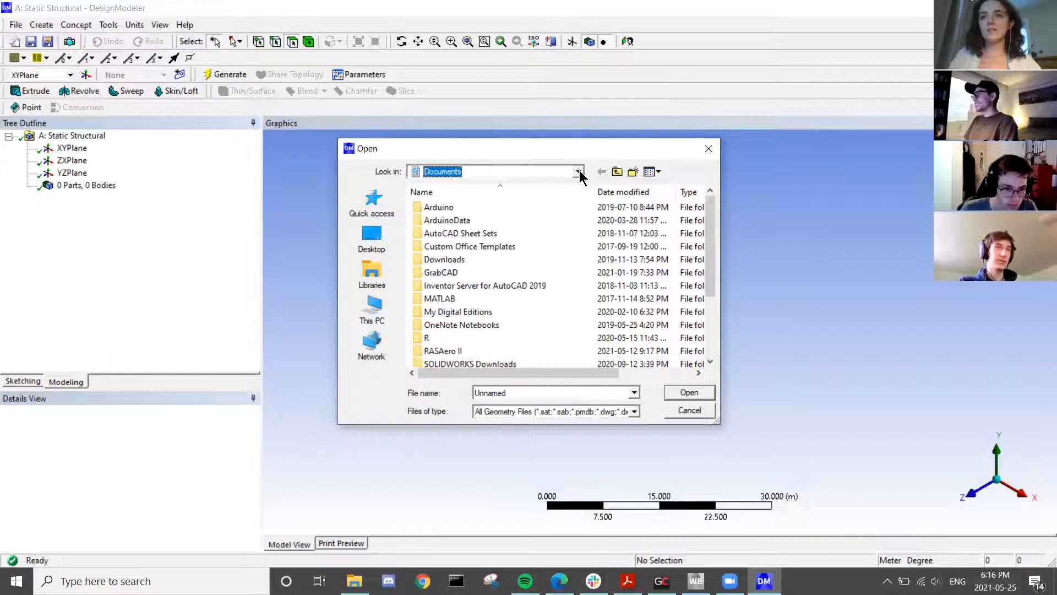
{"action": "left_click", "coordinate": [708, 150]}
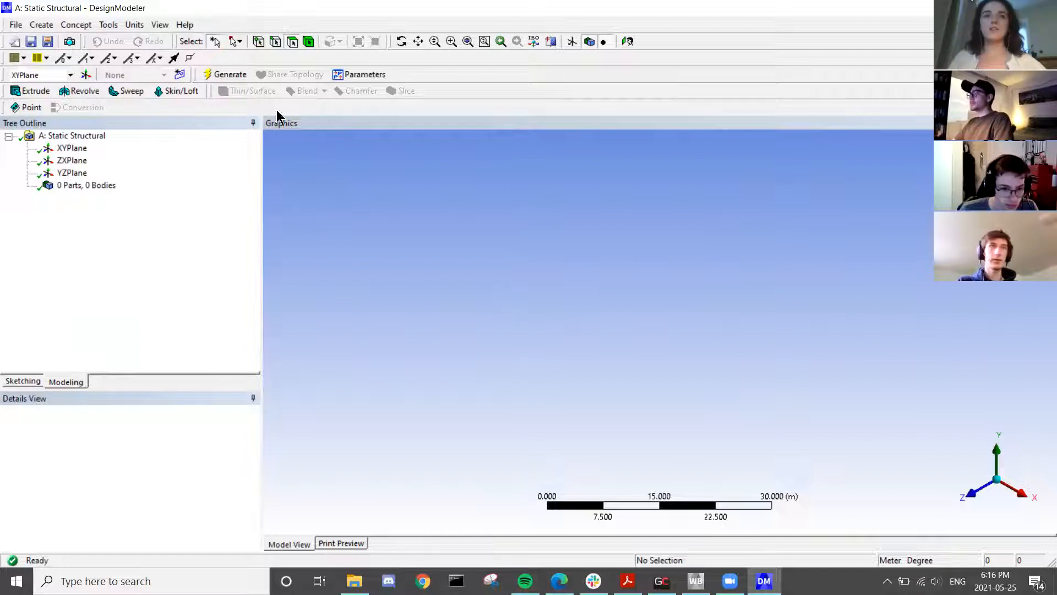
- Import the Bulkhead TACO Link (FEA Geometry) STEP file from Desktop > Recovery Bulkhead and generate it
{"action": "left_click", "coordinate": [16, 25]}
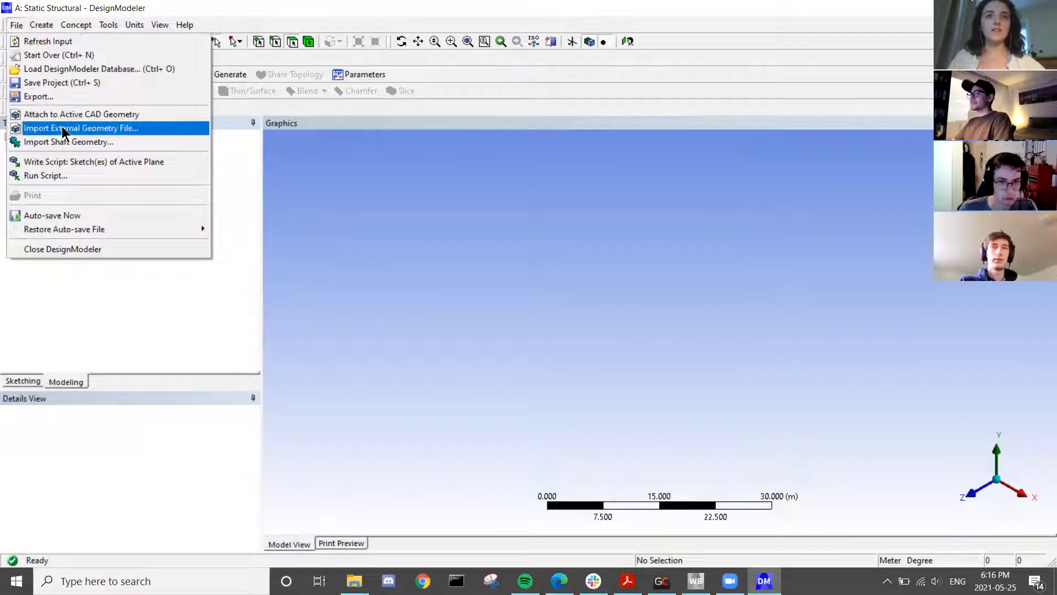
{"action": "left_click", "coordinate": [94, 133]}
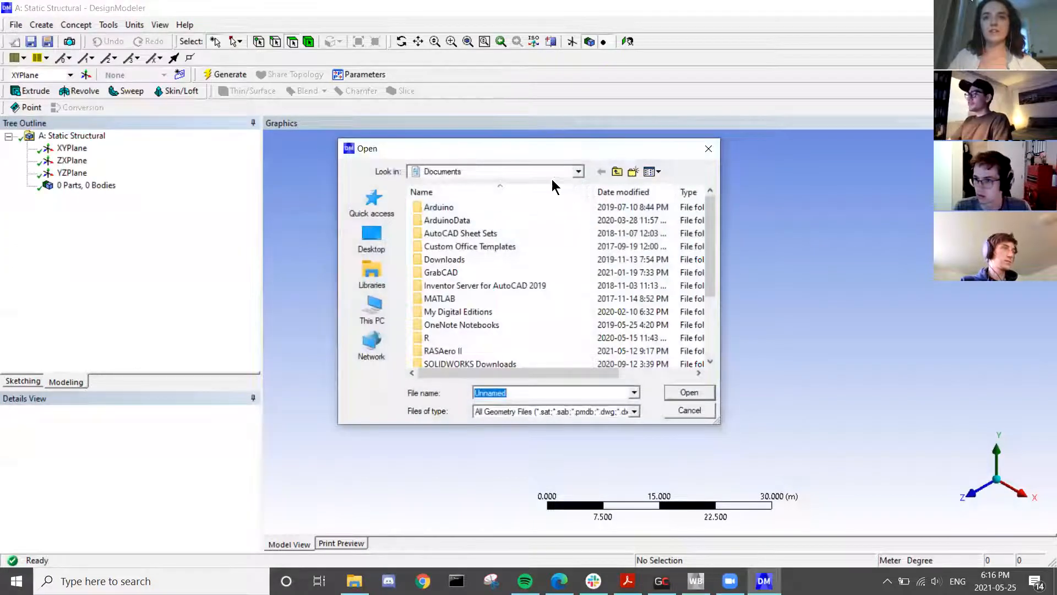
{"action": "left_click", "coordinate": [369, 242]}
{"action": "scroll", "coordinate": [507, 278], "scroll_direction": "down", "scroll_amount": 5}
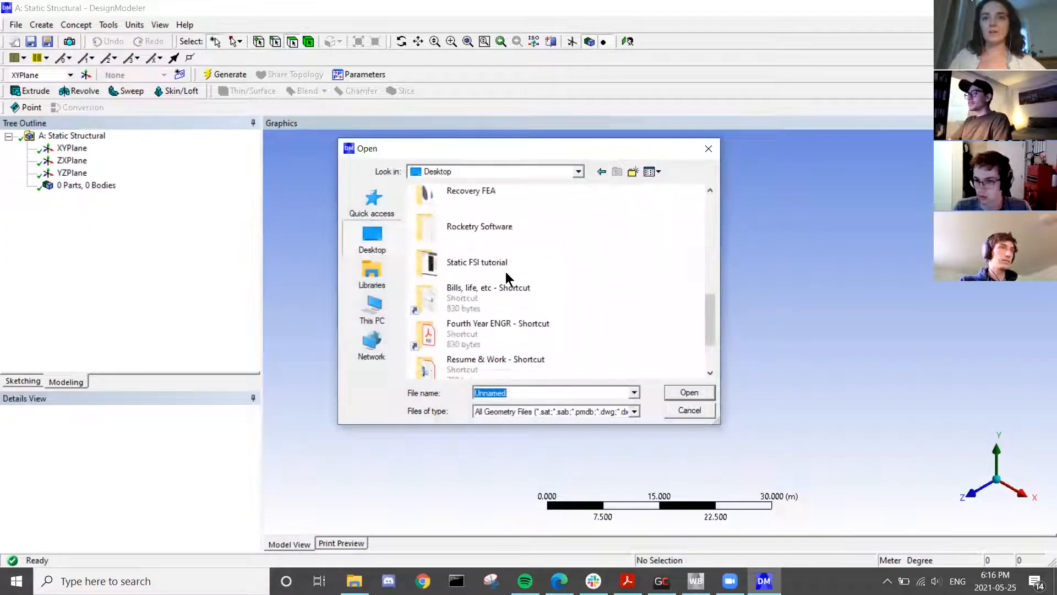
{"action": "scroll", "coordinate": [507, 279], "scroll_direction": "down", "scroll_amount": 2}
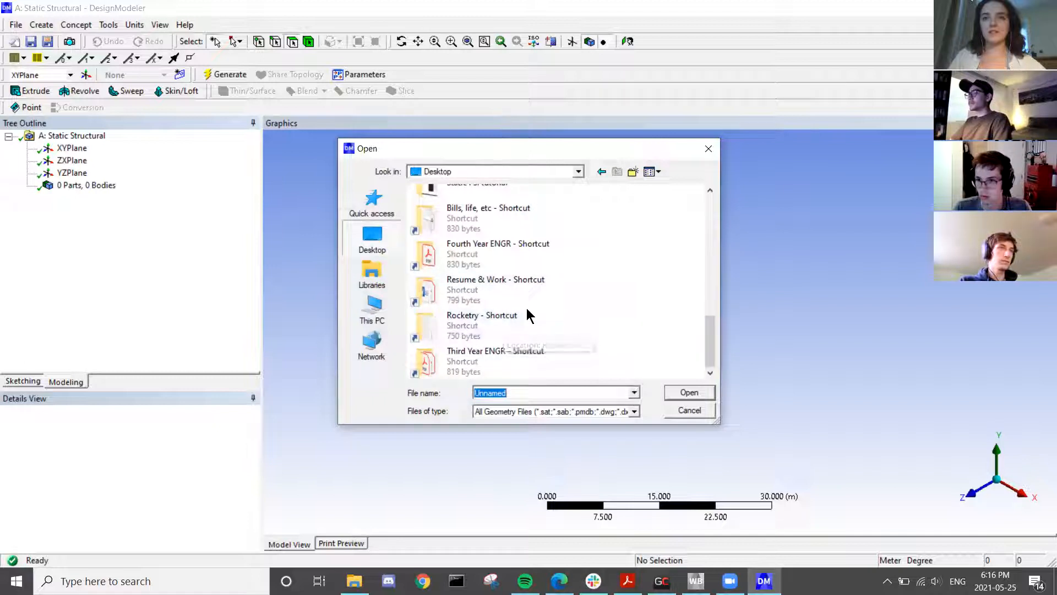
{"action": "scroll", "coordinate": [529, 316], "scroll_direction": "up", "scroll_amount": 3}
{"action": "left_click", "coordinate": [509, 321]}
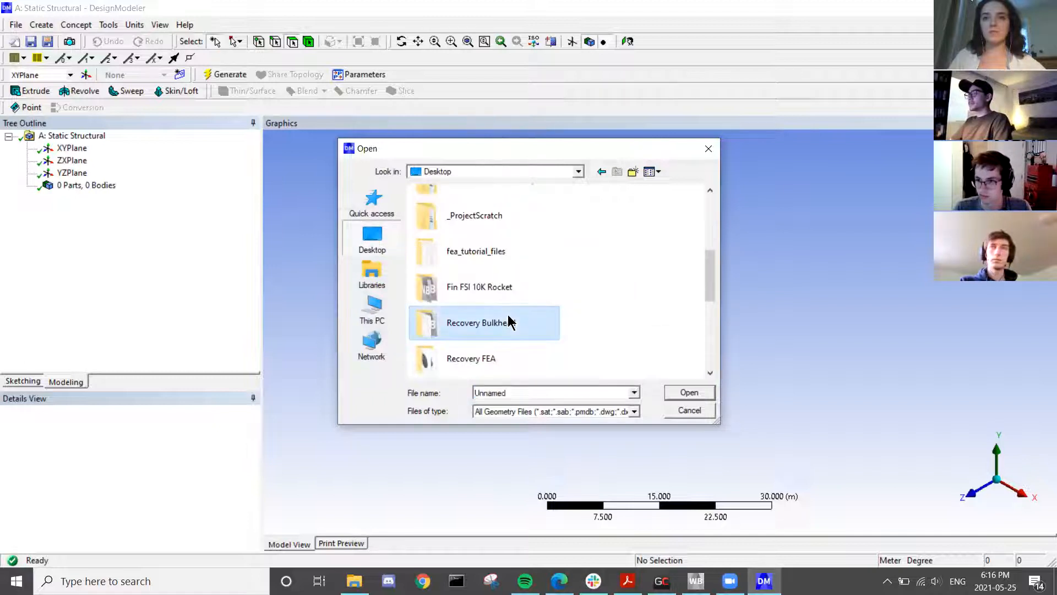
{"action": "double_click", "coordinate": [508, 322]}
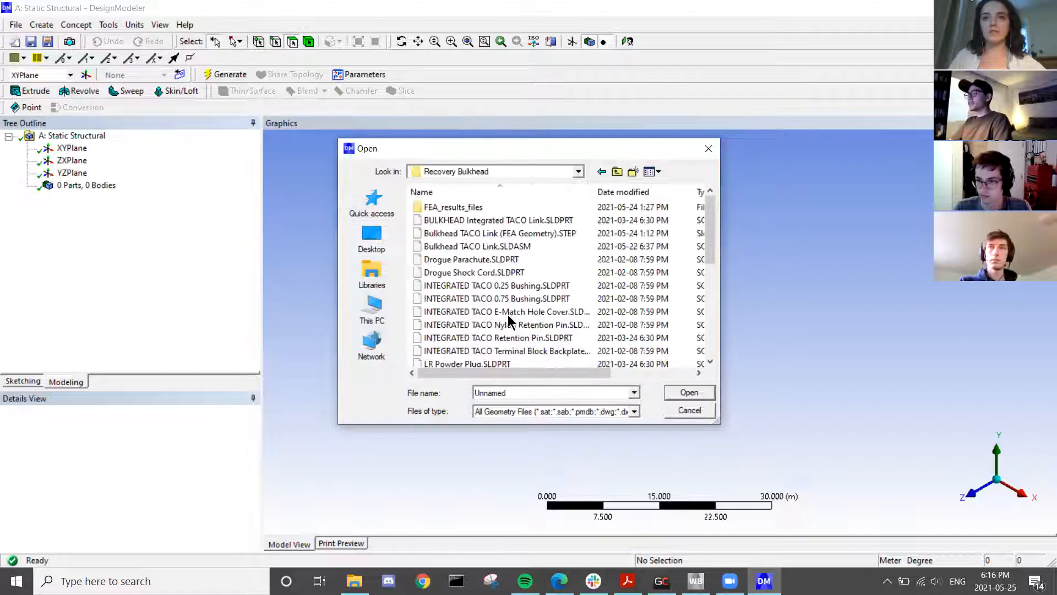
{"action": "left_click", "coordinate": [497, 238]}
{"action": "left_click", "coordinate": [689, 393]}
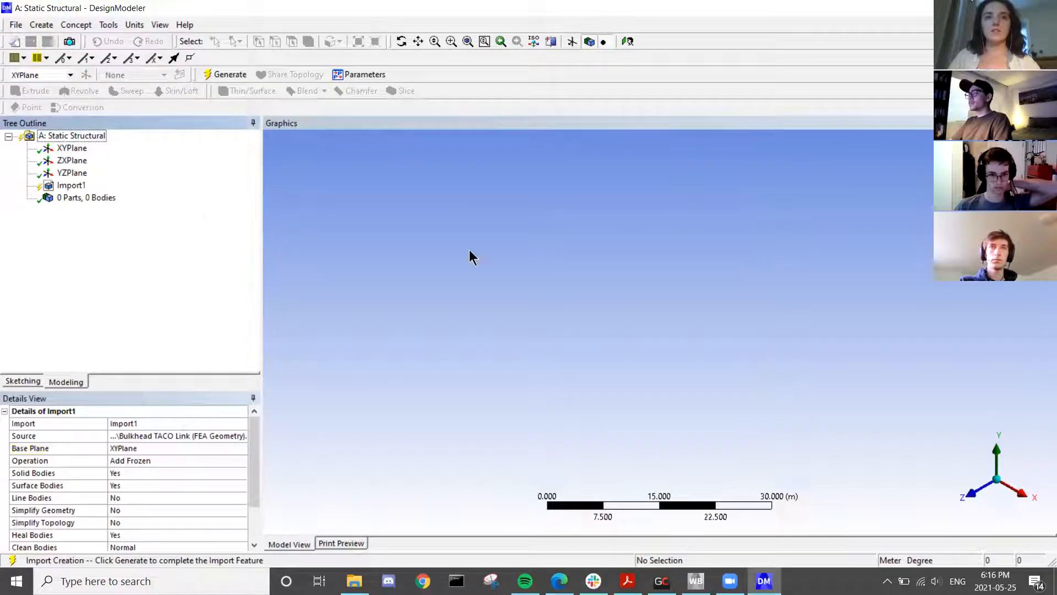
{"action": "left_click", "coordinate": [226, 75]}
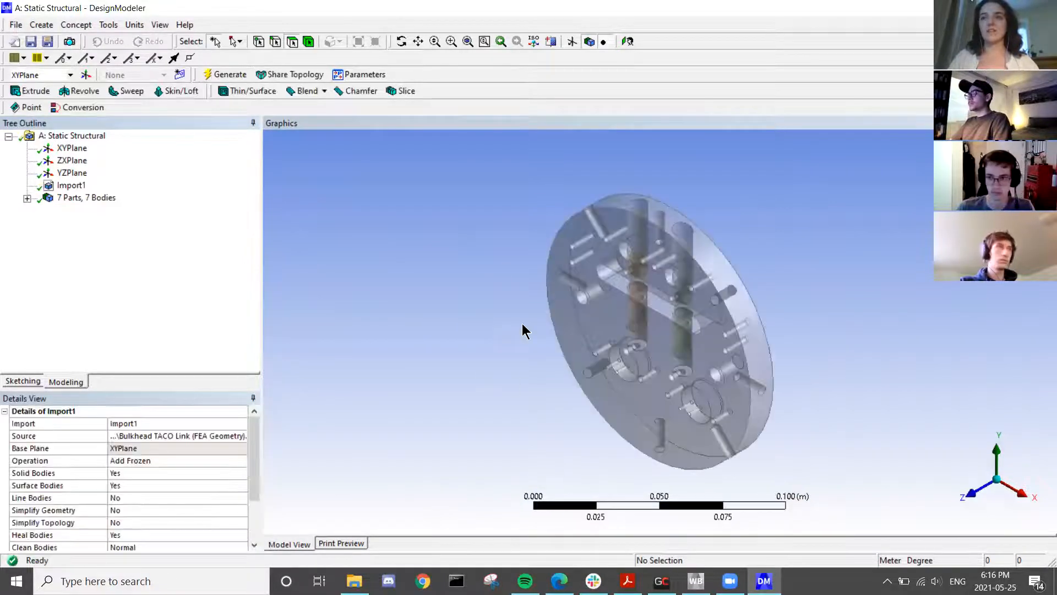
- Orbit the generated bulkhead and check its 7 bodies in the tree
{"action": "scroll", "coordinate": [707, 322], "scroll_direction": "down", "scroll_amount": 2}
{"action": "scroll", "coordinate": [705, 321], "scroll_direction": "up", "scroll_amount": 5}
{"action": "middle_click_drag", "start_coordinate": [704, 321], "coordinate": [653, 322]}
{"action": "middle_click_drag", "start_coordinate": [708, 268], "coordinate": [643, 357]}
{"action": "scroll", "coordinate": [640, 356], "scroll_direction": "down", "scroll_amount": 3}
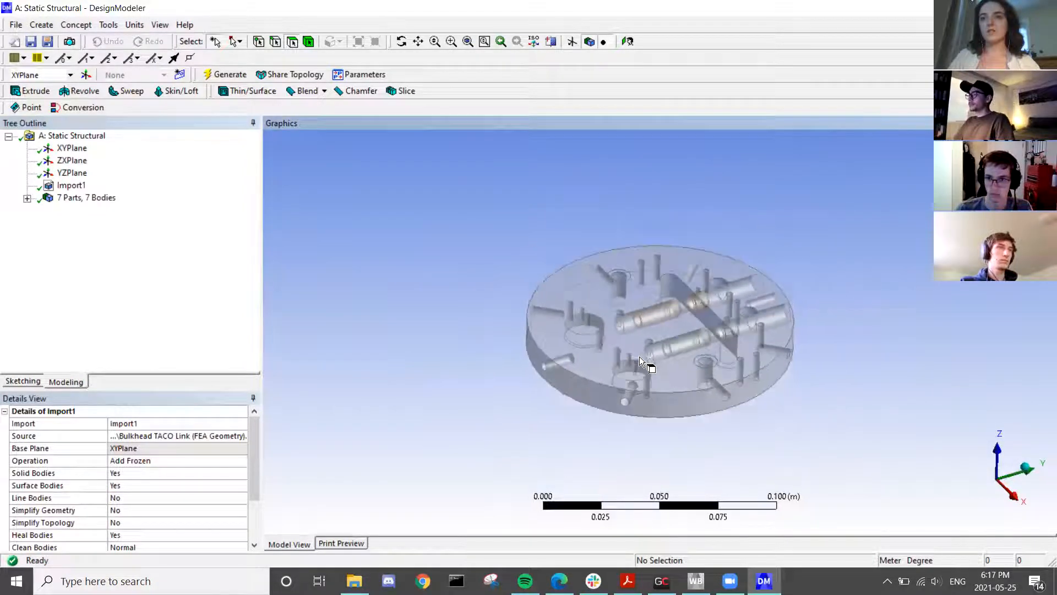
{"action": "left_click", "coordinate": [26, 199]}
{"action": "left_click", "coordinate": [27, 198]}
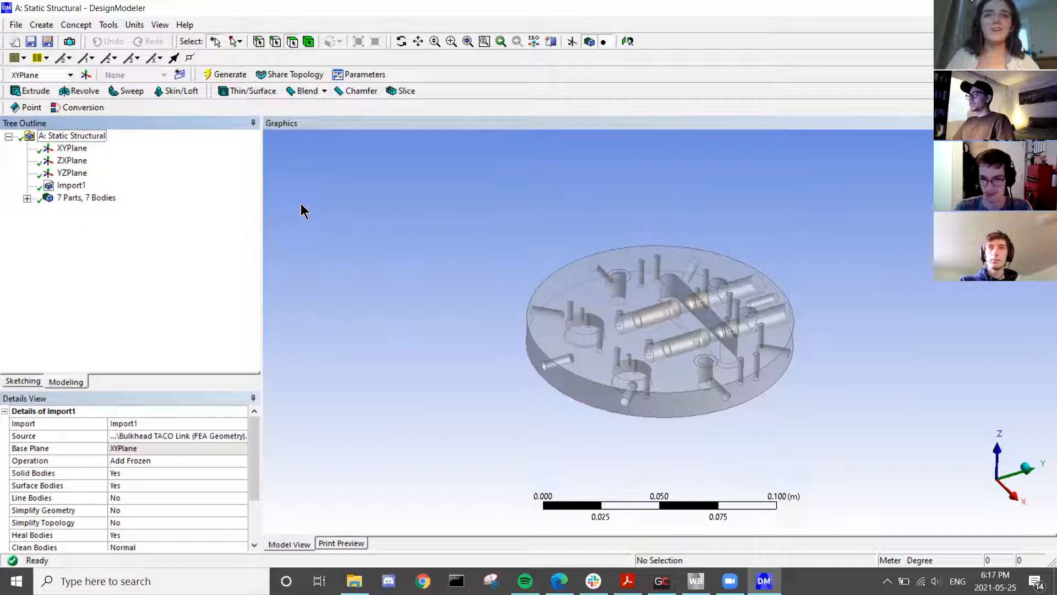
- Open and cancel the import dialog, then close DesignModeler
{"action": "left_click", "coordinate": [16, 25]}
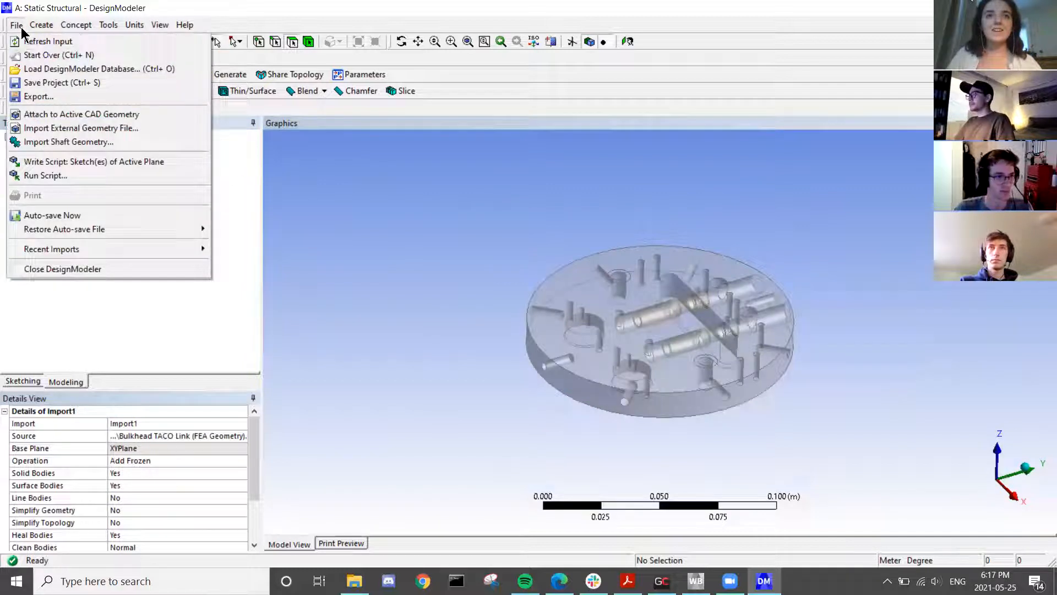
{"action": "left_click", "coordinate": [33, 131]}
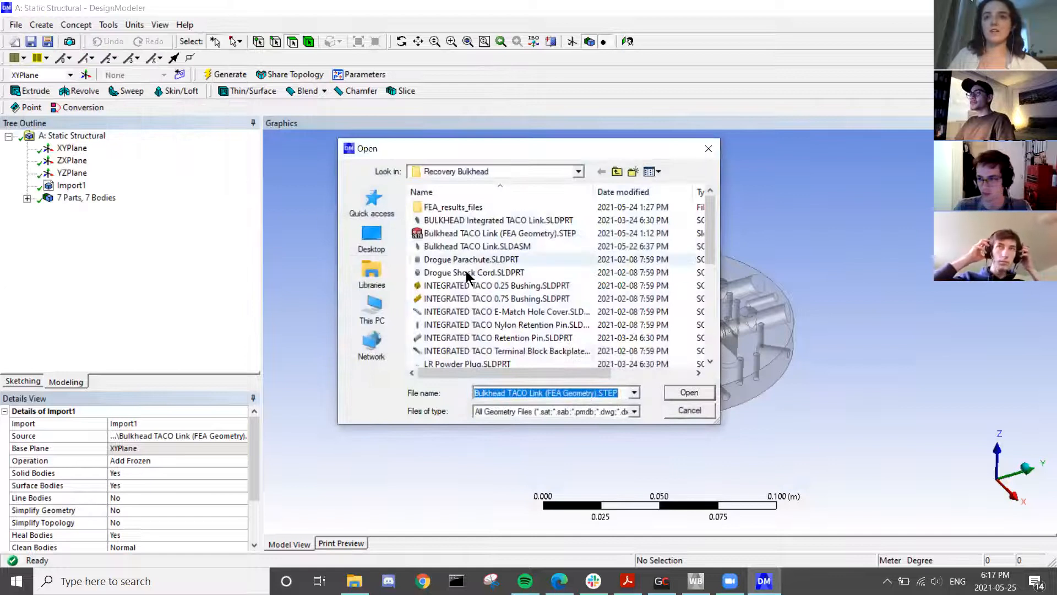
{"action": "left_click", "coordinate": [690, 410]}
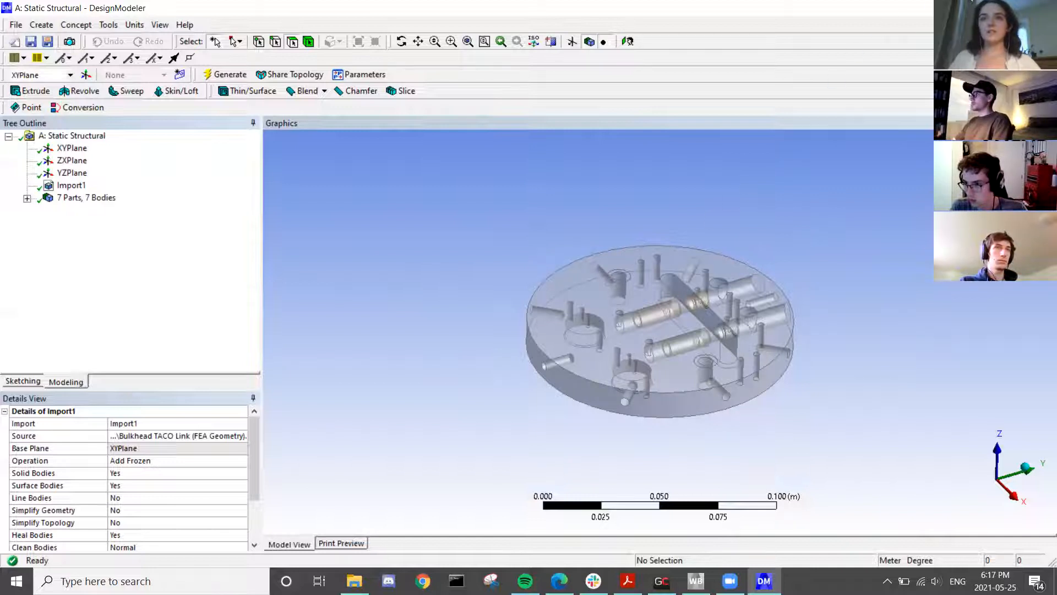
{"action": "left_click", "coordinate": [1044, 8]}
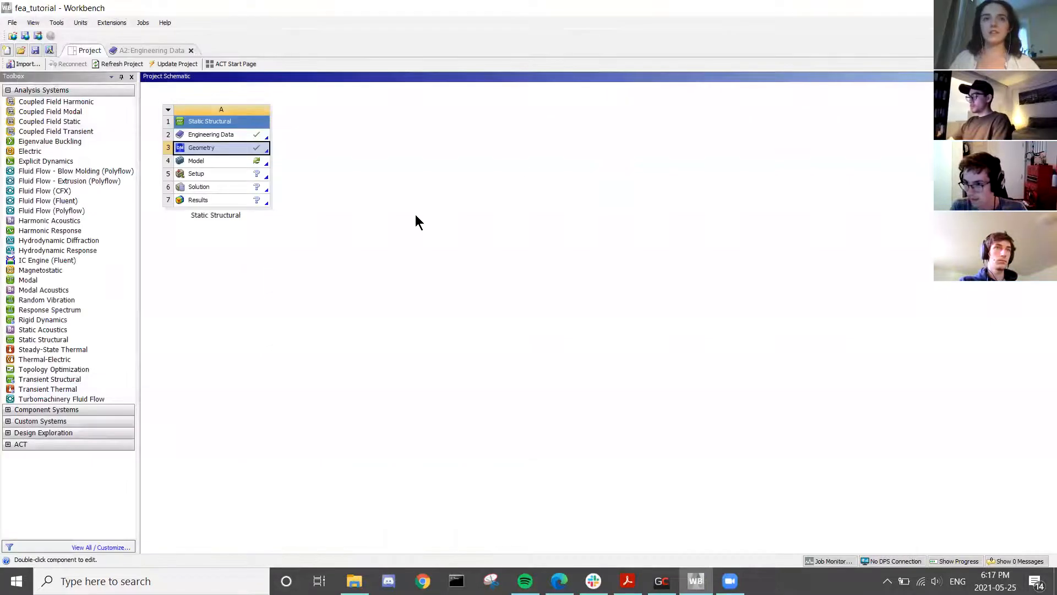
- Launch Mechanical from the Static Structural system's Model cell
{"action": "left_click", "coordinate": [233, 161]}
{"action": "double_click", "coordinate": [233, 161]}
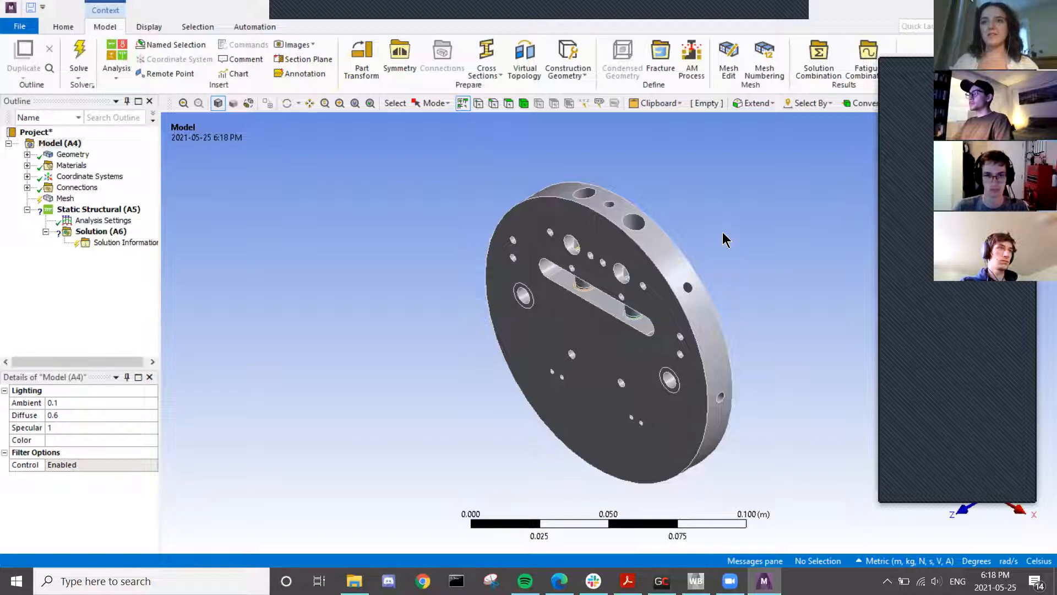
{"action": "scroll", "coordinate": [721, 234], "scroll_direction": "up", "scroll_amount": 3}
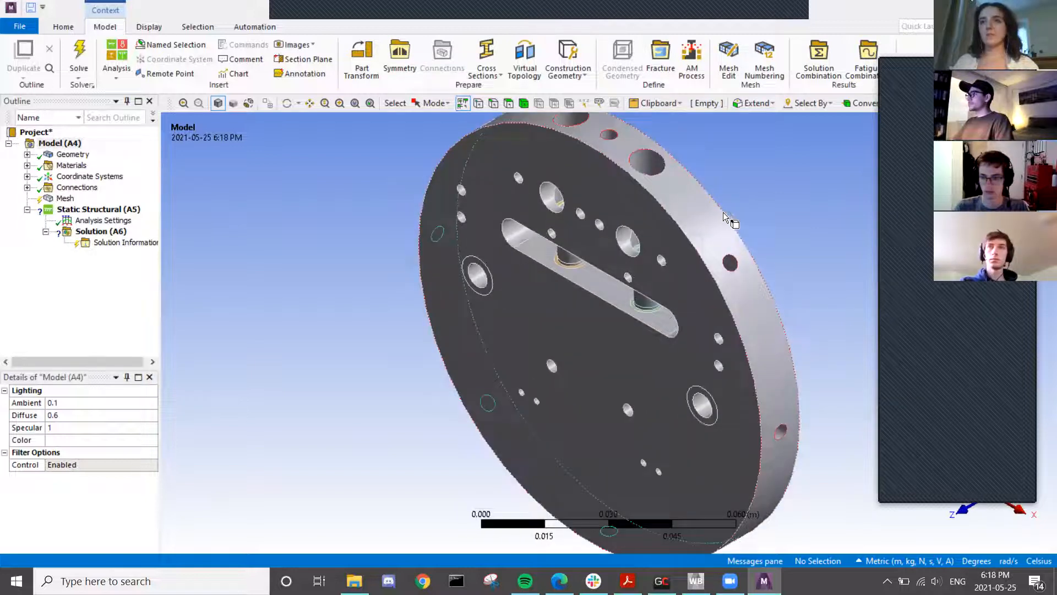
{"action": "scroll", "coordinate": [768, 204], "scroll_direction": "down", "scroll_amount": 3}
{"action": "middle_click_drag", "start_coordinate": [713, 305], "coordinate": [820, 129]}
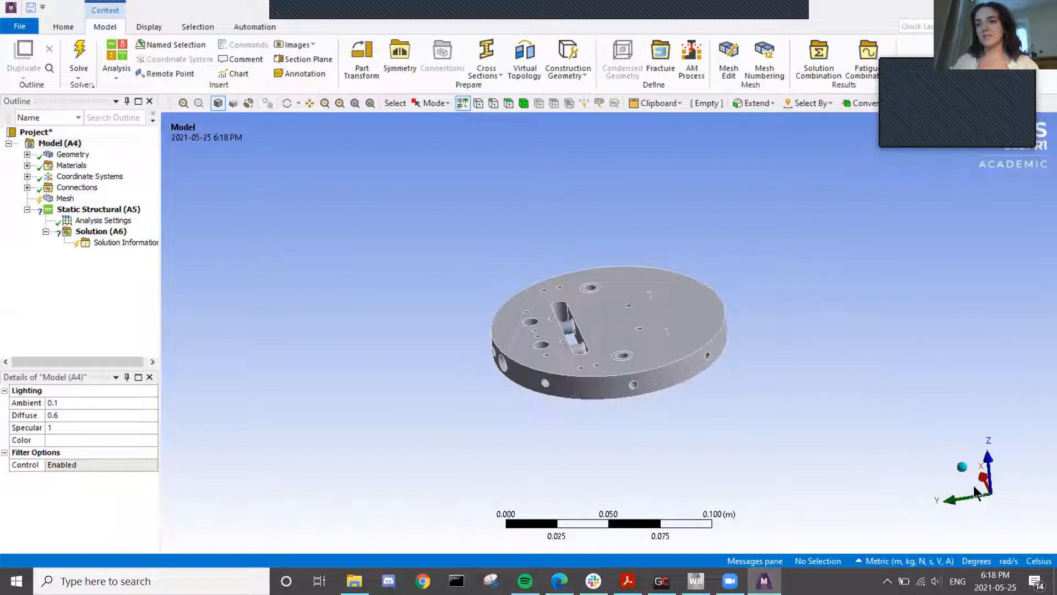
{"action": "left_click", "coordinate": [947, 504]}
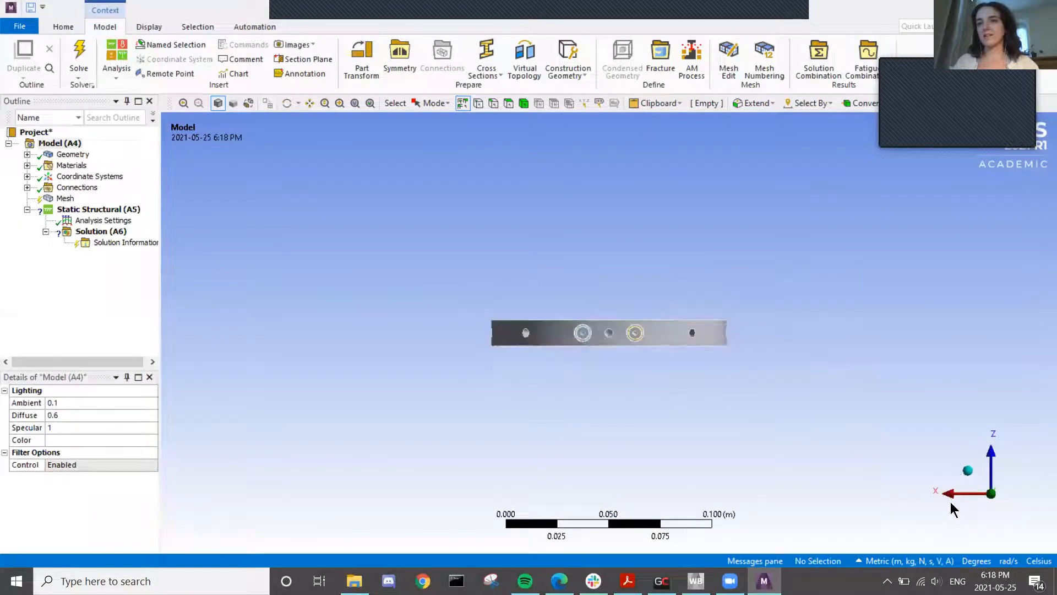
{"action": "left_click", "coordinate": [992, 454]}
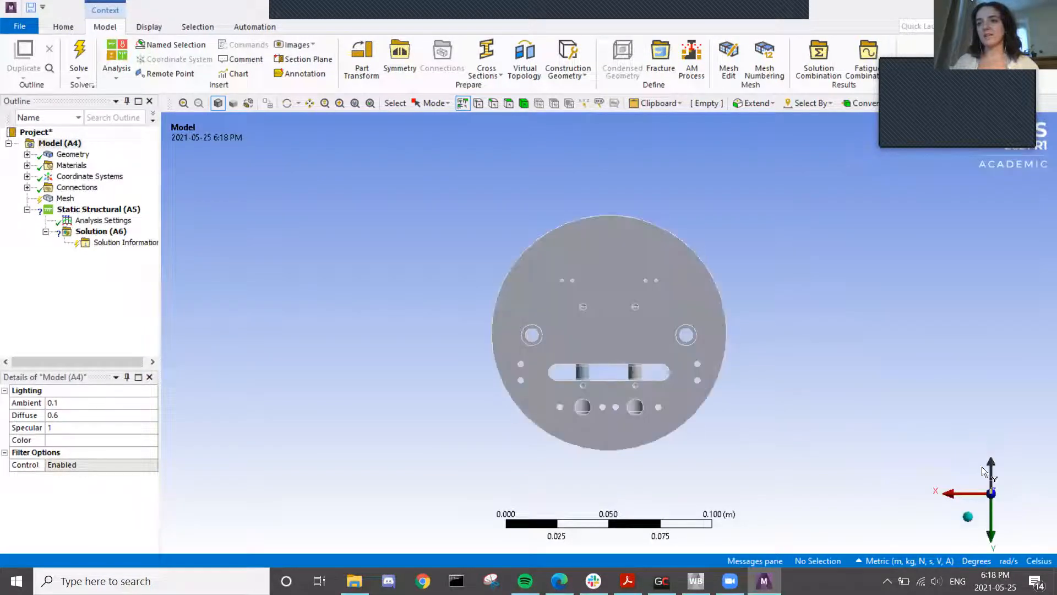
{"action": "left_click", "coordinate": [968, 516]}
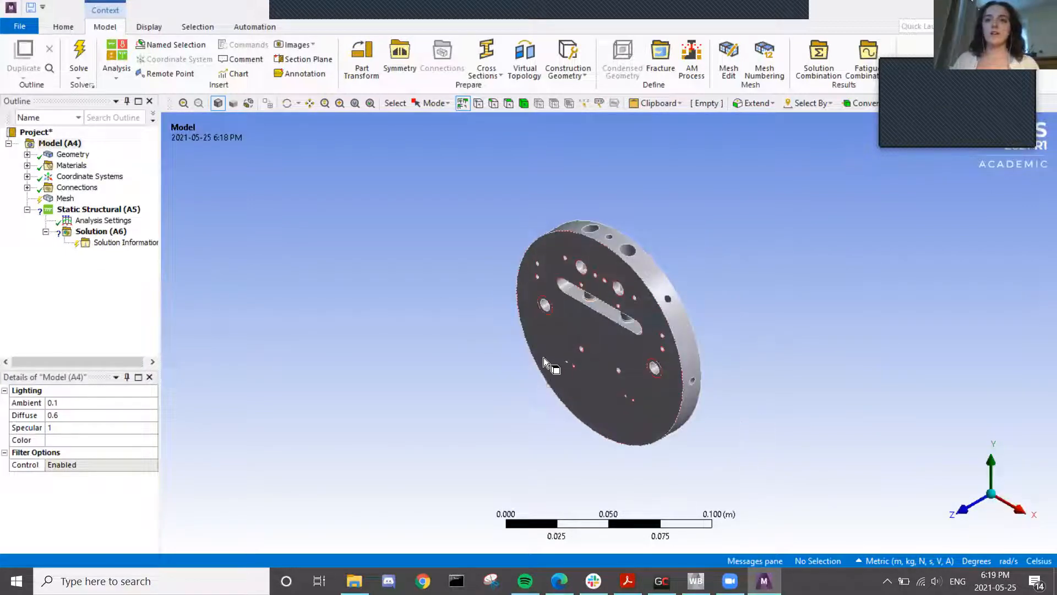
{"action": "left_click", "coordinate": [575, 338]}
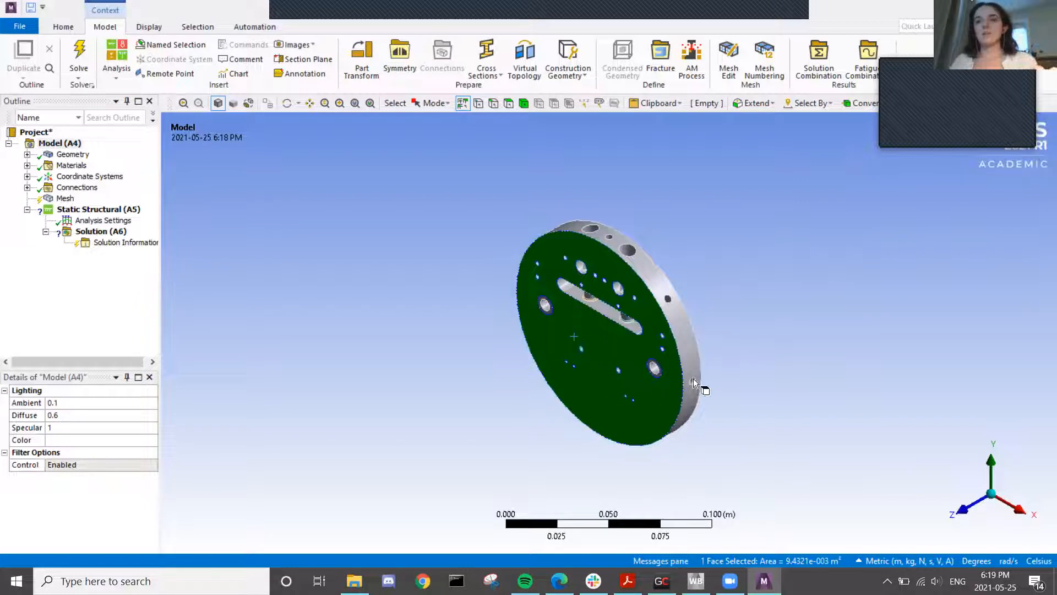
{"action": "left_click", "coordinate": [679, 322], "text": "ctrl"}
{"action": "middle_click_drag", "start_coordinate": [728, 338], "coordinate": [517, 397]}
{"action": "left_click", "coordinate": [611, 322], "text": "ctrl"}
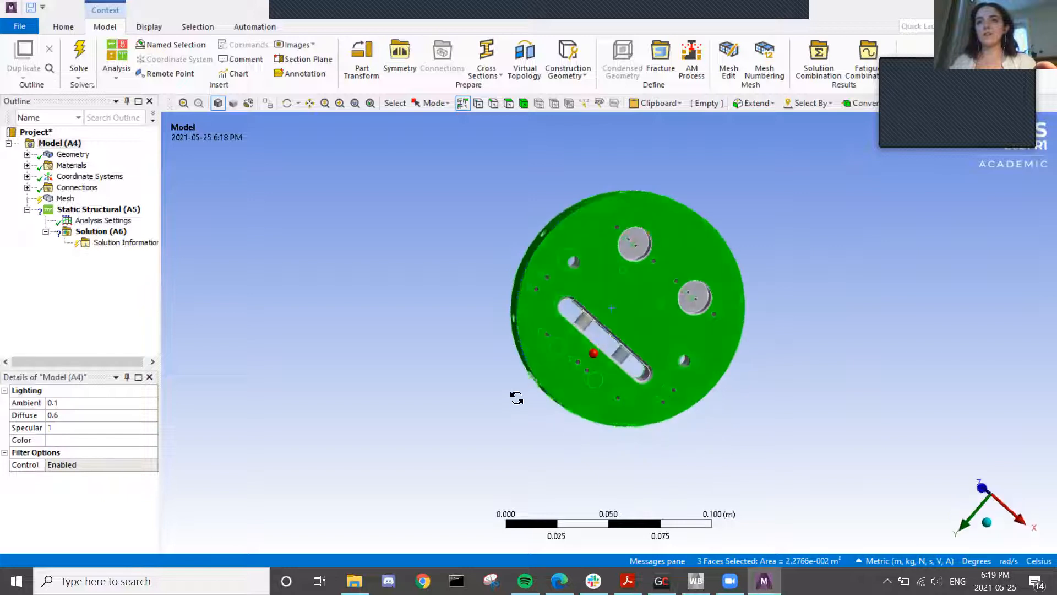
{"action": "left_click", "coordinate": [629, 250], "text": "ctrl"}
{"action": "left_click", "coordinate": [452, 251]}
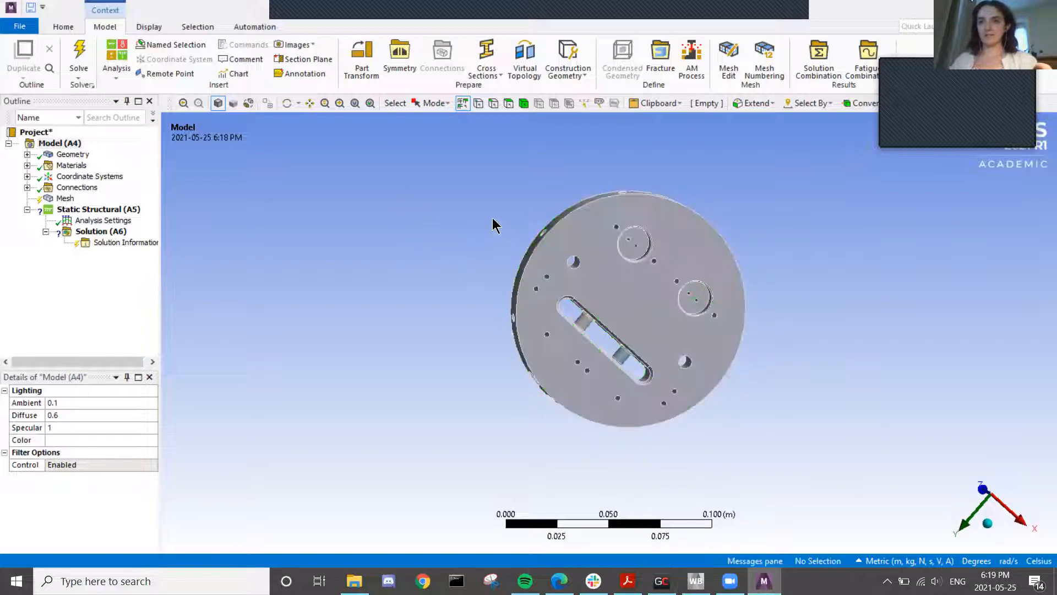
{"action": "middle_click_drag", "start_coordinate": [825, 243], "coordinate": [805, 250], "text": "ctrl"}
{"action": "middle_click_drag", "start_coordinate": [784, 356], "coordinate": [770, 249]}
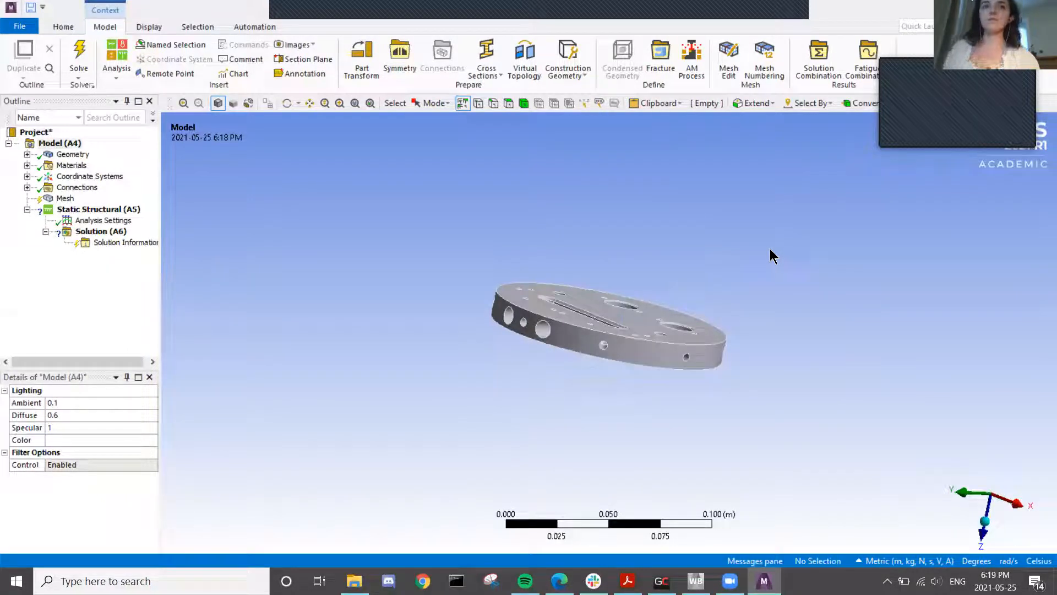
{"action": "left_click", "coordinate": [491, 104]}
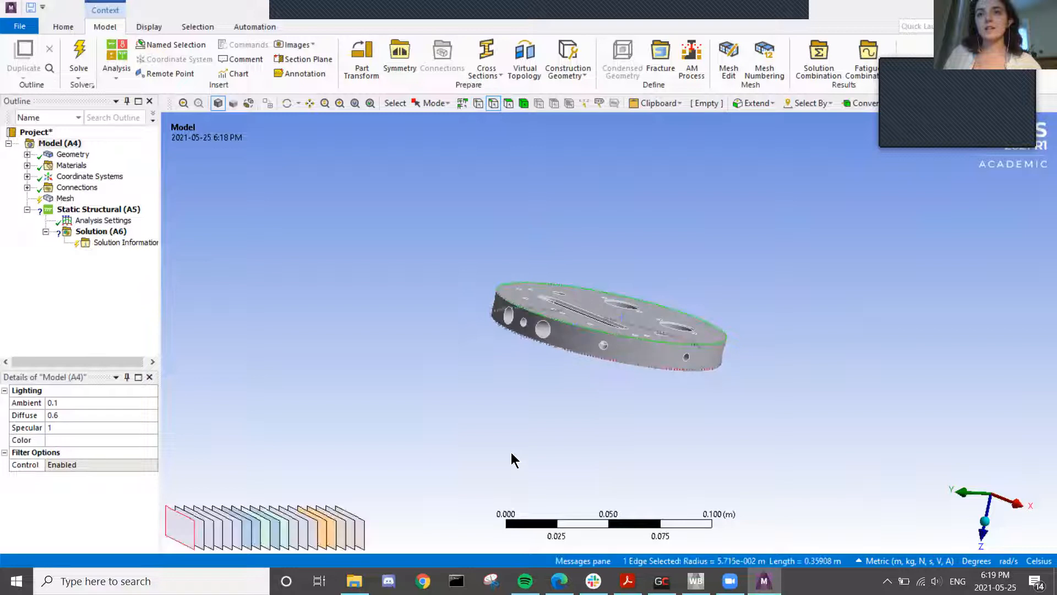
{"action": "left_click", "coordinate": [590, 303]}
{"action": "left_click", "coordinate": [553, 392]}
{"action": "left_click", "coordinate": [523, 103]}
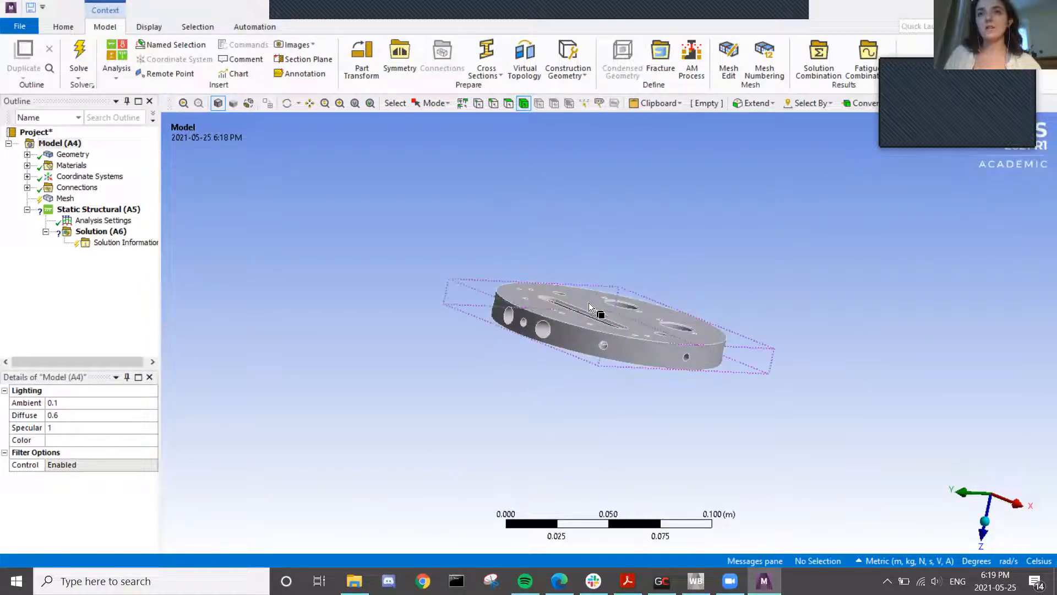
{"action": "left_click", "coordinate": [590, 306]}
{"action": "left_click", "coordinate": [599, 429]}
{"action": "left_click", "coordinate": [509, 104]}
{"action": "left_click", "coordinate": [432, 103]}
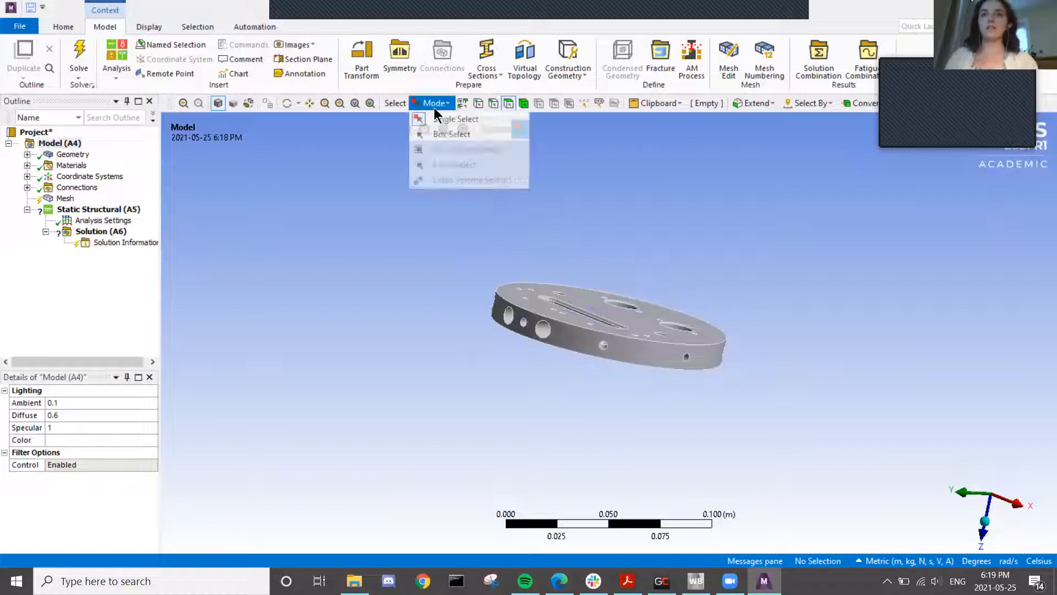
{"action": "left_click", "coordinate": [441, 134]}
{"action": "middle_click_drag", "start_coordinate": [617, 250], "coordinate": [614, 331]}
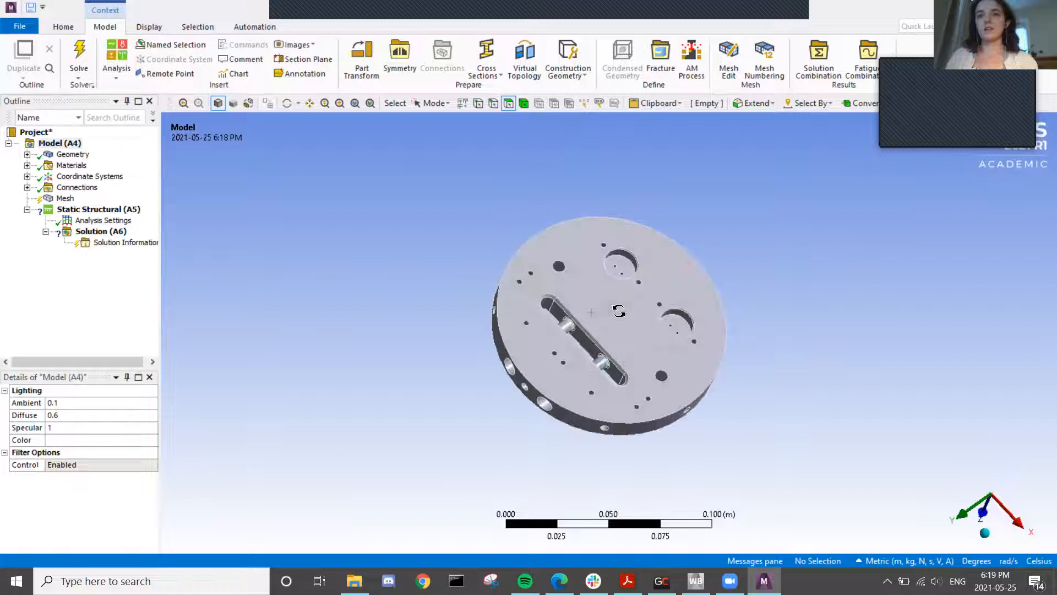
{"action": "left_click_drag", "start_coordinate": [808, 493], "coordinate": [587, 358]}
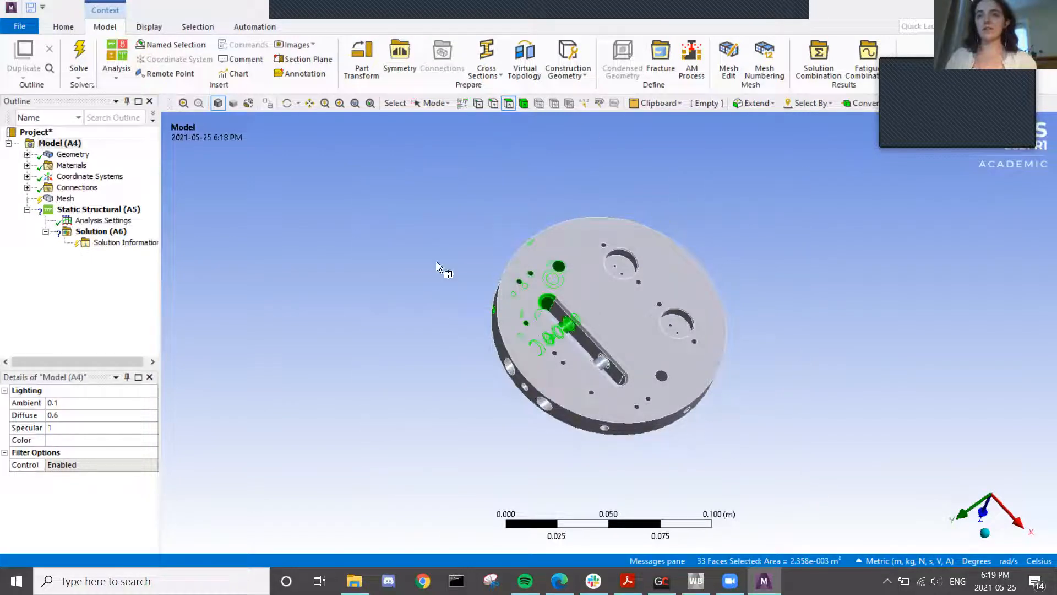
{"action": "left_click", "coordinate": [432, 103]}
{"action": "left_click", "coordinate": [440, 115]}
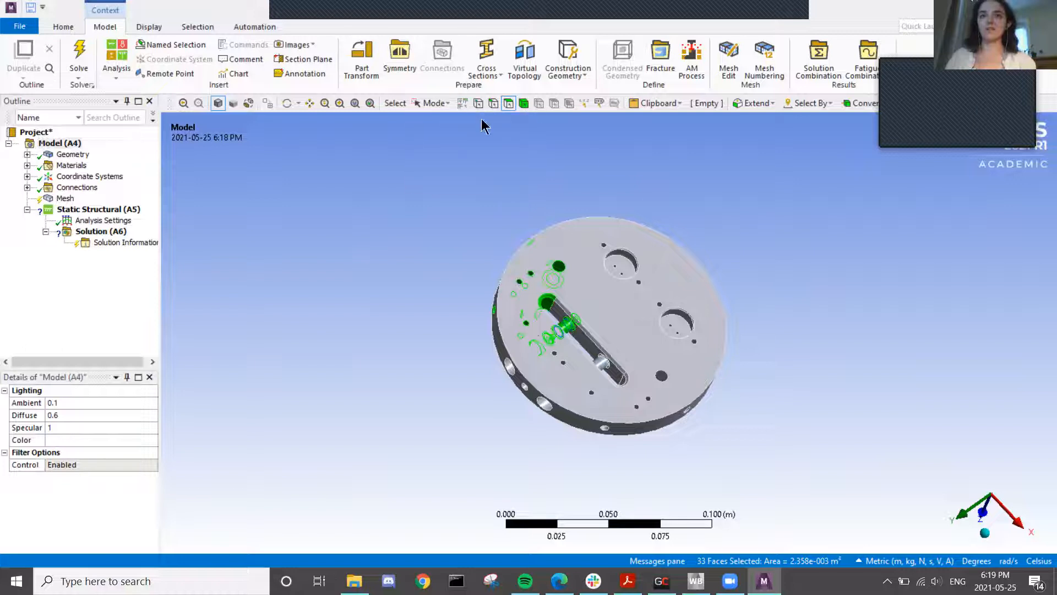
{"action": "left_click", "coordinate": [490, 163]}
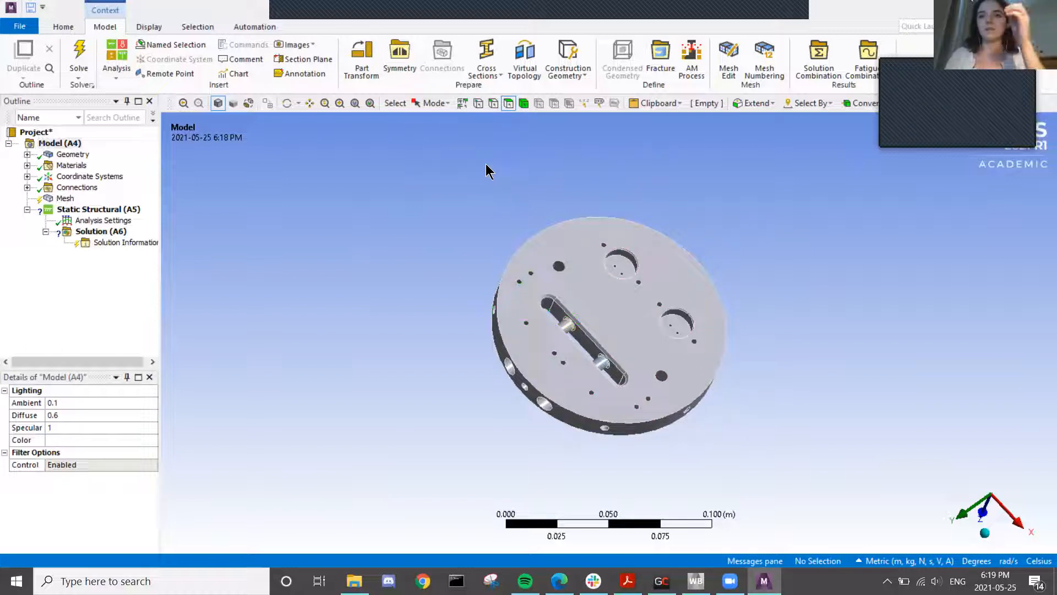
{"action": "mouse_move", "coordinate": [507, 214]}
{"action": "middle_mouse_down"}
{"action": "mouse_move", "coordinate": [508, 137]}
{"action": "mouse_move", "coordinate": [496, 221]}
{"action": "middle_mouse_up"}
{"action": "left_click", "coordinate": [601, 287]}
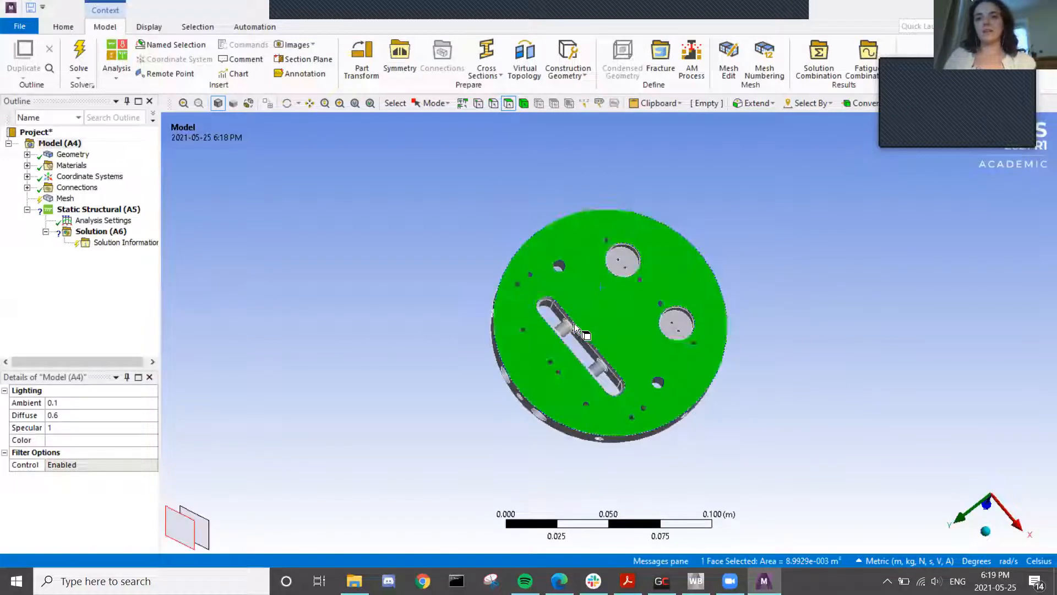
{"action": "right_click", "coordinate": [595, 299]}
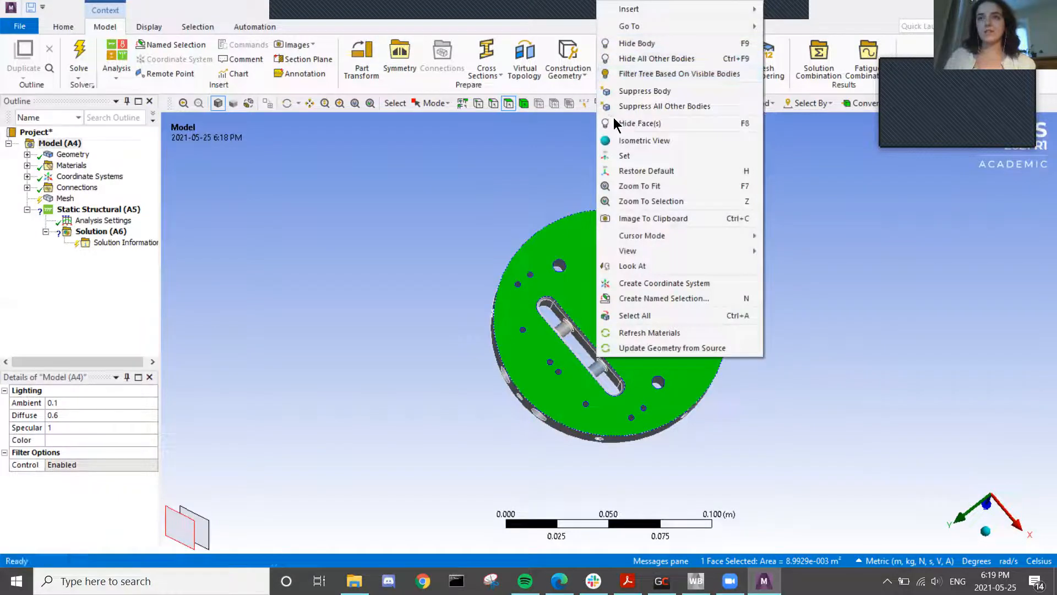
{"action": "left_click", "coordinate": [870, 283]}
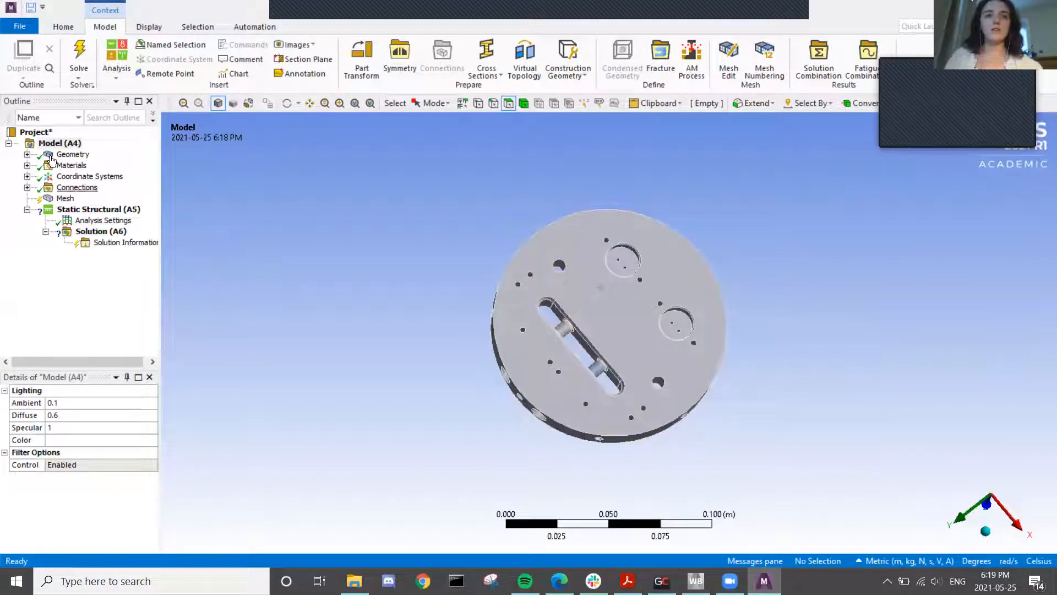
- Expand the Geometry bodies and assign Copper Alloy to the first 0.75 Bushing
{"action": "left_click", "coordinate": [28, 154]}
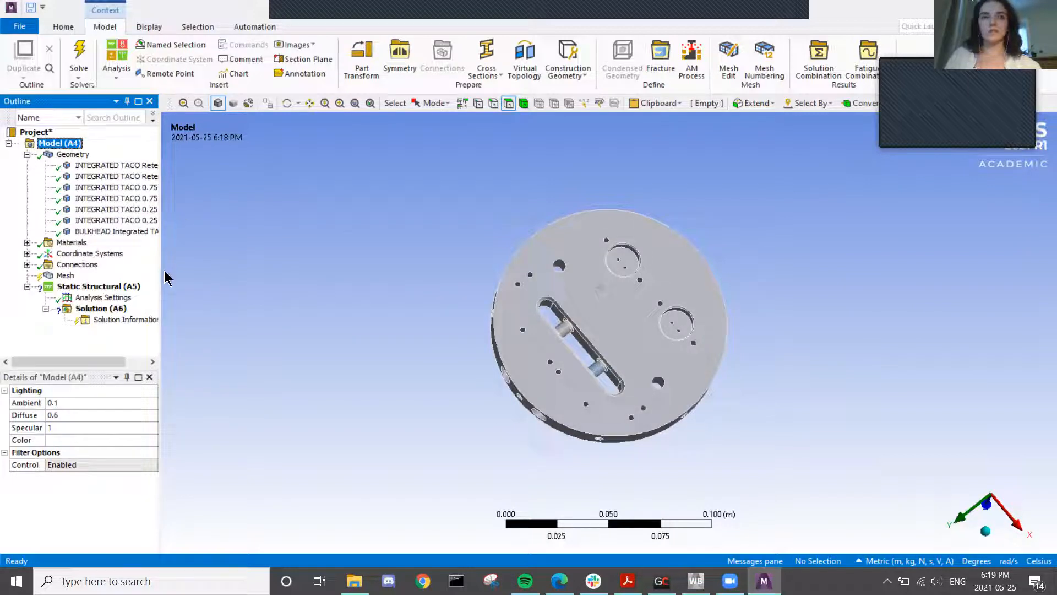
{"action": "left_click", "coordinate": [132, 166]}
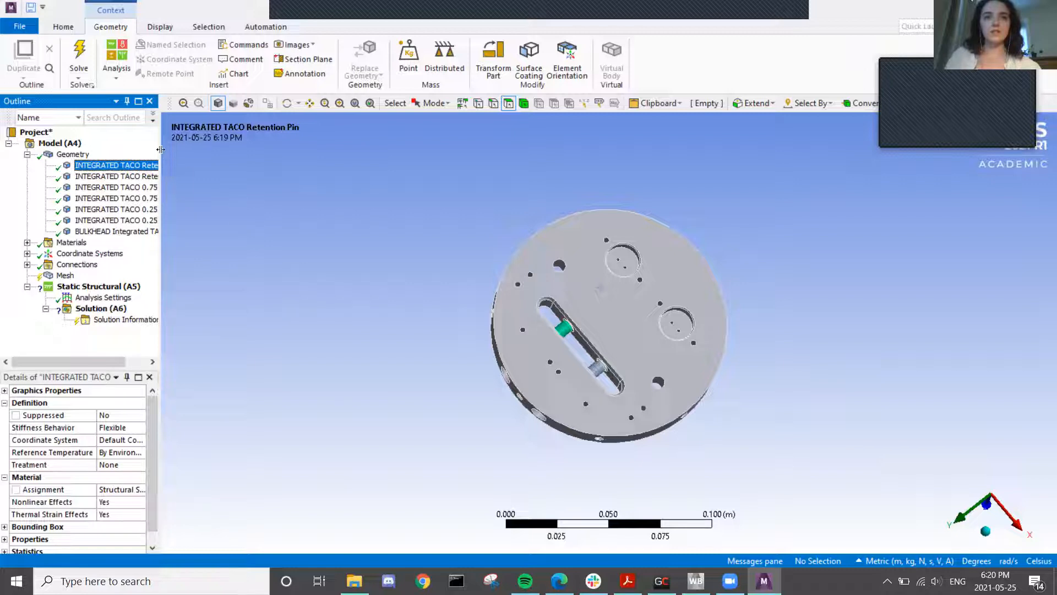
{"action": "left_click_drag", "start_coordinate": [159, 142], "coordinate": [255, 142]}
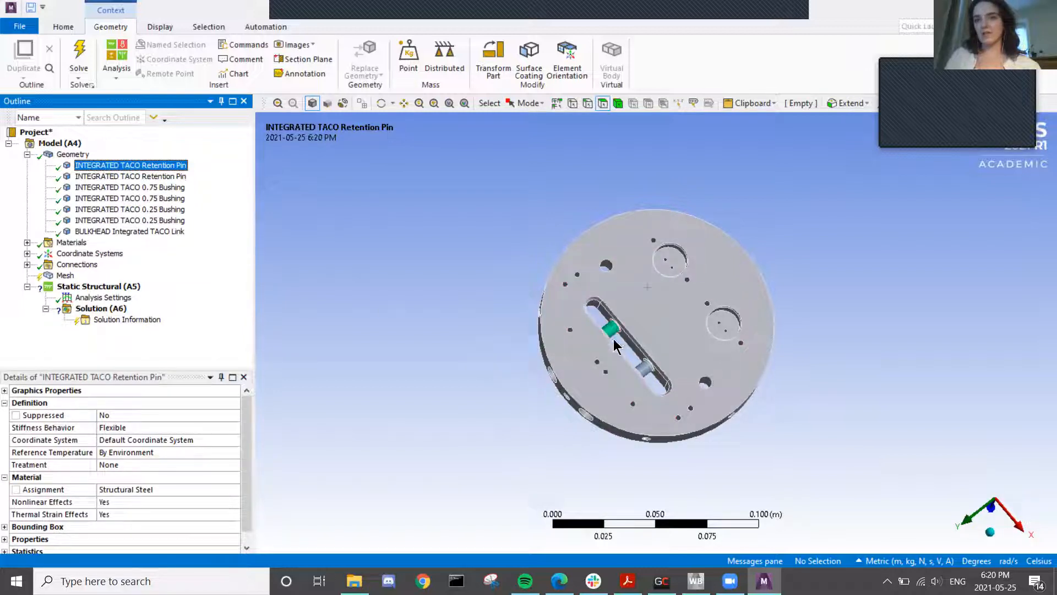
{"action": "left_click", "coordinate": [105, 177]}
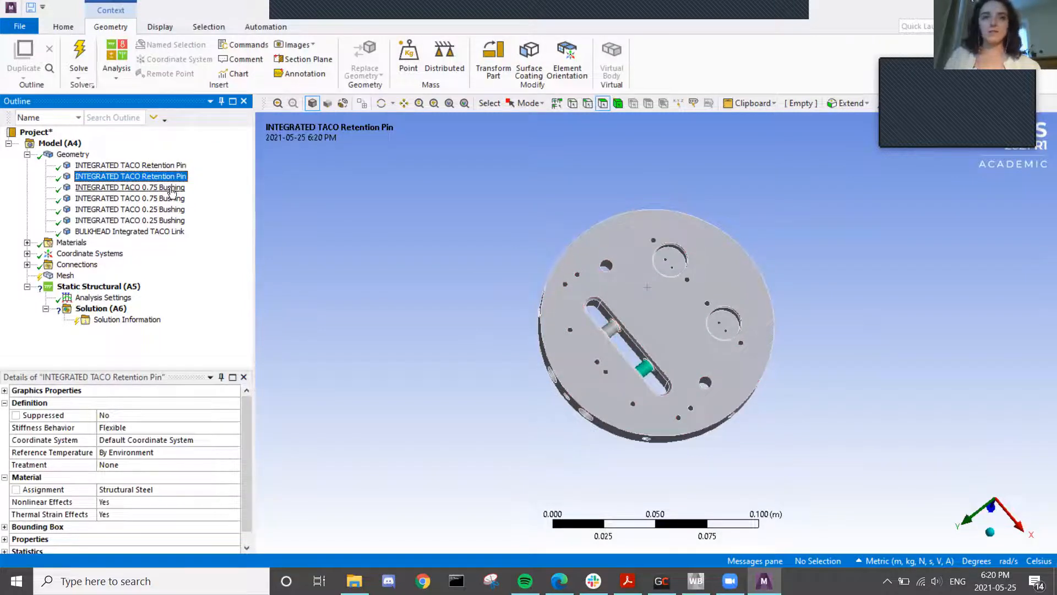
{"action": "left_click", "coordinate": [130, 188]}
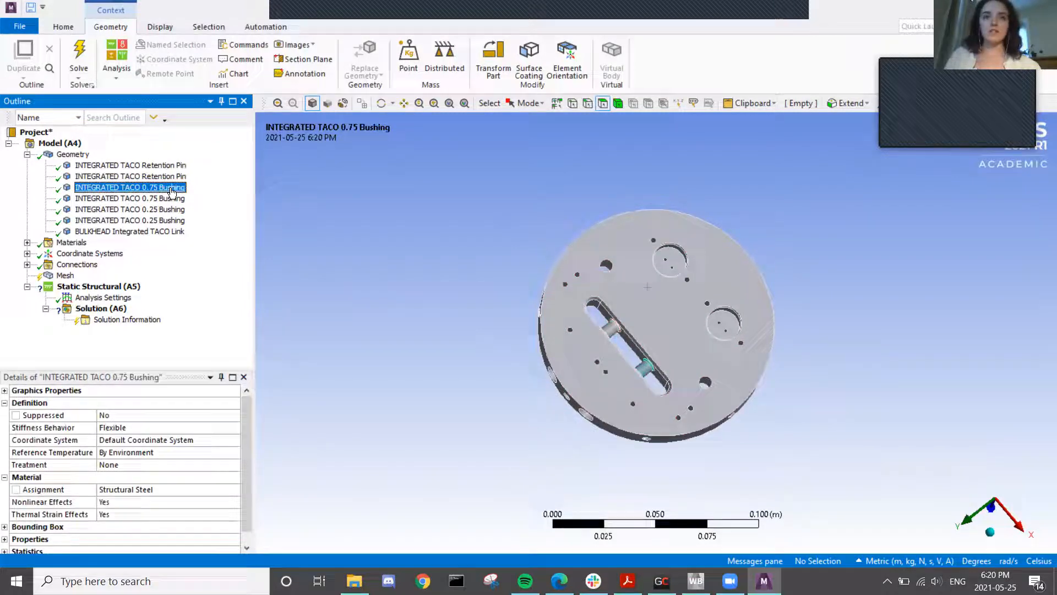
{"action": "left_click", "coordinate": [153, 488]}
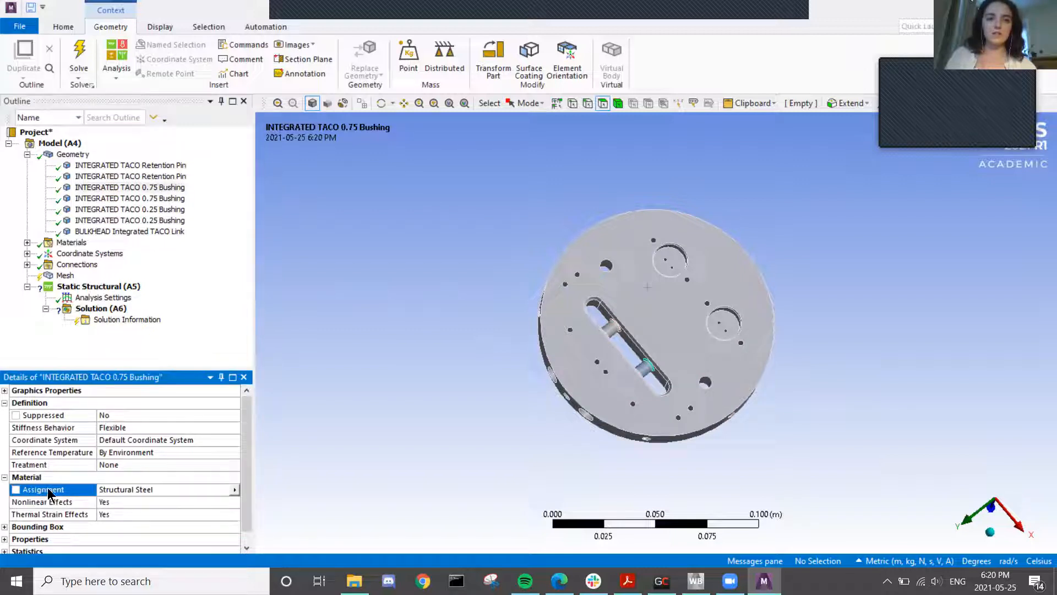
{"action": "left_click", "coordinate": [235, 490]}
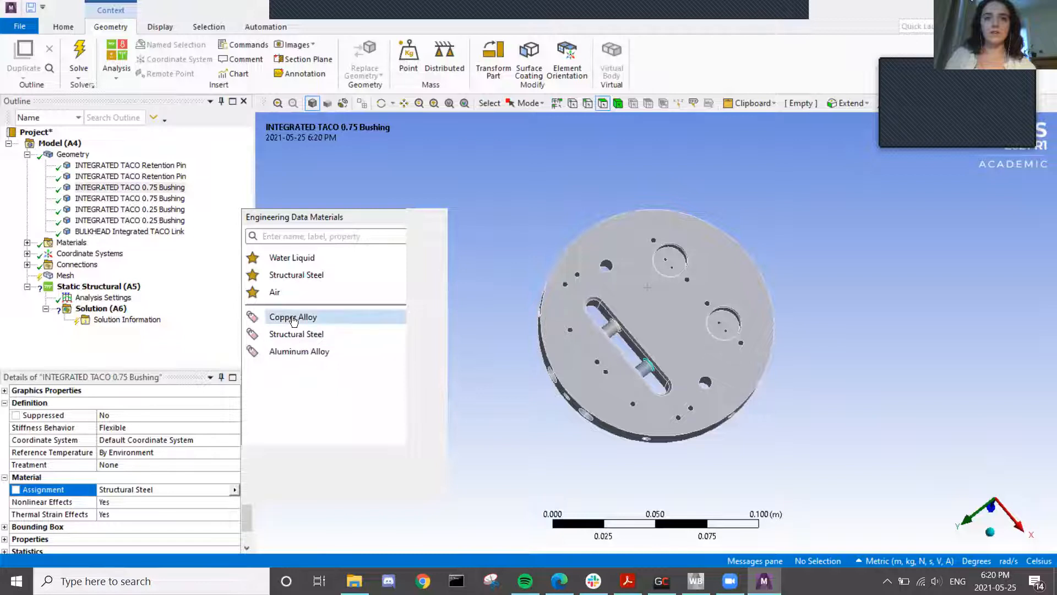
{"action": "left_click", "coordinate": [275, 318]}
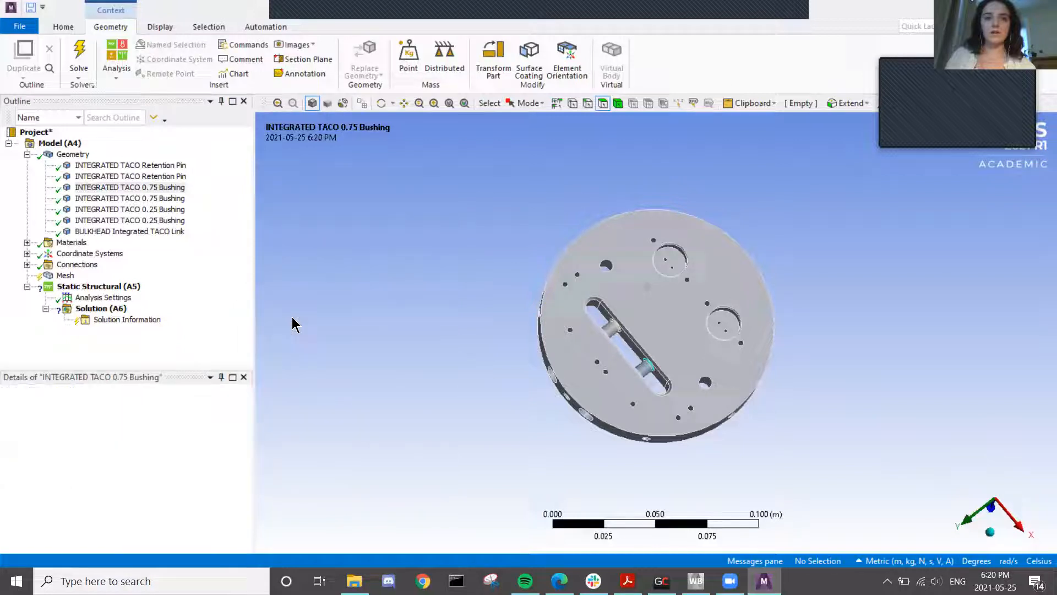
- Assign Copper Alloy to the second 0.75 Bushing and both 0.25 Bushings
{"action": "left_click", "coordinate": [120, 199]}
{"action": "left_click", "coordinate": [235, 489]}
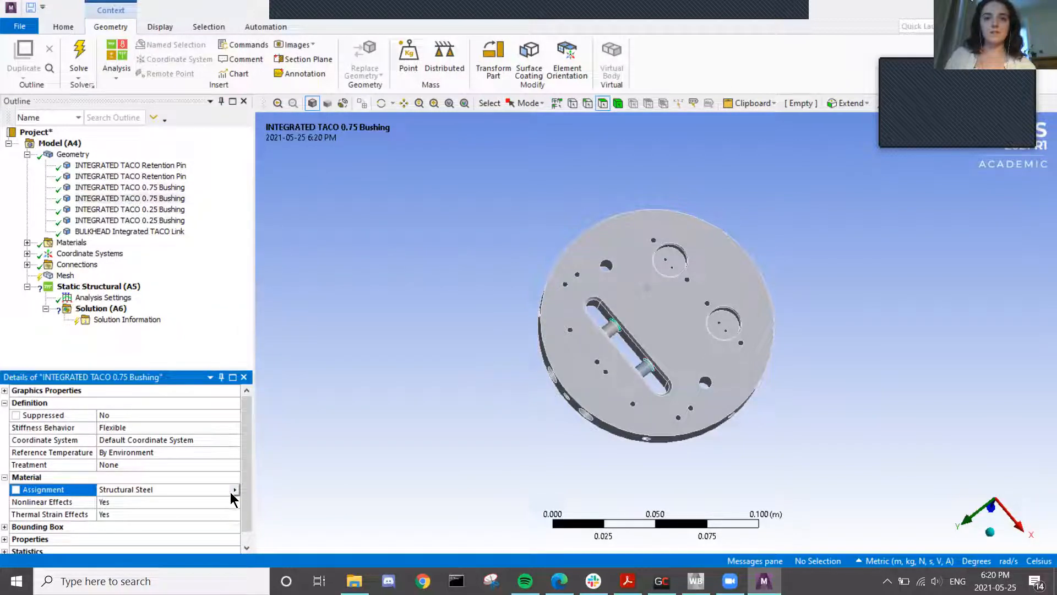
{"action": "left_click", "coordinate": [235, 490]}
{"action": "left_click", "coordinate": [300, 317]}
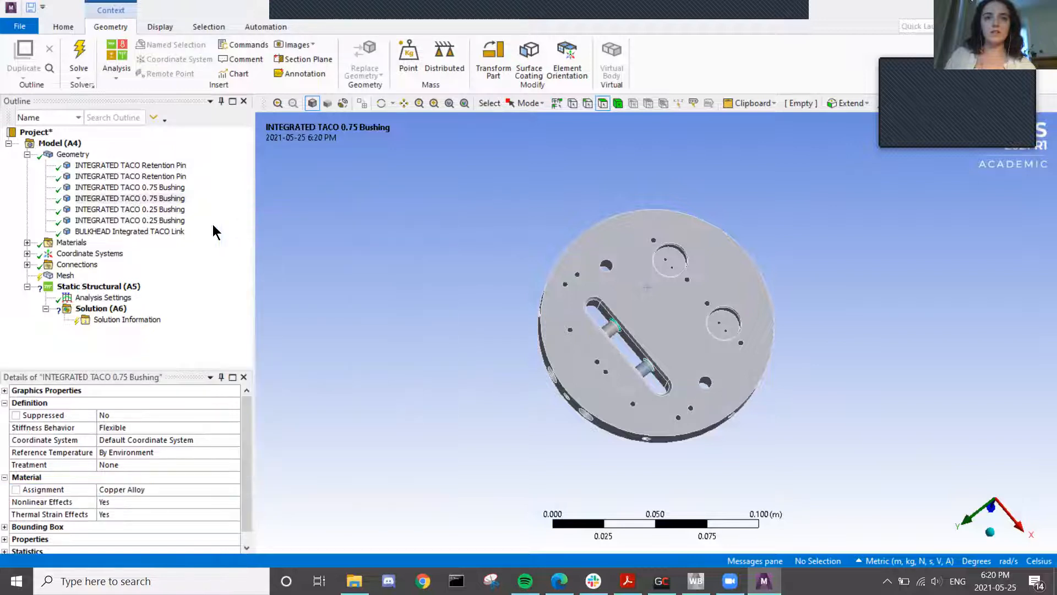
{"action": "left_click", "coordinate": [165, 209]}
{"action": "left_click", "coordinate": [178, 490]}
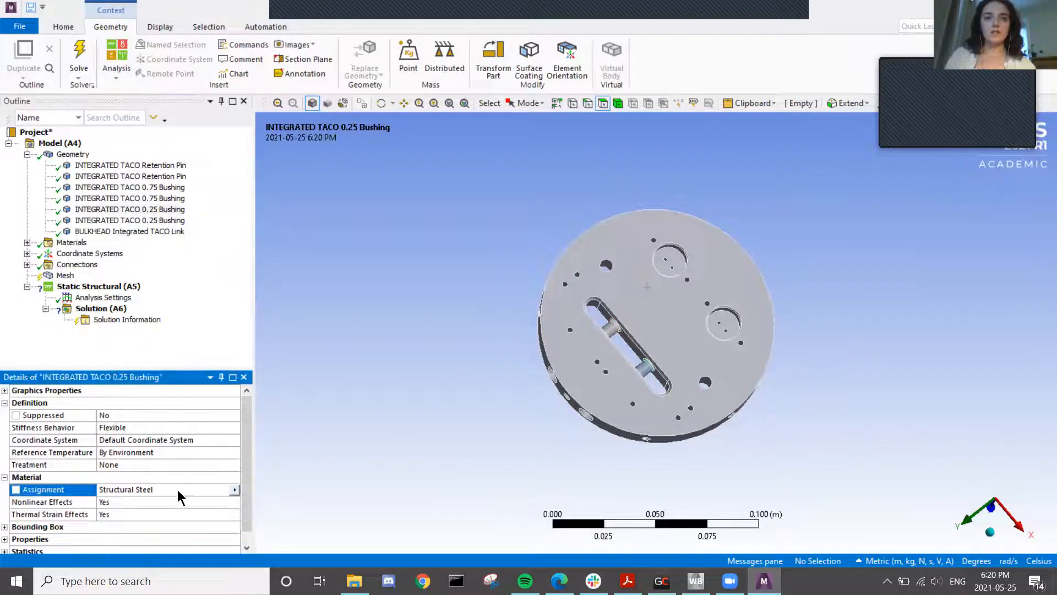
{"action": "left_click", "coordinate": [235, 490]}
{"action": "left_click", "coordinate": [304, 318]}
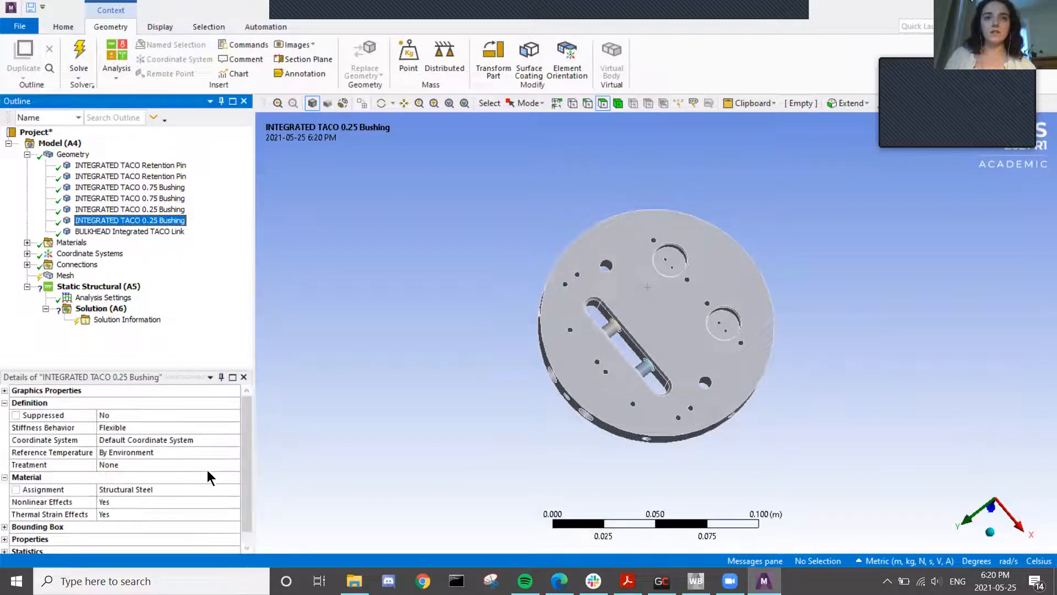
{"action": "left_click", "coordinate": [148, 490]}
{"action": "left_click", "coordinate": [235, 490]}
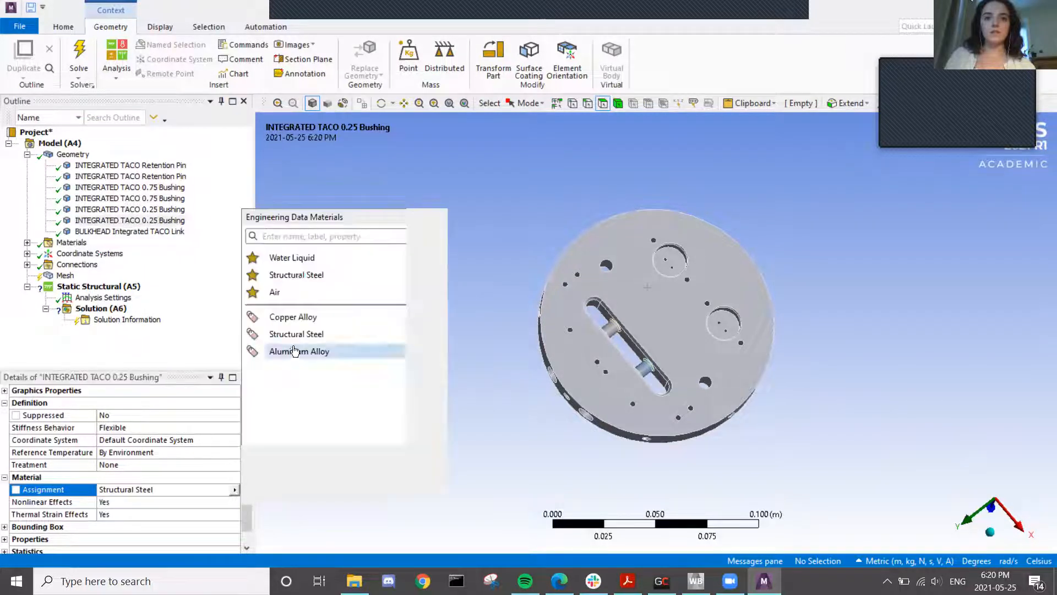
{"action": "left_click", "coordinate": [294, 316]}
- Change the BULKHEAD Integrated TACO Link material from Structural Steel to Aluminum Alloy
{"action": "left_click", "coordinate": [159, 232]}
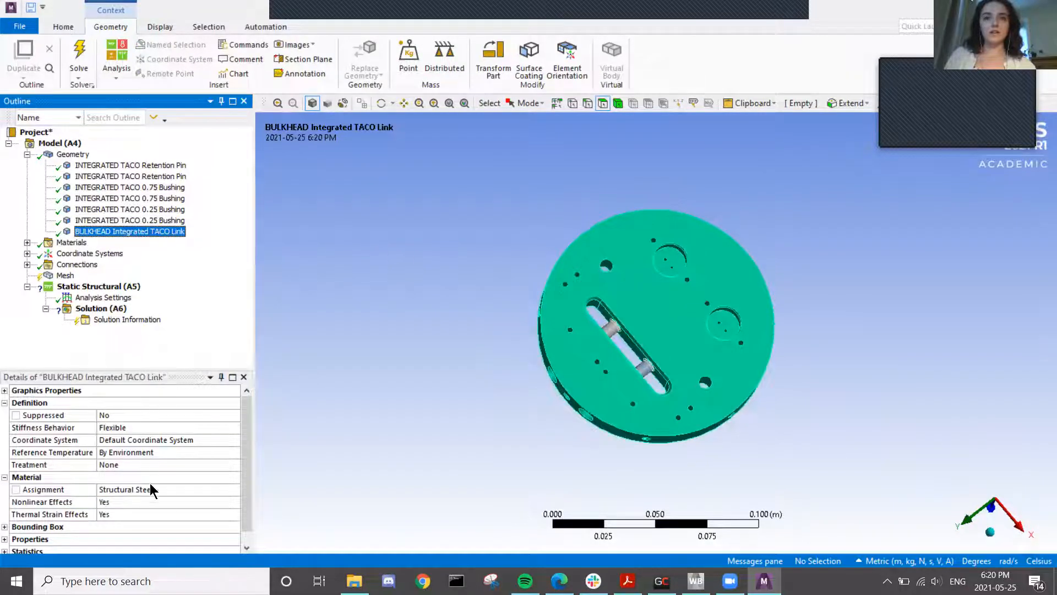
{"action": "left_click", "coordinate": [150, 489]}
{"action": "left_click", "coordinate": [235, 489]}
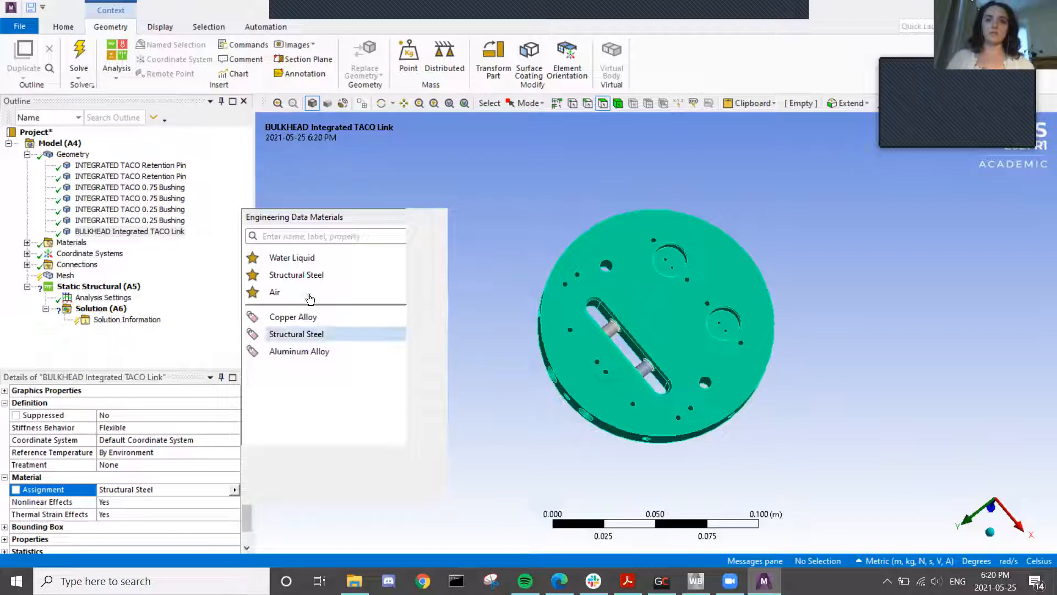
{"action": "left_click", "coordinate": [281, 351]}
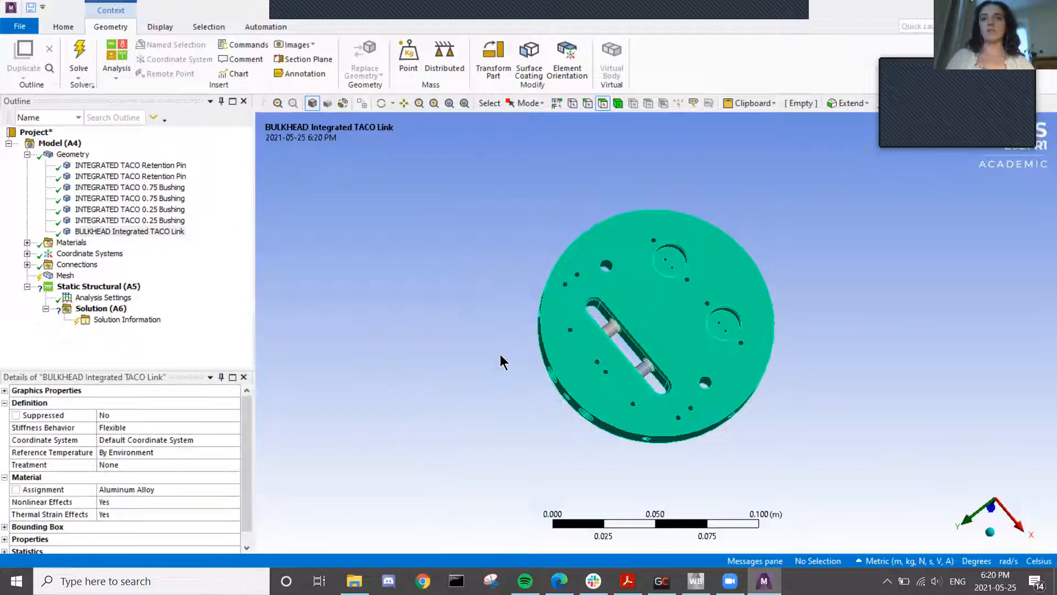
{"action": "middle_click_drag", "start_coordinate": [726, 419], "coordinate": [724, 370]}
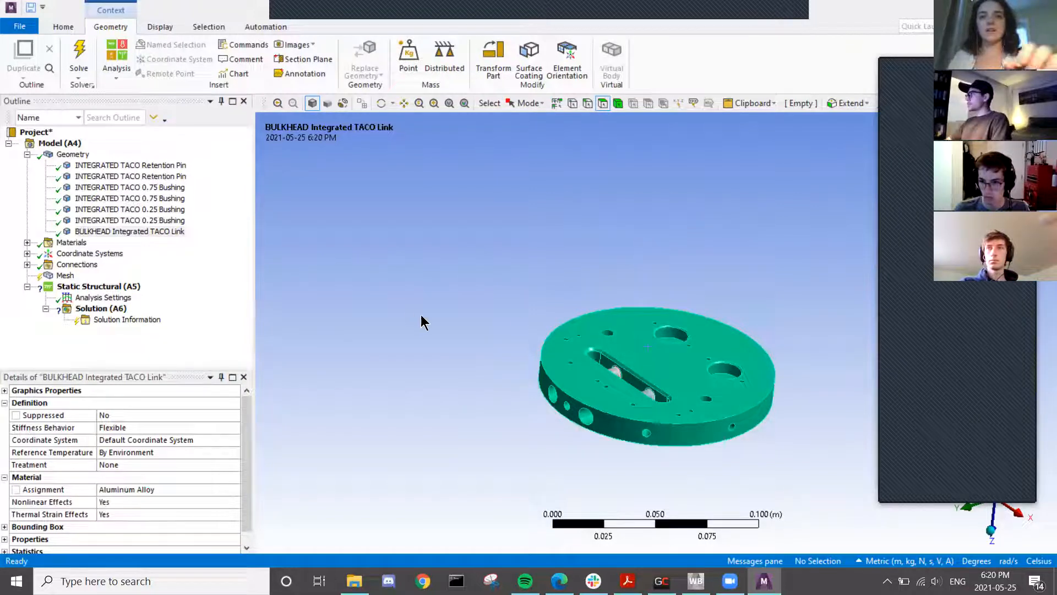
- Collapse the Geometry list, reorient the model, and show the default Mesh details
{"action": "left_click", "coordinate": [27, 242]}
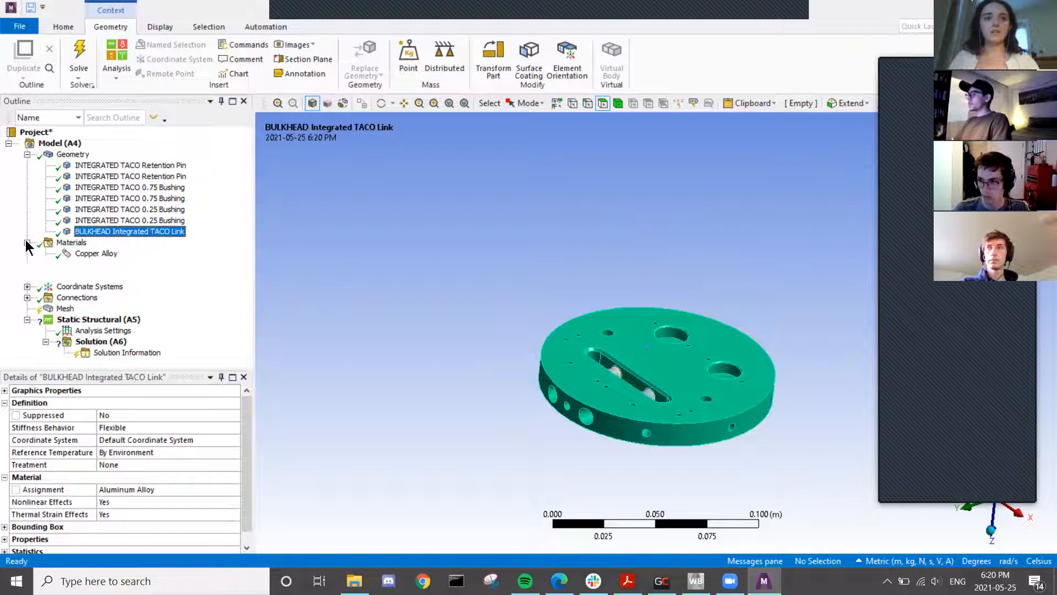
{"action": "left_click", "coordinate": [27, 242]}
{"action": "left_click", "coordinate": [27, 154]}
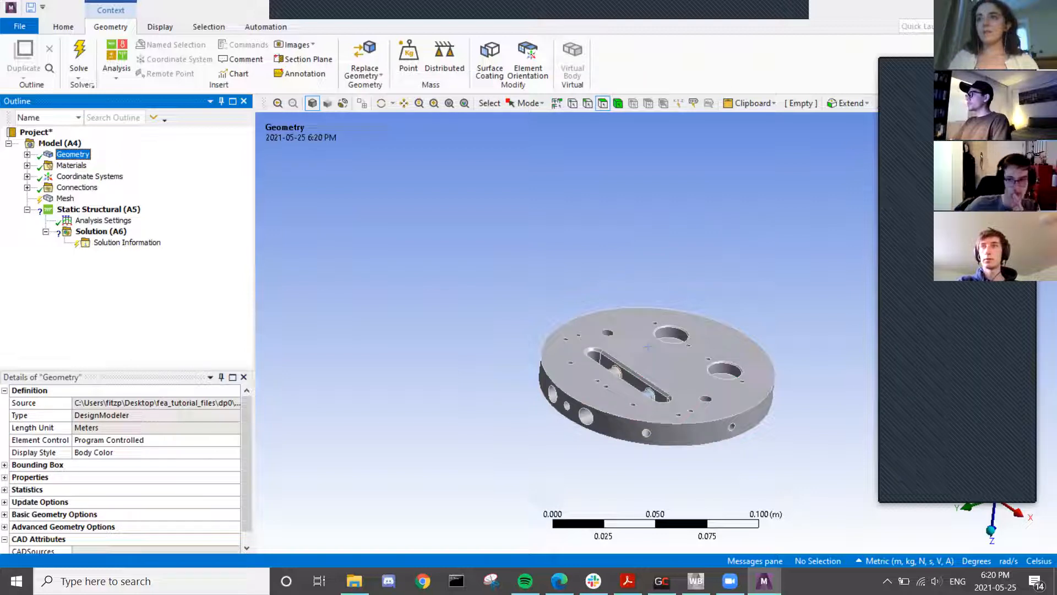
{"action": "left_click", "coordinate": [1027, 66]}
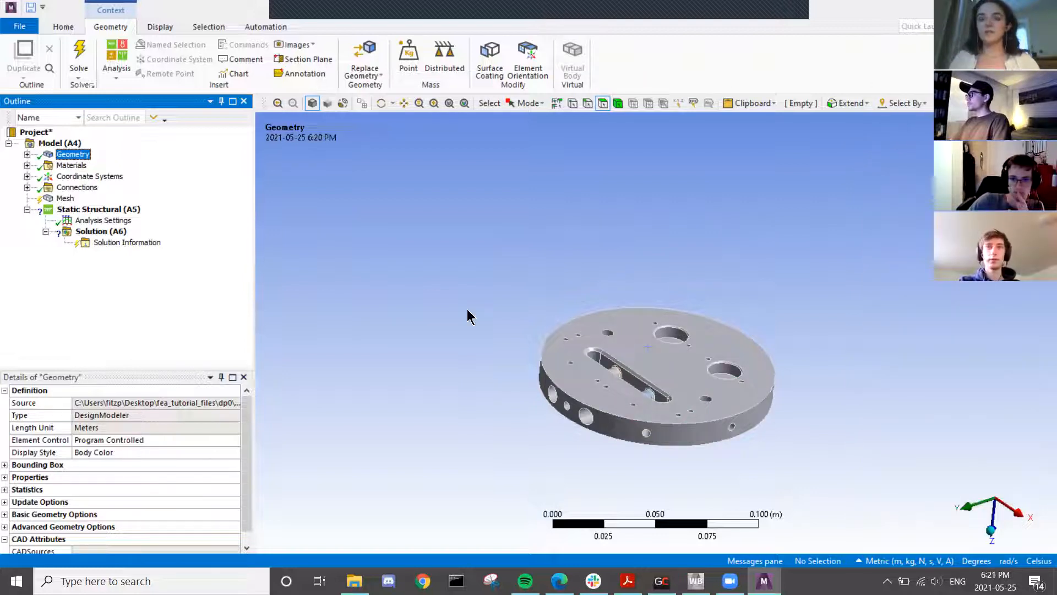
{"action": "middle_click_drag", "start_coordinate": [567, 227], "coordinate": [547, 300]}
{"action": "middle_click_drag", "start_coordinate": [449, 430], "coordinate": [448, 402]}
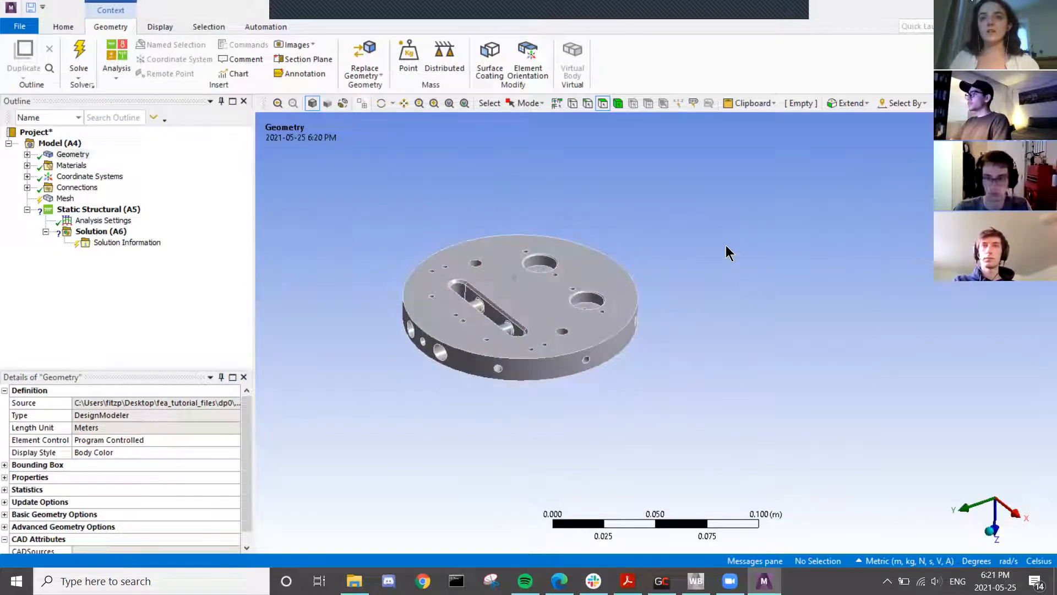
{"action": "left_click", "coordinate": [64, 199]}
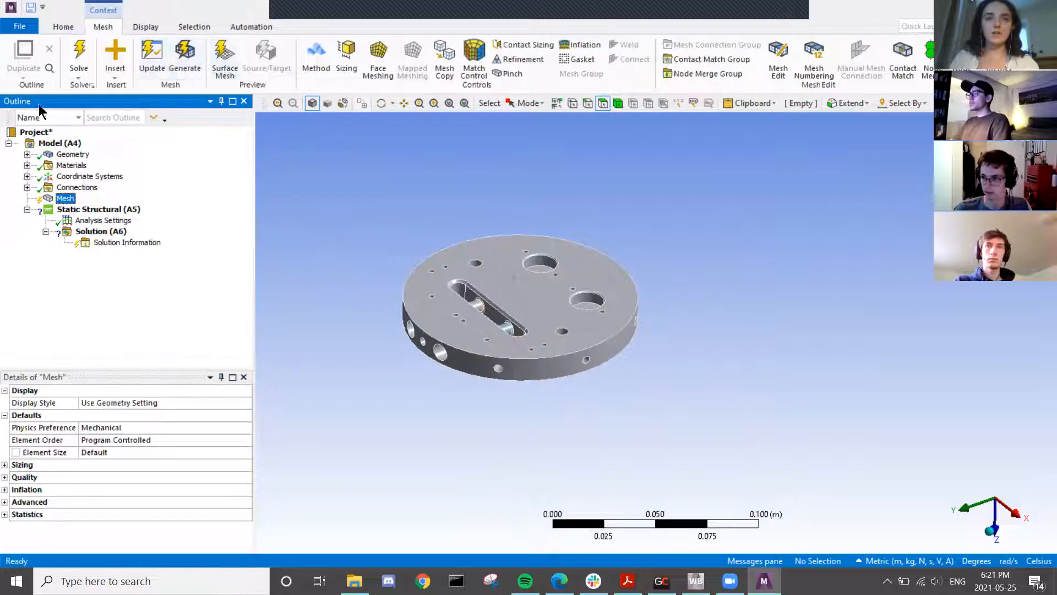
- Generate the default tetrahedral mesh and expand Connections to reveal the Contacts group
{"action": "left_click", "coordinate": [193, 58]}
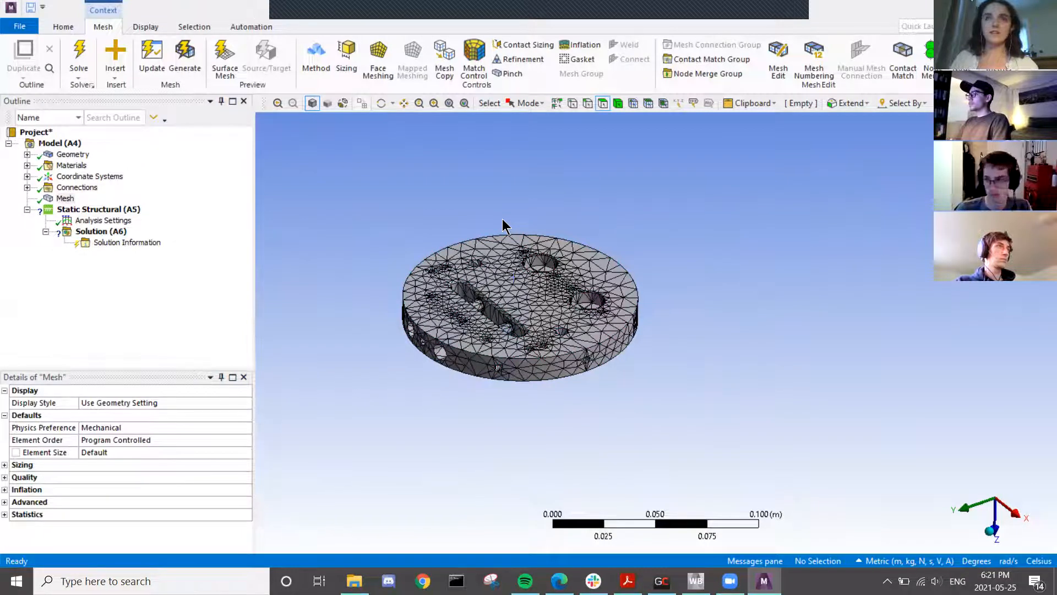
{"action": "scroll", "coordinate": [510, 316], "scroll_direction": "down", "scroll_amount": 3}
{"action": "scroll", "coordinate": [512, 322], "scroll_direction": "up", "scroll_amount": 3}
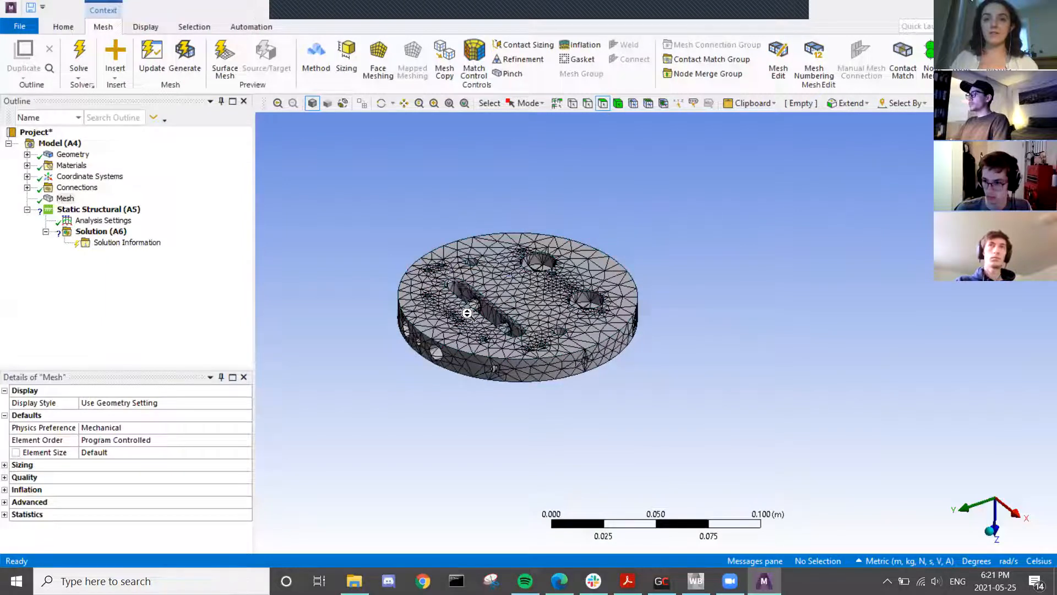
{"action": "scroll", "coordinate": [467, 313], "scroll_direction": "up", "scroll_amount": 2}
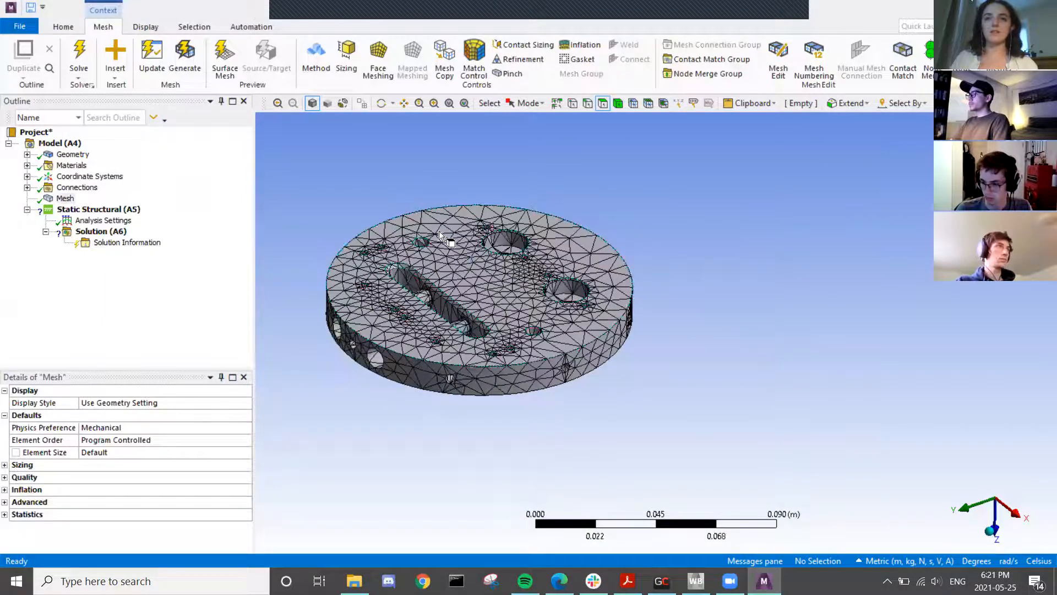
{"action": "left_click", "coordinate": [27, 188]}
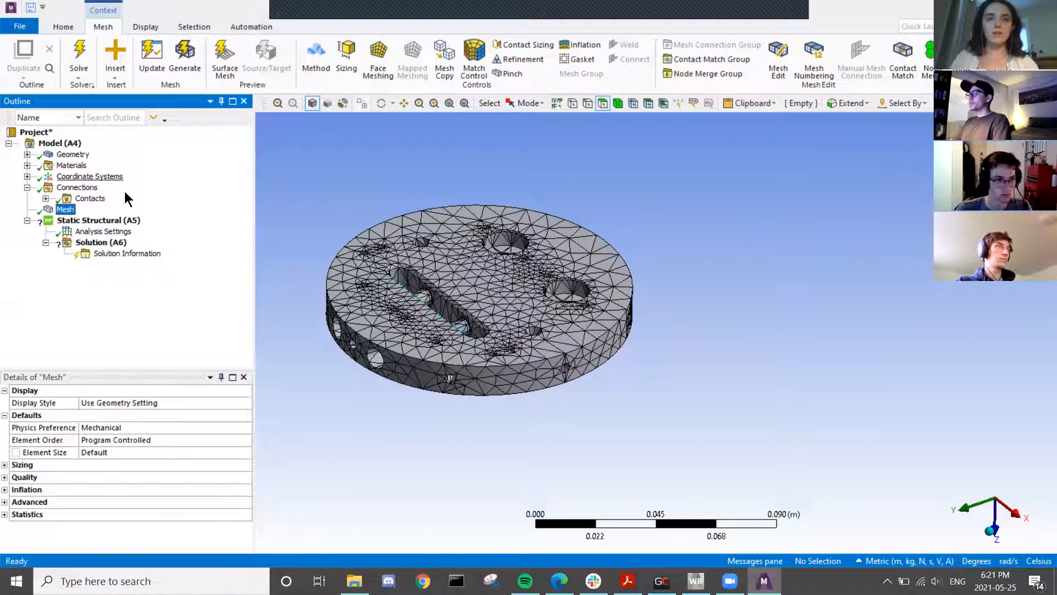
- Review the eight bonded contact regions, then delete the entire Contacts group
{"action": "left_click", "coordinate": [46, 198]}
{"action": "left_click", "coordinate": [98, 209]}
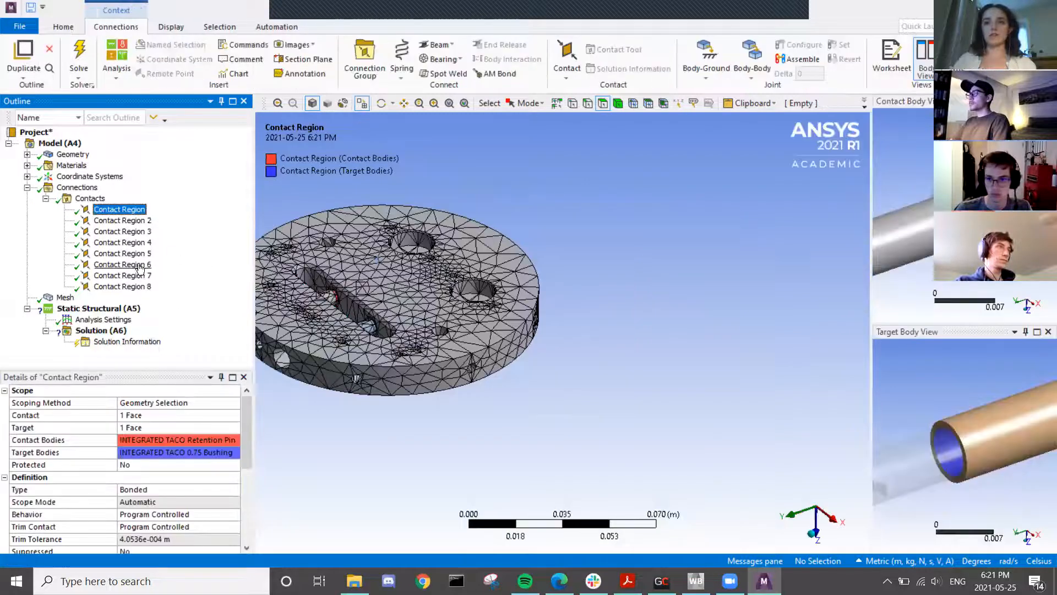
{"action": "left_click", "coordinate": [46, 198]}
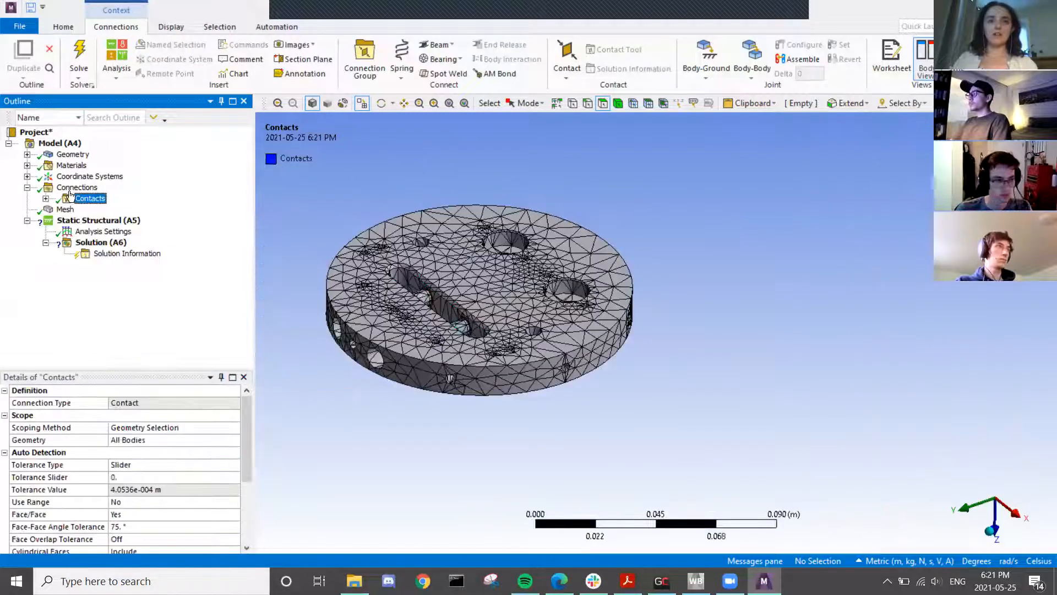
{"action": "right_click", "coordinate": [84, 198]}
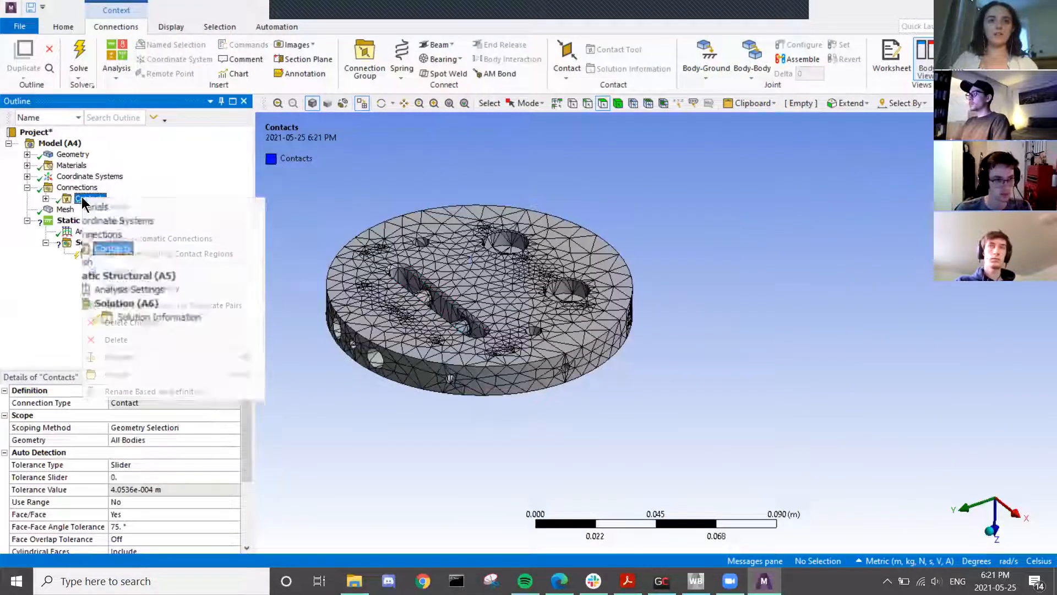
{"action": "left_click", "coordinate": [116, 340]}
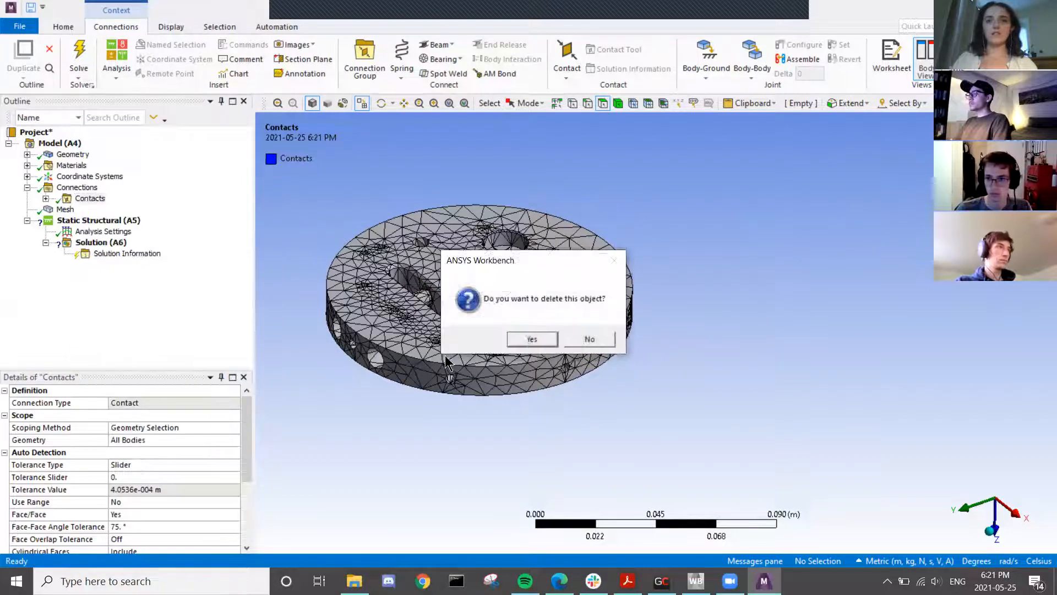
{"action": "left_click", "coordinate": [534, 338]}
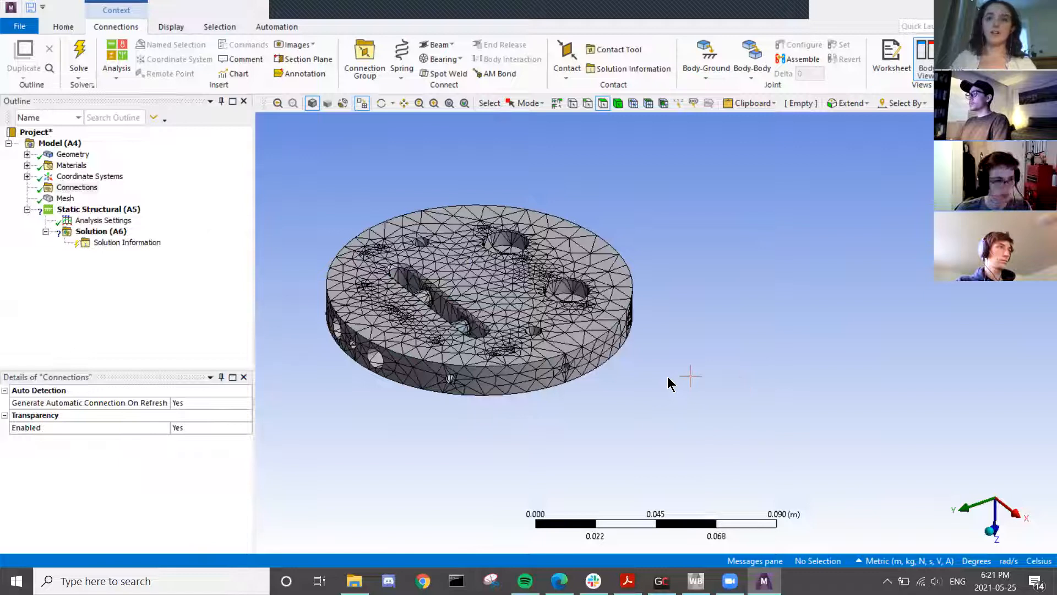
- Zoom in and select the two slot pin faces plus the plate's top face
{"action": "middle_click_drag", "start_coordinate": [385, 287], "coordinate": [369, 262]}
{"action": "middle_click_drag", "start_coordinate": [447, 309], "coordinate": [659, 285]}
{"action": "scroll", "coordinate": [428, 296], "scroll_direction": "up", "scroll_amount": 1}
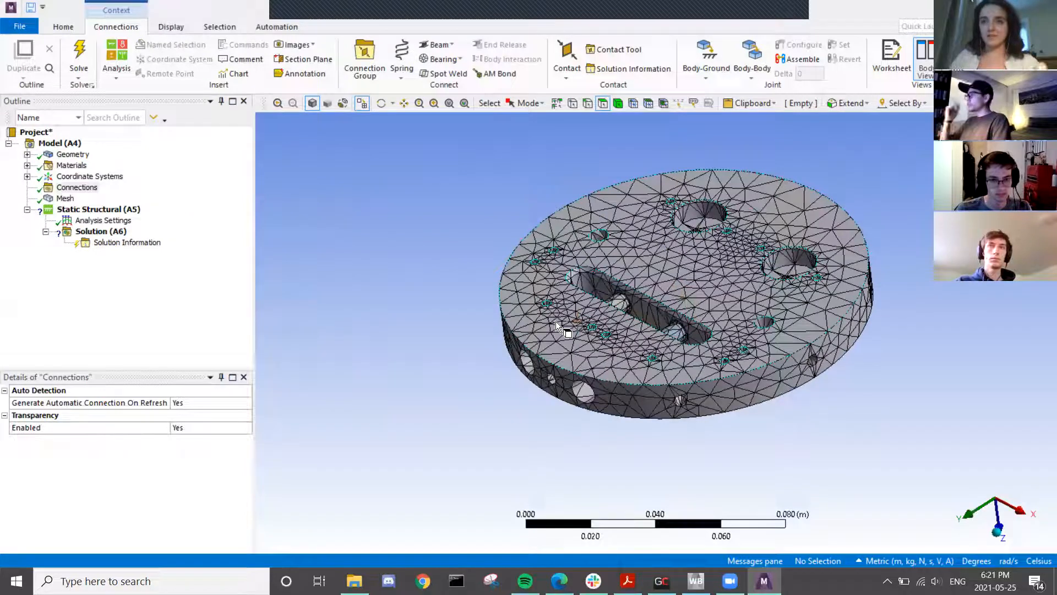
{"action": "scroll", "coordinate": [659, 344], "scroll_direction": "up", "scroll_amount": 1}
{"action": "scroll", "coordinate": [658, 345], "scroll_direction": "up", "scroll_amount": 5}
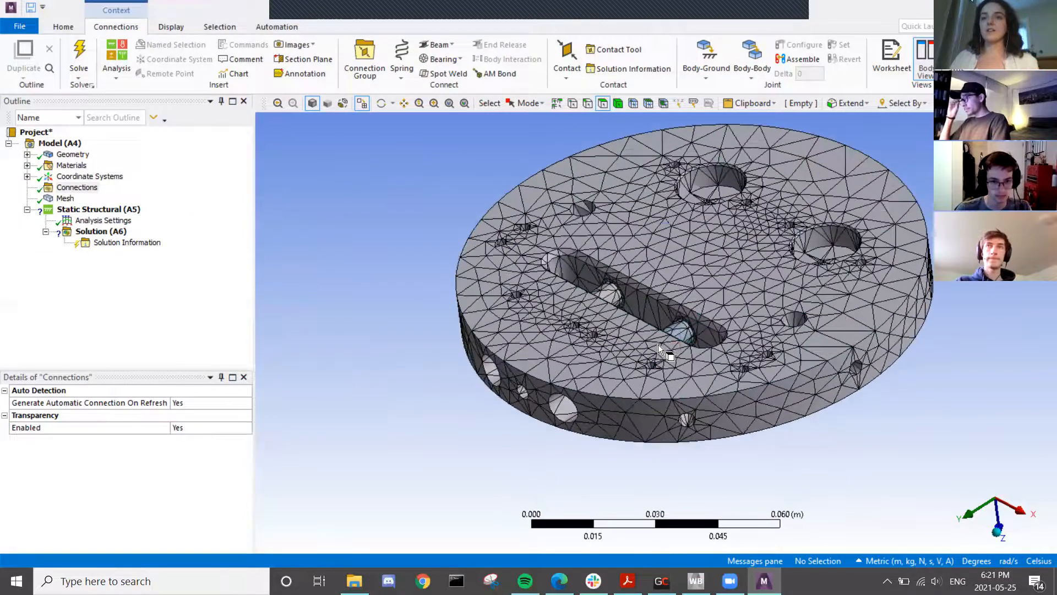
{"action": "left_click", "coordinate": [591, 270]}
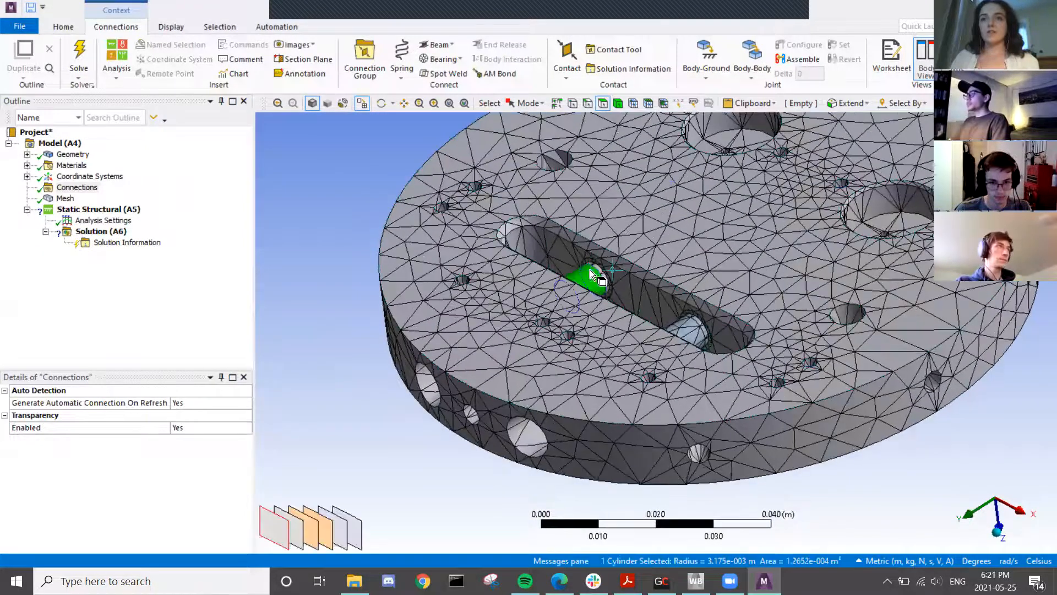
{"action": "left_click", "coordinate": [683, 325], "text": "ctrl"}
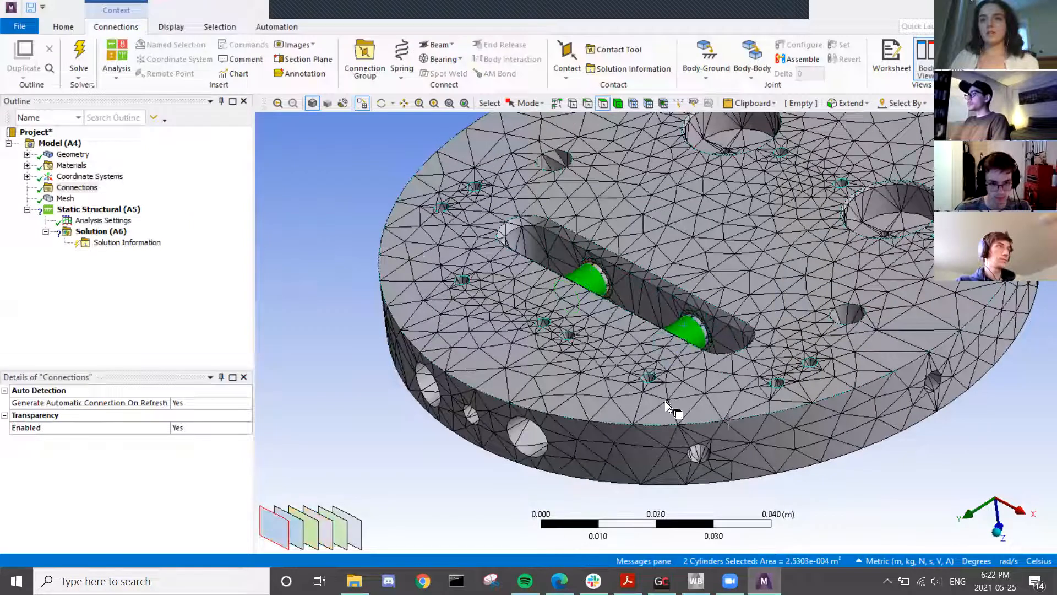
{"action": "middle_click_drag", "start_coordinate": [593, 281], "coordinate": [540, 292]}
{"action": "left_click", "coordinate": [540, 293], "text": "ctrl"}
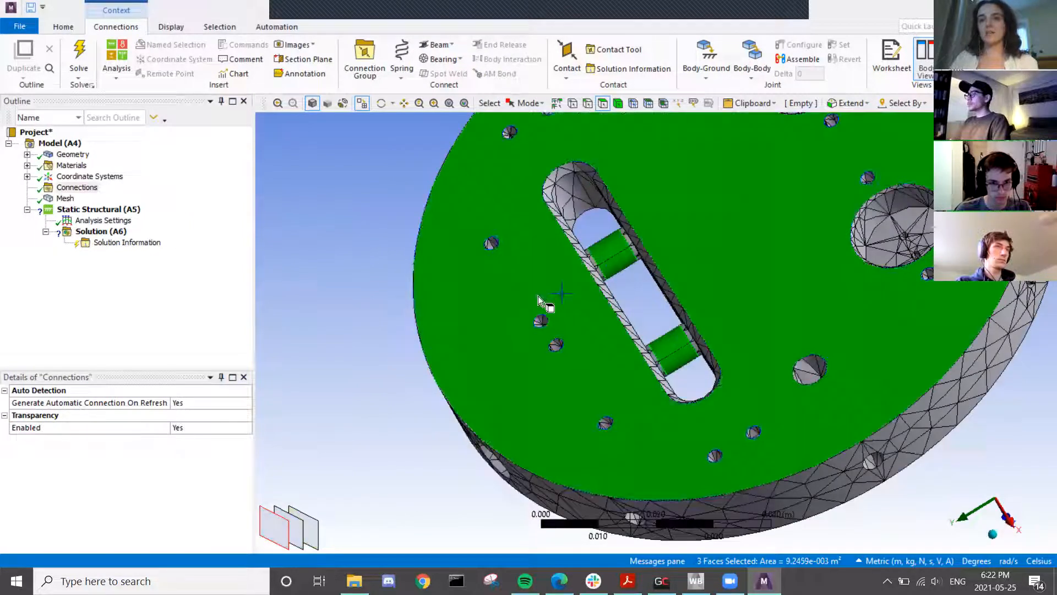
- Invert visibility to hide the plate, leaving only the four tubes in view
{"action": "right_click", "coordinate": [353, 269]}
{"action": "left_click", "coordinate": [393, 291]}
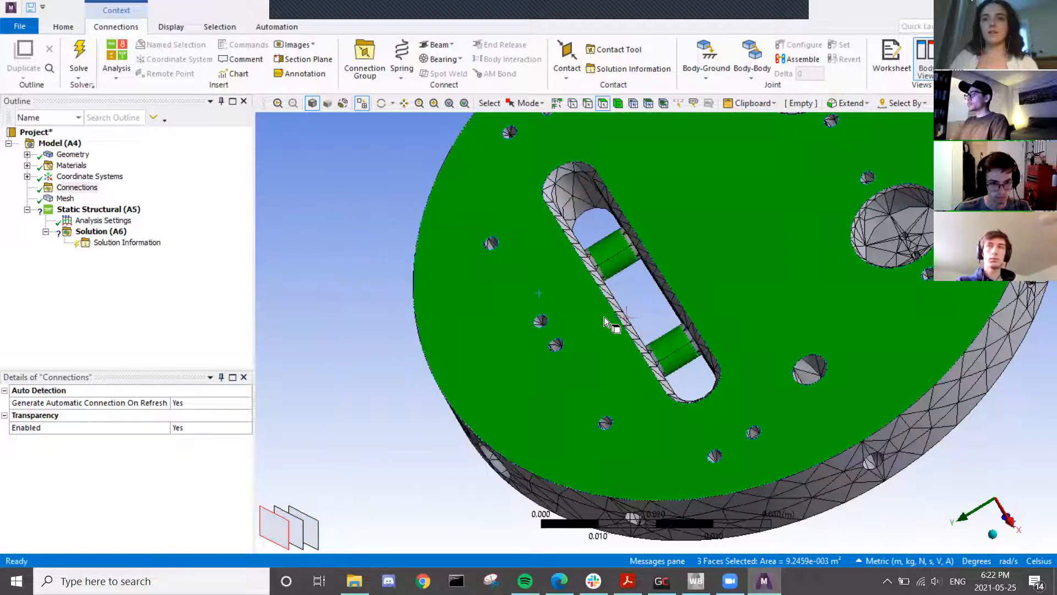
{"action": "right_click", "coordinate": [350, 296]}
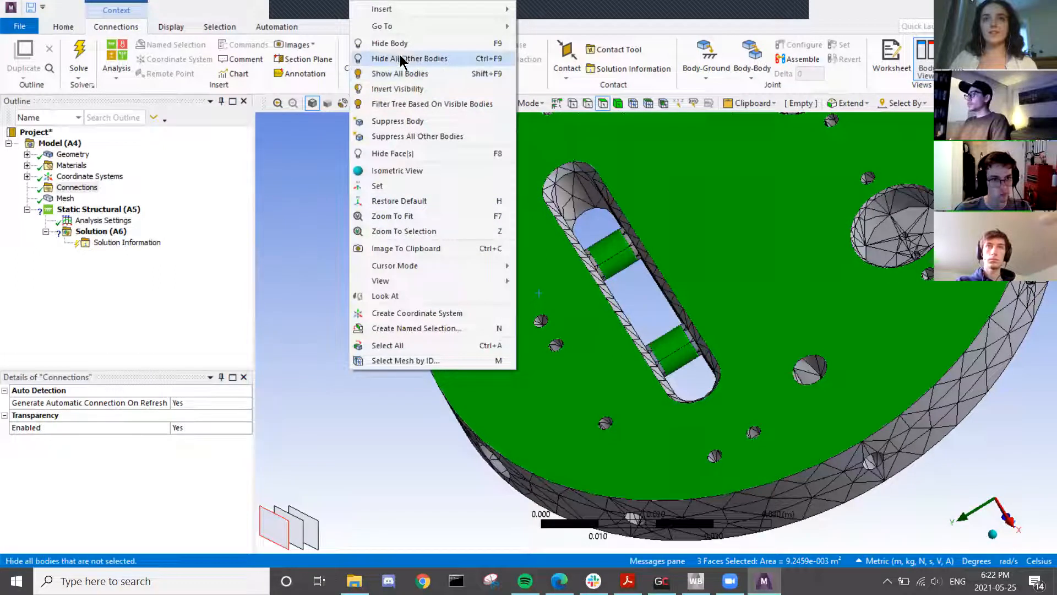
{"action": "left_click", "coordinate": [378, 75]}
{"action": "middle_click_drag", "start_coordinate": [589, 408], "coordinate": [577, 378]}
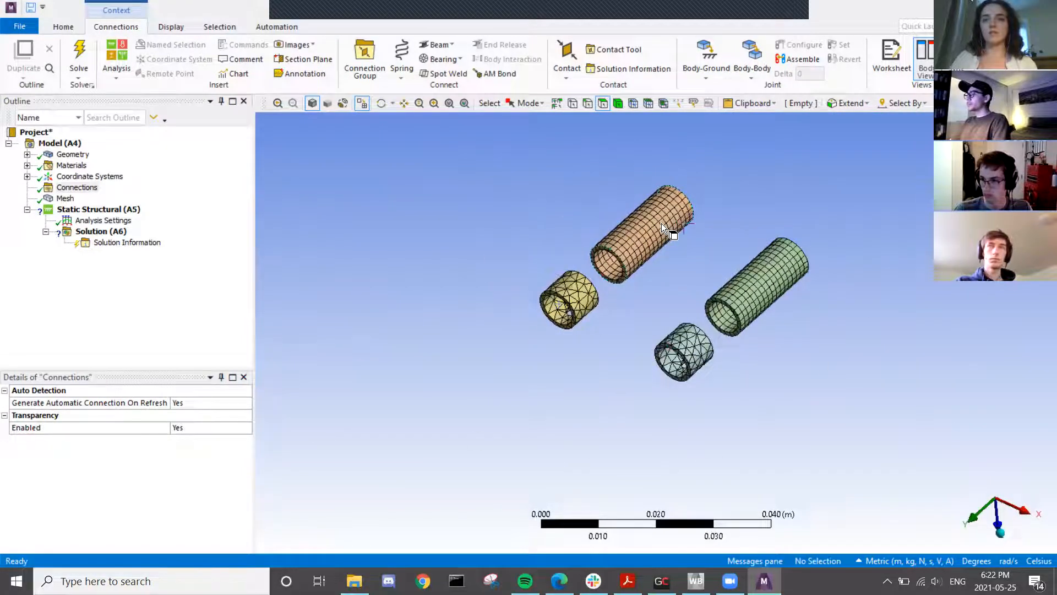
{"action": "middle_click_drag", "start_coordinate": [689, 229], "coordinate": [733, 263]}
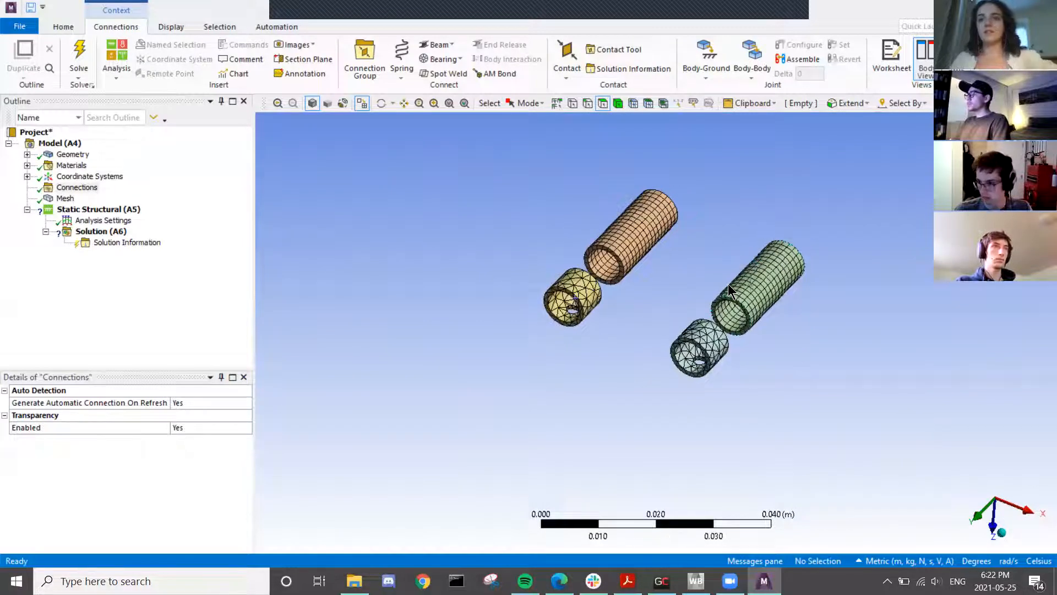
- Insert a manual contact region and set the four tube faces as its Contact
{"action": "right_click", "coordinate": [76, 191]}
{"action": "mouse_move", "coordinate": [137, 195]}
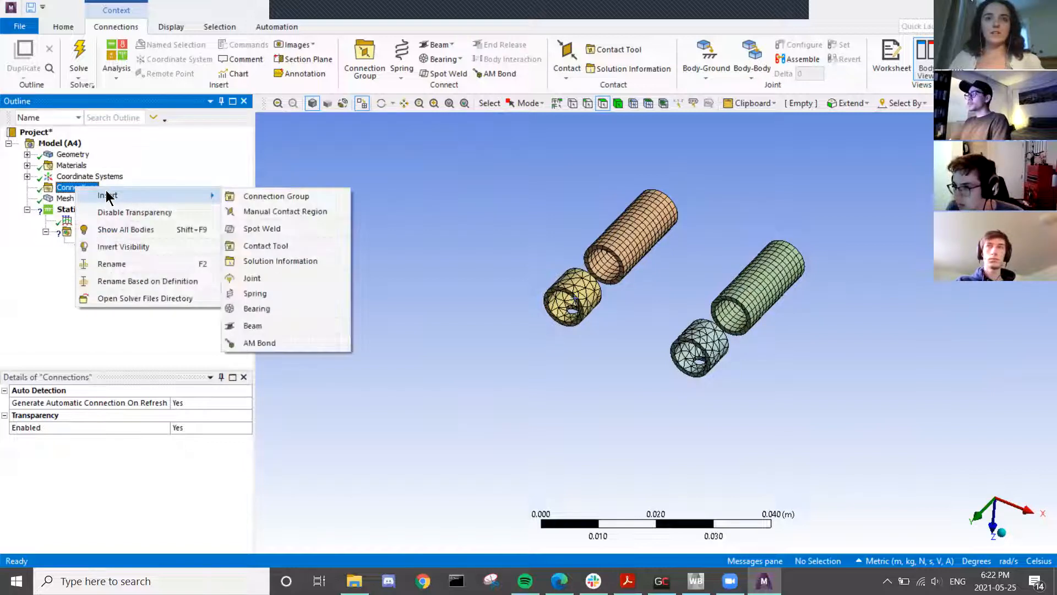
{"action": "left_click", "coordinate": [271, 216]}
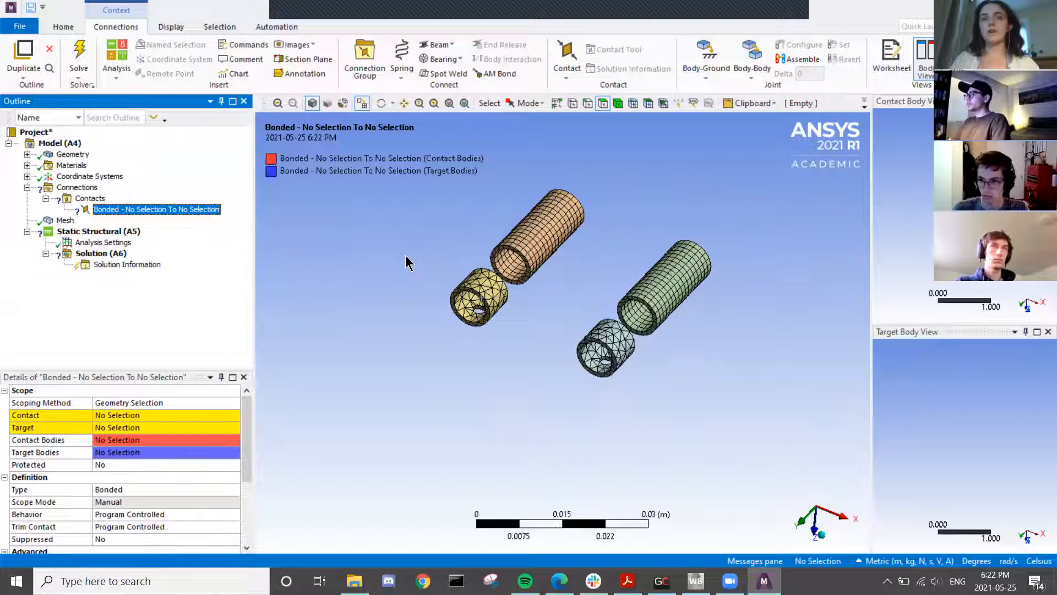
{"action": "left_click", "coordinate": [540, 226]}
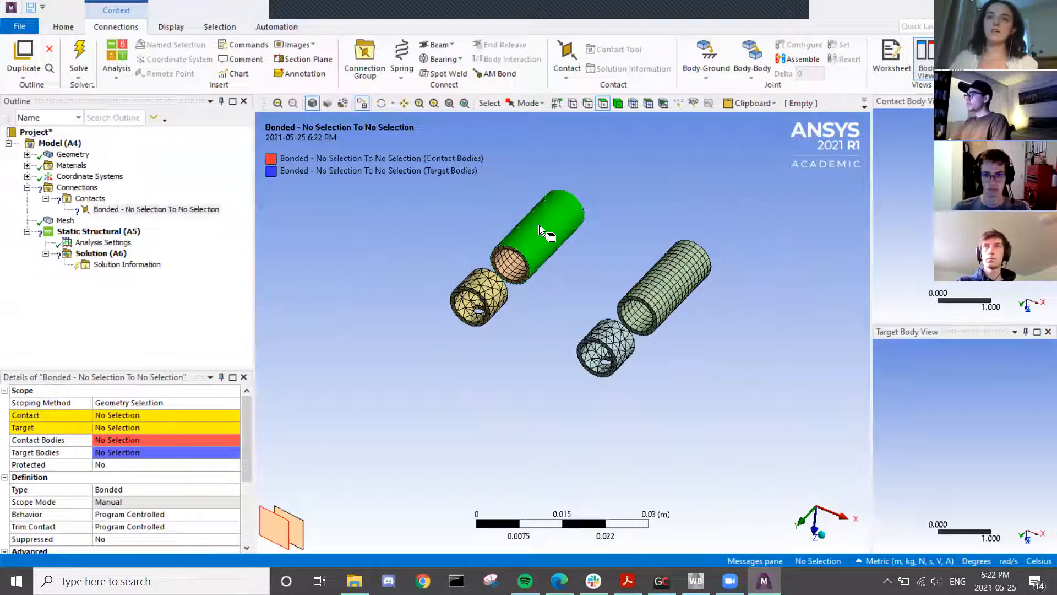
{"action": "left_click", "coordinate": [485, 276], "text": "ctrl"}
{"action": "left_click", "coordinate": [690, 267], "text": "ctrl"}
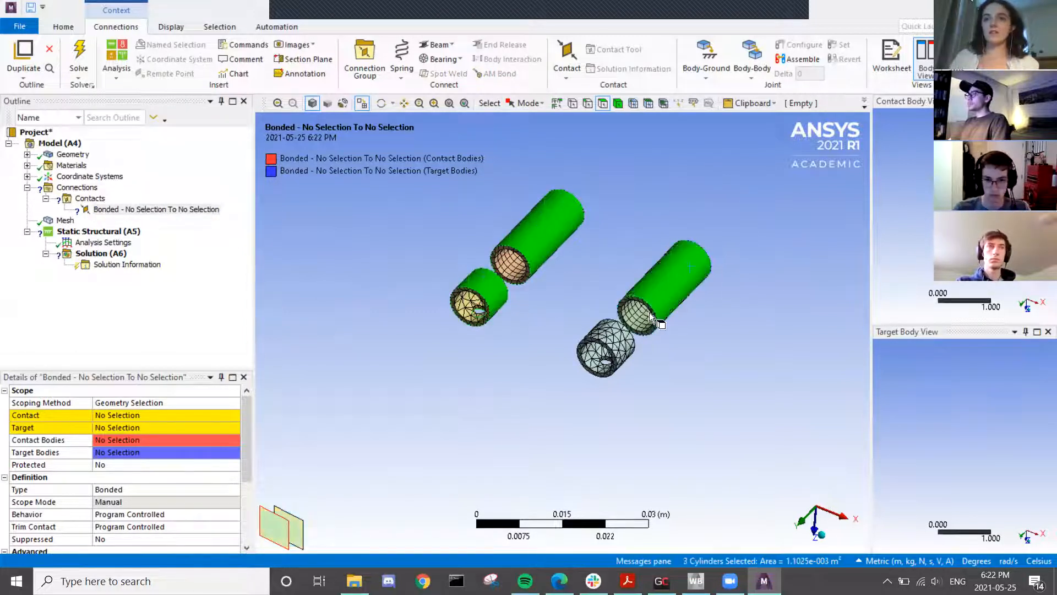
{"action": "left_click", "coordinate": [613, 346], "text": "ctrl"}
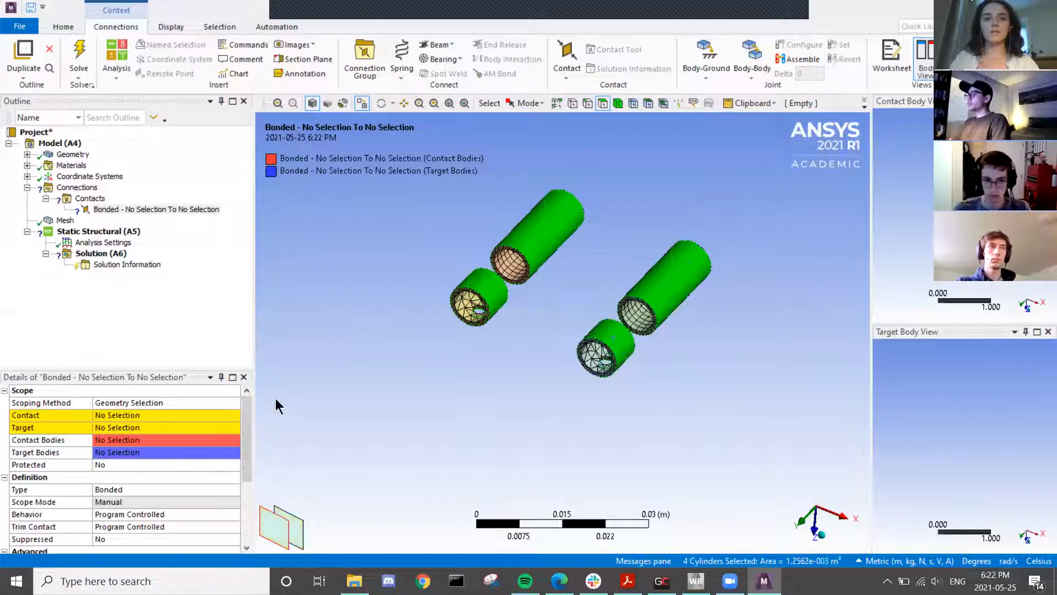
{"action": "left_click", "coordinate": [88, 417]}
{"action": "left_click", "coordinate": [154, 415]}
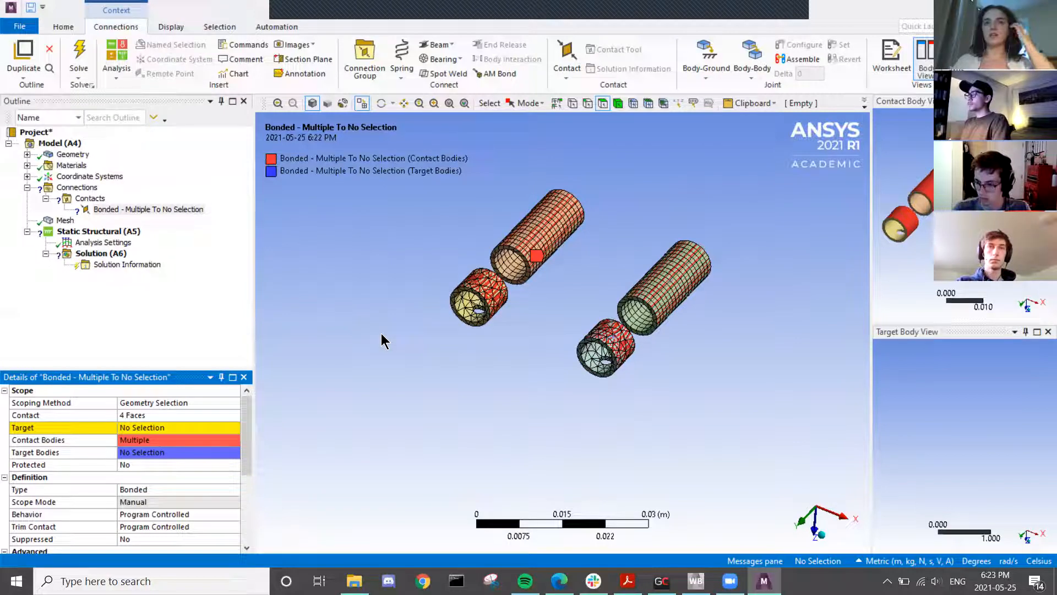
- Bring the plate back into view and hide the two tubes sitting in the slot
{"action": "right_click", "coordinate": [402, 261]}
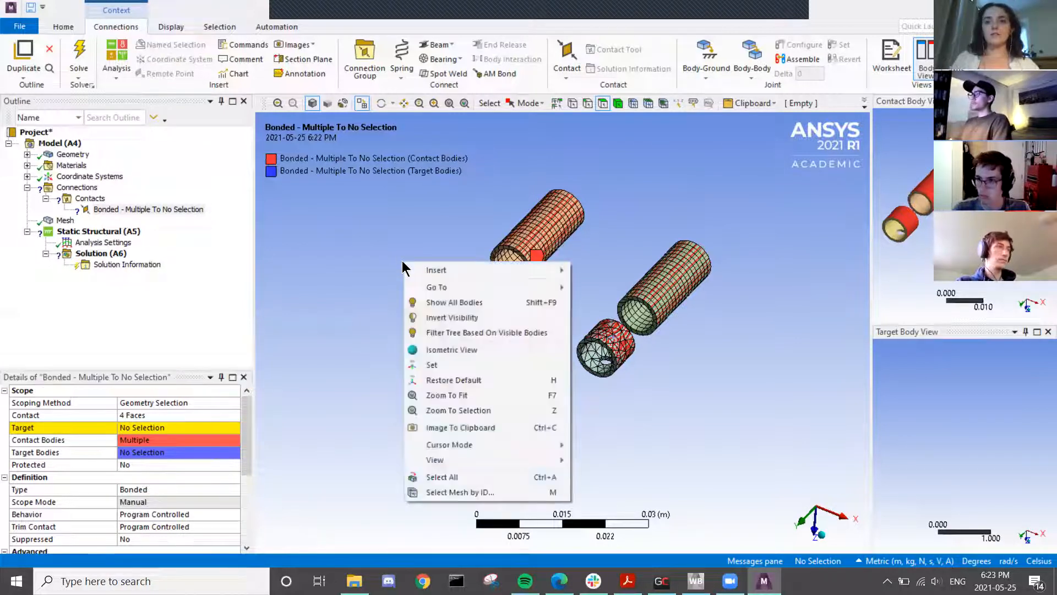
{"action": "left_click", "coordinate": [426, 313]}
{"action": "middle_click_drag", "start_coordinate": [547, 295], "coordinate": [508, 268]}
{"action": "left_click", "coordinate": [507, 266]}
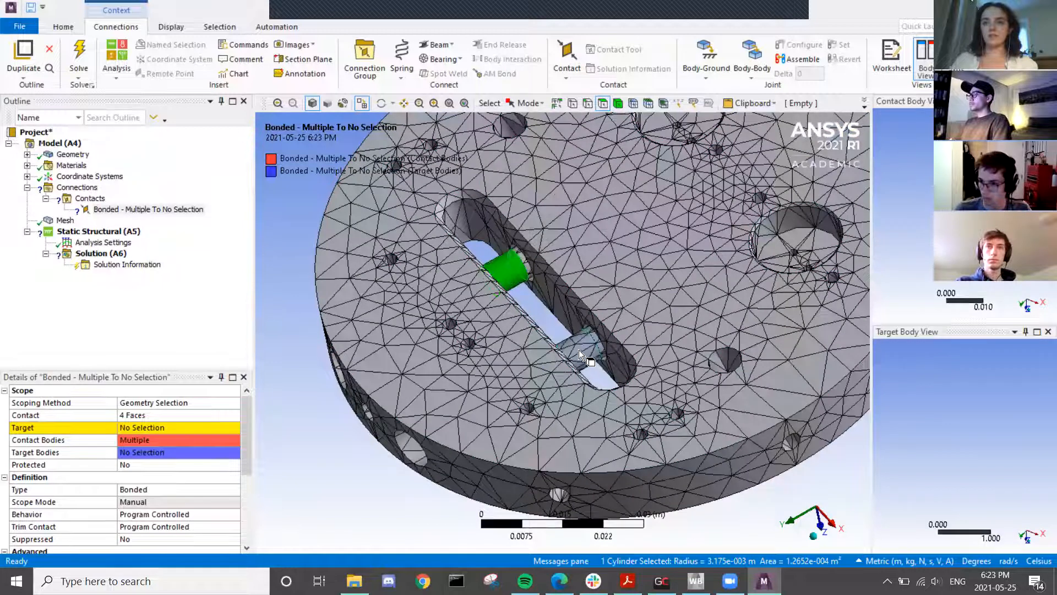
{"action": "left_click", "coordinate": [580, 349], "text": "ctrl"}
{"action": "right_click", "coordinate": [556, 281]}
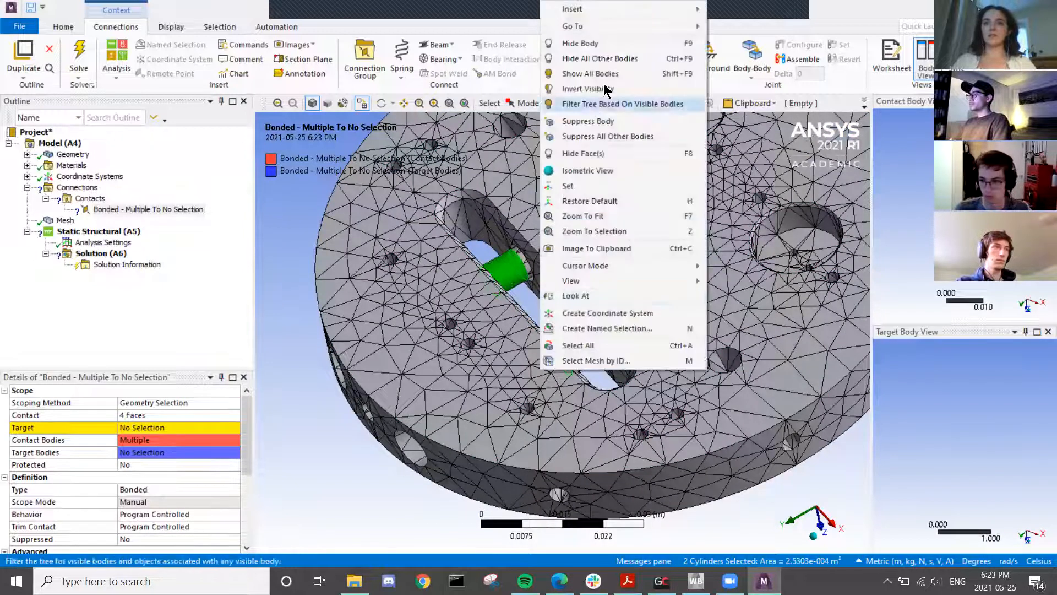
{"action": "left_click", "coordinate": [604, 43]}
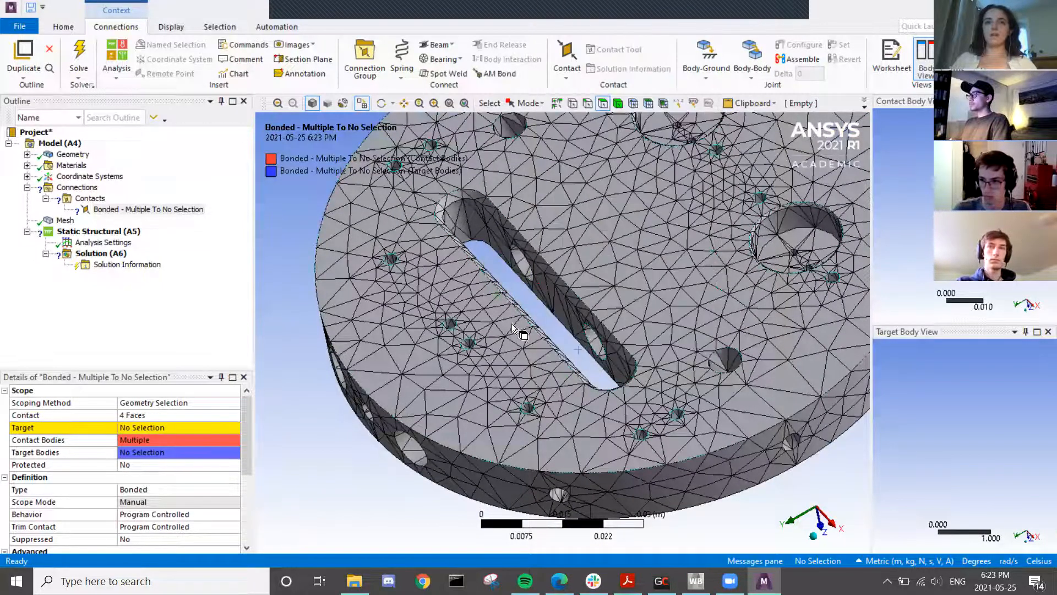
- Apply the four slot hole faces on the TACO link as the Target
{"action": "left_click", "coordinate": [520, 260]}
{"action": "left_click", "coordinate": [594, 338], "text": "ctrl"}
{"action": "middle_click_drag", "start_coordinate": [560, 375], "coordinate": [636, 292]}
{"action": "left_click", "coordinate": [659, 279], "text": "ctrl"}
{"action": "left_click", "coordinate": [600, 372], "text": "ctrl"}
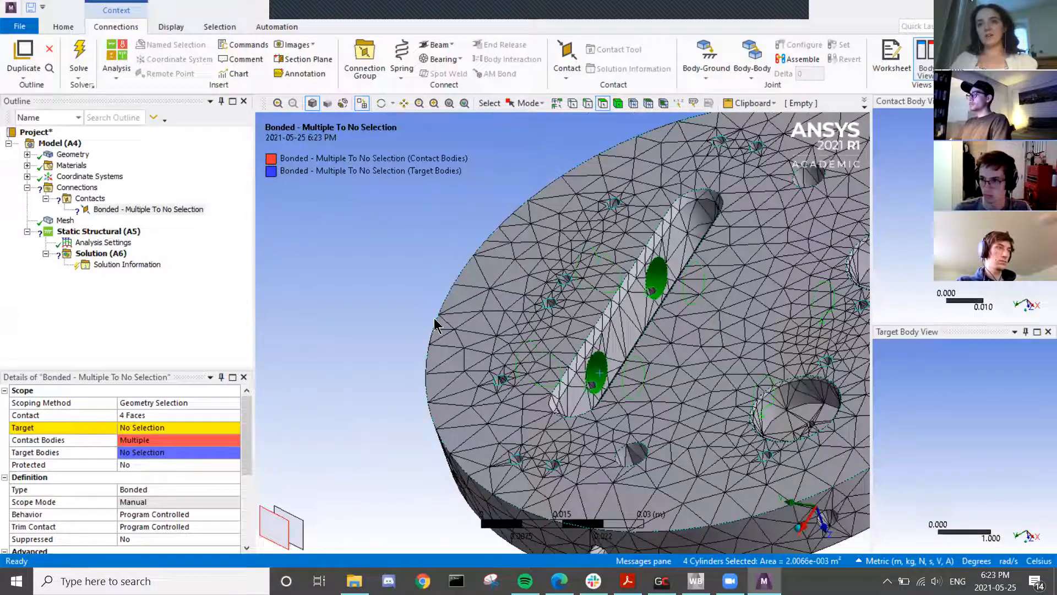
{"action": "left_click", "coordinate": [154, 424]}
{"action": "left_click", "coordinate": [146, 428]}
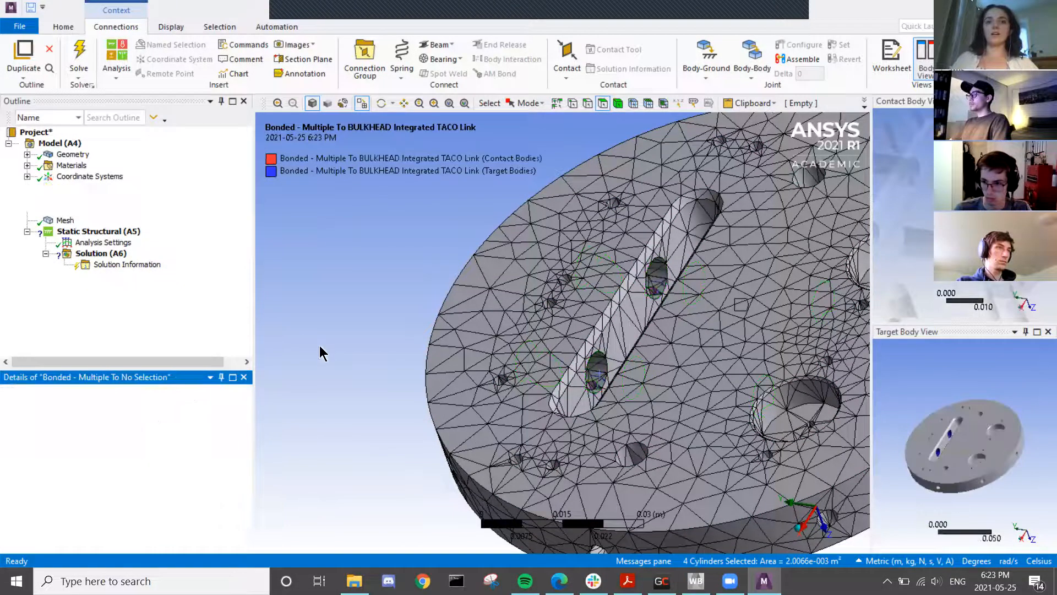
- Check that the contact Type is Bonded
{"action": "middle_click_drag", "start_coordinate": [584, 374], "coordinate": [634, 360]}
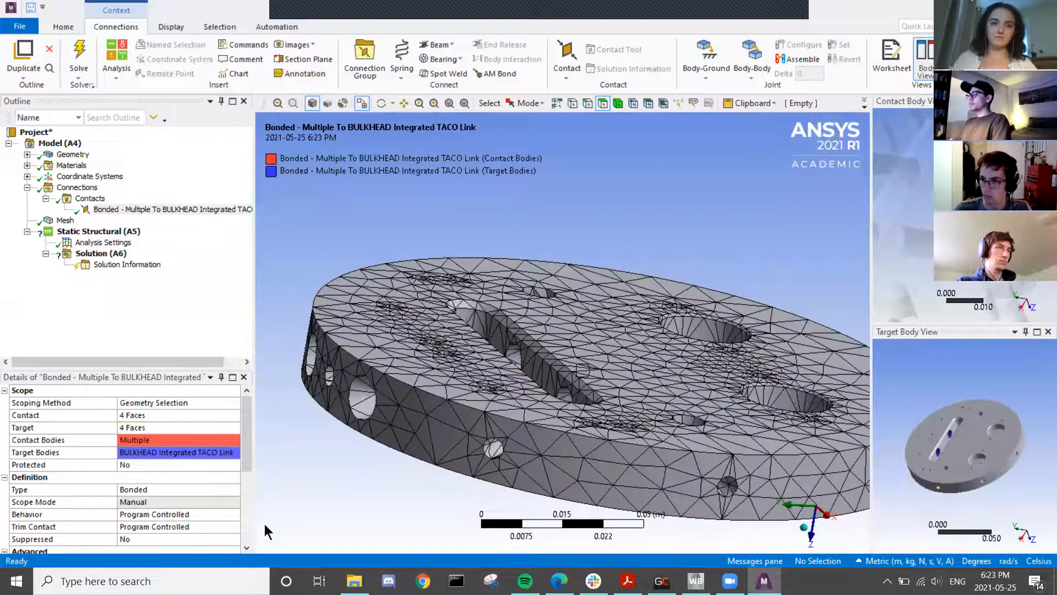
{"action": "scroll", "coordinate": [182, 476], "scroll_direction": "down", "scroll_amount": 1}
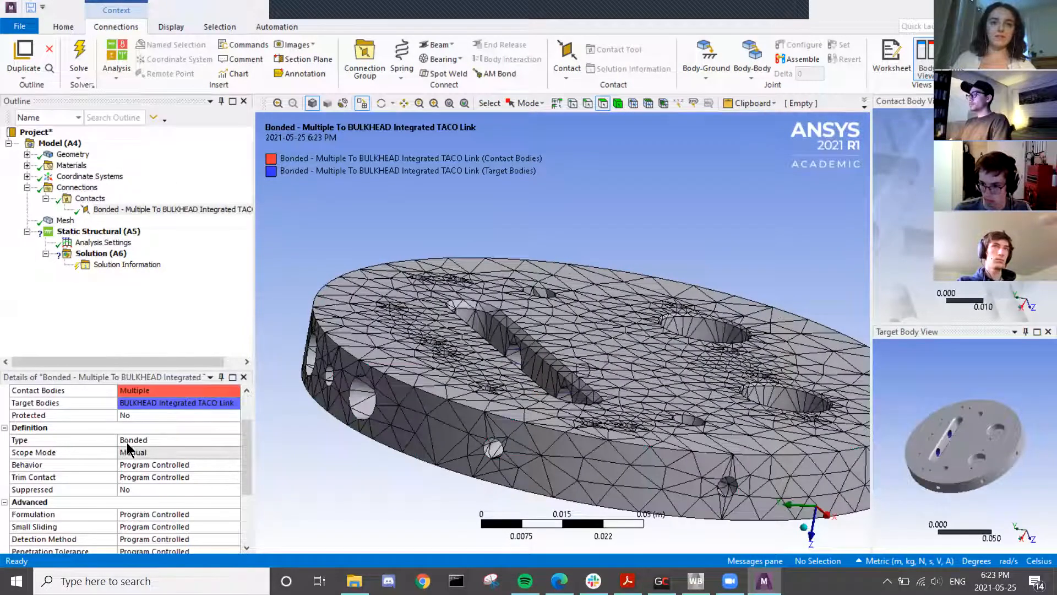
{"action": "left_click", "coordinate": [137, 440]}
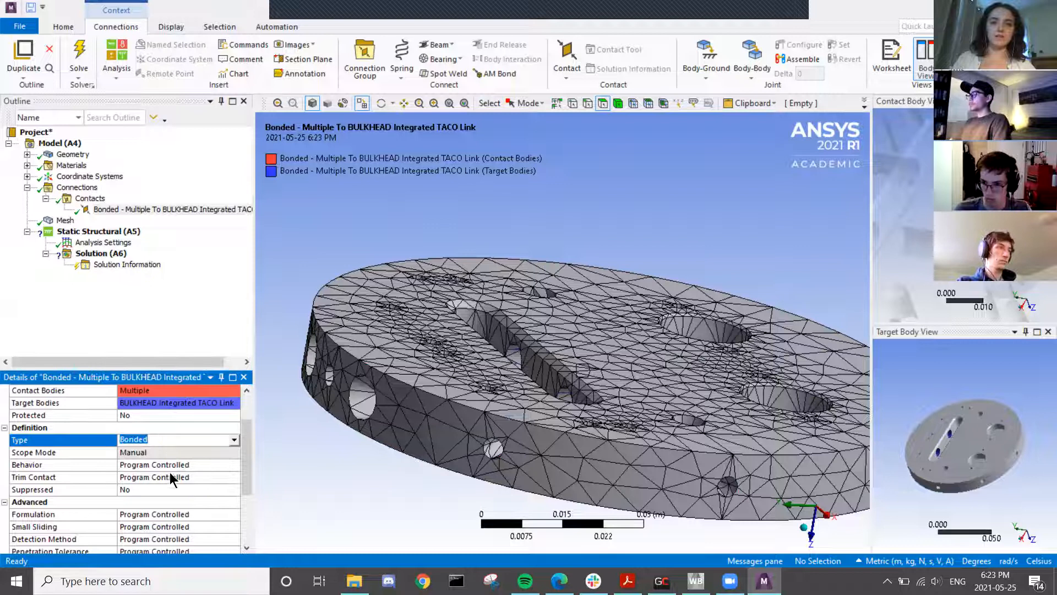
{"action": "middle_click_drag", "start_coordinate": [418, 401], "coordinate": [384, 431]}
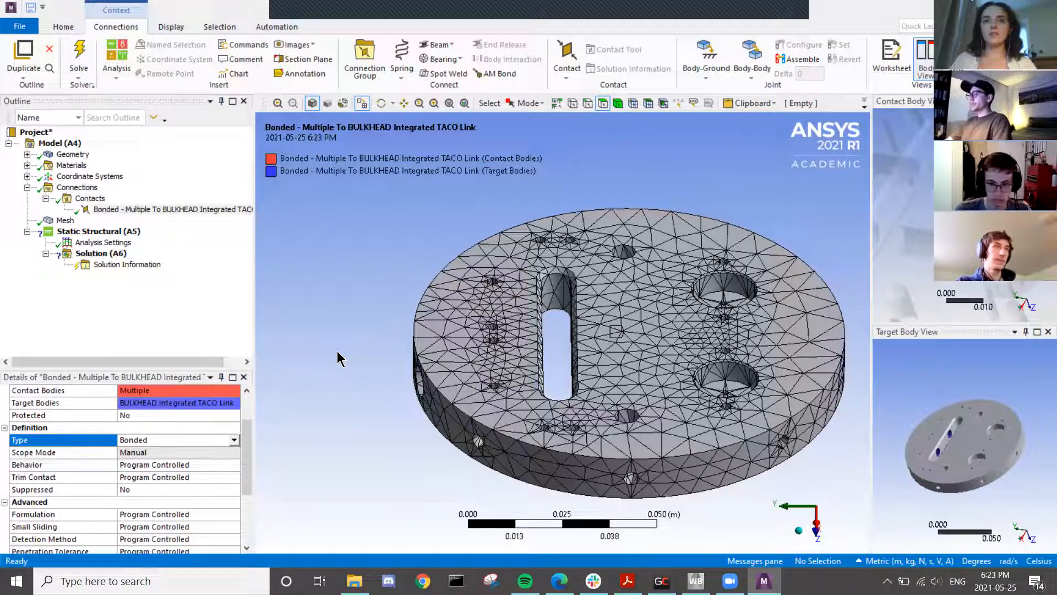
- Show all bodies again and widen the contact and target body preview panes
{"action": "right_click", "coordinate": [337, 355]}
{"action": "left_click", "coordinate": [374, 152]}
{"action": "middle_click_drag", "start_coordinate": [360, 332], "coordinate": [454, 335]}
{"action": "middle_click_drag", "start_coordinate": [449, 359], "coordinate": [458, 410]}
{"action": "left_click_drag", "start_coordinate": [871, 199], "coordinate": [799, 217]}
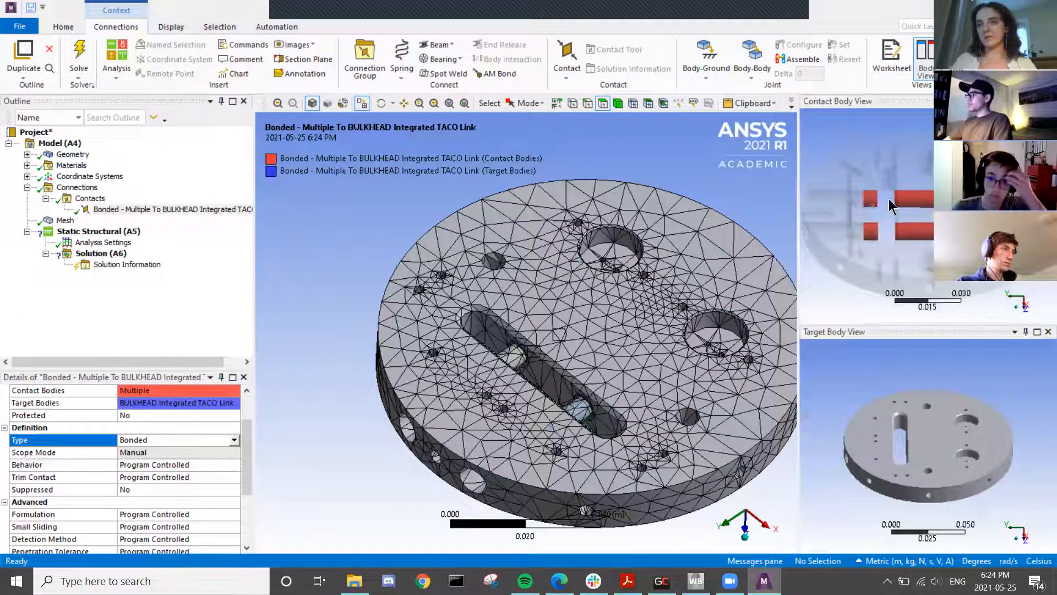
- Rotate the target preview and reopen the Contact scope to highlight its four cylindrical faces
{"action": "middle_click_drag", "start_coordinate": [909, 478], "coordinate": [936, 503]}
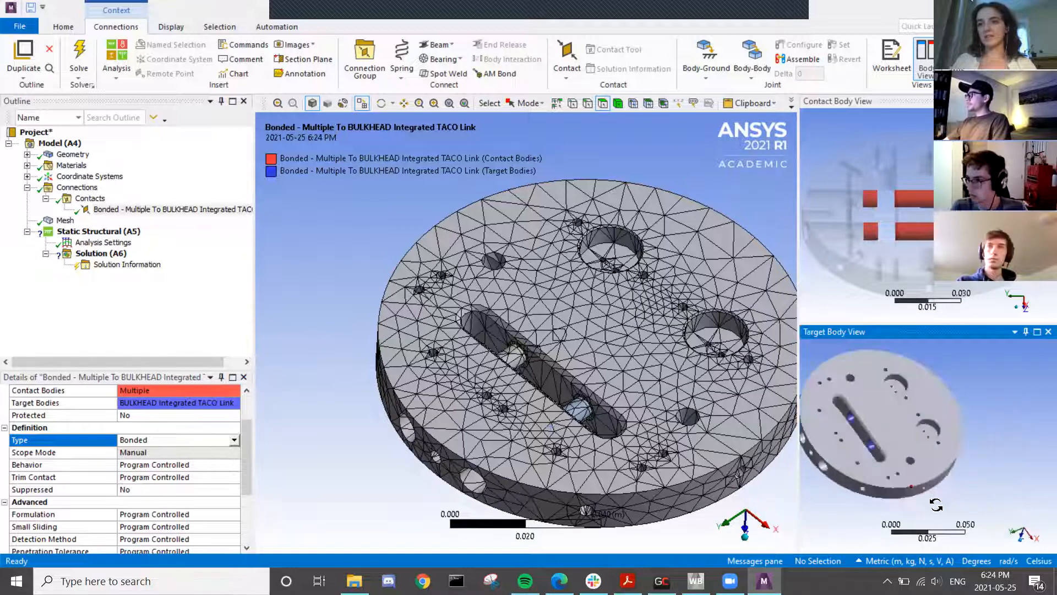
{"action": "scroll", "coordinate": [895, 426], "scroll_direction": "up", "scroll_amount": 3}
{"action": "scroll", "coordinate": [895, 426], "scroll_direction": "down", "scroll_amount": 5}
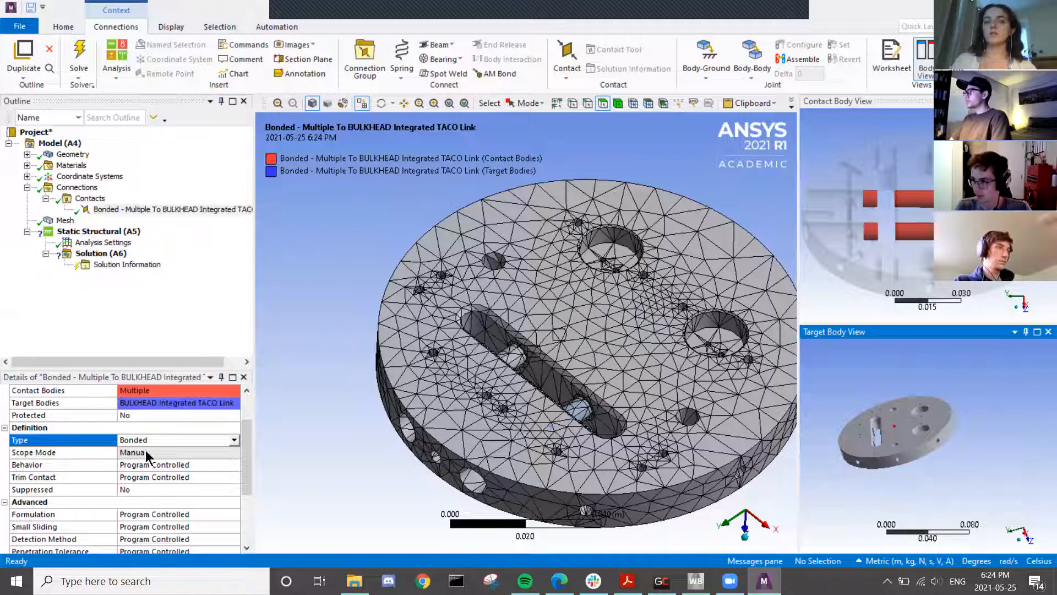
{"action": "scroll", "coordinate": [175, 481], "scroll_direction": "up", "scroll_amount": 2}
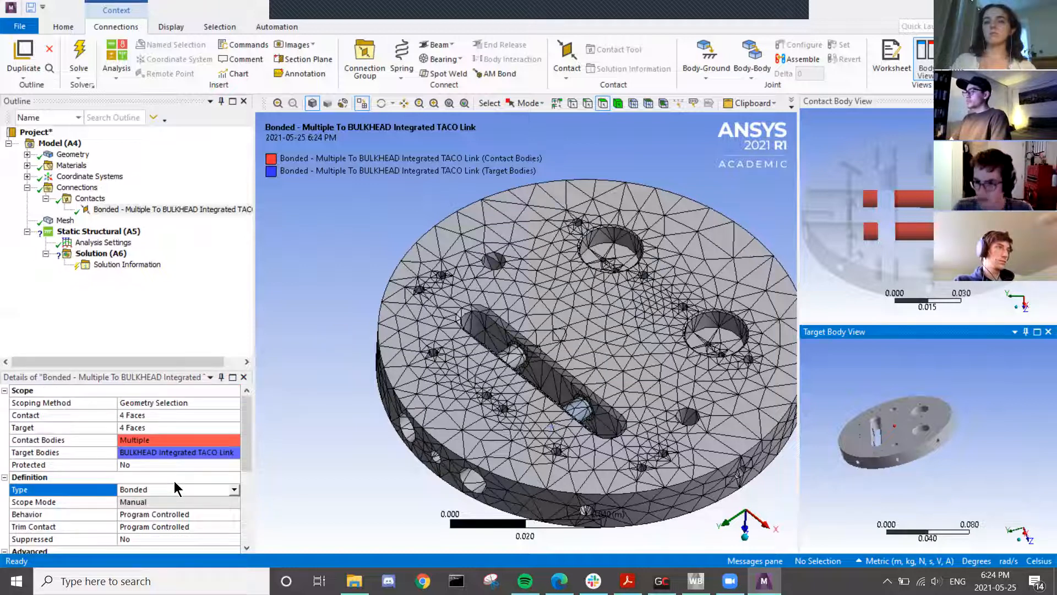
{"action": "left_click", "coordinate": [164, 417]}
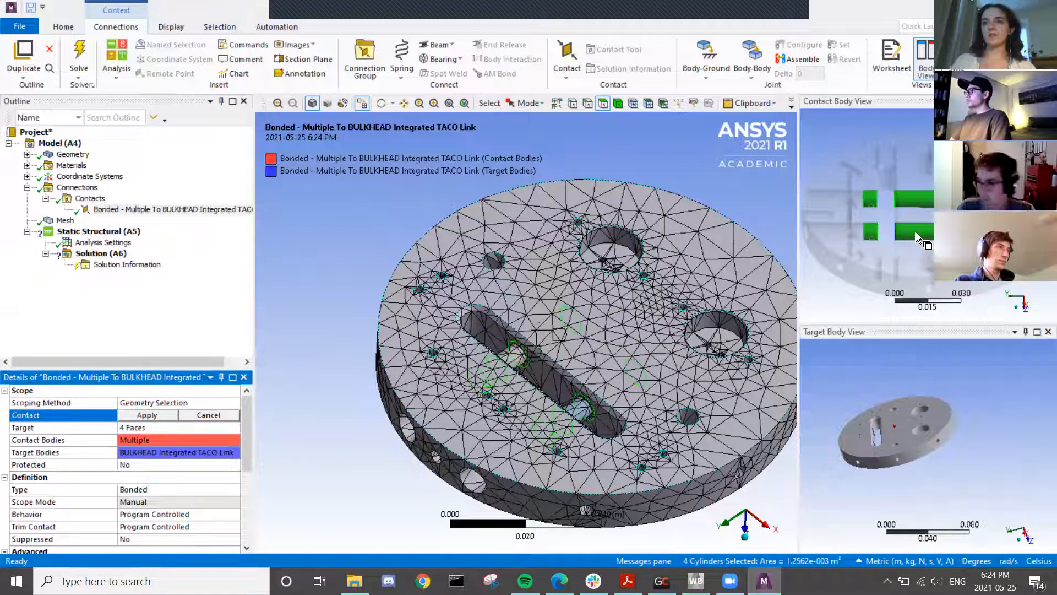
- Finish the bonded contact's 4-face TACO link target and return to the Mesh details
{"action": "middle_click_drag", "start_coordinate": [904, 452], "coordinate": [922, 466]}
{"action": "left_click", "coordinate": [923, 466]}
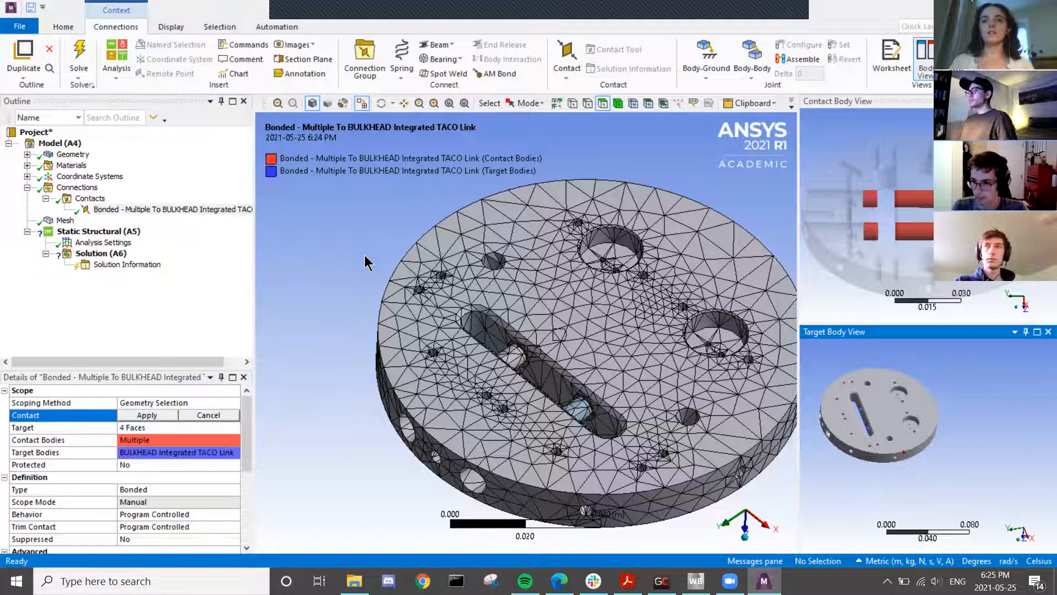
{"action": "middle_click_drag", "start_coordinate": [589, 352], "coordinate": [554, 352]}
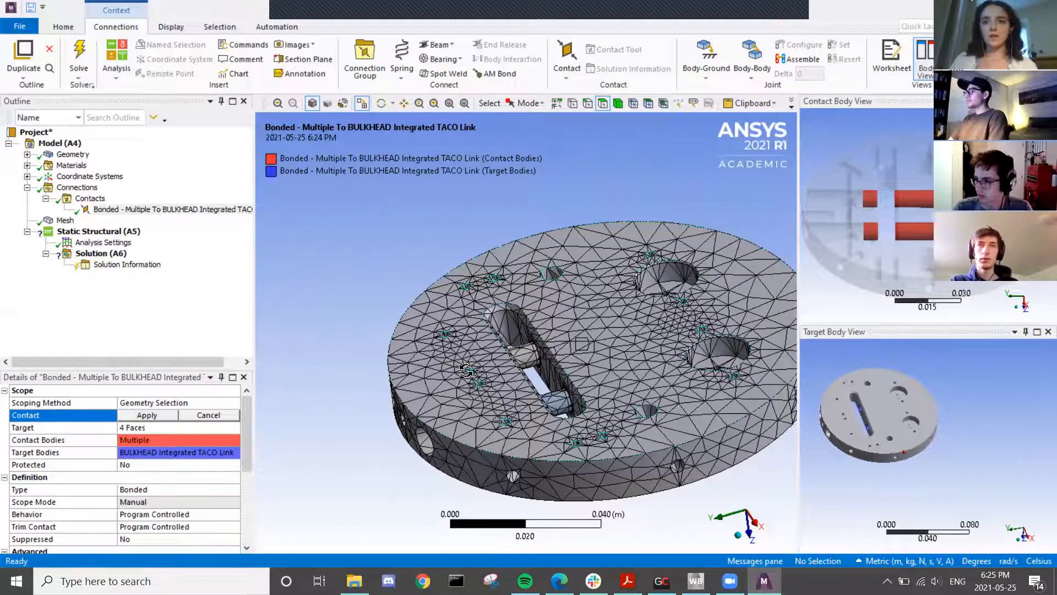
{"action": "middle_click_drag", "start_coordinate": [467, 365], "coordinate": [410, 377]}
{"action": "scroll", "coordinate": [550, 368], "scroll_direction": "up", "scroll_amount": 2}
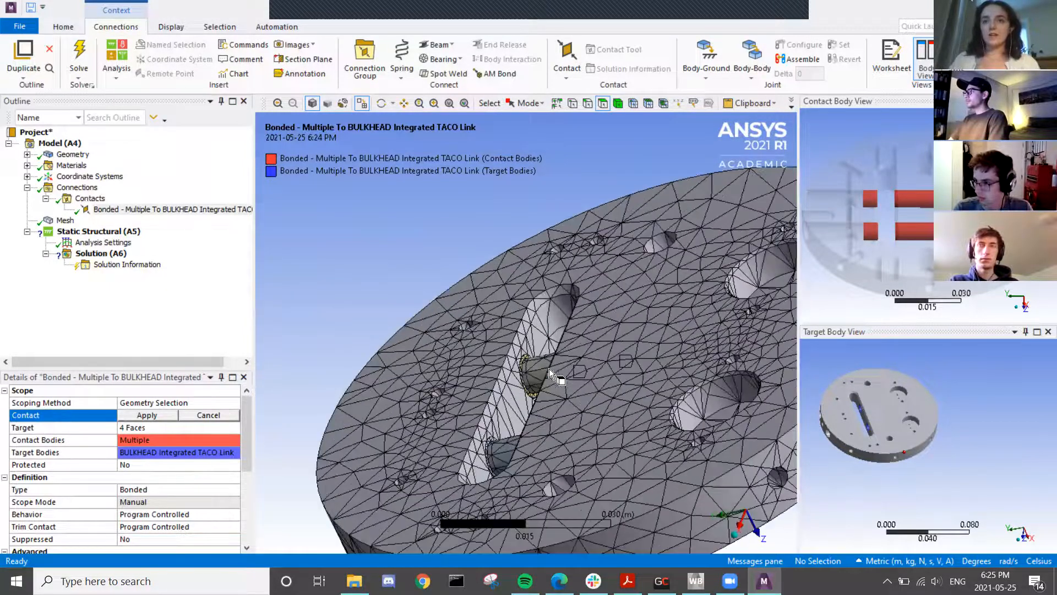
{"action": "left_click", "coordinate": [64, 221]}
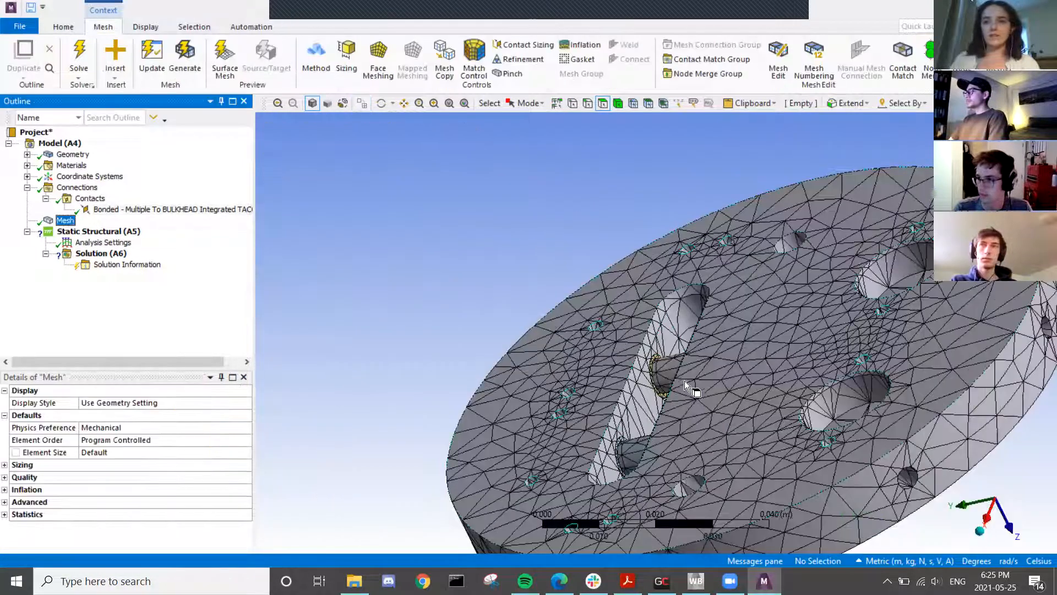
- Hide the pin and bushing bodies sitting in the slot
{"action": "left_click", "coordinate": [663, 392]}
{"action": "left_click", "coordinate": [637, 449], "text": "ctrl"}
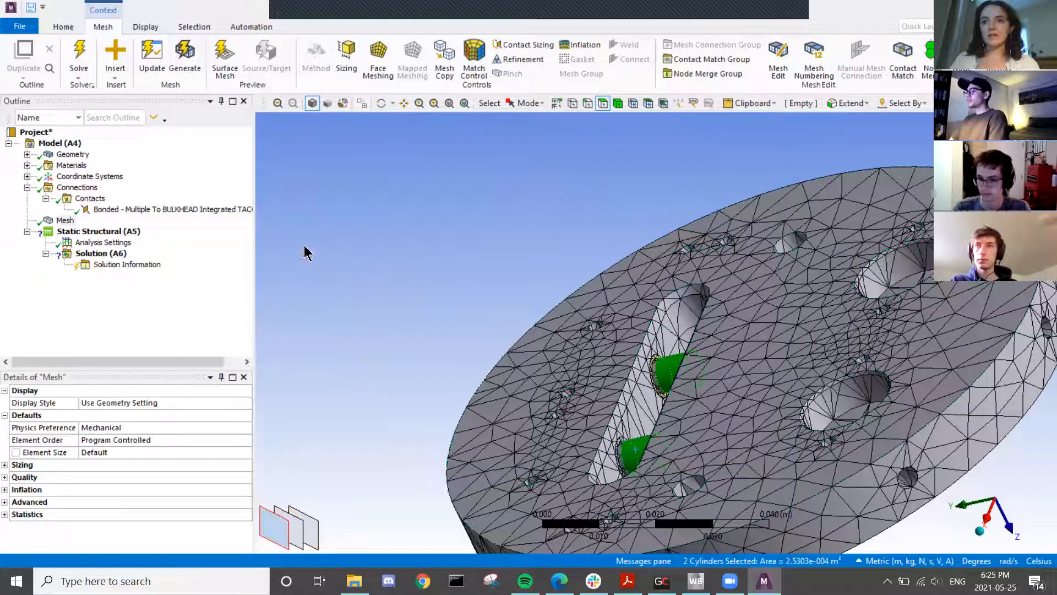
{"action": "right_click", "coordinate": [304, 245]}
{"action": "left_click", "coordinate": [360, 251]}
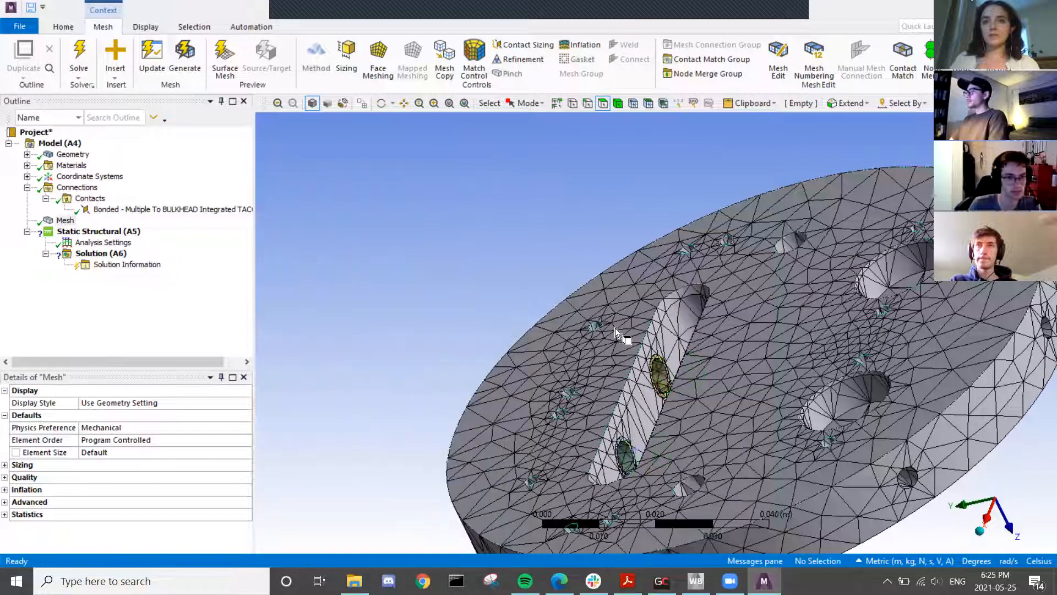
{"action": "left_click", "coordinate": [660, 371]}
{"action": "left_click", "coordinate": [626, 455], "text": "ctrl"}
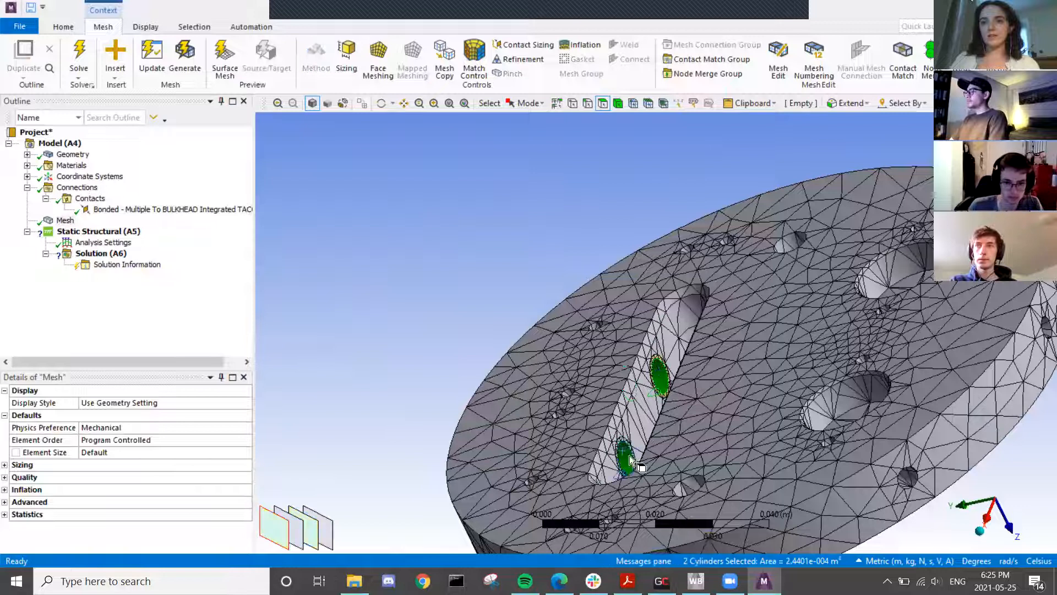
{"action": "right_click", "coordinate": [408, 292]}
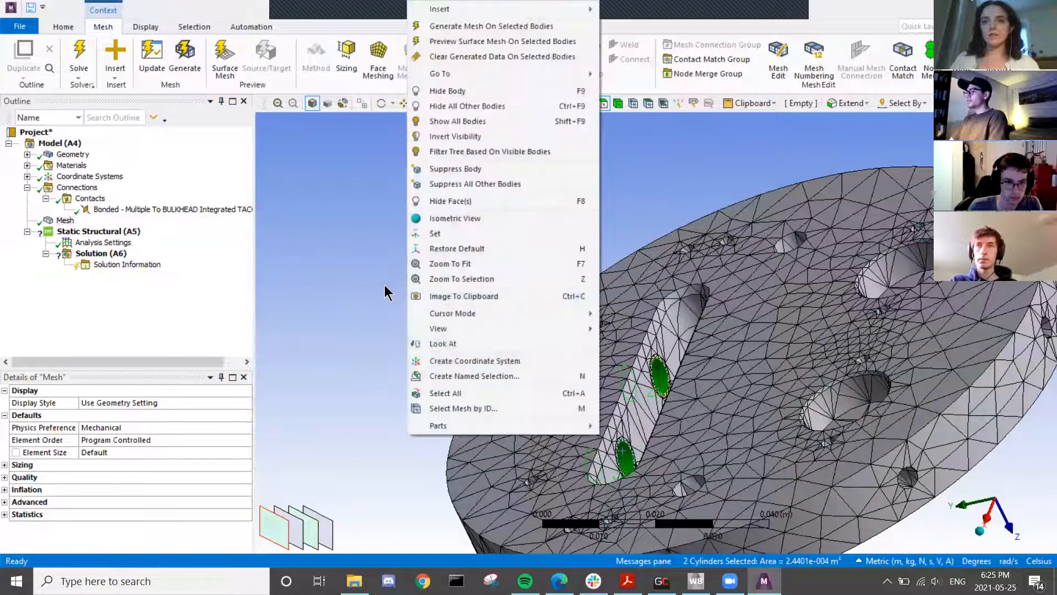
{"action": "left_click", "coordinate": [461, 91]}
{"action": "middle_click_drag", "start_coordinate": [725, 454], "coordinate": [491, 434]}
{"action": "left_click", "coordinate": [511, 434]}
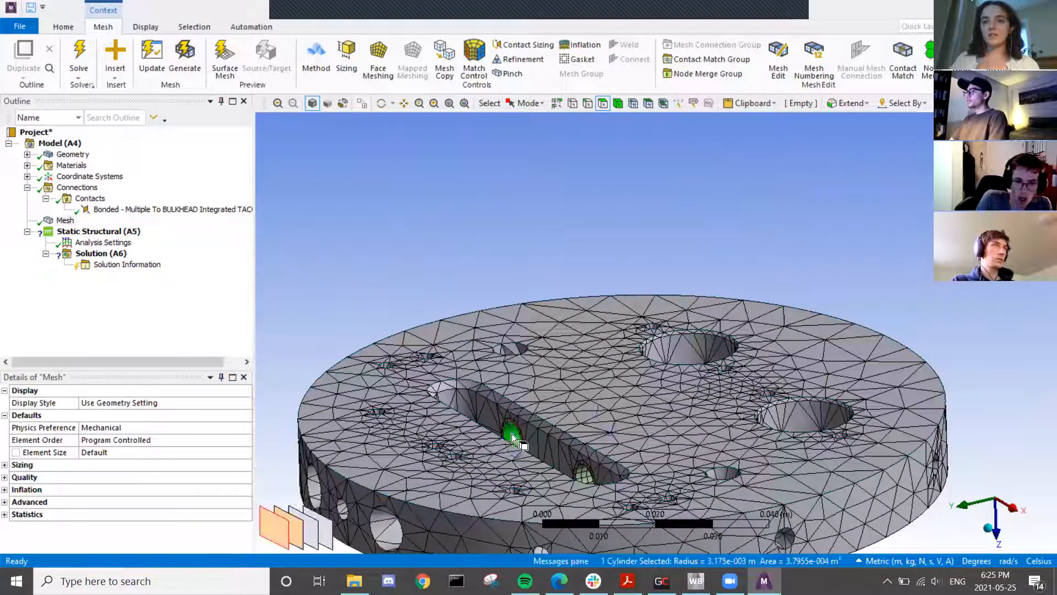
{"action": "left_click", "coordinate": [584, 472], "text": "ctrl"}
{"action": "right_click", "coordinate": [465, 248]}
{"action": "left_click", "coordinate": [514, 221]}
- Select the four slot hole faces and review the bonded contact's 4 contact, 4 target faces
{"action": "left_click", "coordinate": [514, 430]}
{"action": "left_click", "coordinate": [585, 471], "text": "ctrl"}
{"action": "middle_click_drag", "start_coordinate": [586, 471], "coordinate": [738, 417]}
{"action": "left_click", "coordinate": [730, 417], "text": "ctrl"}
{"action": "left_click", "coordinate": [657, 478], "text": "ctrl"}
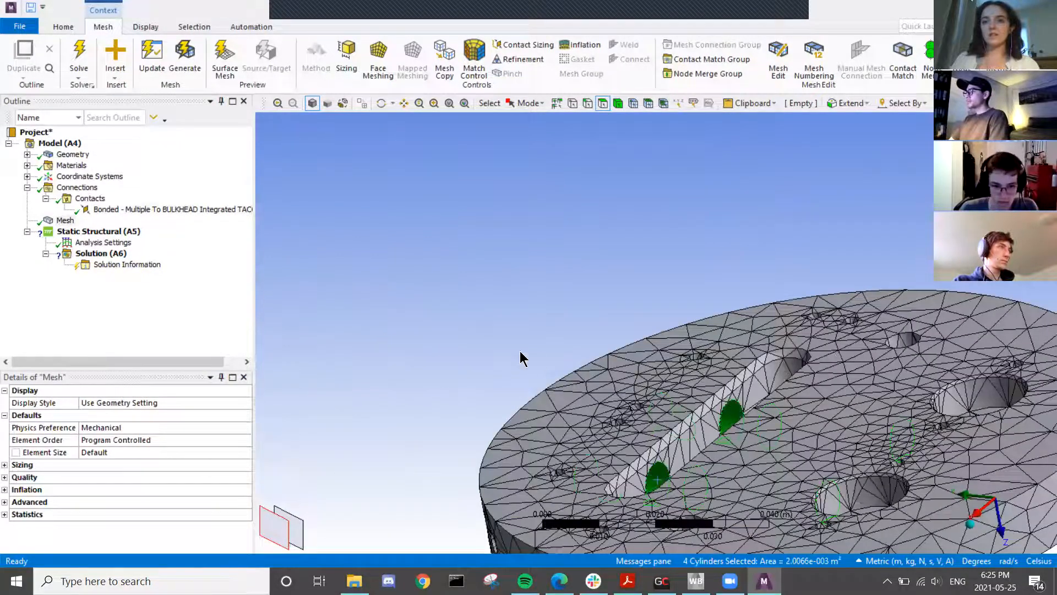
{"action": "left_click", "coordinate": [127, 210]}
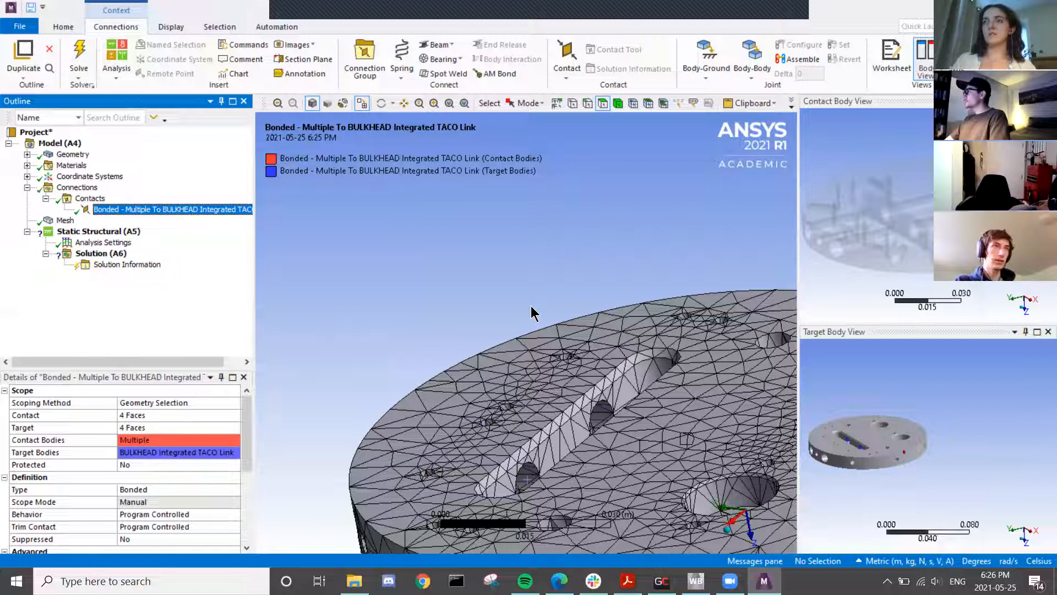
- Re-scope the bonded contact's target to the four cylindrical hole faces inside the slot
{"action": "middle_click_drag", "start_coordinate": [718, 359], "coordinate": [629, 455]}
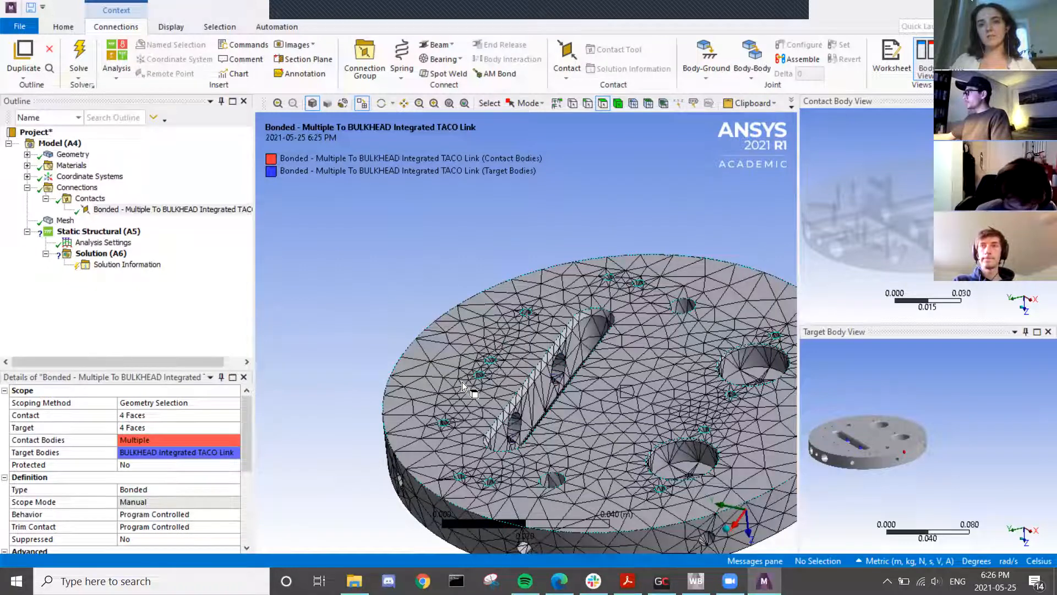
{"action": "left_click", "coordinate": [471, 342]}
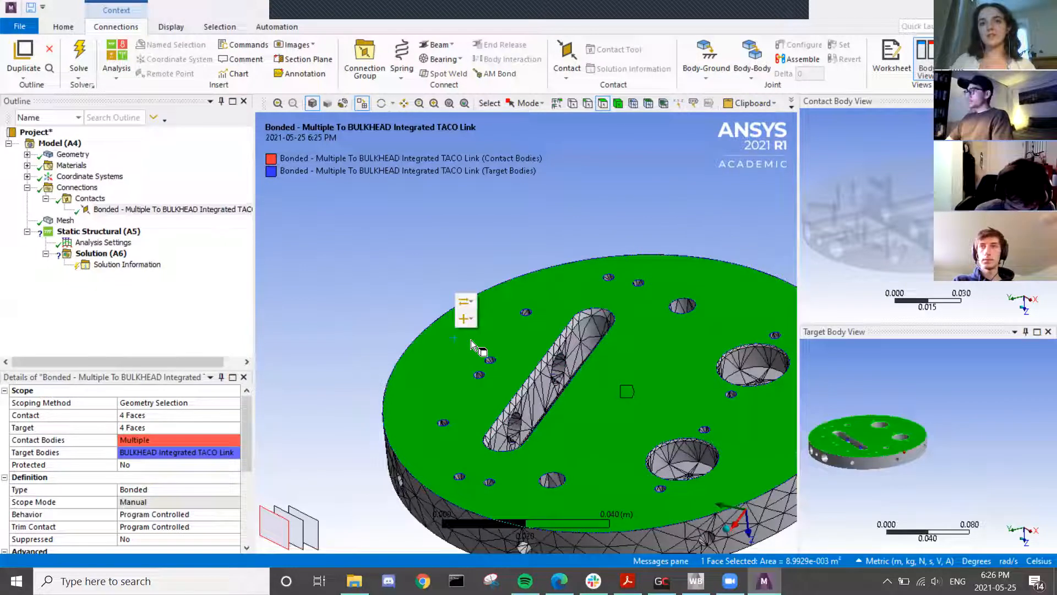
{"action": "right_click", "coordinate": [432, 373]}
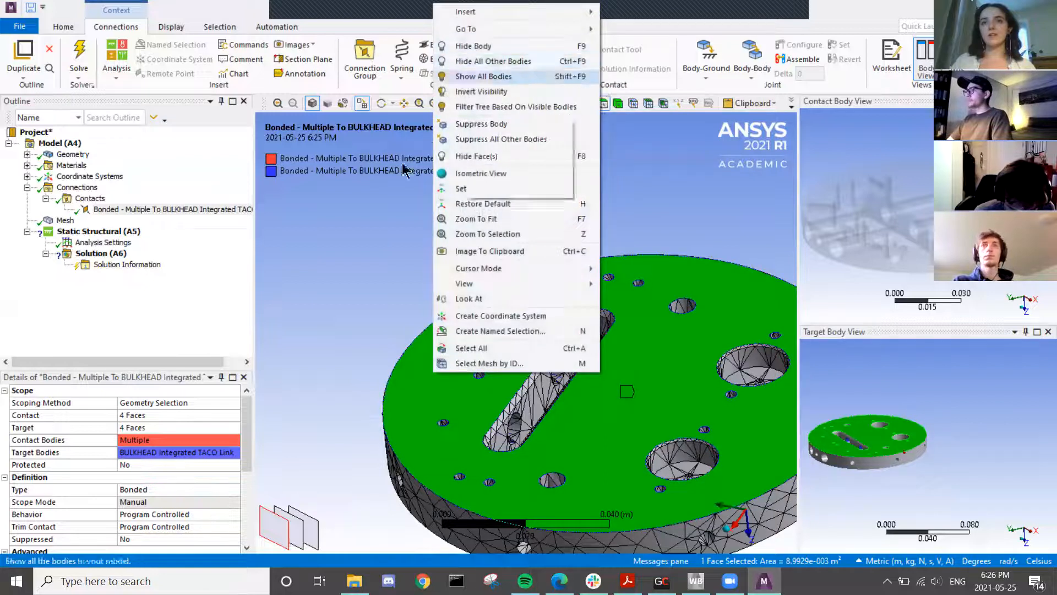
{"action": "left_click", "coordinate": [415, 309]}
{"action": "left_click", "coordinate": [560, 372]}
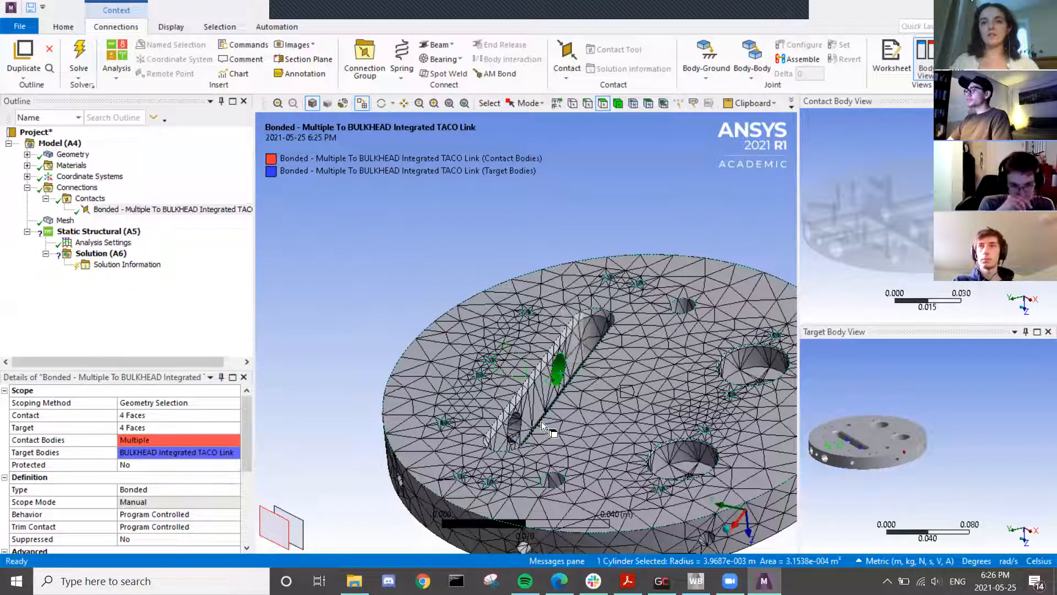
{"action": "left_click", "coordinate": [518, 427], "text": "ctrl"}
{"action": "middle_click_drag", "start_coordinate": [639, 451], "coordinate": [738, 523]}
{"action": "left_click", "coordinate": [374, 459], "text": "ctrl"}
{"action": "left_click", "coordinate": [439, 516], "text": "ctrl"}
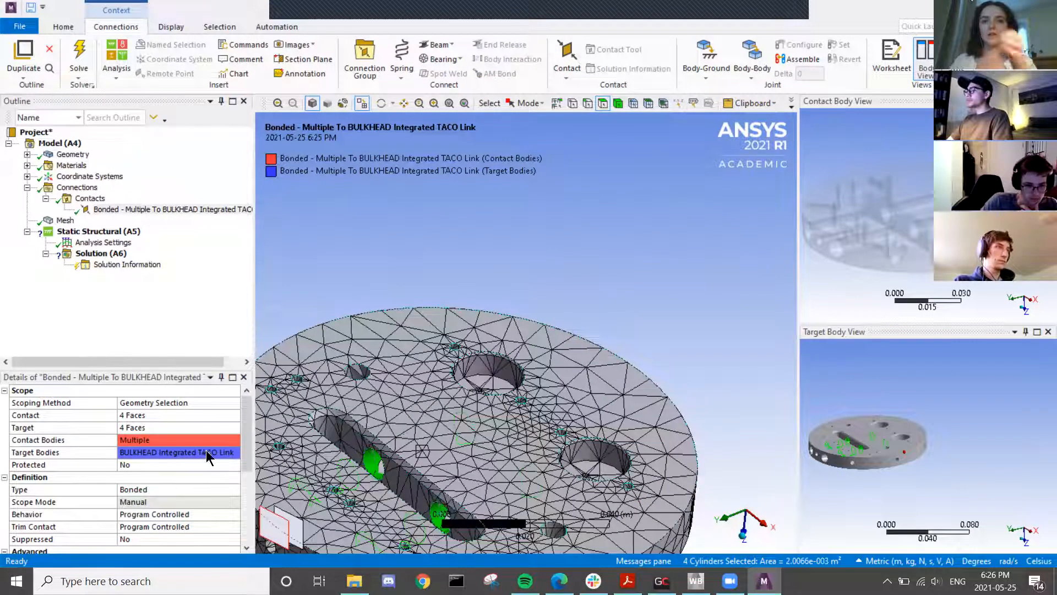
{"action": "left_click", "coordinate": [154, 428]}
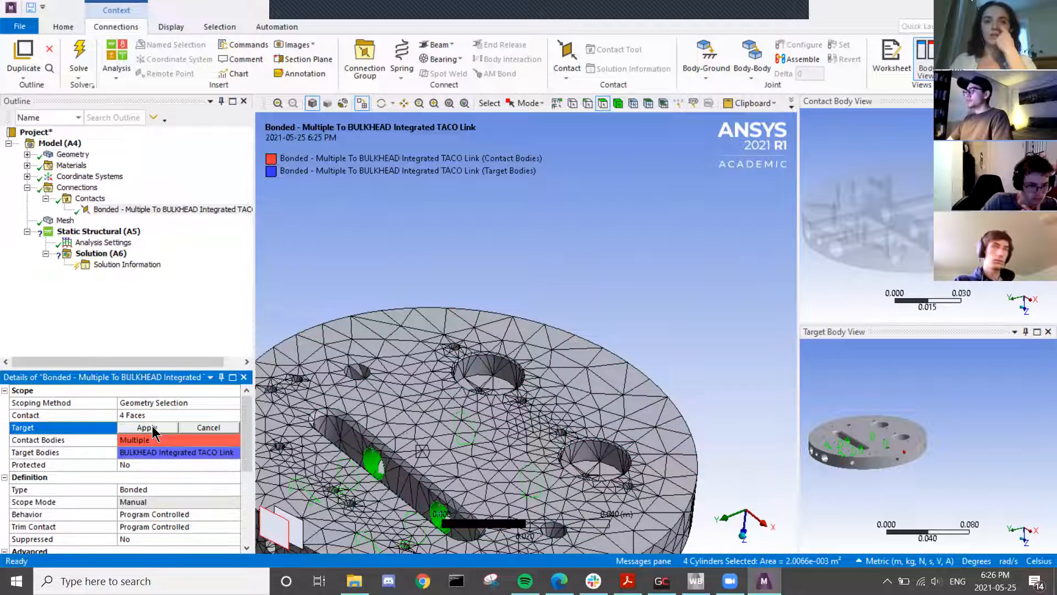
{"action": "left_click", "coordinate": [147, 427]}
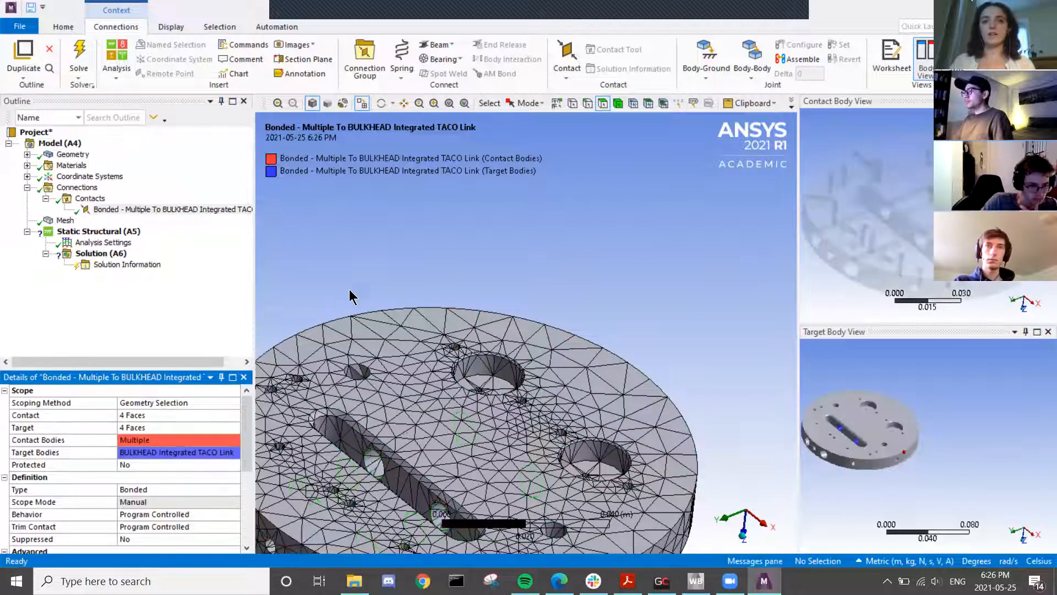
{"action": "left_click", "coordinate": [378, 251]}
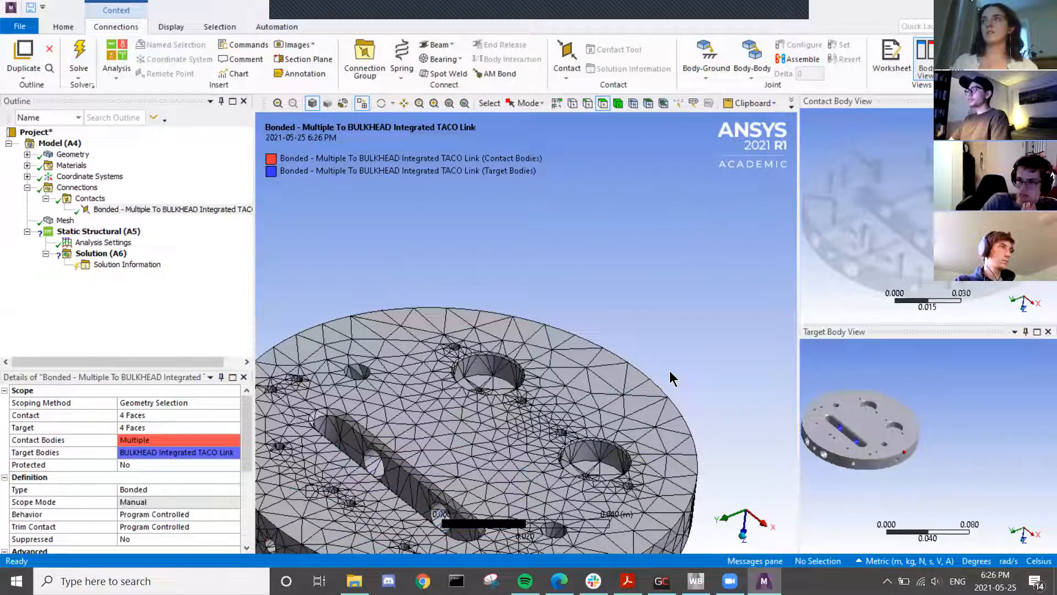
- Orbit the plate to a flatter, more top-down view
{"action": "scroll", "coordinate": [417, 322], "scroll_direction": "up", "scroll_amount": 2}
{"action": "scroll", "coordinate": [418, 321], "scroll_direction": "down", "scroll_amount": 5}
{"action": "middle_click_drag", "start_coordinate": [421, 328], "coordinate": [518, 283]}
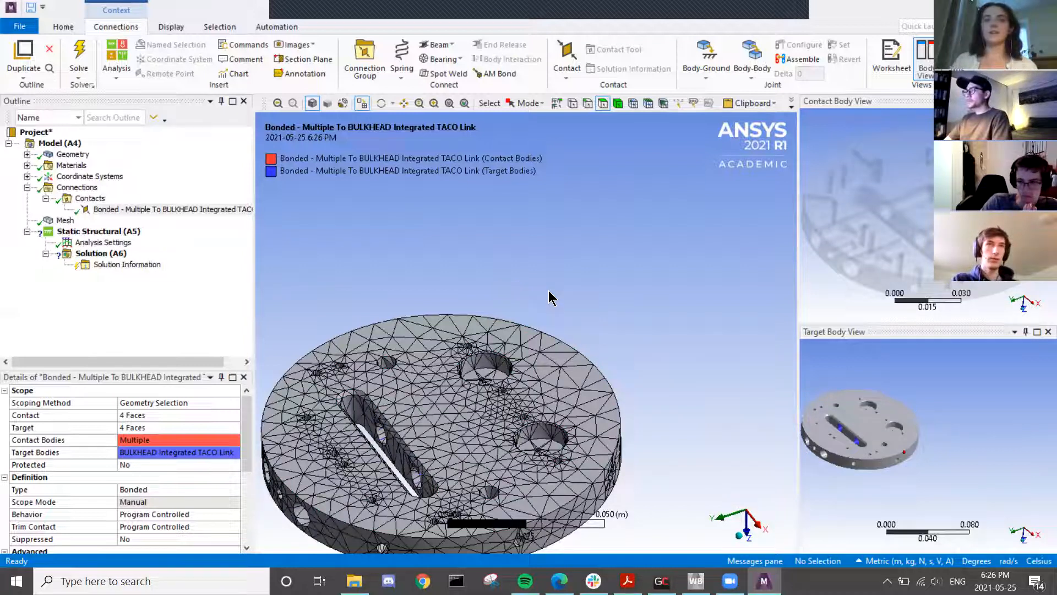
{"action": "scroll", "coordinate": [379, 435], "scroll_direction": "down", "scroll_amount": 4}
{"action": "middle_click_drag", "start_coordinate": [379, 434], "coordinate": [402, 427]}
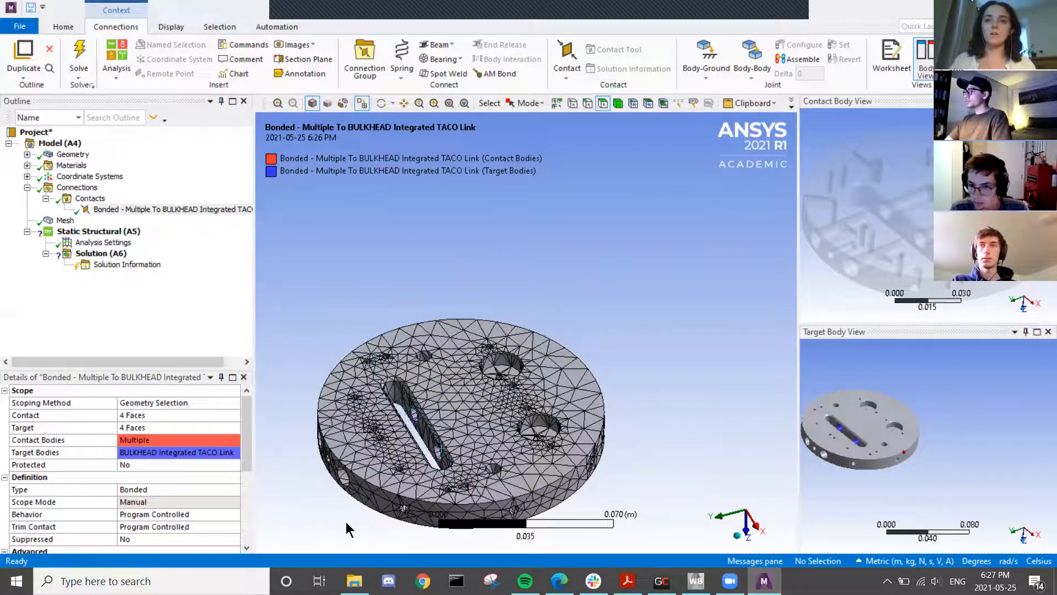
{"action": "middle_click_drag", "start_coordinate": [407, 509], "coordinate": [382, 463]}
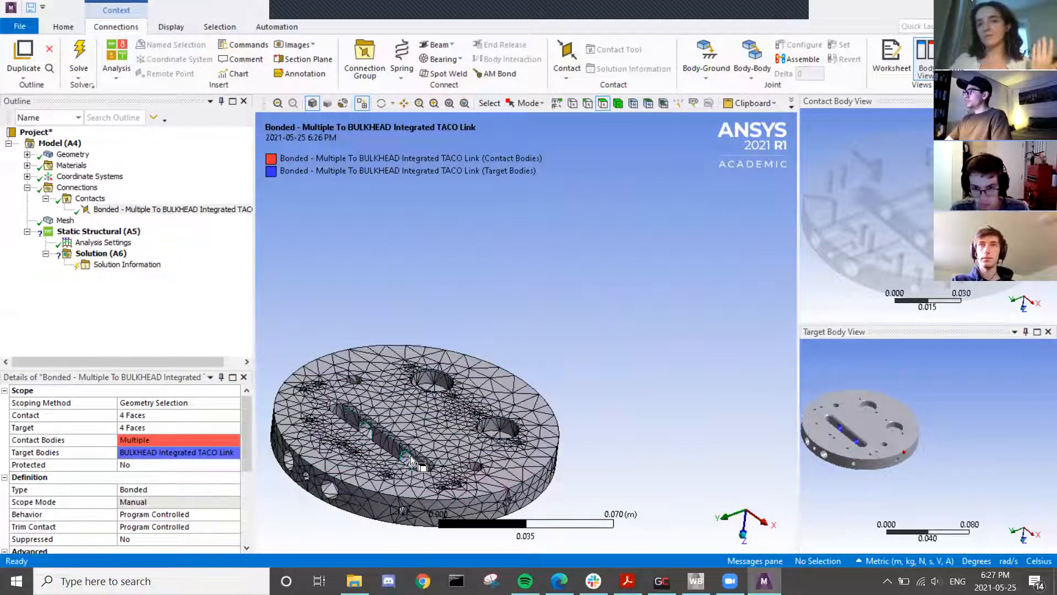
{"action": "middle_click_drag", "start_coordinate": [411, 455], "coordinate": [372, 457]}
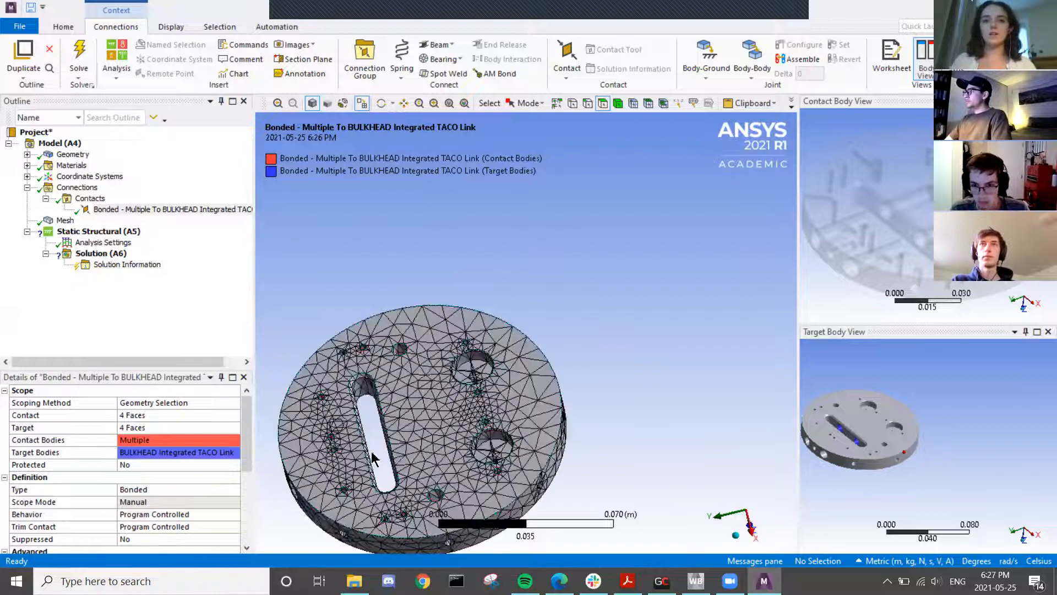
- Show all hidden bodies again and zoom into the slot to pick the pin cylinder faces
{"action": "right_click", "coordinate": [391, 223]}
{"action": "left_click", "coordinate": [422, 263]}
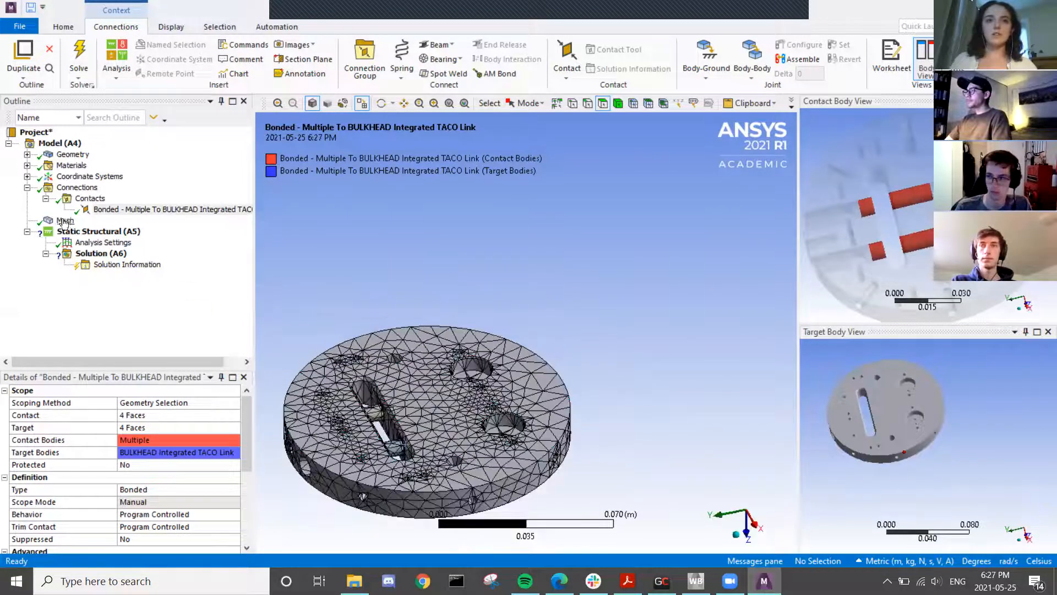
{"action": "middle_click_drag", "start_coordinate": [397, 435], "coordinate": [556, 377]}
{"action": "scroll", "coordinate": [485, 398], "scroll_direction": "up", "scroll_amount": 3}
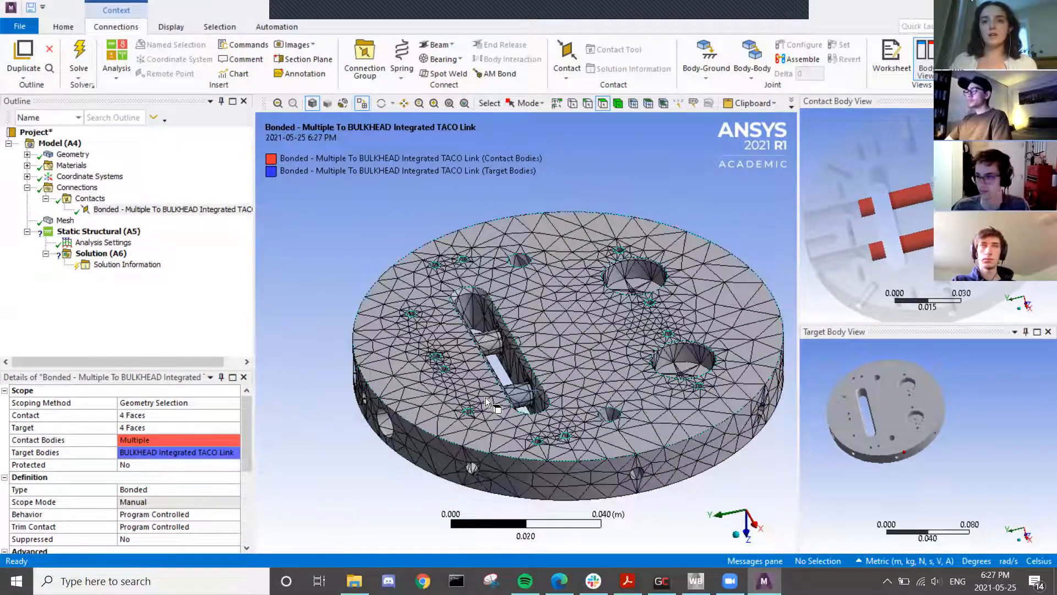
{"action": "scroll", "coordinate": [485, 398], "scroll_direction": "up", "scroll_amount": 1}
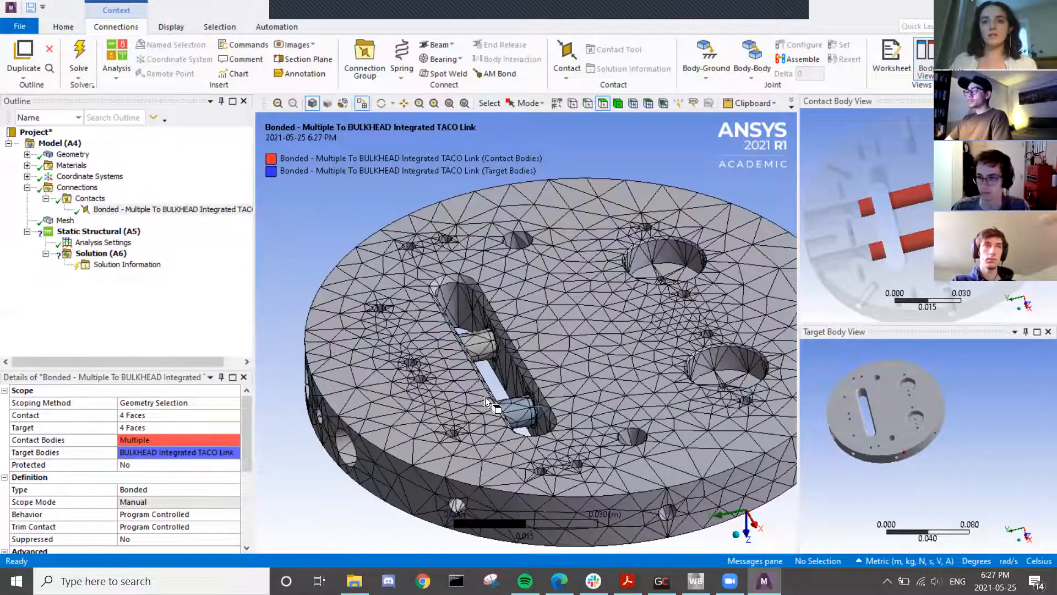
{"action": "left_click", "coordinate": [479, 347]}
{"action": "left_click", "coordinate": [514, 413]}
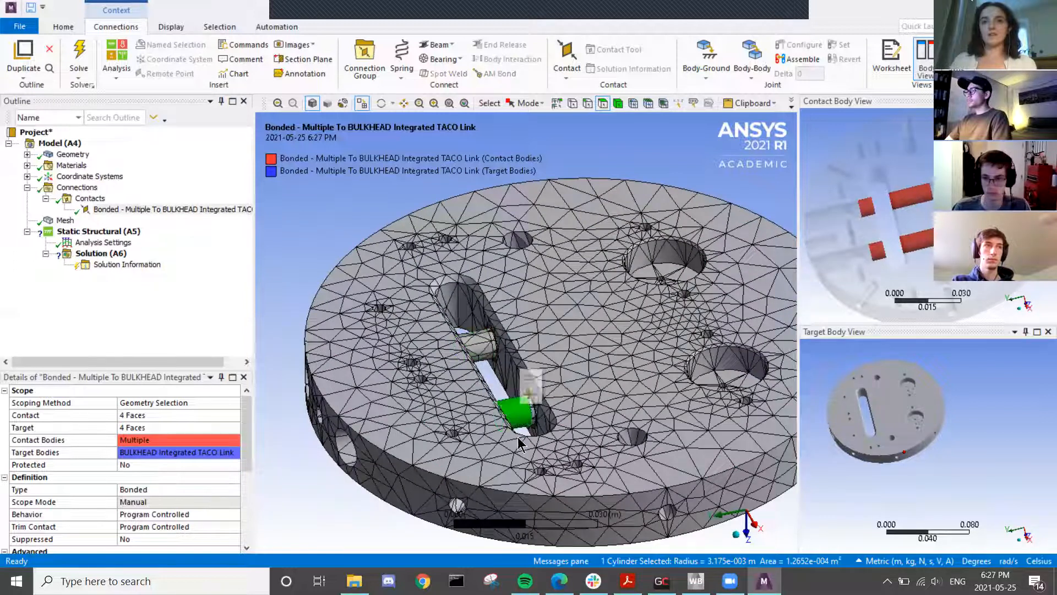
- Insert a new Manual Contact Region under Contacts
{"action": "right_click", "coordinate": [89, 199]}
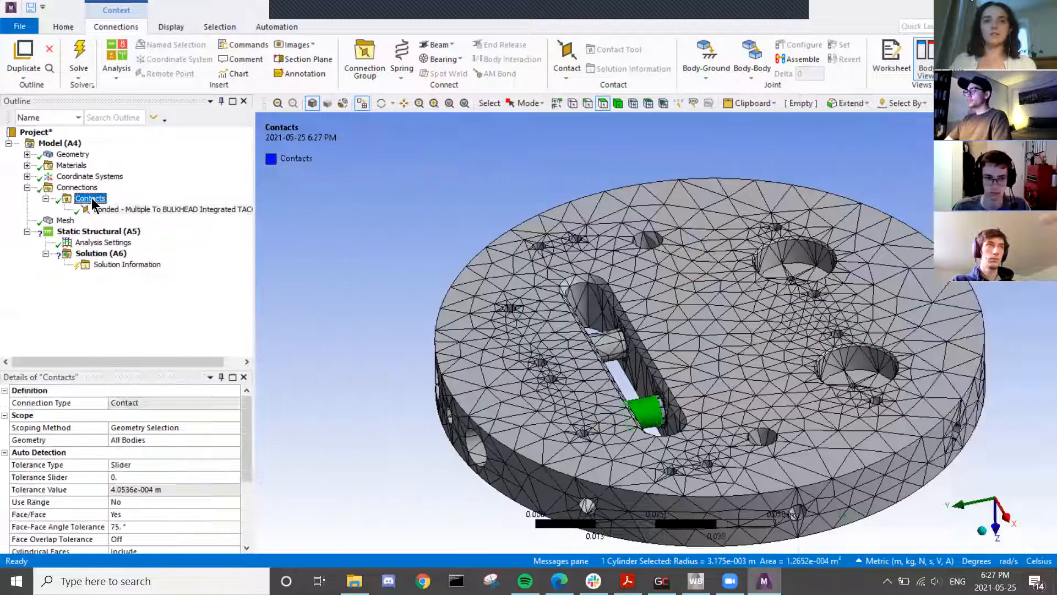
{"action": "mouse_move", "coordinate": [117, 209]}
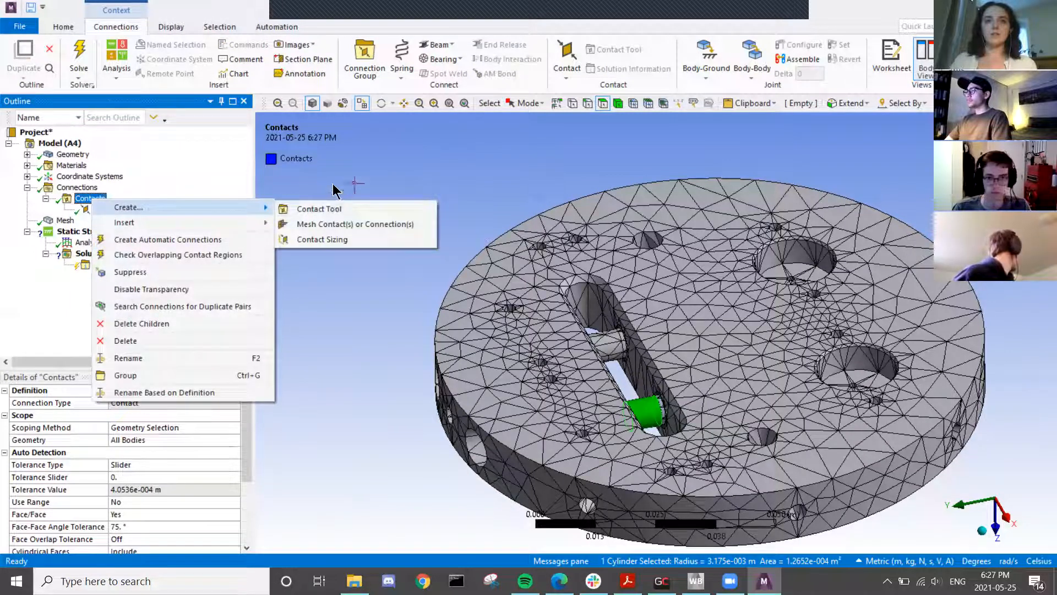
{"action": "left_click", "coordinate": [355, 185]}
{"action": "right_click", "coordinate": [90, 198]}
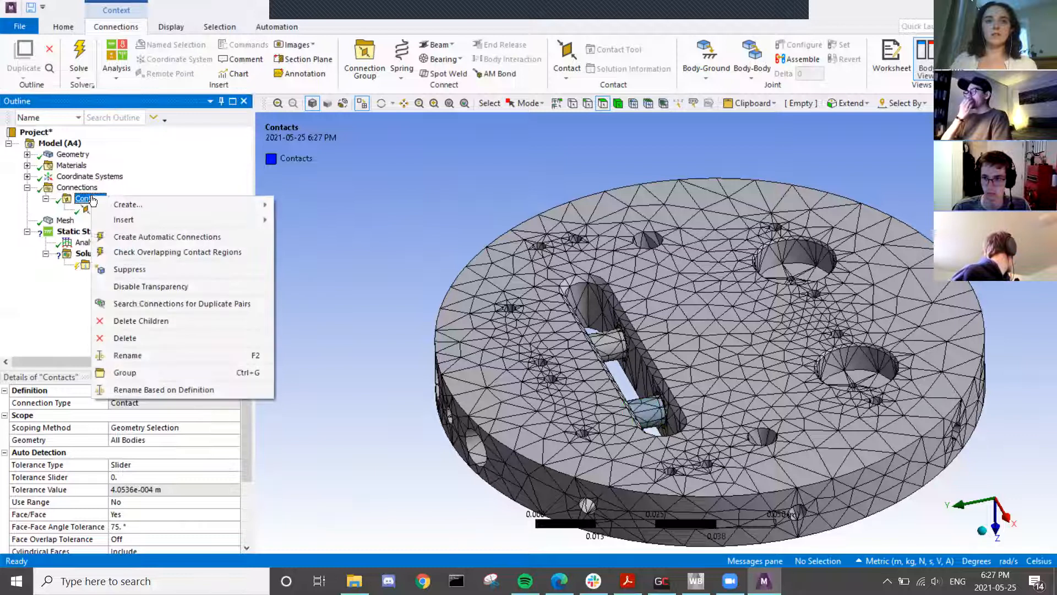
{"action": "mouse_move", "coordinate": [119, 226]}
{"action": "left_click", "coordinate": [306, 235]}
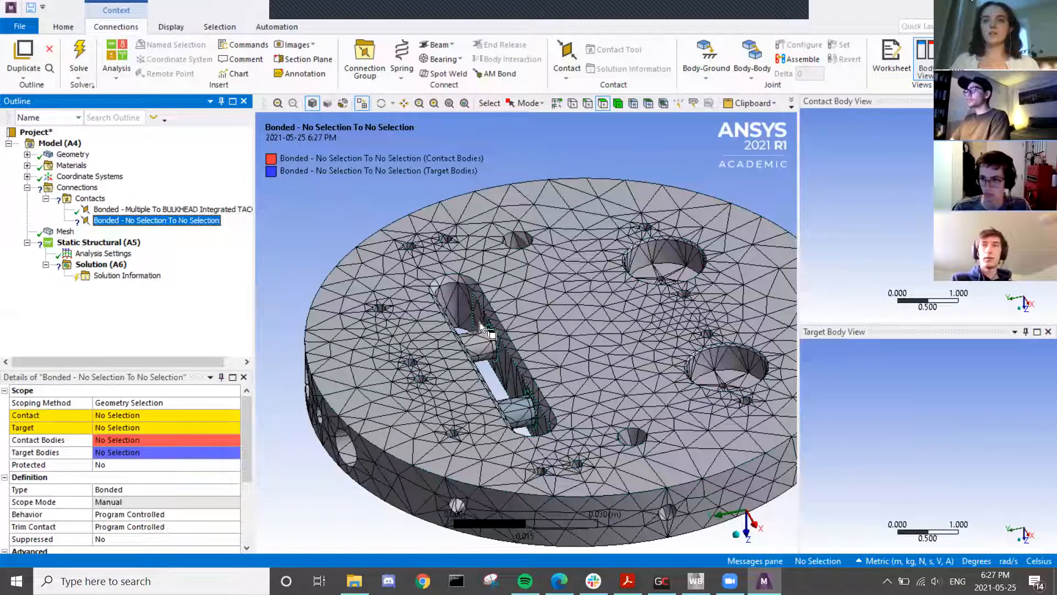
- Select both pin faces and hide all other bodies, leaving only the two pins visible
{"action": "left_click", "coordinate": [478, 342]}
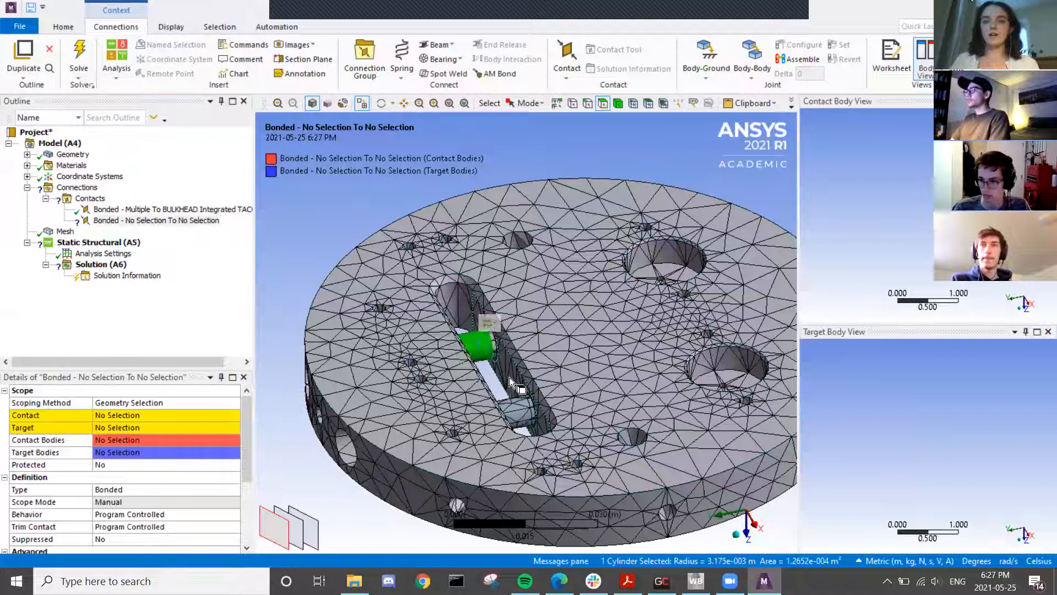
{"action": "left_click", "coordinate": [513, 411], "text": "ctrl"}
{"action": "right_click", "coordinate": [281, 226]}
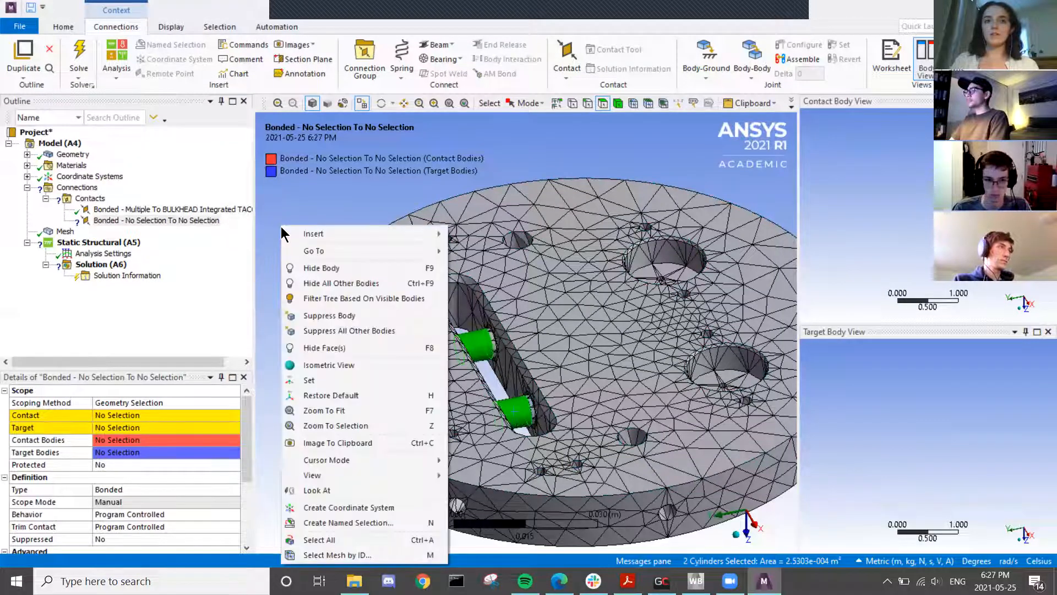
{"action": "left_click", "coordinate": [373, 283]}
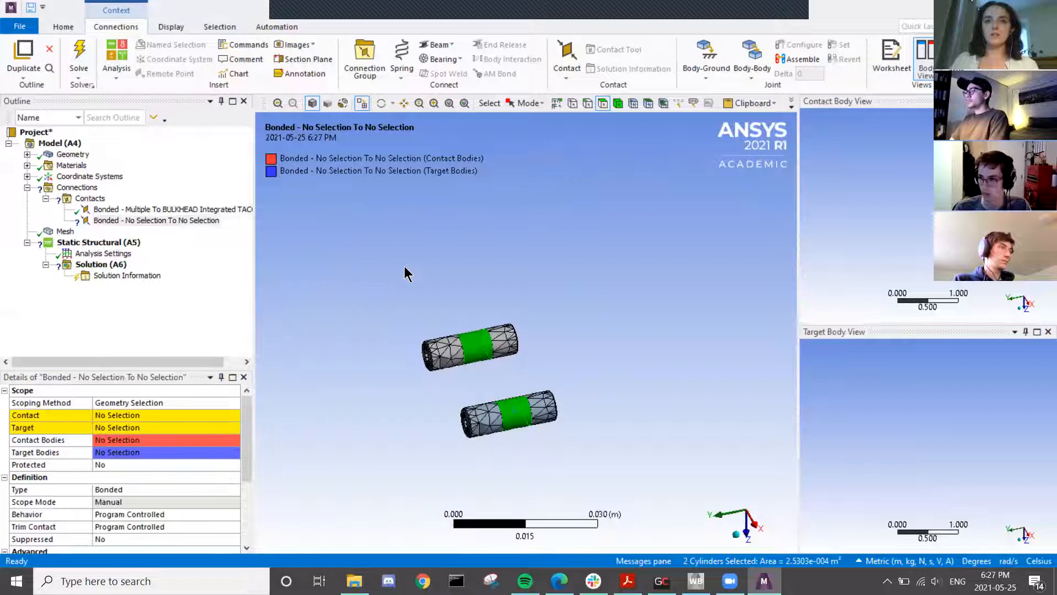
{"action": "left_click", "coordinate": [534, 302]}
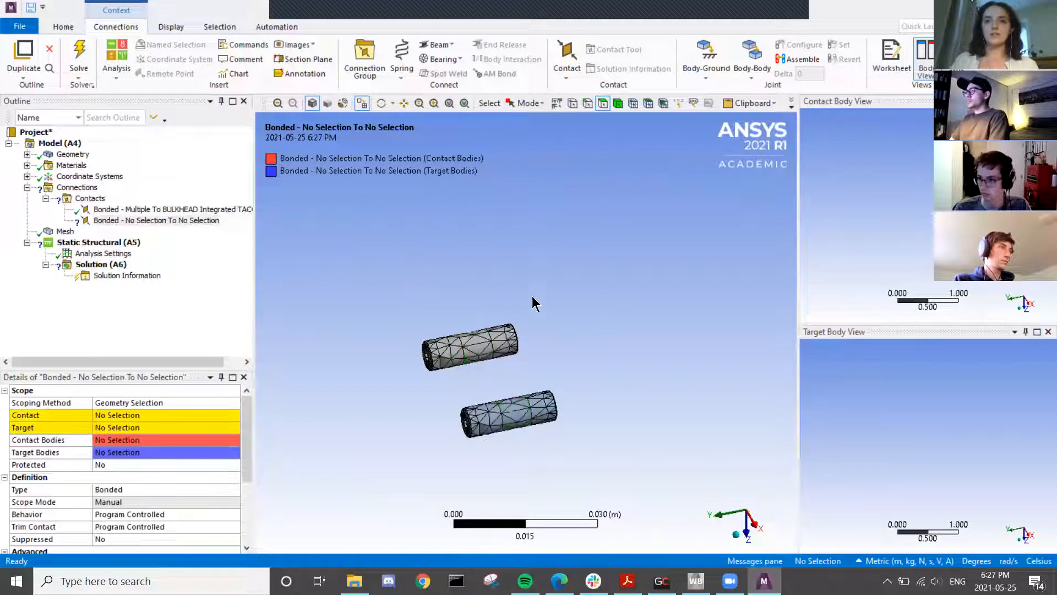
- Apply six pin cylinder faces as the new bonded contact's contact side
{"action": "left_click", "coordinate": [504, 339]}
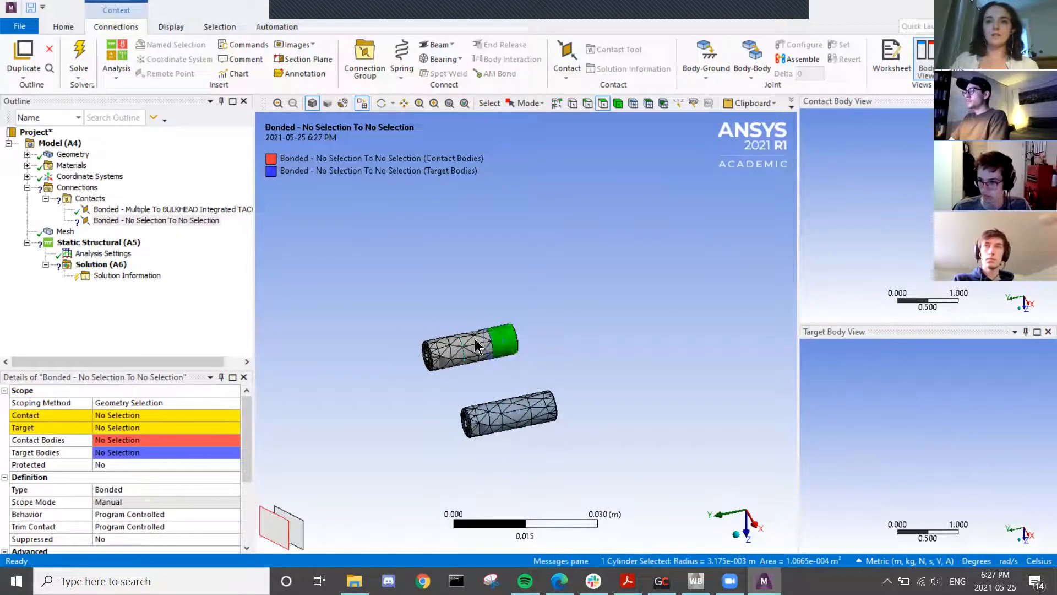
{"action": "left_click", "coordinate": [495, 416], "text": "ctrl"}
{"action": "left_click", "coordinate": [511, 412], "text": "ctrl"}
{"action": "left_click", "coordinate": [542, 406], "text": "ctrl"}
{"action": "mouse_move", "coordinate": [560, 472]}
{"action": "middle_mouse_down"}
{"action": "mouse_move", "coordinate": [561, 365]}
{"action": "mouse_move", "coordinate": [566, 484]}
{"action": "middle_mouse_up"}
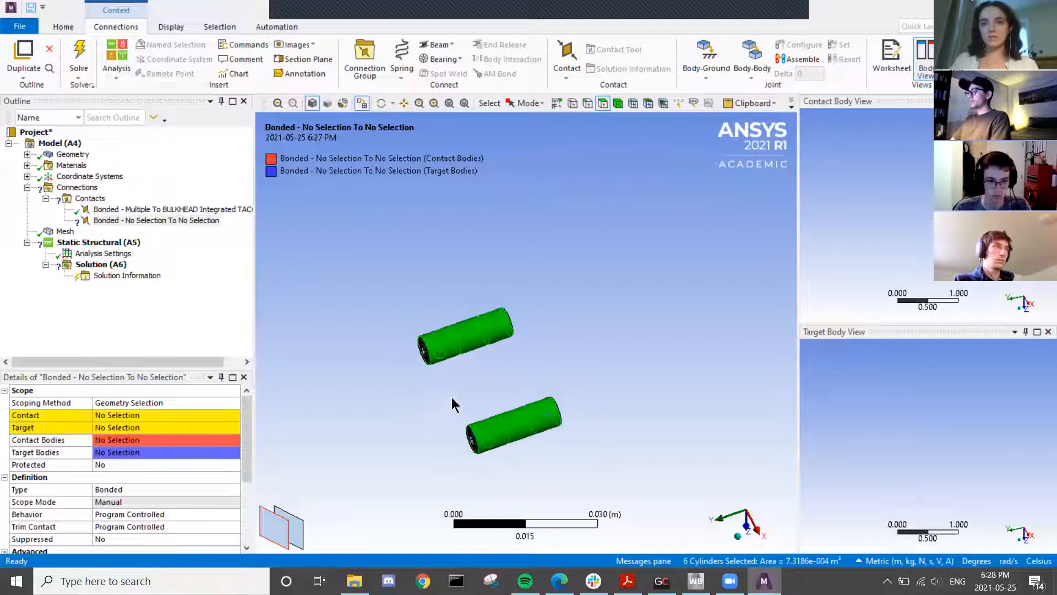
{"action": "middle_click_drag", "start_coordinate": [453, 405], "coordinate": [491, 385]}
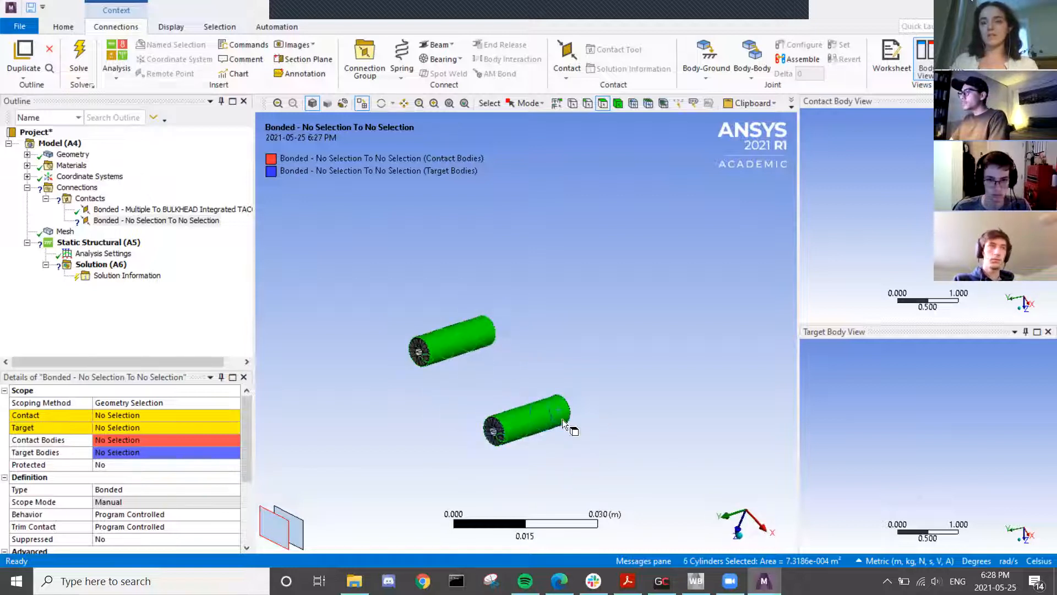
{"action": "middle_click_drag", "start_coordinate": [563, 419], "coordinate": [550, 418]}
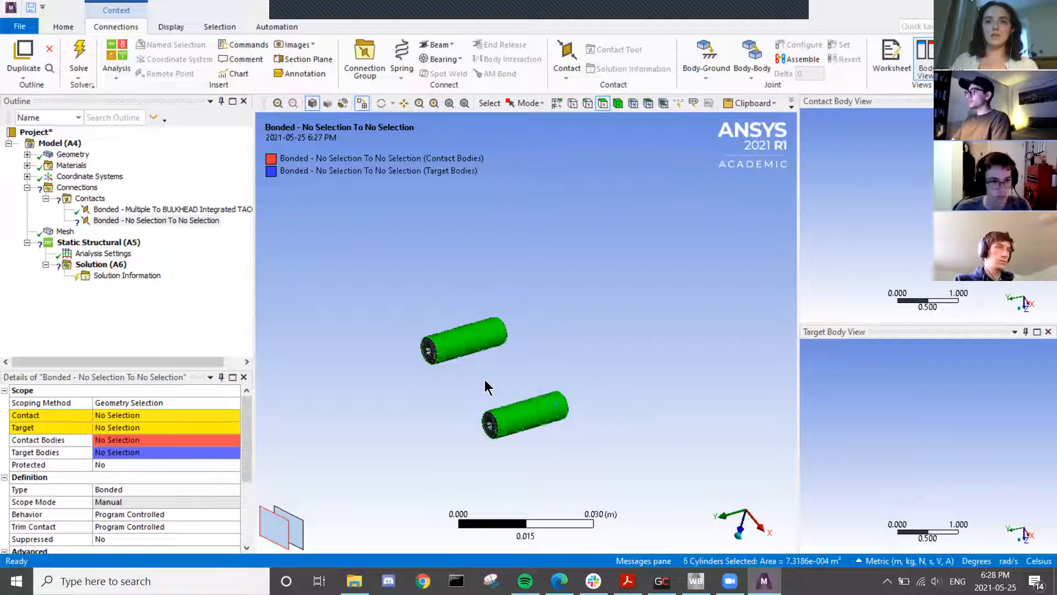
{"action": "scroll", "coordinate": [484, 389], "scroll_direction": "up", "scroll_amount": 2}
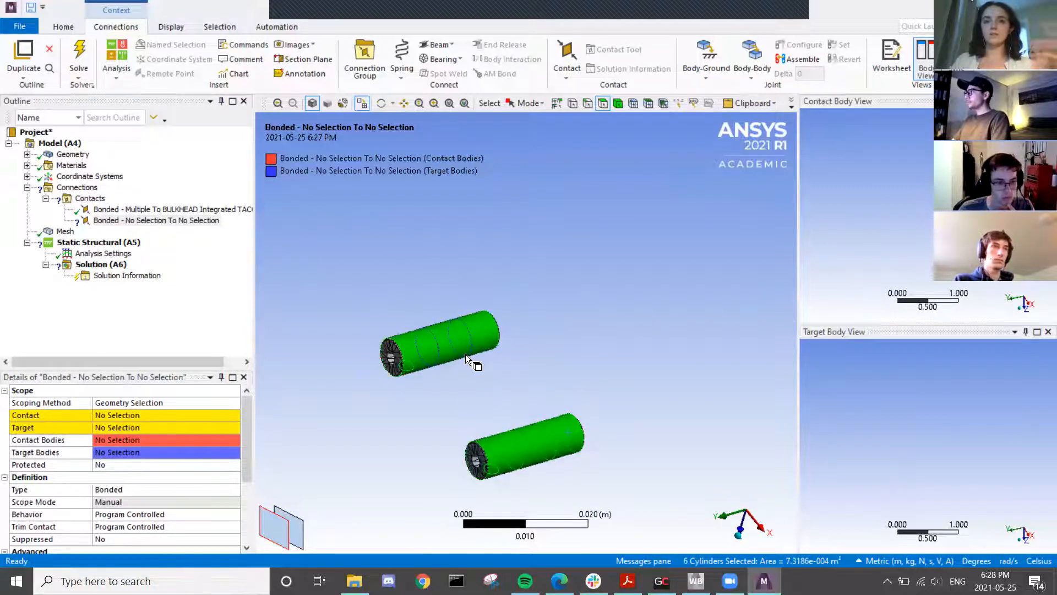
{"action": "left_click", "coordinate": [127, 417]}
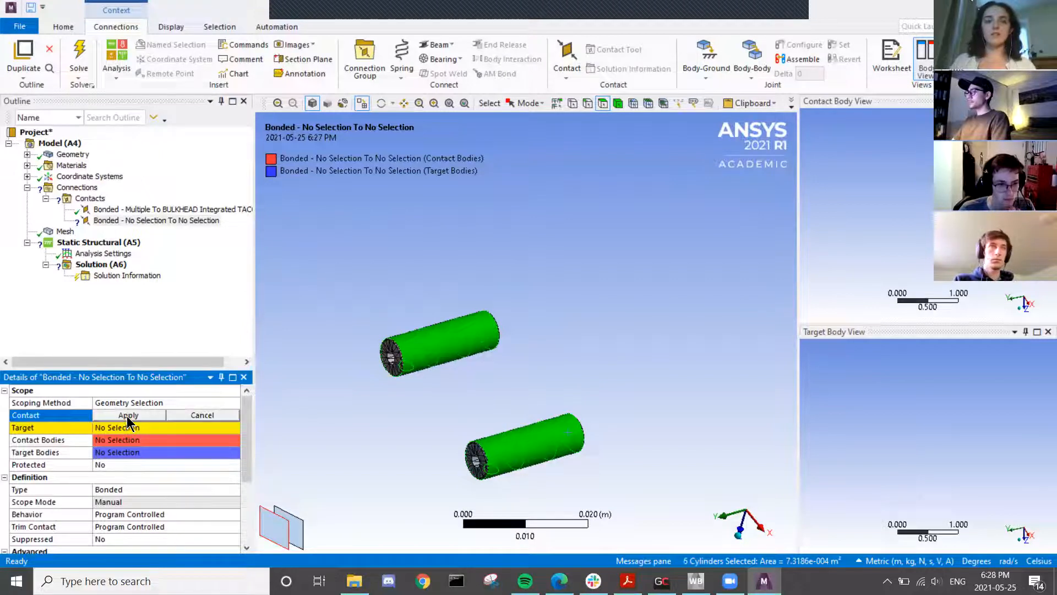
{"action": "left_click", "coordinate": [128, 416]}
{"action": "mouse_move", "coordinate": [413, 396]}
{"action": "middle_mouse_down"}
{"action": "mouse_move", "coordinate": [384, 364]}
{"action": "mouse_move", "coordinate": [398, 393]}
{"action": "middle_mouse_up"}
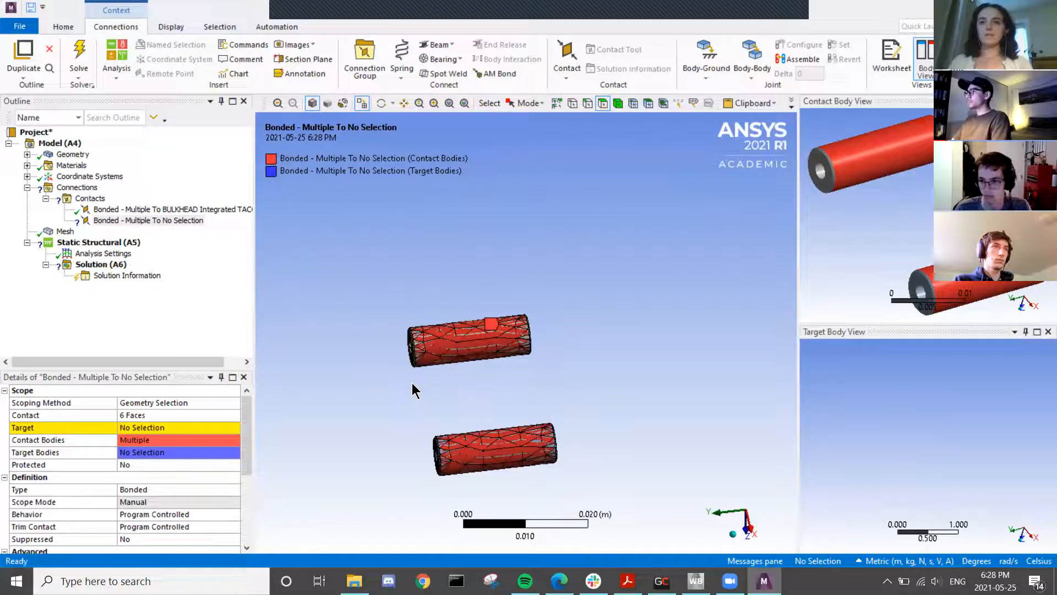
- Invert visibility to show the plate, then apply its four slot hole faces as the target
{"action": "right_click", "coordinate": [413, 389]}
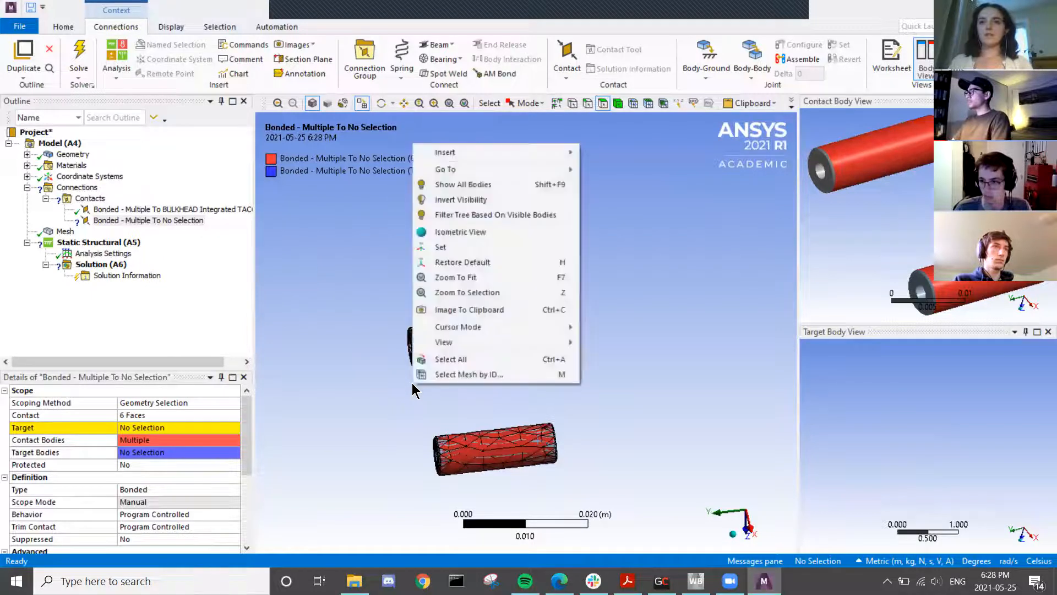
{"action": "left_click", "coordinate": [445, 201]}
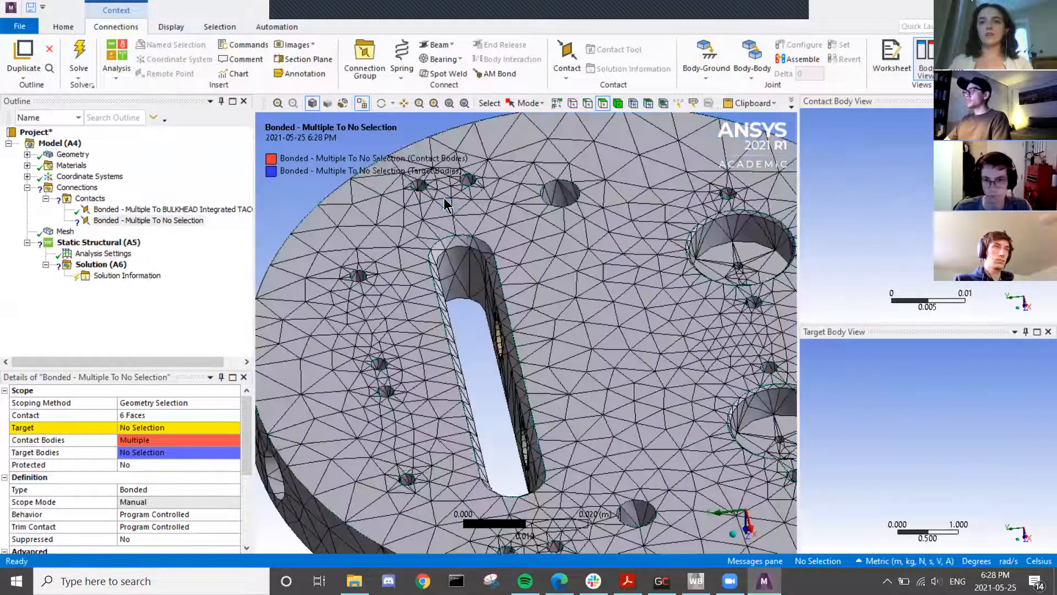
{"action": "middle_click_drag", "start_coordinate": [454, 438], "coordinate": [392, 438]}
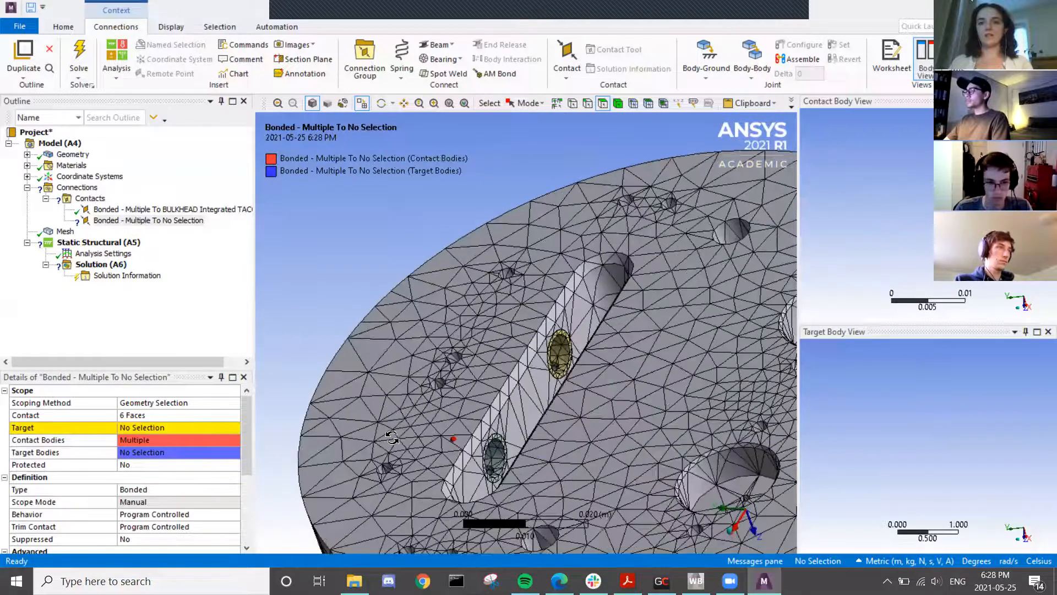
{"action": "left_click", "coordinate": [560, 356]}
{"action": "left_click", "coordinate": [494, 451], "text": "ctrl"}
{"action": "middle_click_drag", "start_coordinate": [546, 481], "coordinate": [396, 427]}
{"action": "left_click", "coordinate": [367, 429], "text": "ctrl"}
{"action": "left_click", "coordinate": [456, 488], "text": "ctrl"}
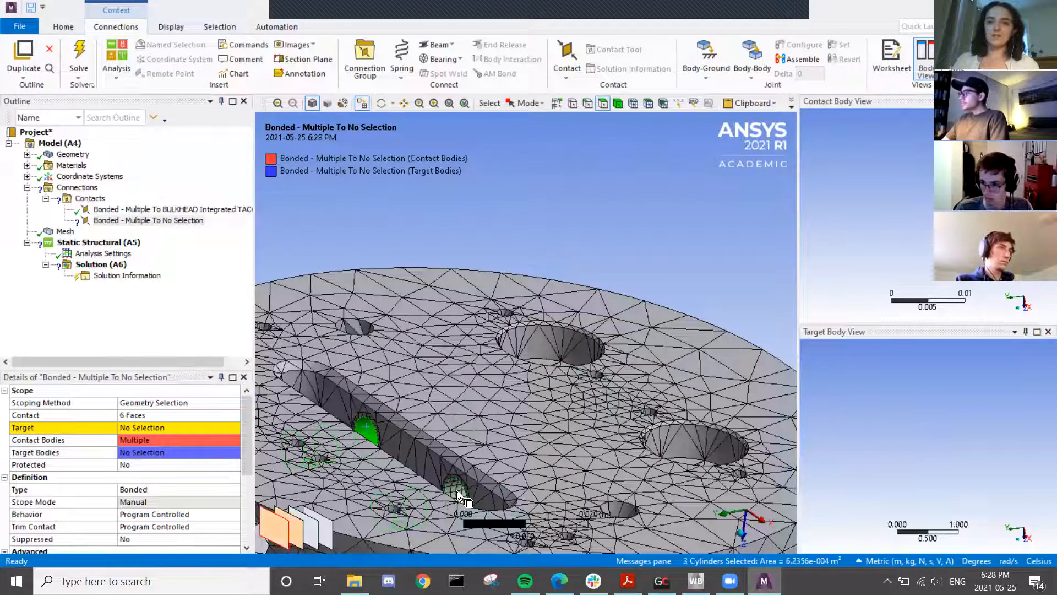
{"action": "left_click", "coordinate": [158, 428]}
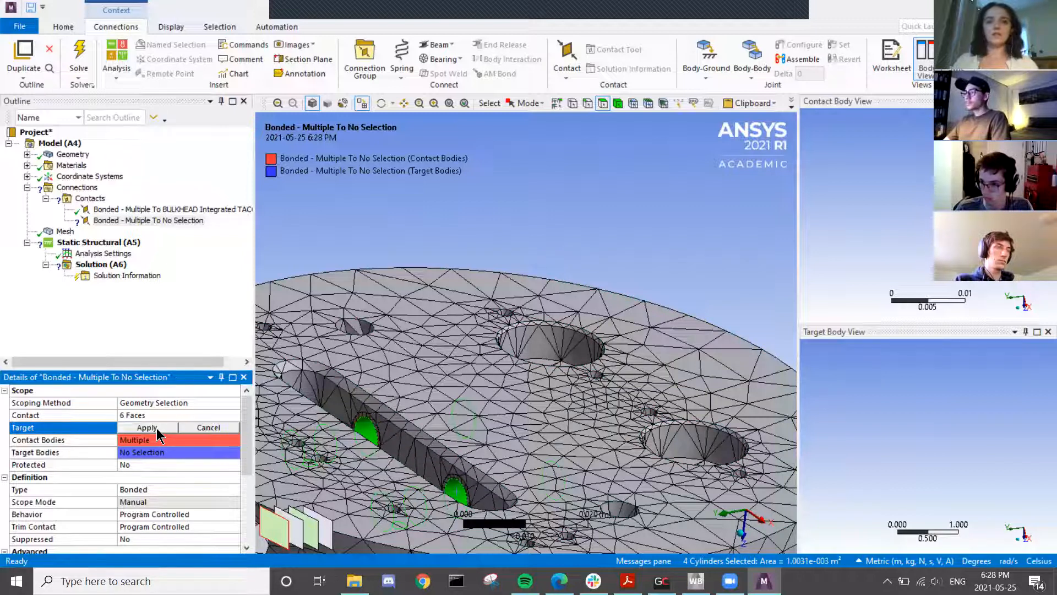
{"action": "left_click", "coordinate": [157, 428]}
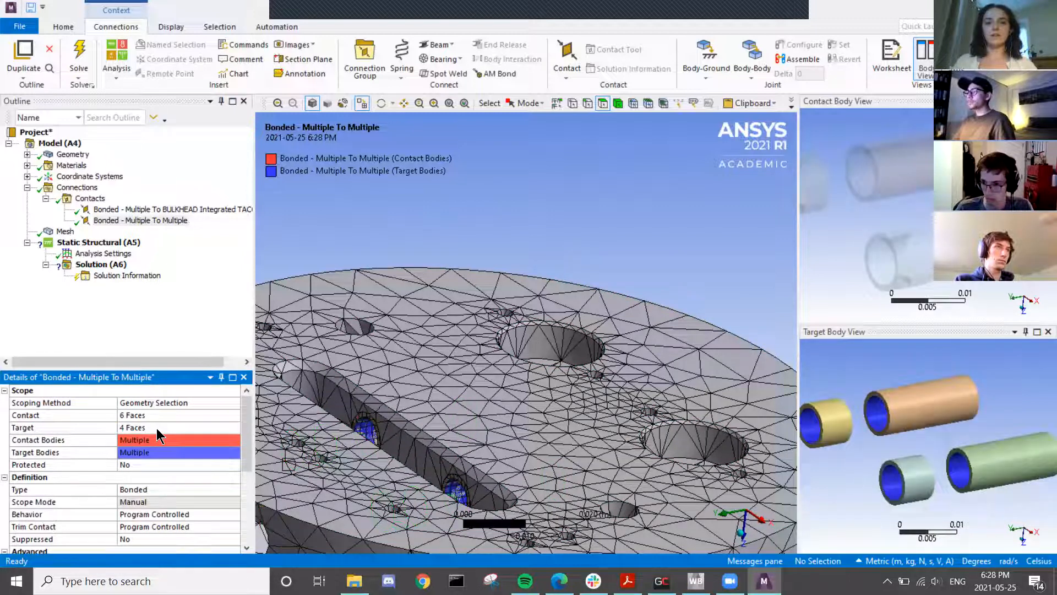
{"action": "scroll", "coordinate": [157, 428], "scroll_direction": "down", "scroll_amount": 3}
{"action": "scroll", "coordinate": [157, 428], "scroll_direction": "up", "scroll_amount": 2}
{"action": "scroll", "coordinate": [514, 455], "scroll_direction": "down", "scroll_amount": 1}
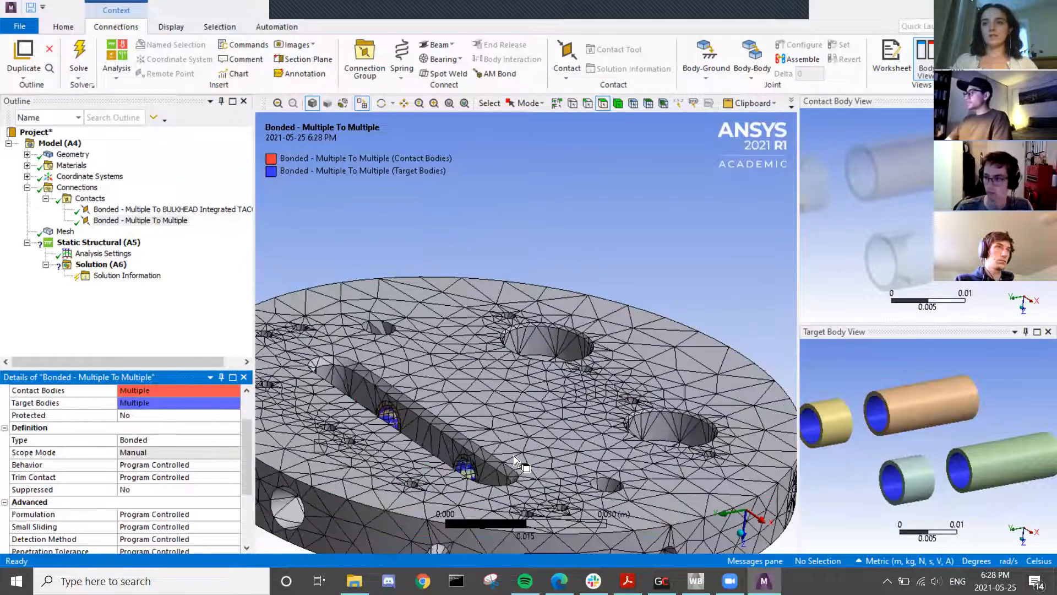
{"action": "scroll", "coordinate": [514, 455], "scroll_direction": "down", "scroll_amount": 5}
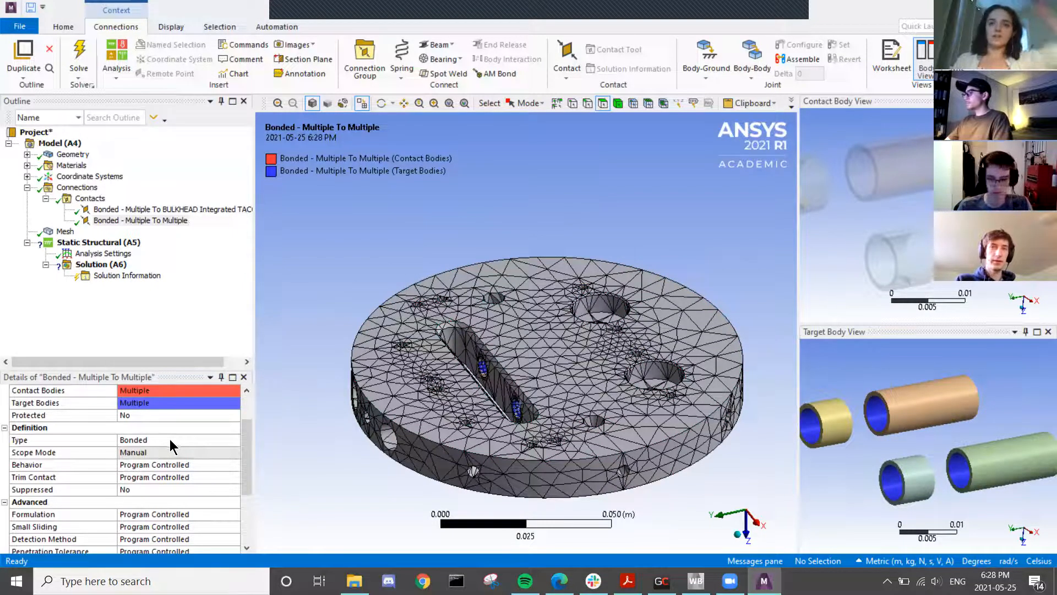
{"action": "scroll", "coordinate": [172, 438], "scroll_direction": "up", "scroll_amount": 2}
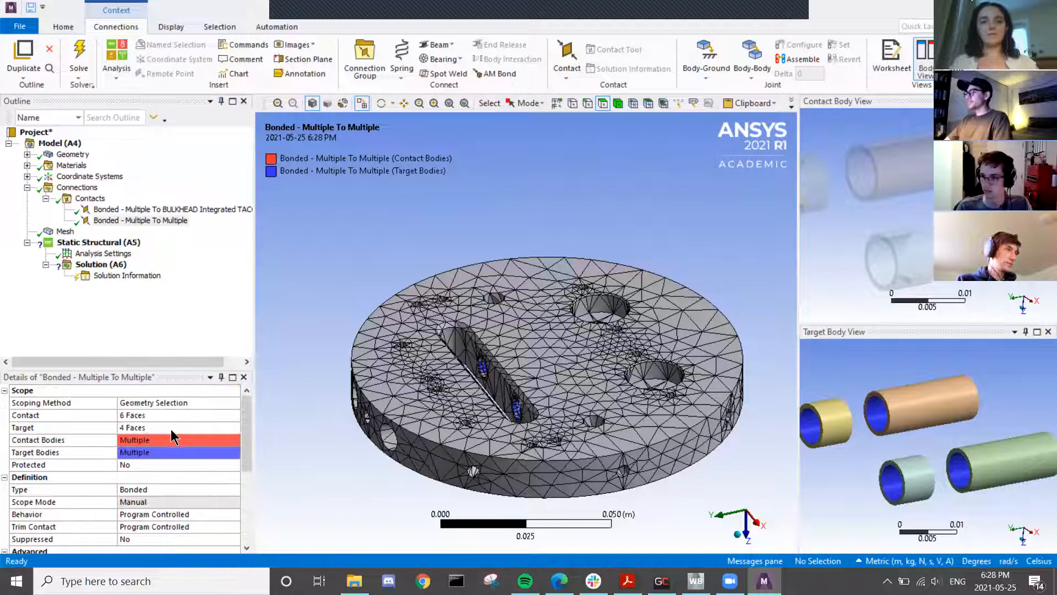
{"action": "scroll", "coordinate": [507, 425], "scroll_direction": "up", "scroll_amount": 3}
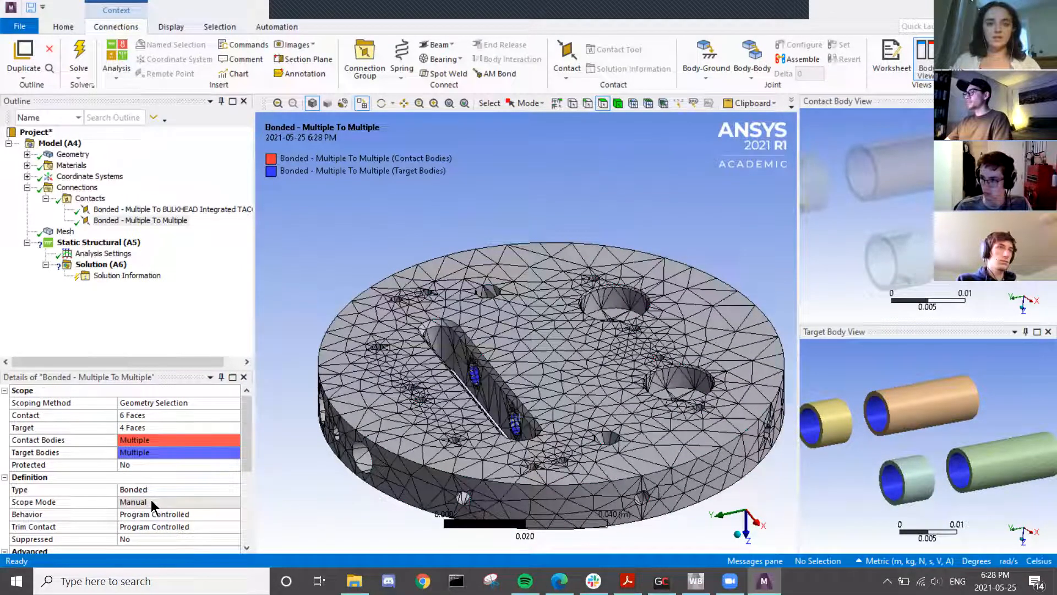
{"action": "scroll", "coordinate": [151, 500], "scroll_direction": "down", "scroll_amount": 1}
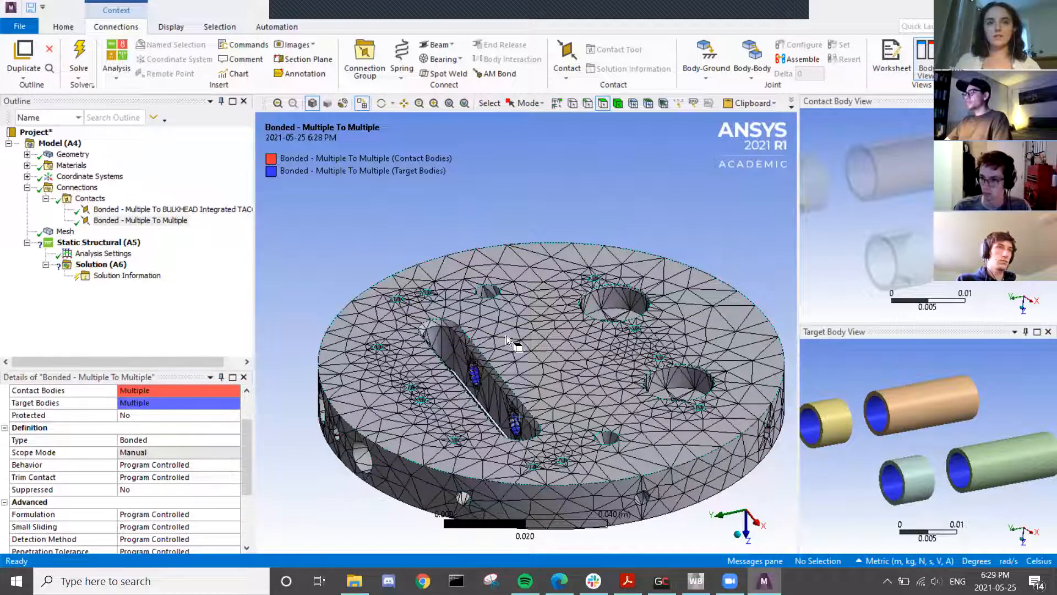
{"action": "left_click", "coordinate": [148, 440]}
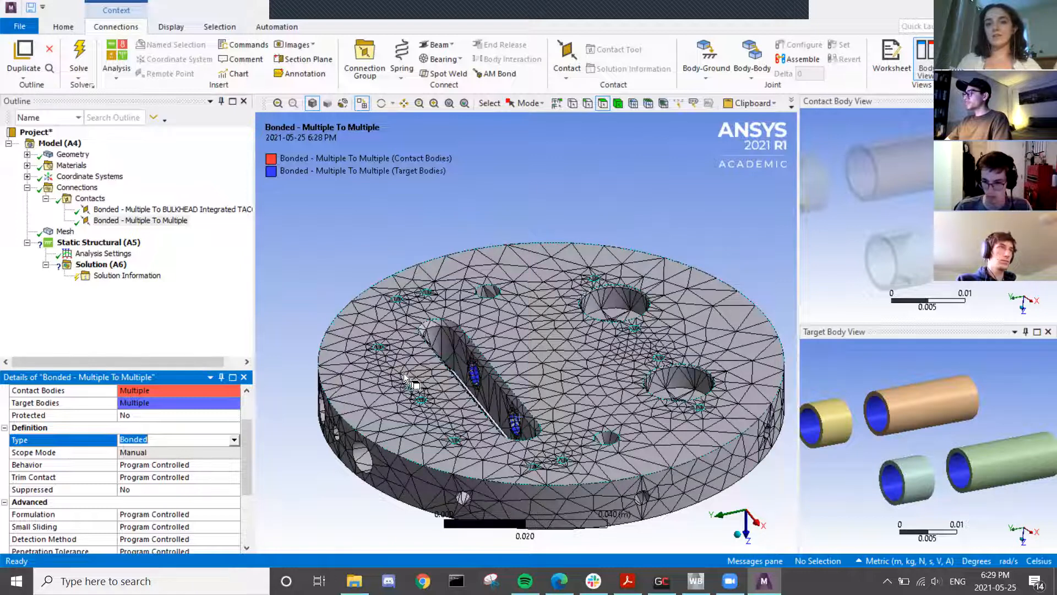
- Change the pin-to-plate contact type to Frictional and switch to the web browser
{"action": "left_click", "coordinate": [235, 441]}
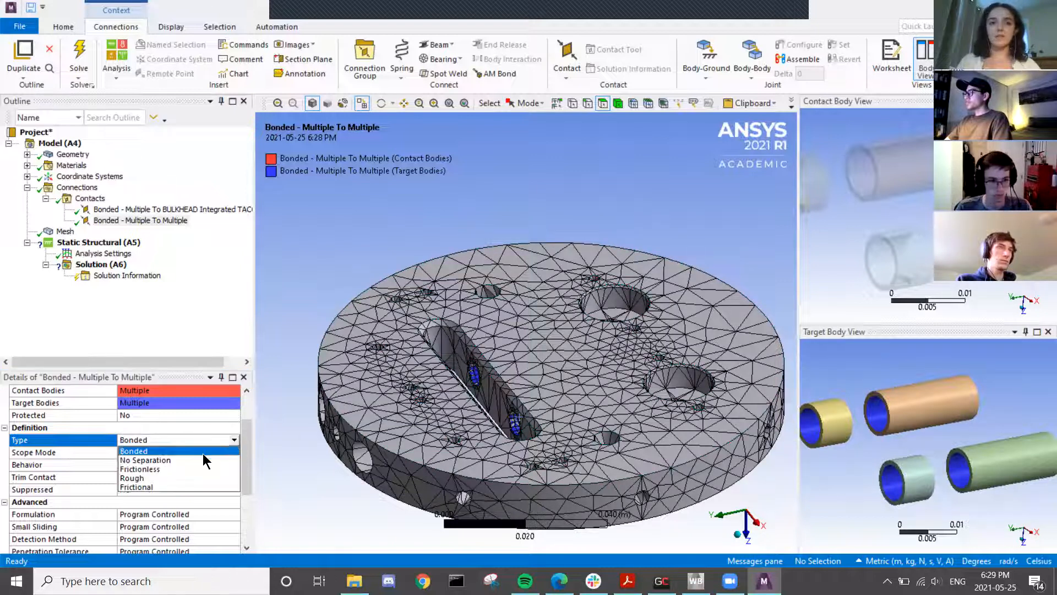
{"action": "left_click", "coordinate": [174, 493]}
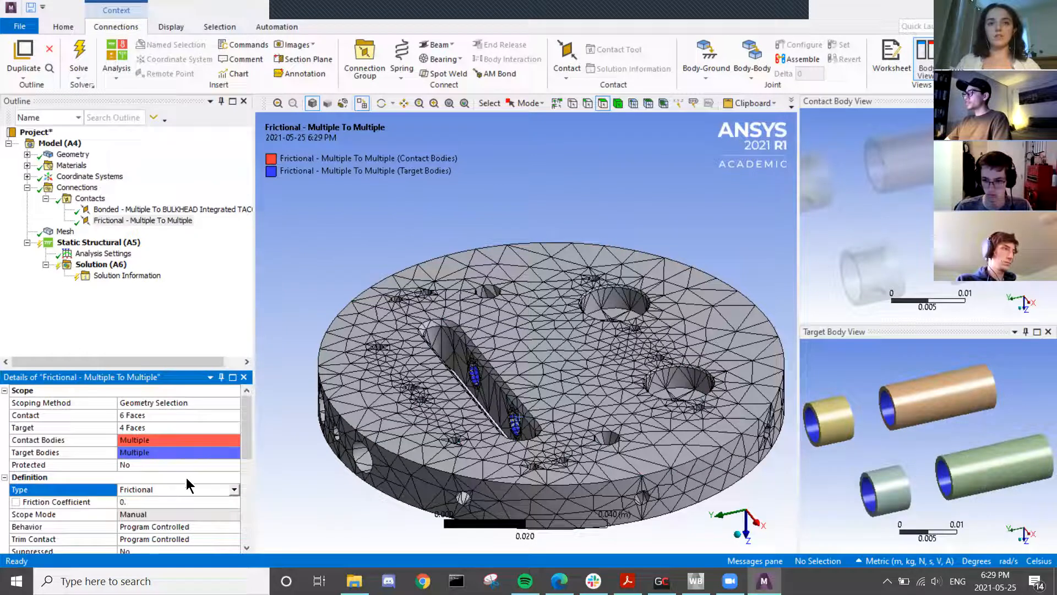
{"action": "scroll", "coordinate": [441, 417], "scroll_direction": "down", "scroll_amount": 2}
{"action": "middle_click_drag", "start_coordinate": [441, 417], "coordinate": [475, 336]}
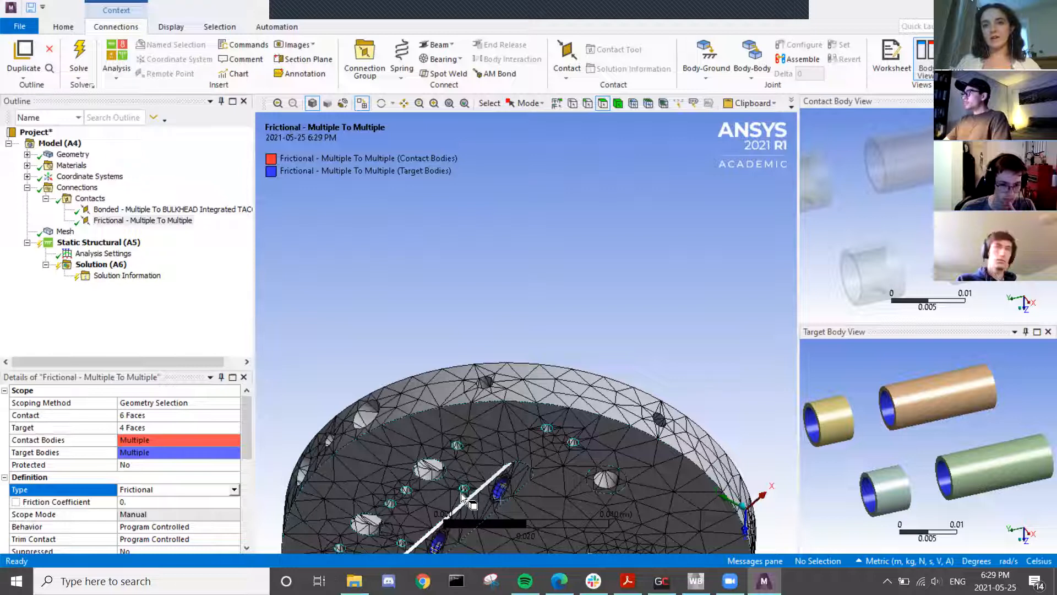
{"action": "middle_click_drag", "start_coordinate": [461, 493], "coordinate": [457, 247]}
{"action": "scroll", "coordinate": [524, 236], "scroll_direction": "up", "scroll_amount": 4}
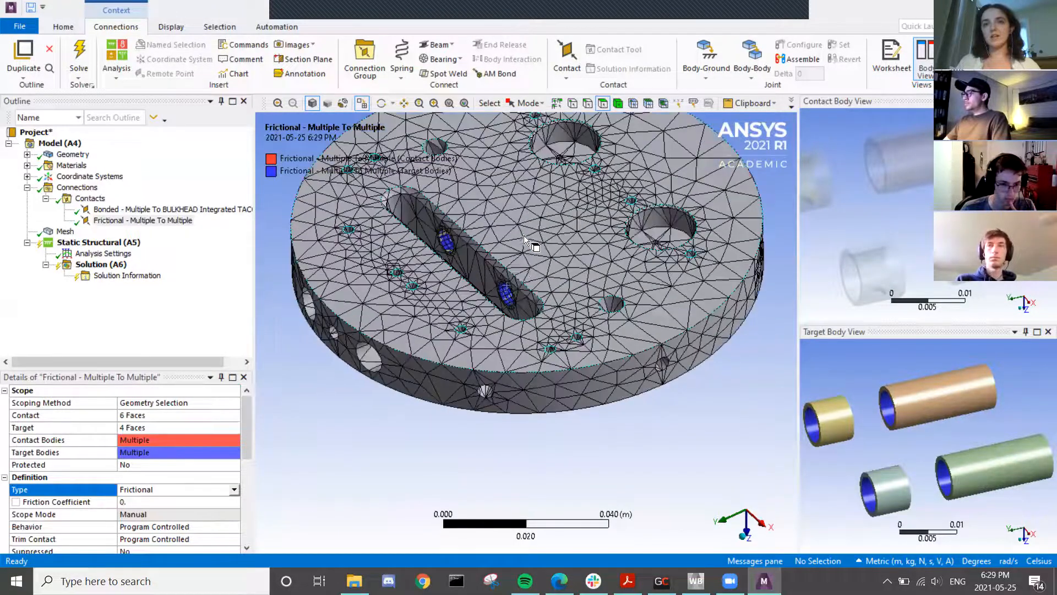
{"action": "scroll", "coordinate": [511, 263], "scroll_direction": "down", "scroll_amount": 3}
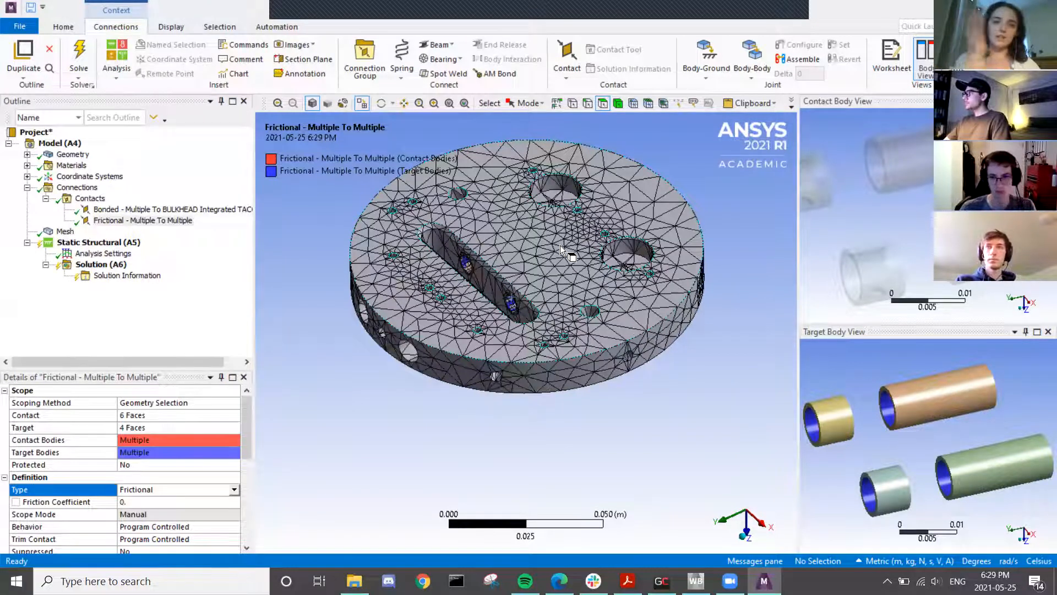
{"action": "scroll", "coordinate": [522, 216], "scroll_direction": "down", "scroll_amount": 1}
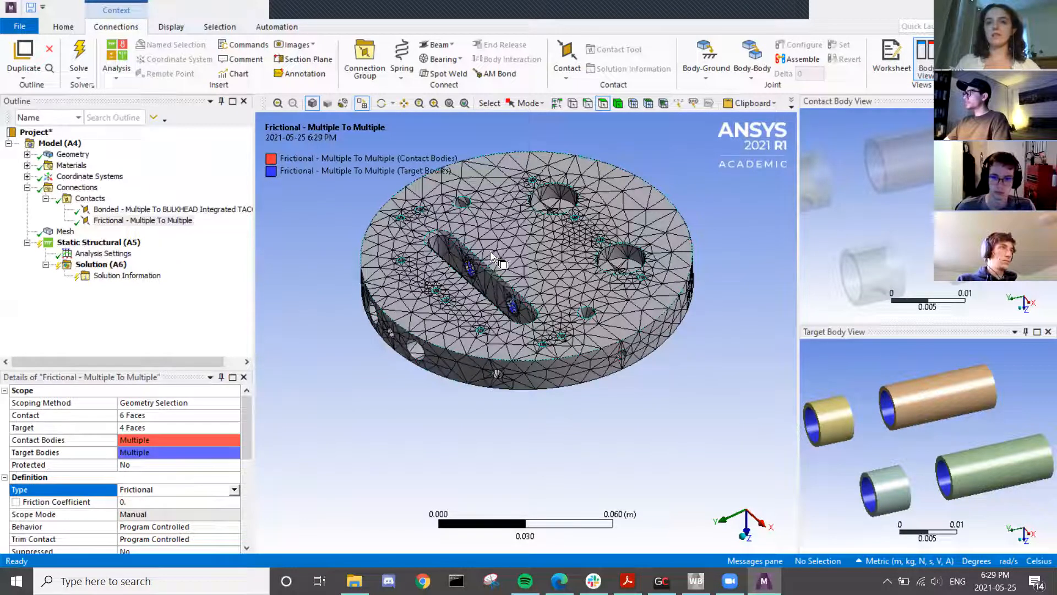
{"action": "scroll", "coordinate": [491, 253], "scroll_direction": "down", "scroll_amount": 1}
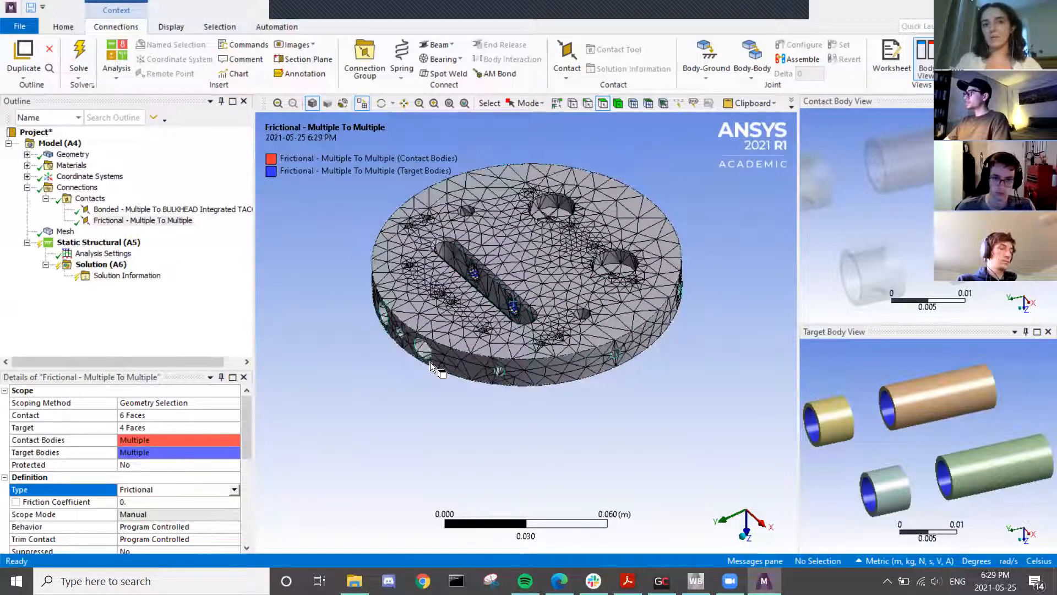
{"action": "scroll", "coordinate": [171, 497], "scroll_direction": "down", "scroll_amount": 1}
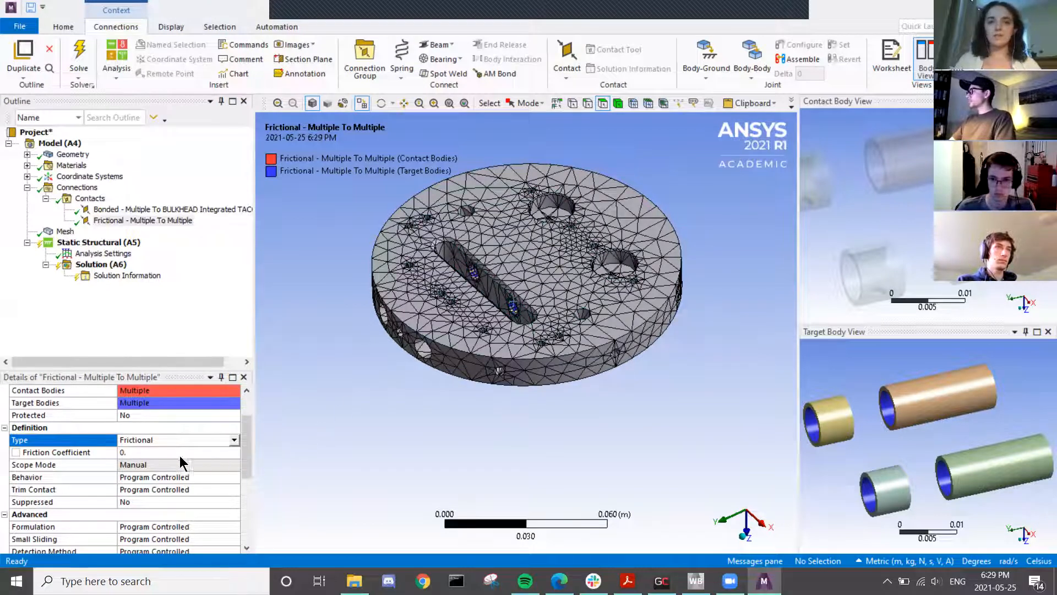
{"action": "left_click", "coordinate": [139, 452]}
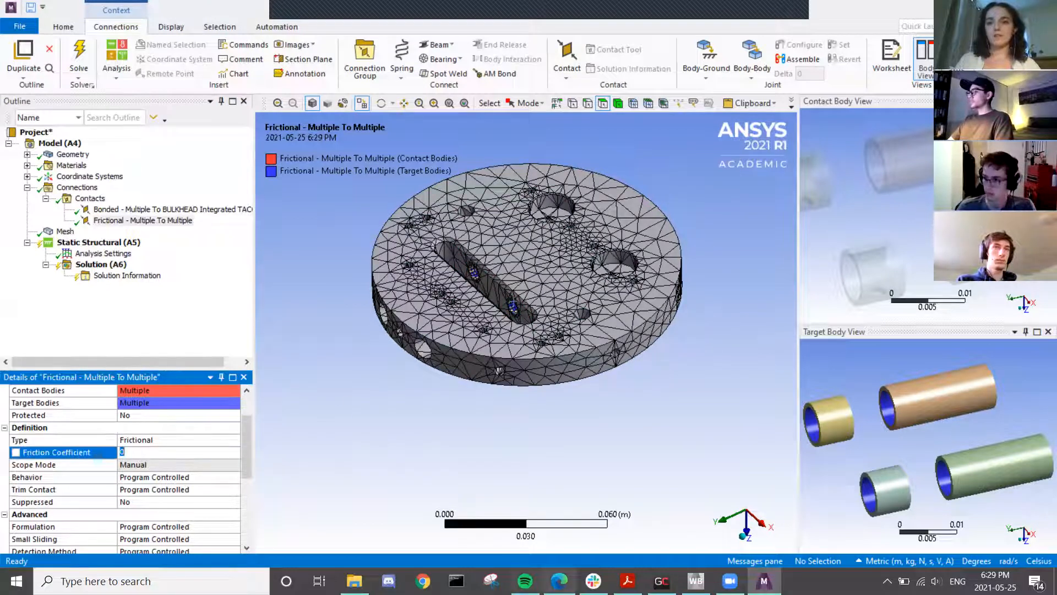
{"action": "left_click", "coordinate": [559, 581]}
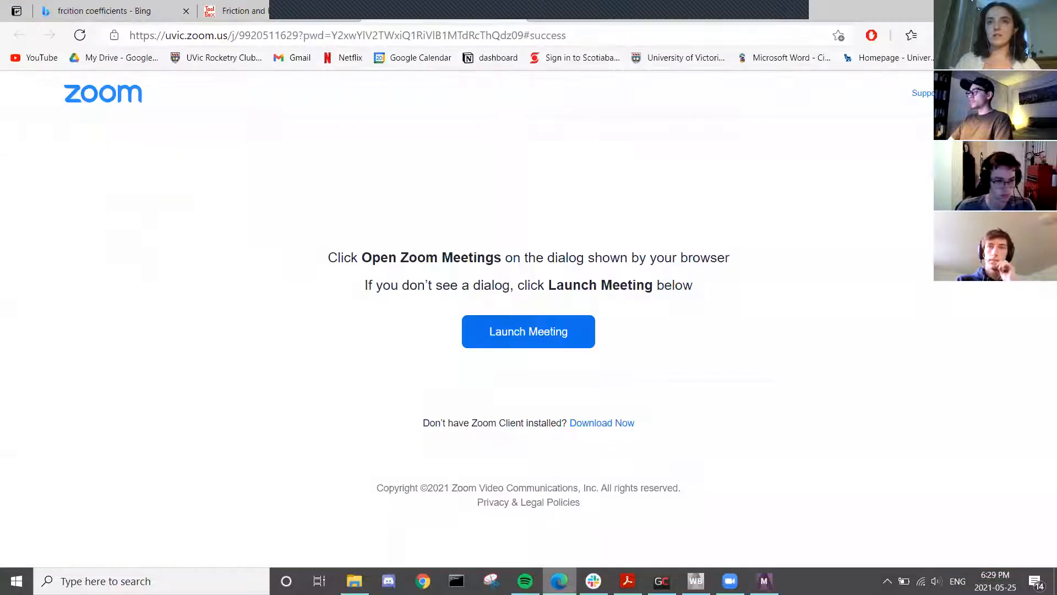
{"action": "left_click", "coordinate": [286, 16]}
{"action": "scroll", "coordinate": [418, 288], "scroll_direction": "up", "scroll_amount": 8}
{"action": "scroll", "coordinate": [418, 288], "scroll_direction": "up", "scroll_amount": 10}
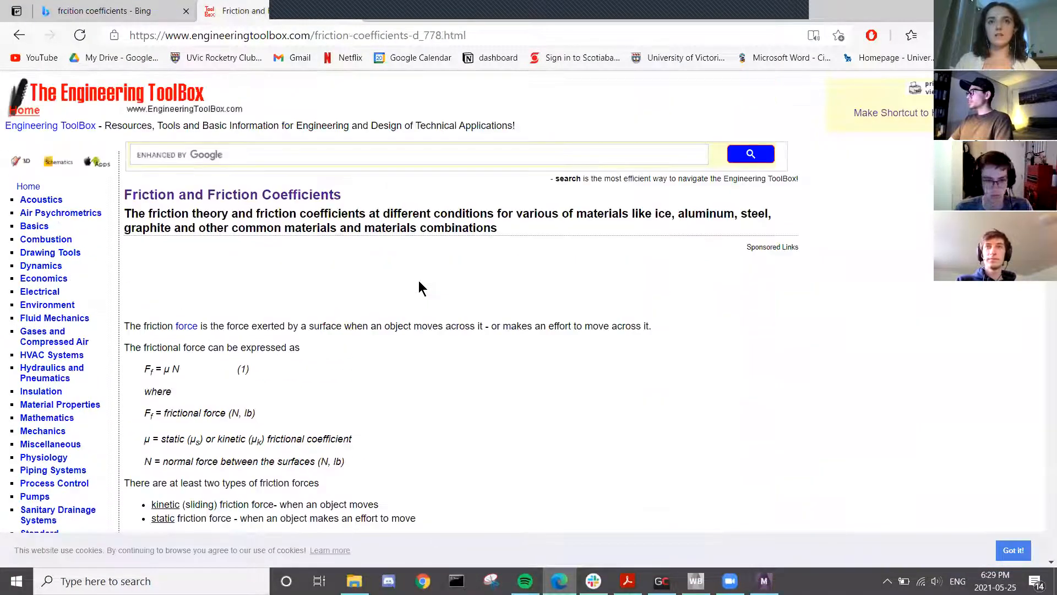
{"action": "left_click", "coordinate": [496, 40]}
{"action": "key", "text": "ctrl+c"}
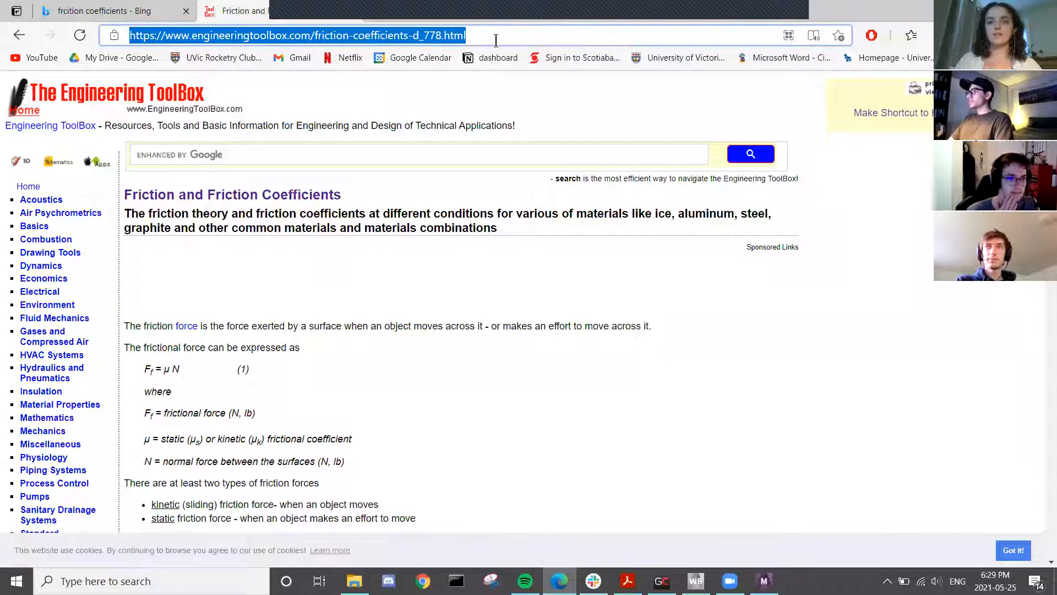
{"action": "scroll", "coordinate": [597, 321], "scroll_direction": "down", "scroll_amount": 20}
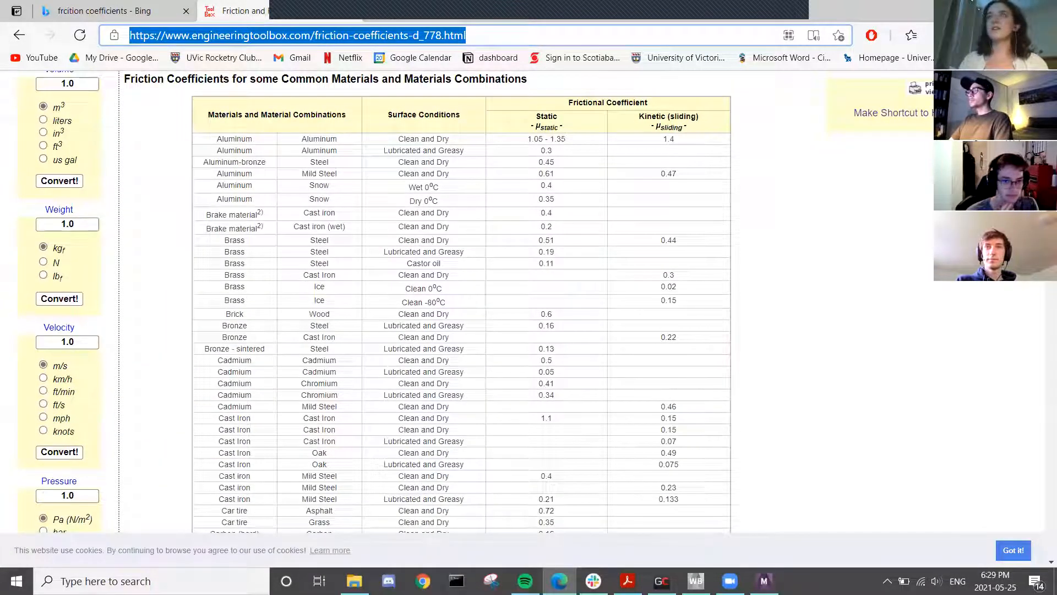
{"action": "left_click", "coordinate": [781, 23]}
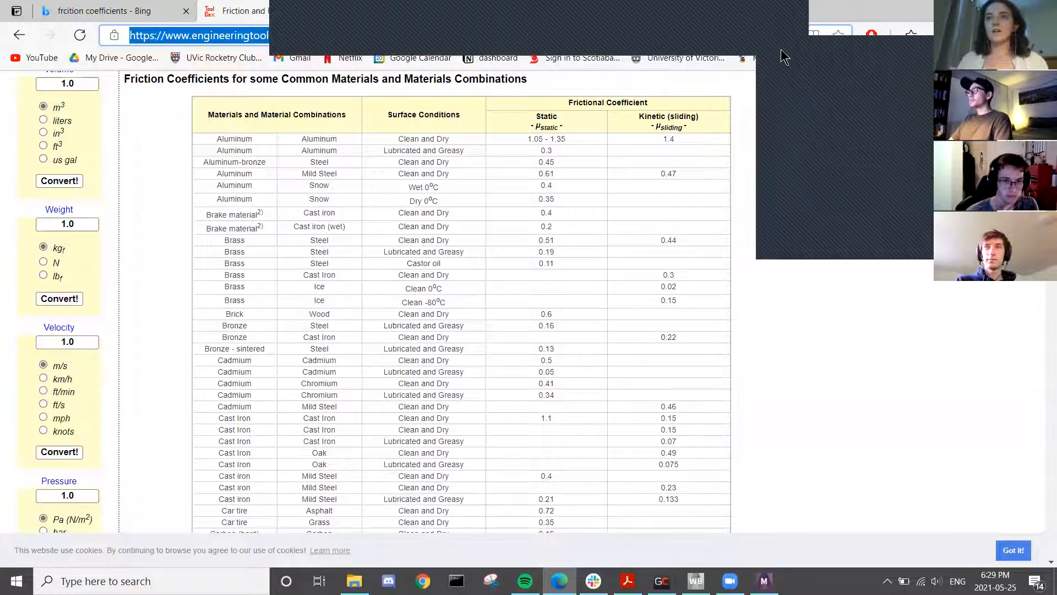
{"action": "key", "text": "ctrl+v"}
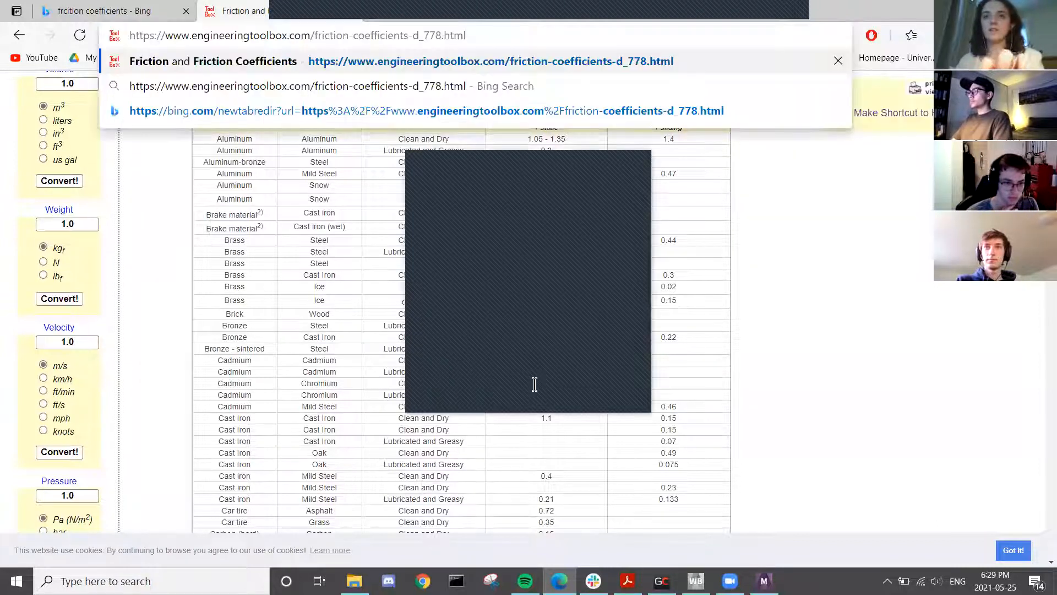
{"action": "key", "text": "Escape"}
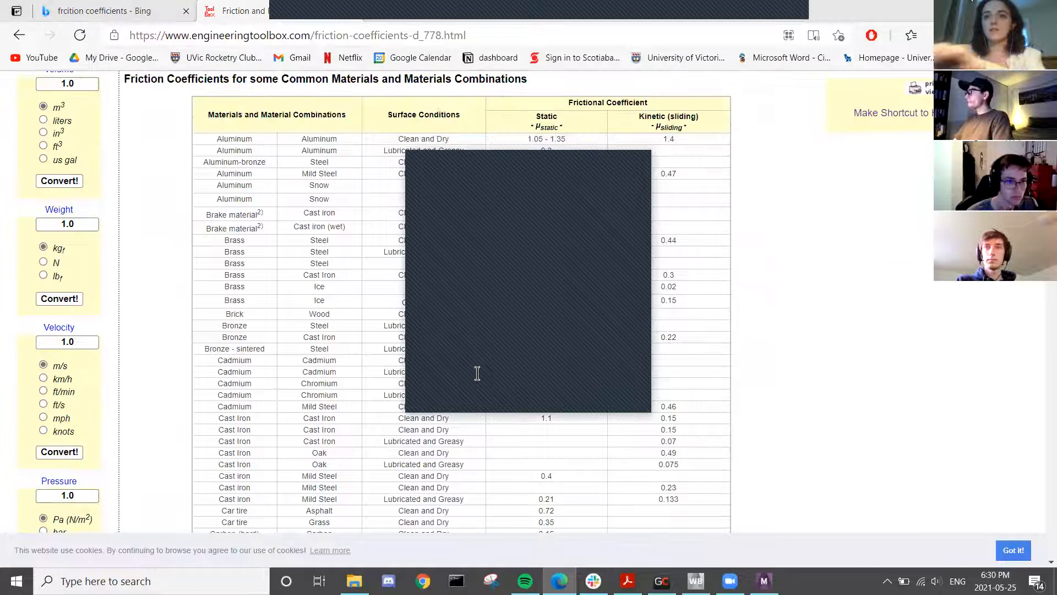
{"action": "left_click", "coordinate": [639, 164]}
{"action": "scroll", "coordinate": [342, 283], "scroll_direction": "down", "scroll_amount": 2}
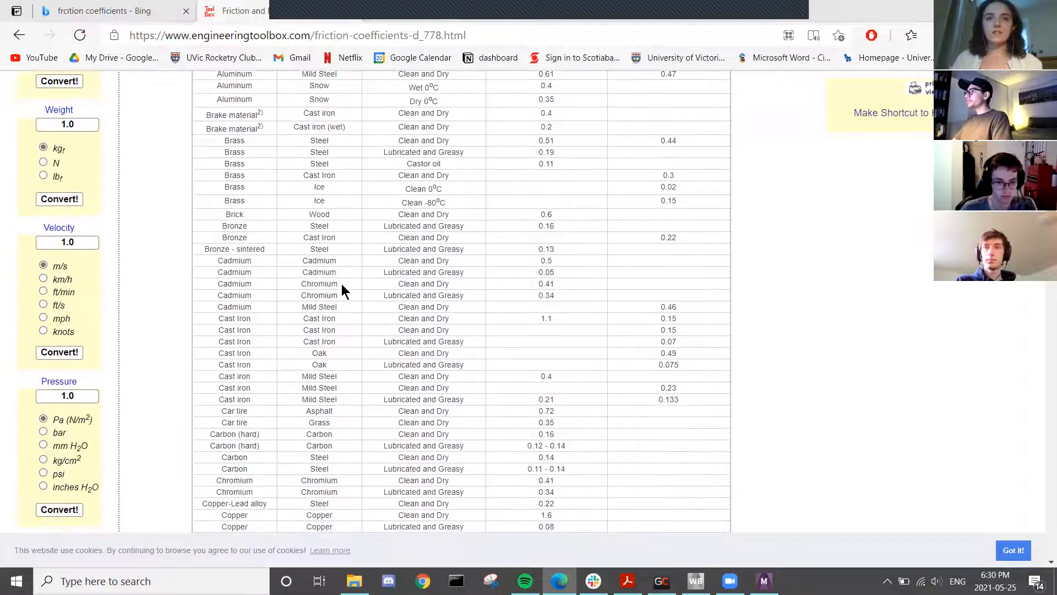
{"action": "scroll", "coordinate": [257, 240], "scroll_direction": "up", "scroll_amount": 2}
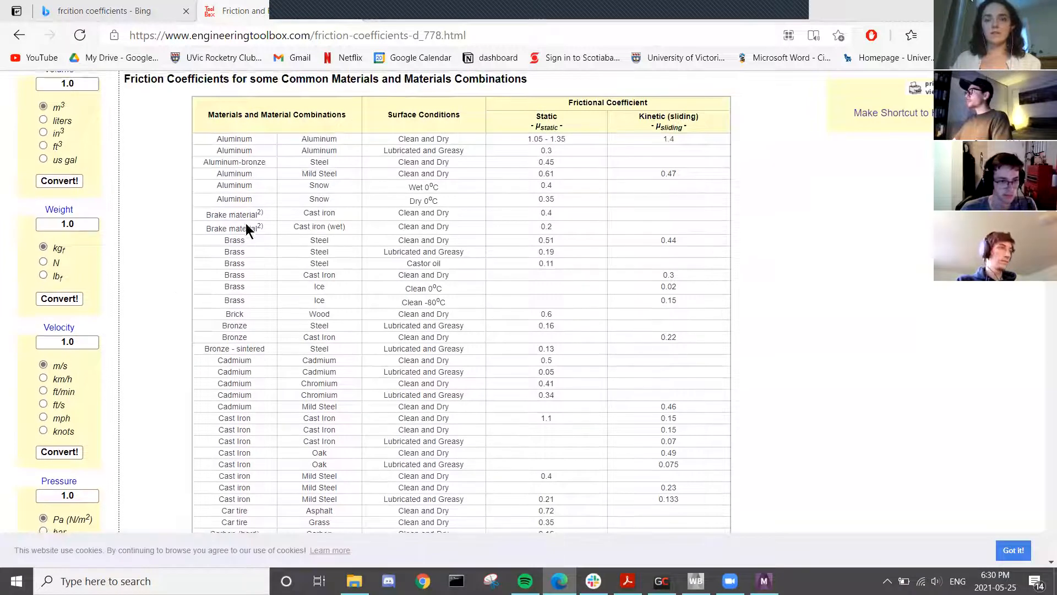
{"action": "double_click", "coordinate": [235, 240]}
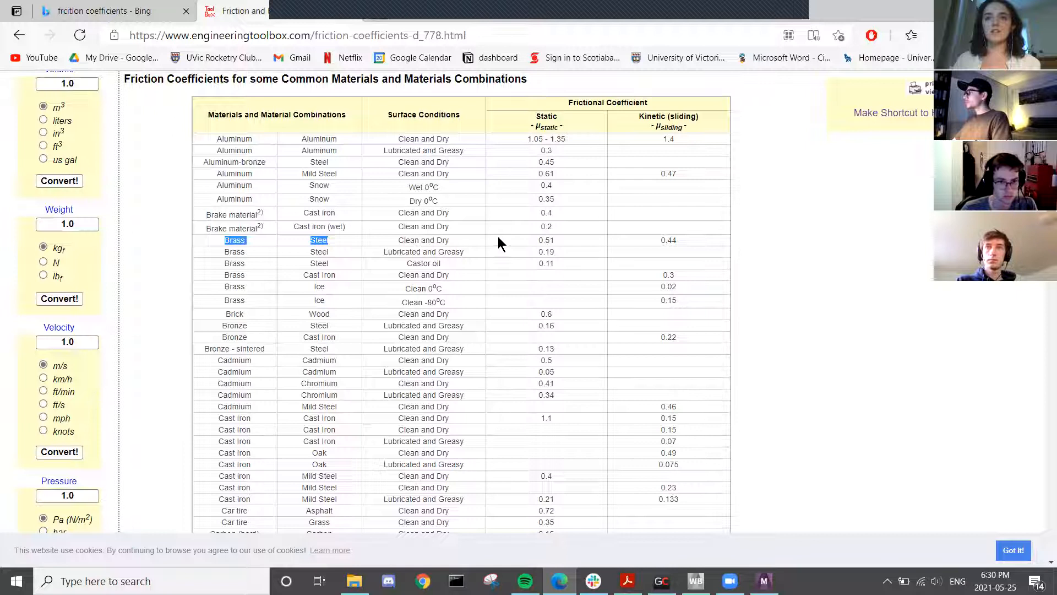
{"action": "left_click", "coordinate": [548, 238]}
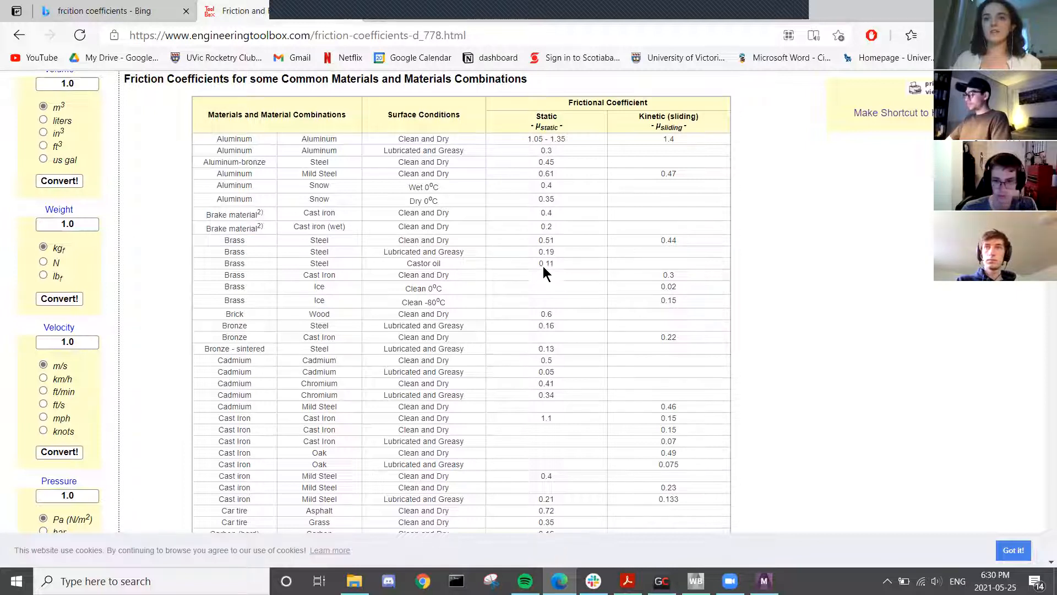
- Back in Mechanical, set the frictional contact's Friction Coefficient to 0.51
{"action": "left_click", "coordinate": [977, 9]}
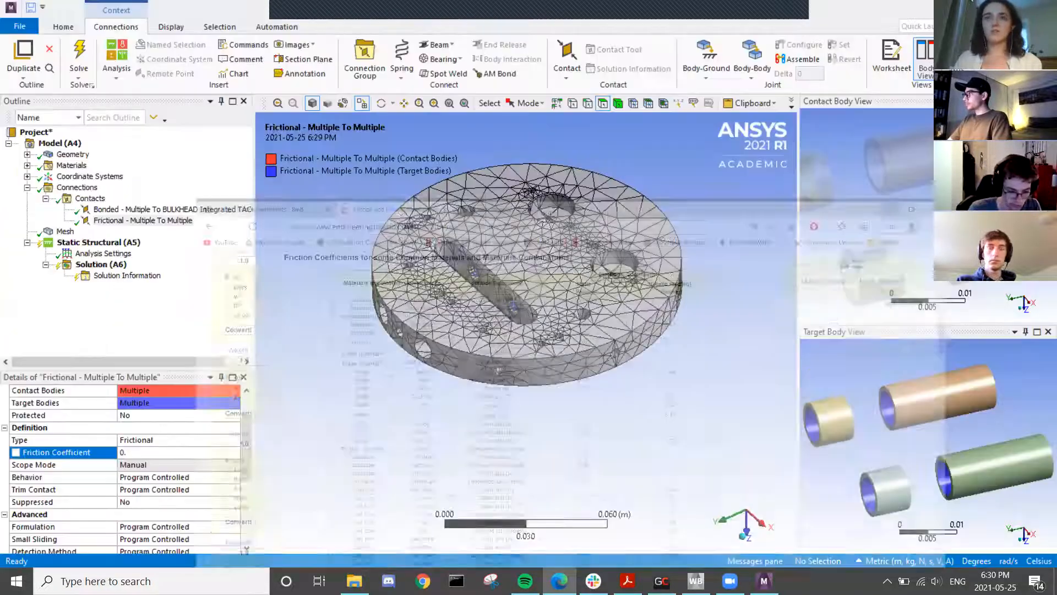
{"action": "left_click", "coordinate": [163, 451]}
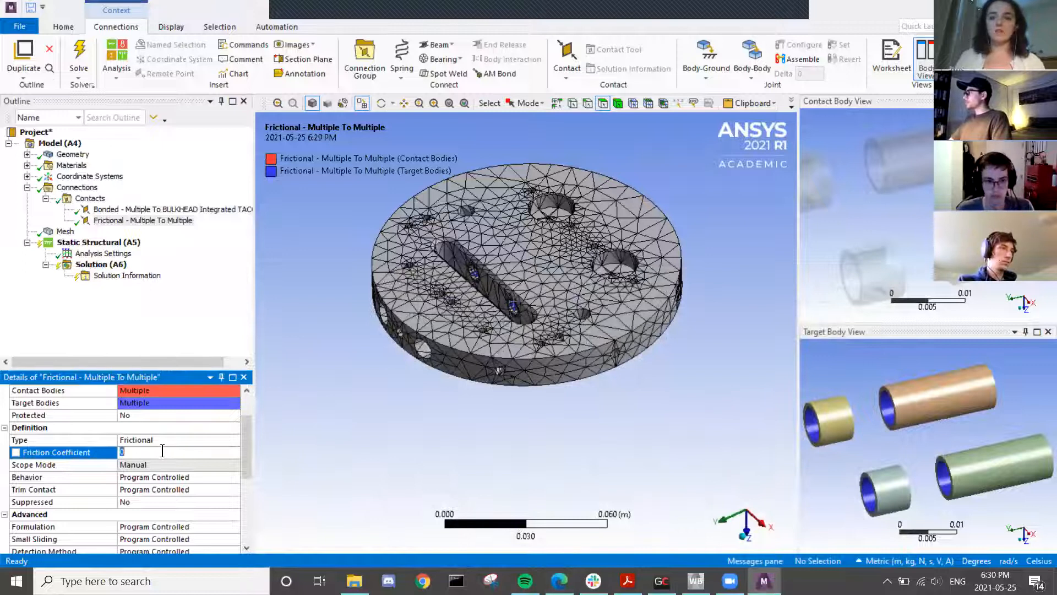
{"action": "type", "text": "0"}
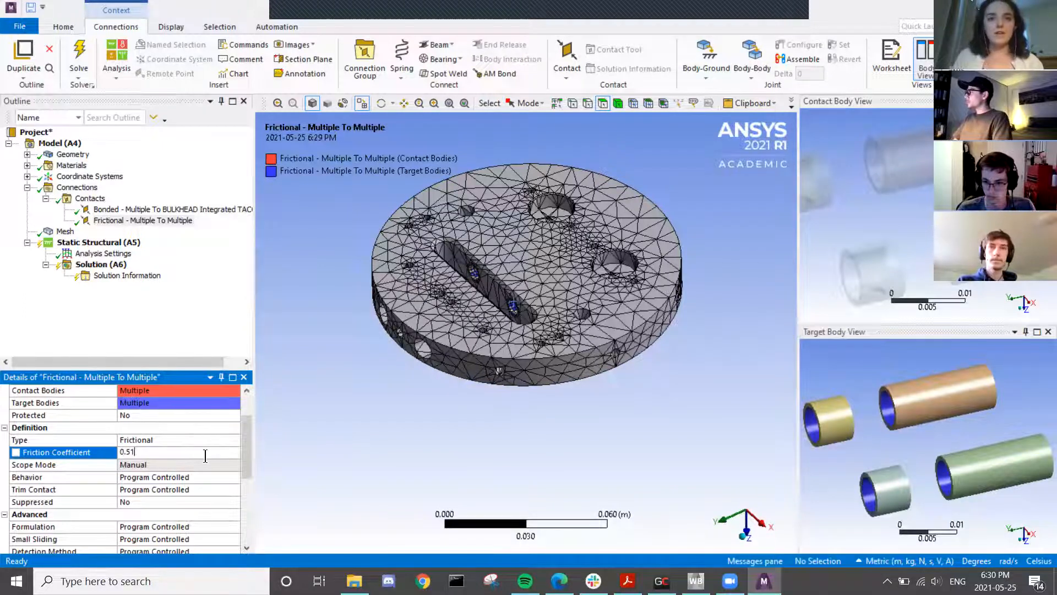
{"action": "scroll", "coordinate": [215, 449], "scroll_direction": "down", "scroll_amount": 2}
{"action": "scroll", "coordinate": [157, 494], "scroll_direction": "down", "scroll_amount": 1}
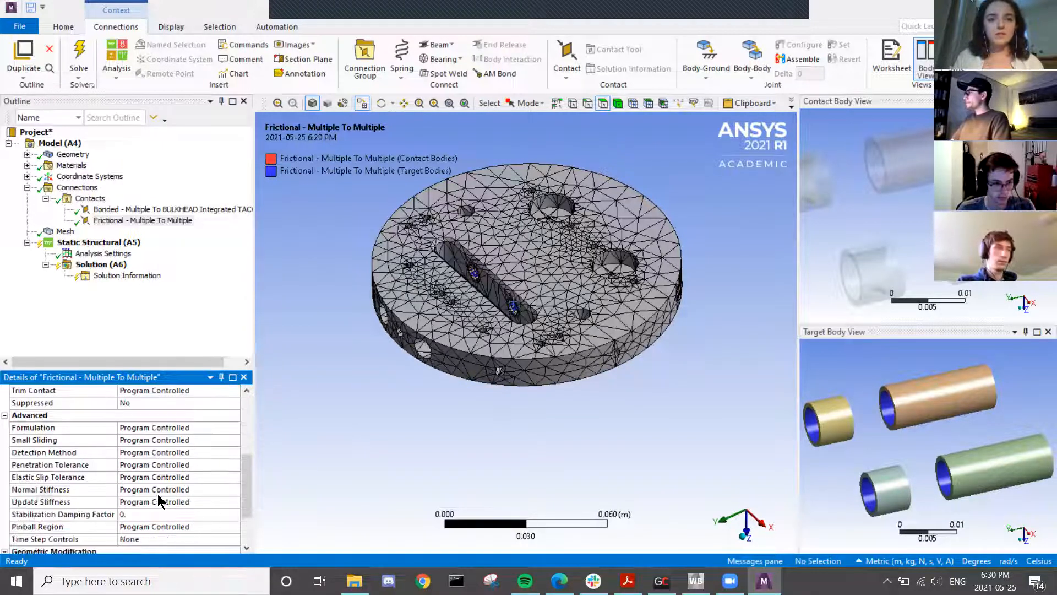
{"action": "scroll", "coordinate": [157, 494], "scroll_direction": "down", "scroll_amount": 3}
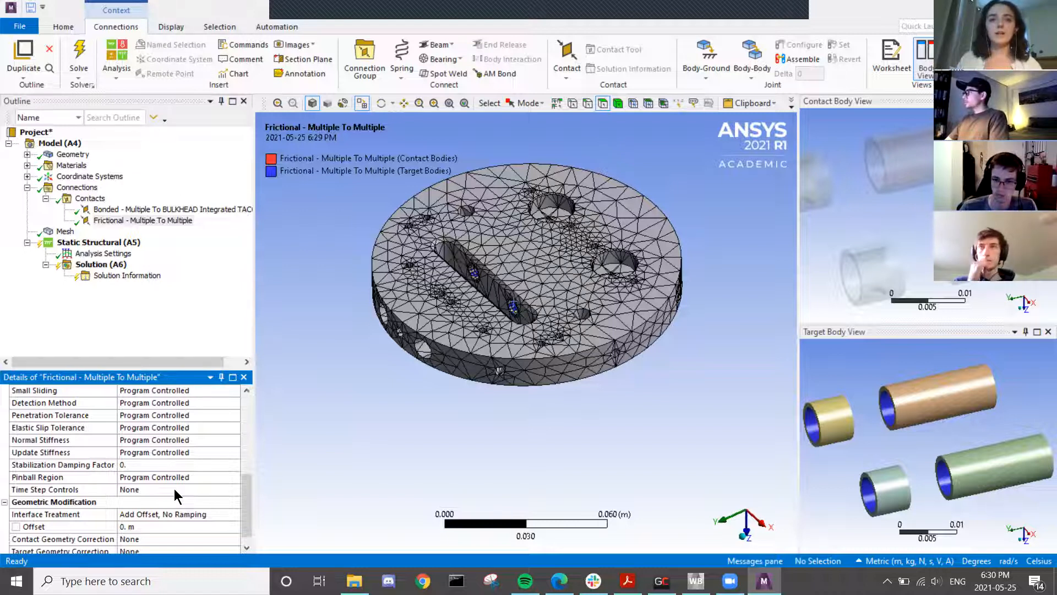
{"action": "scroll", "coordinate": [184, 495], "scroll_direction": "down", "scroll_amount": 1}
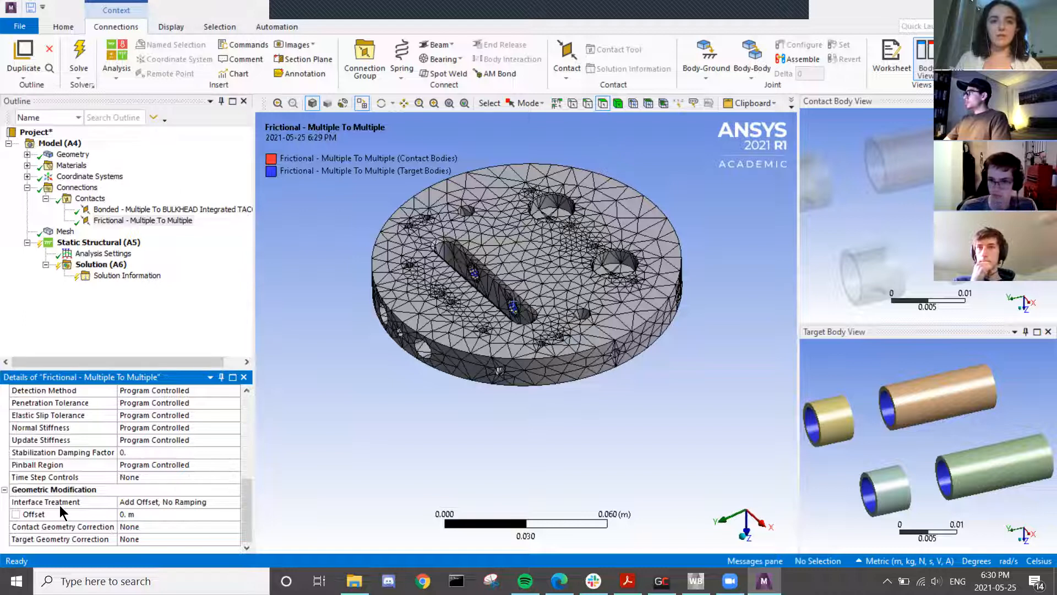
{"action": "scroll", "coordinate": [69, 494], "scroll_direction": "up", "scroll_amount": 5}
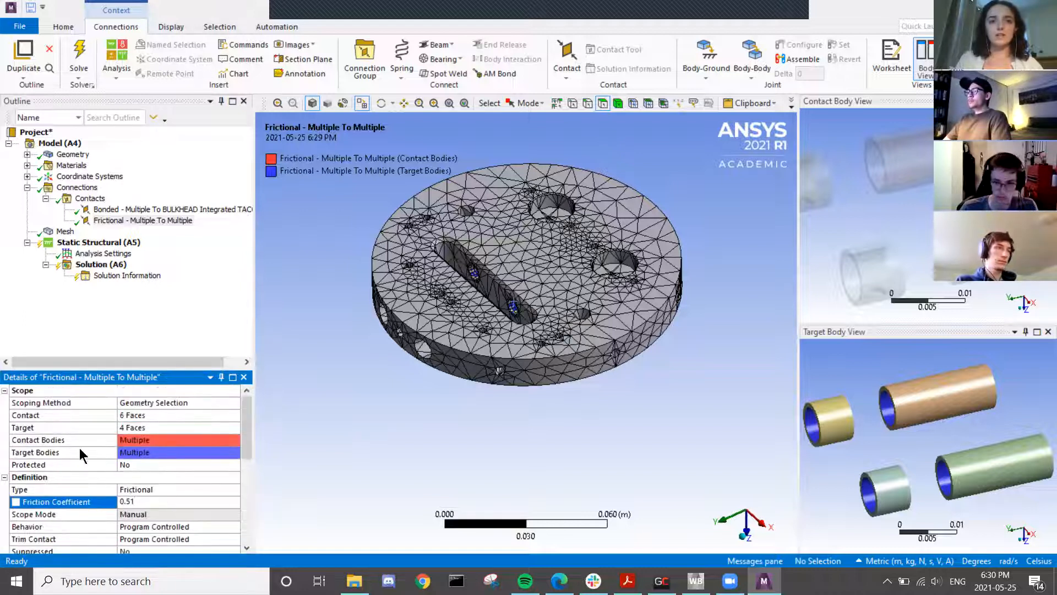
{"action": "scroll", "coordinate": [161, 464], "scroll_direction": "down", "scroll_amount": 2}
{"action": "scroll", "coordinate": [162, 464], "scroll_direction": "down", "scroll_amount": 3}
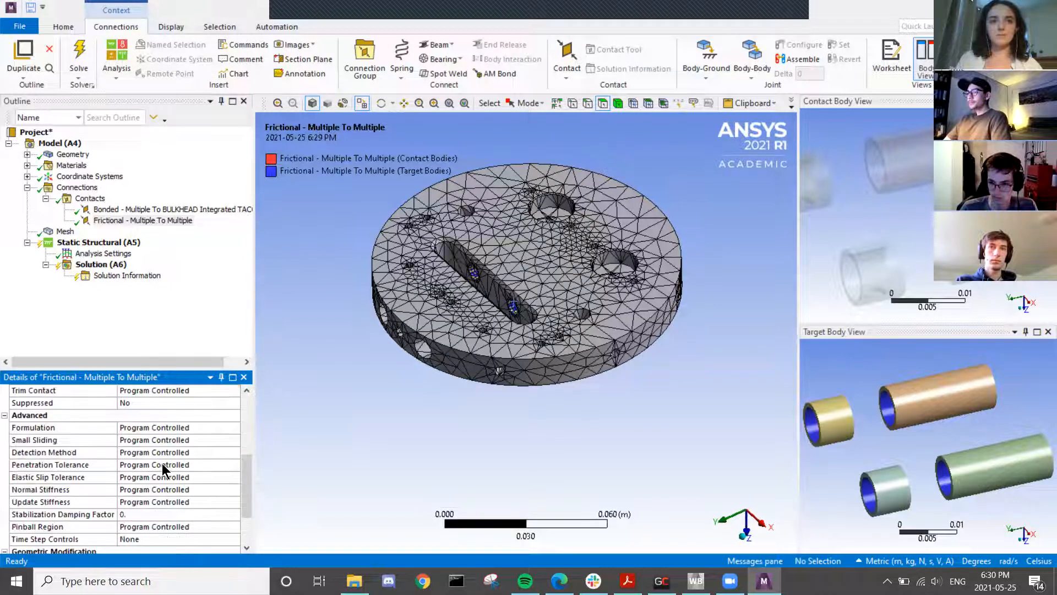
{"action": "scroll", "coordinate": [151, 463], "scroll_direction": "down", "scroll_amount": 2}
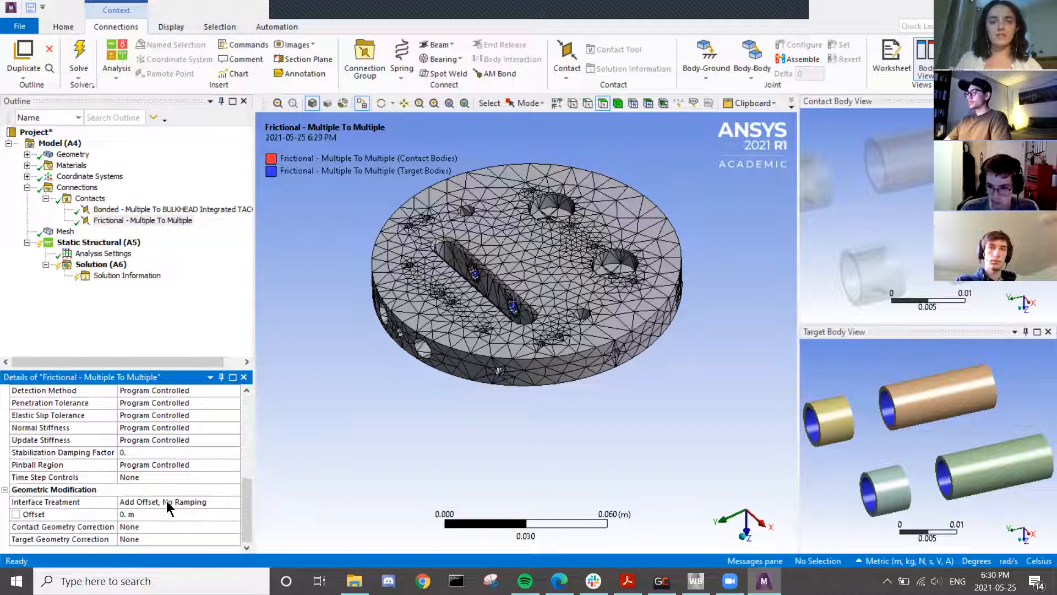
{"action": "scroll", "coordinate": [166, 501], "scroll_direction": "up", "scroll_amount": 3}
{"action": "scroll", "coordinate": [121, 468], "scroll_direction": "up", "scroll_amount": 3}
{"action": "scroll", "coordinate": [121, 468], "scroll_direction": "down", "scroll_amount": 3}
- Set the contact's Interface Treatment to Adjust to Touch
{"action": "left_click", "coordinate": [121, 468]}
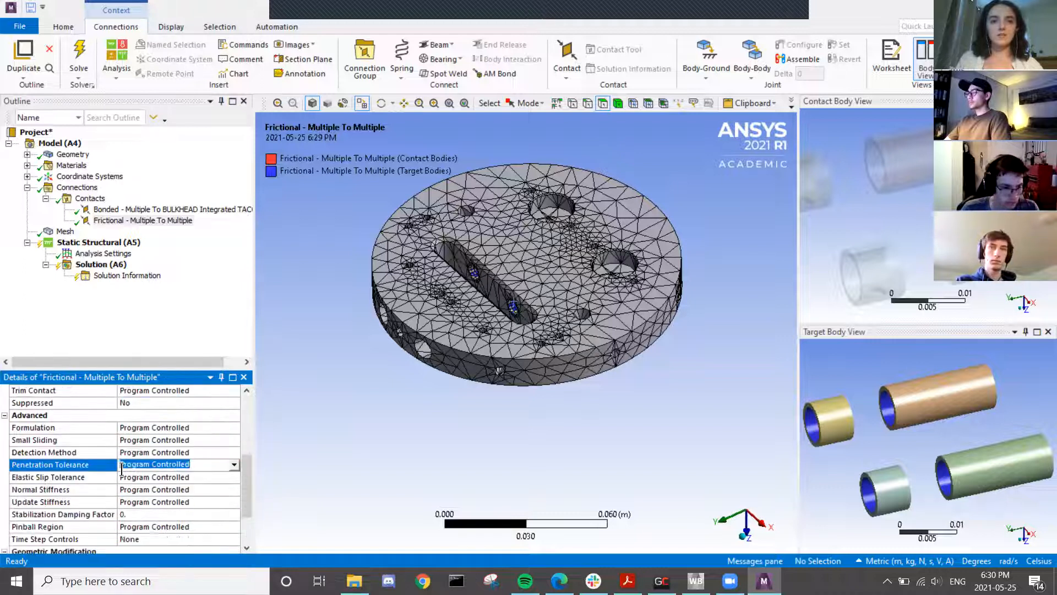
{"action": "scroll", "coordinate": [122, 512], "scroll_direction": "down", "scroll_amount": 2}
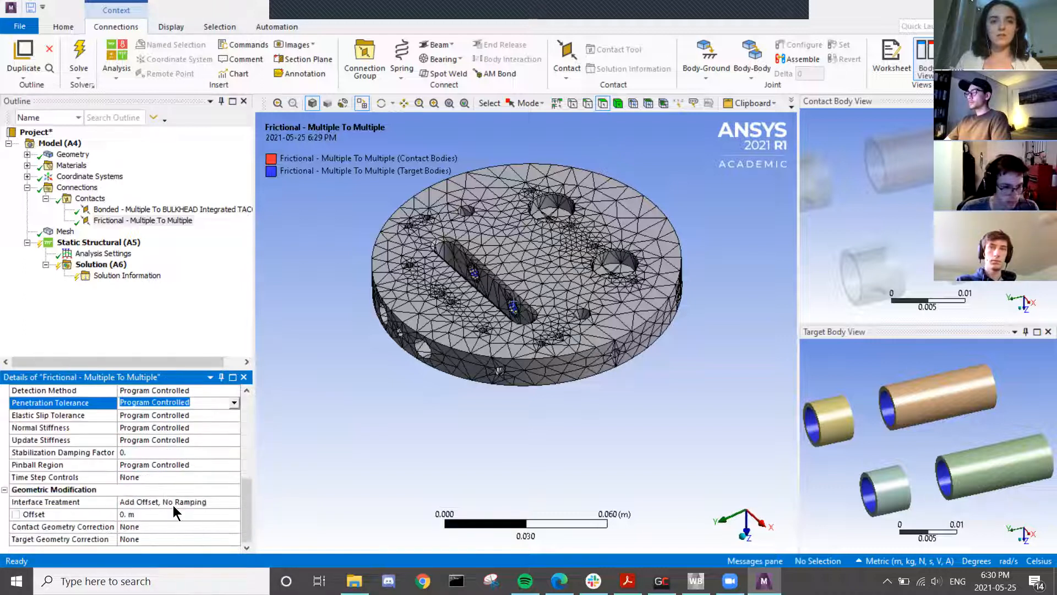
{"action": "left_click", "coordinate": [141, 500]}
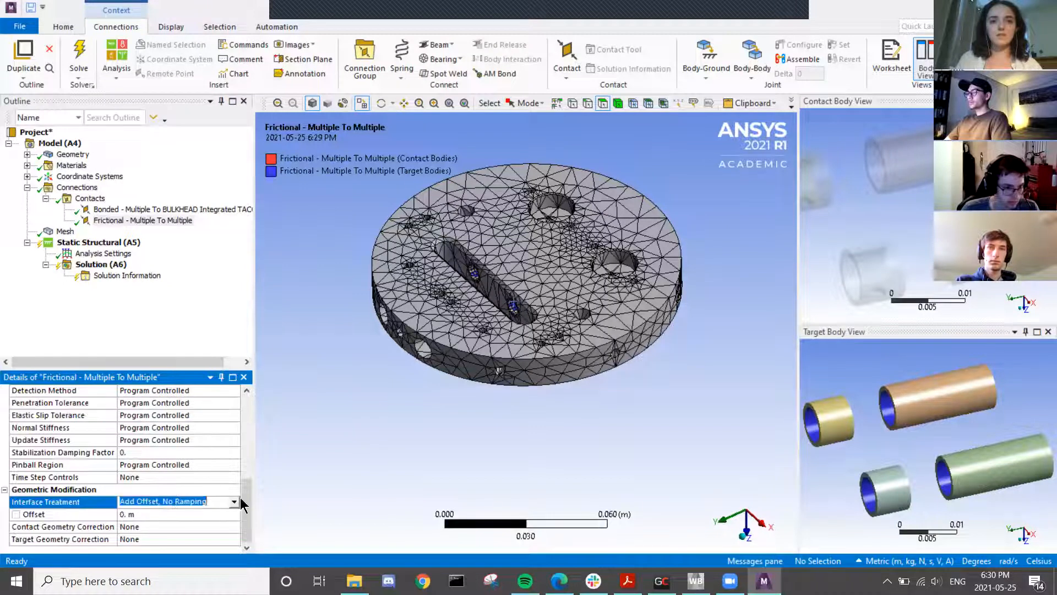
{"action": "left_click", "coordinate": [235, 502]}
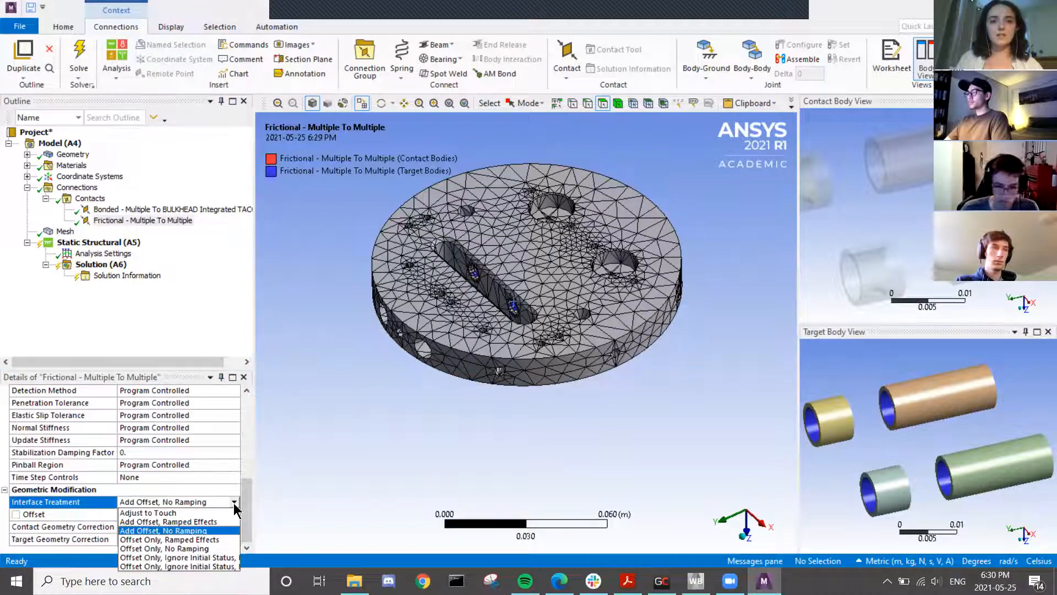
{"action": "left_click", "coordinate": [201, 511]}
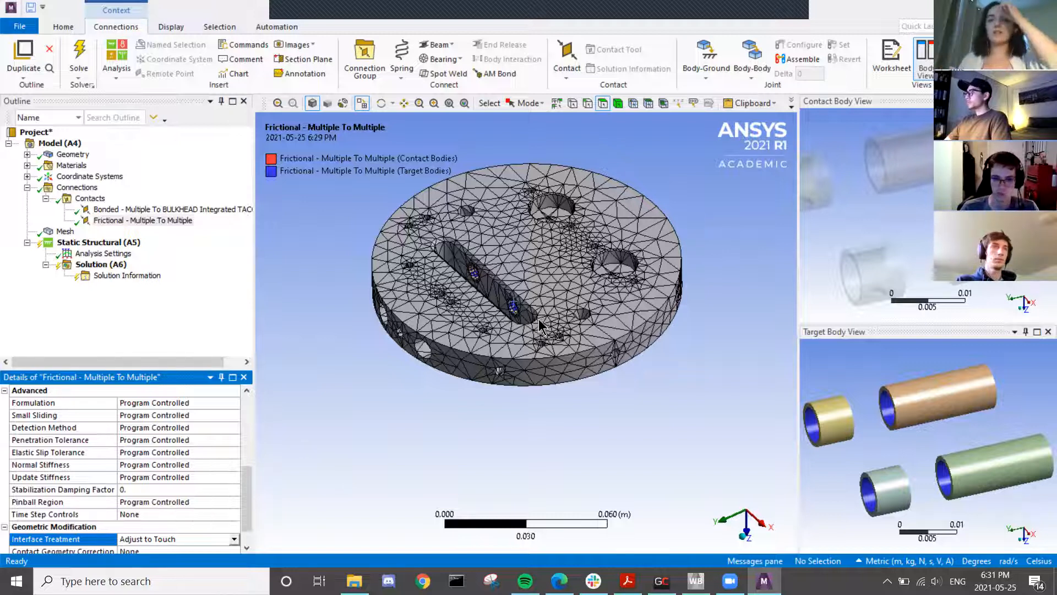
{"action": "scroll", "coordinate": [540, 325], "scroll_direction": "down", "scroll_amount": 2}
{"action": "scroll", "coordinate": [188, 478], "scroll_direction": "up", "scroll_amount": 4}
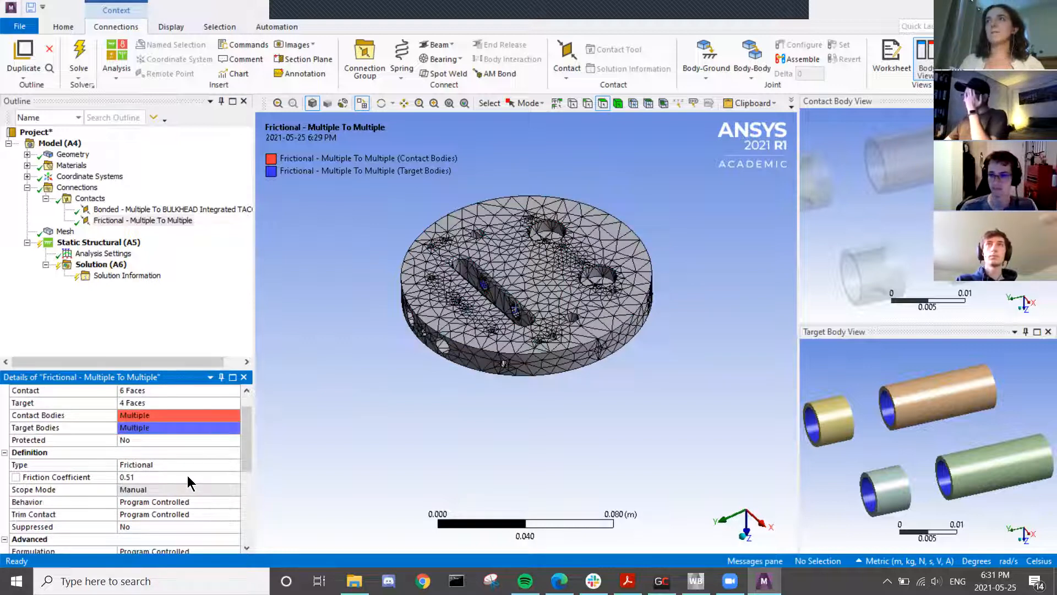
{"action": "scroll", "coordinate": [192, 471], "scroll_direction": "up", "scroll_amount": 1}
{"action": "scroll", "coordinate": [526, 291], "scroll_direction": "up", "scroll_amount": 2}
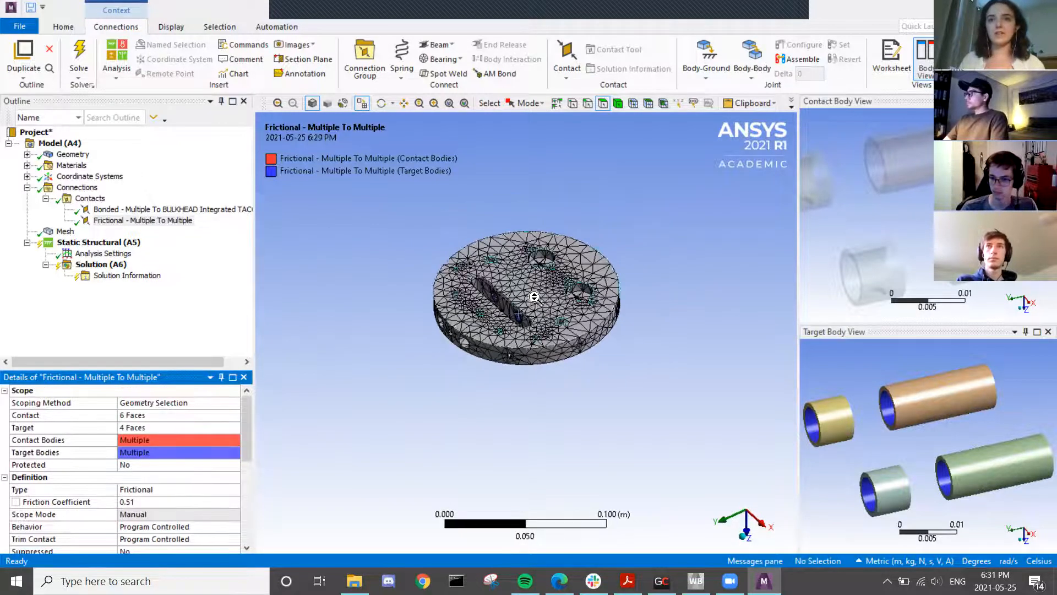
{"action": "middle_click_drag", "start_coordinate": [526, 292], "coordinate": [437, 266]}
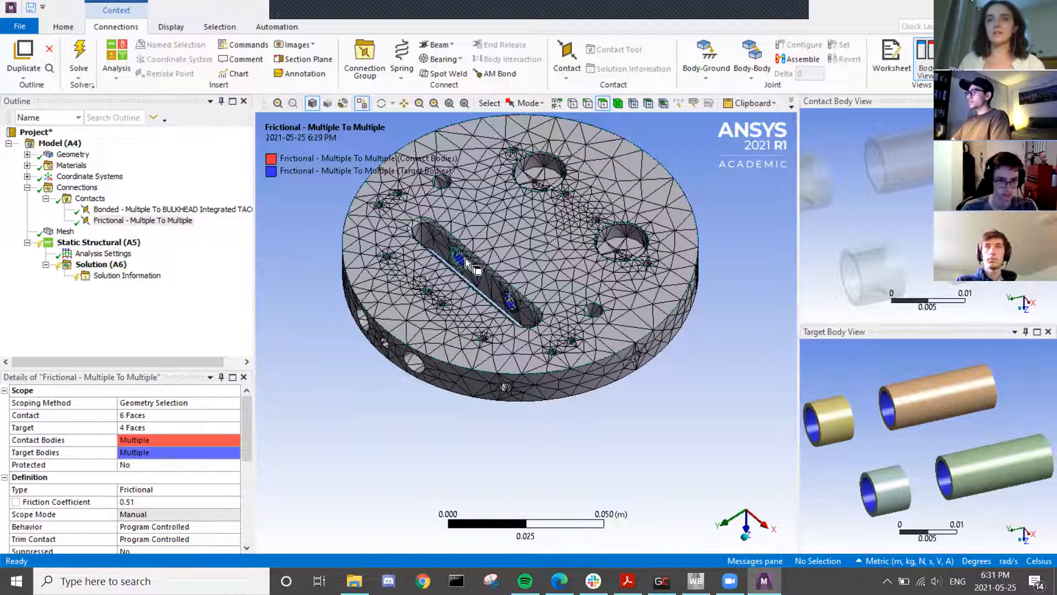
- Show all bodies again and rotate the model to a near edge-on view
{"action": "right_click", "coordinate": [312, 260]}
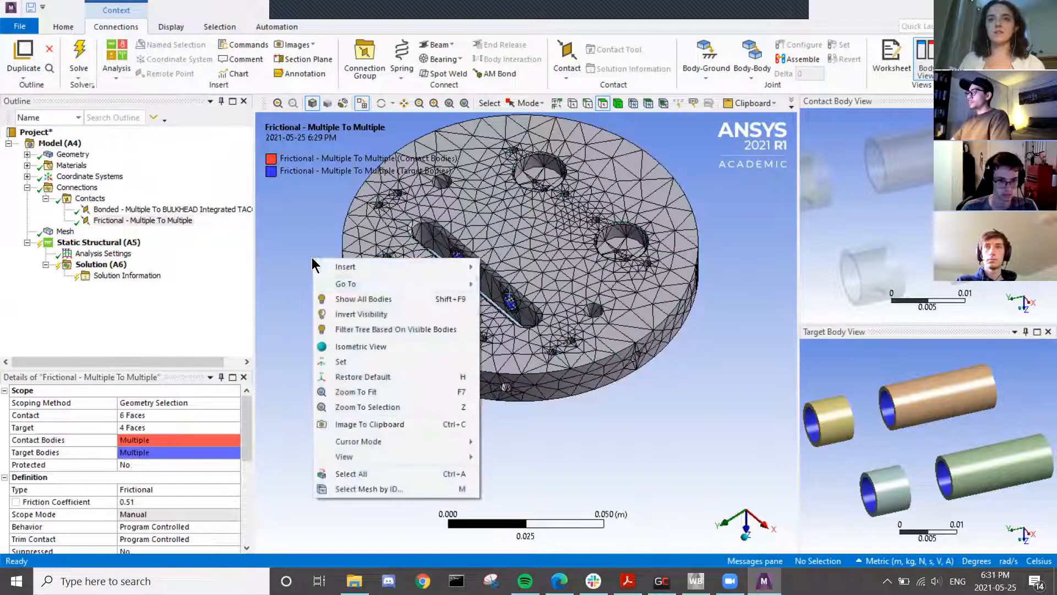
{"action": "left_click", "coordinate": [366, 299]}
{"action": "middle_click_drag", "start_coordinate": [514, 389], "coordinate": [577, 355]}
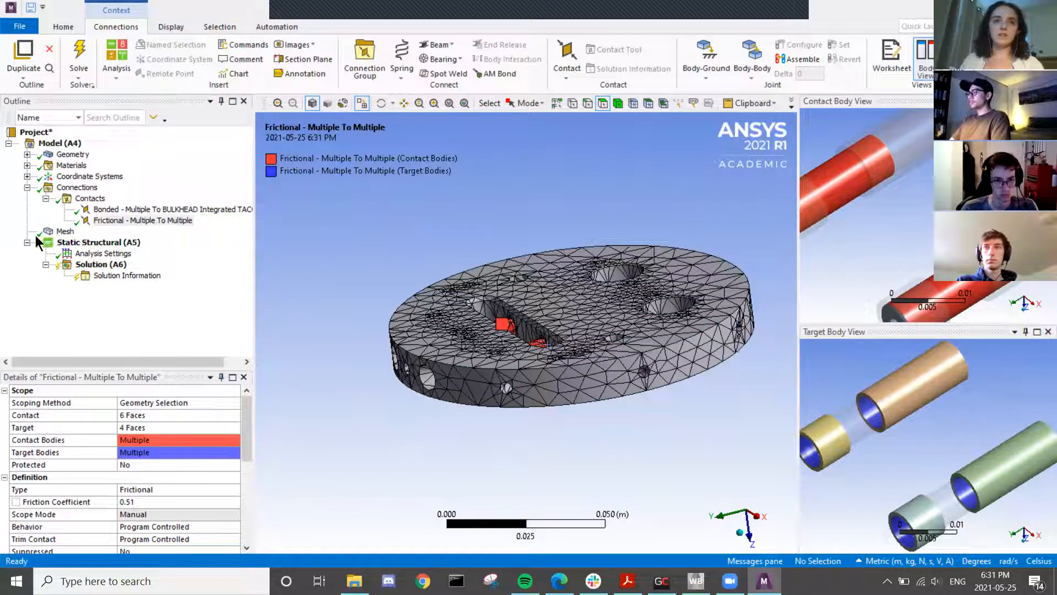
- Insert a Cylindrical Support under Static Structural and check its radial setting
{"action": "right_click", "coordinate": [106, 250]}
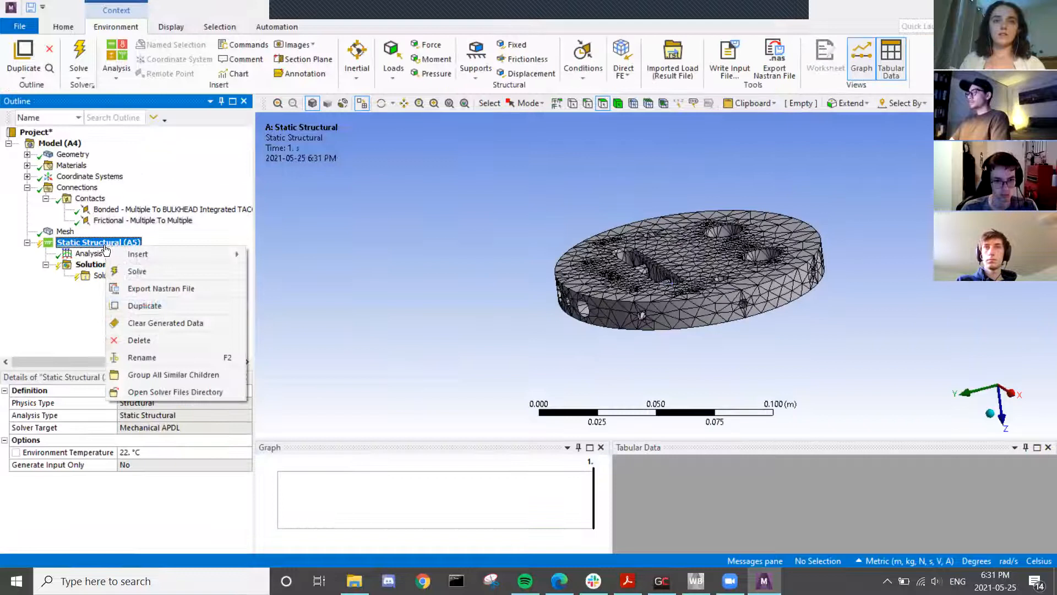
{"action": "mouse_move", "coordinate": [176, 252]}
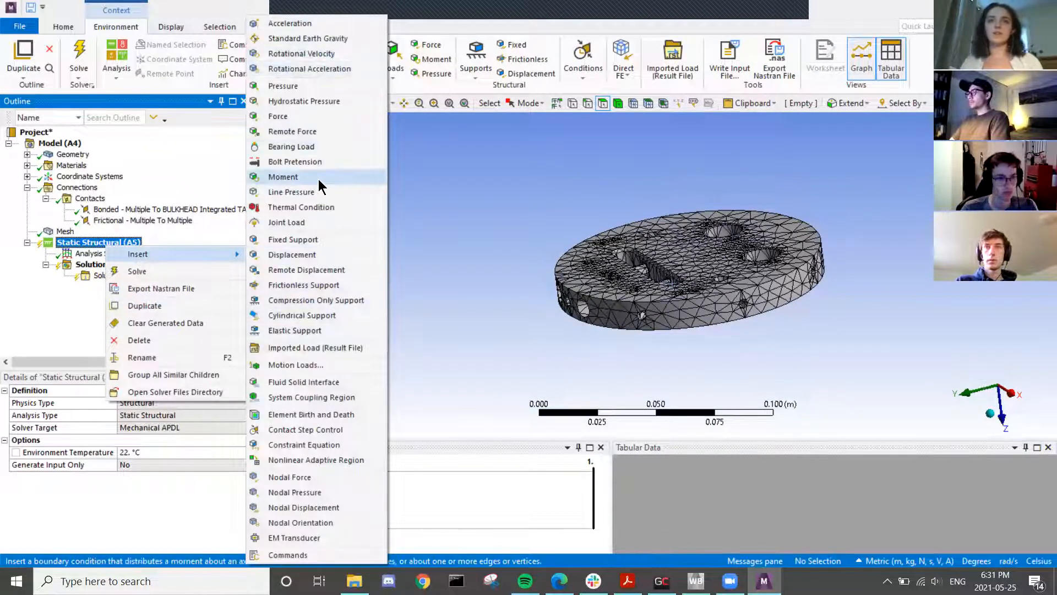
{"action": "left_click", "coordinate": [299, 320]}
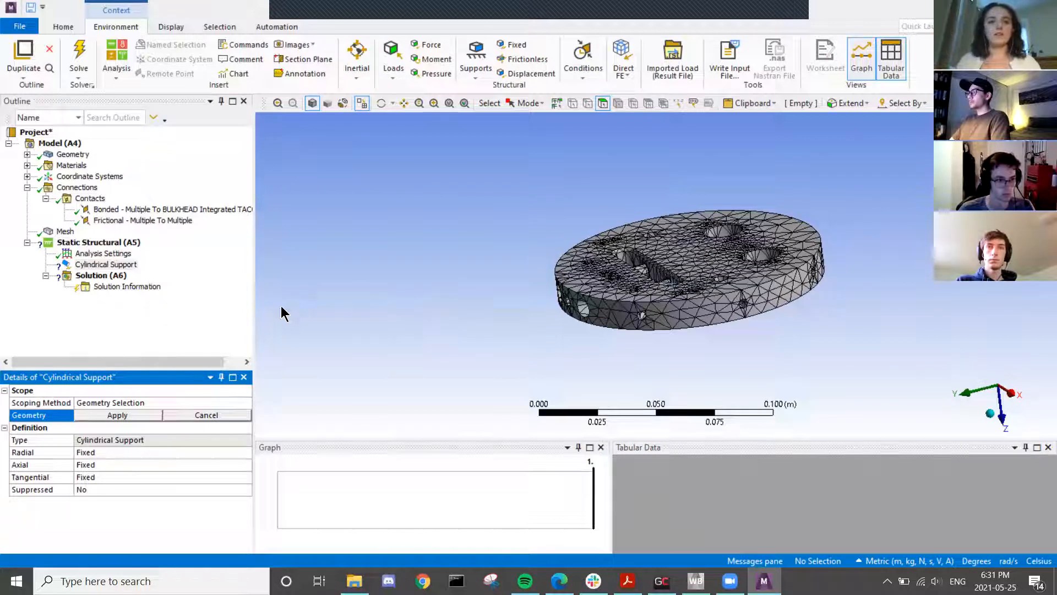
{"action": "left_click", "coordinate": [94, 454]}
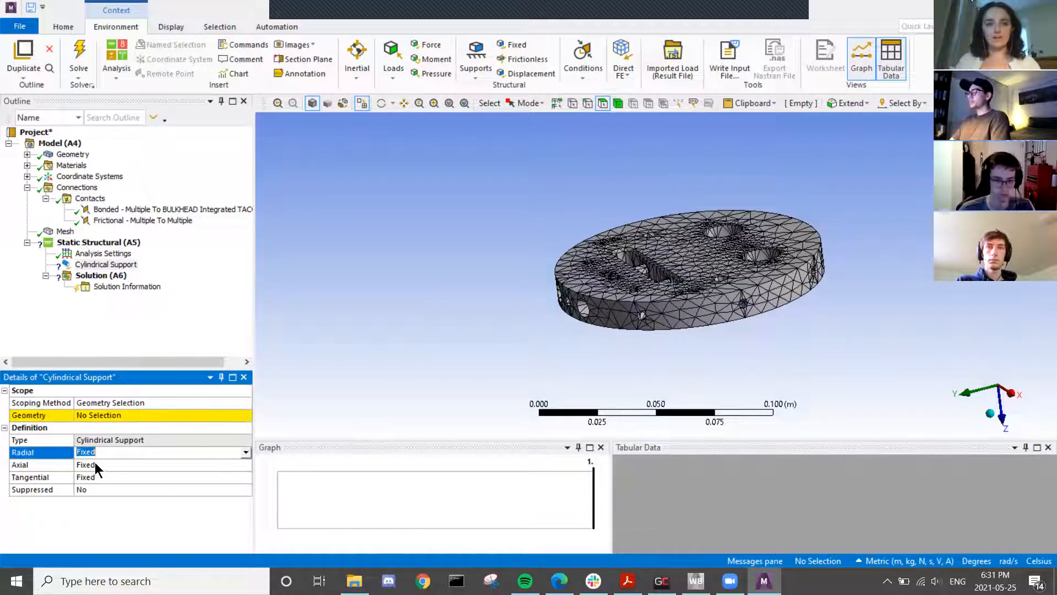
{"action": "left_click", "coordinate": [104, 415]}
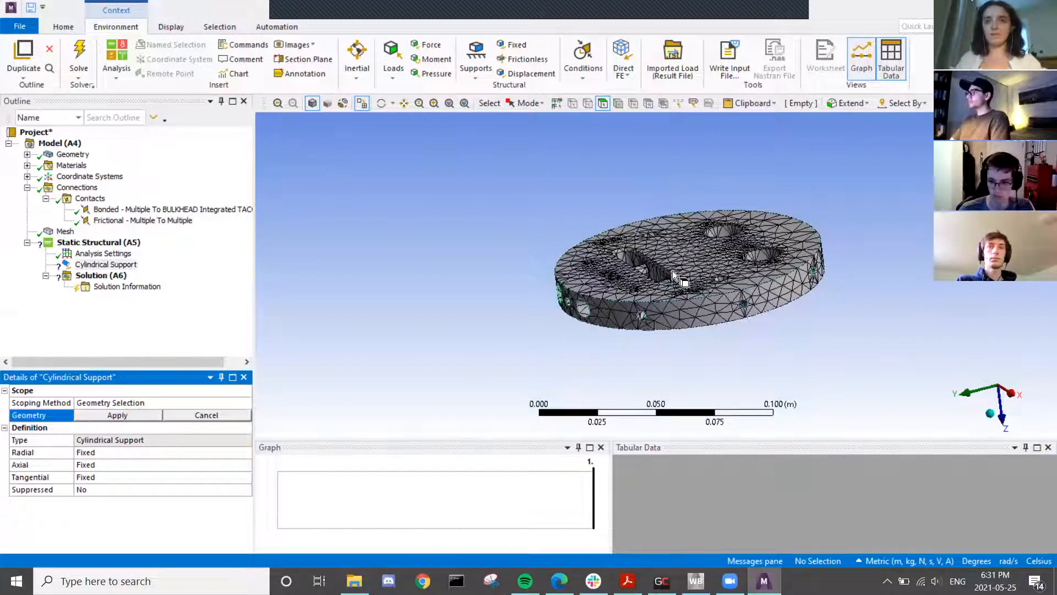
- Pick the first three rim-hole faces on the disc while orbiting it
{"action": "scroll", "coordinate": [676, 280], "scroll_direction": "up", "scroll_amount": 4}
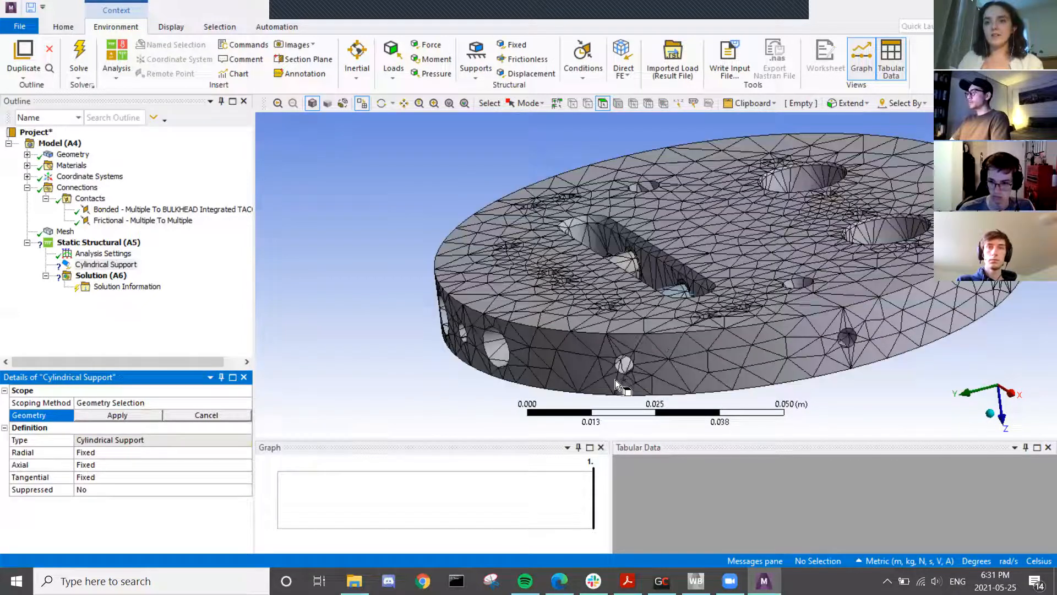
{"action": "left_click", "coordinate": [622, 369]}
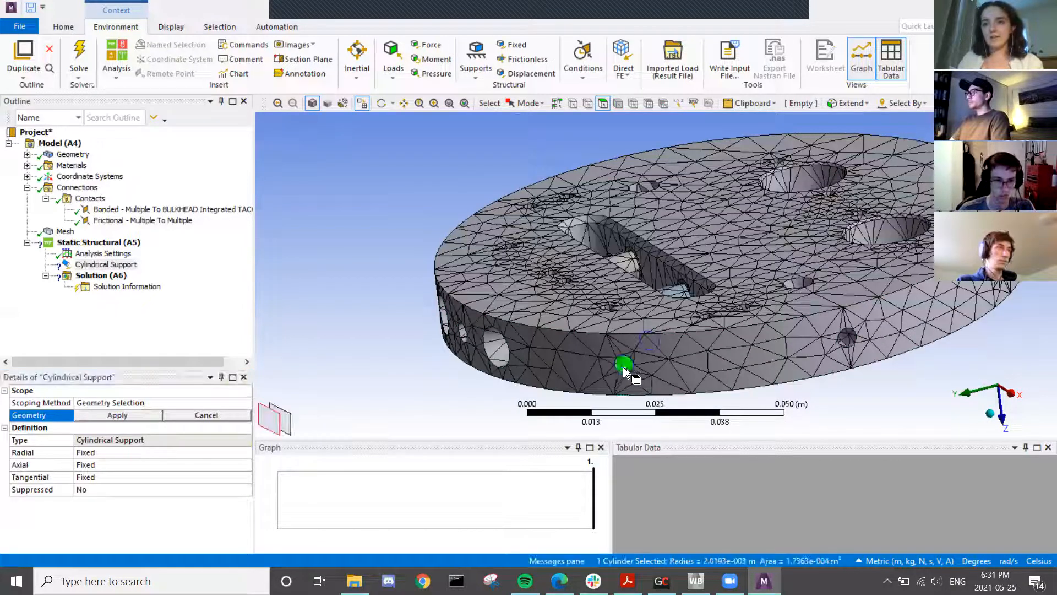
{"action": "left_click", "coordinate": [846, 341], "text": "ctrl"}
{"action": "middle_click_drag", "start_coordinate": [761, 368], "coordinate": [722, 361]}
{"action": "scroll", "coordinate": [760, 371], "scroll_direction": "up", "scroll_amount": 2}
{"action": "scroll", "coordinate": [785, 369], "scroll_direction": "down", "scroll_amount": 2}
{"action": "scroll", "coordinate": [785, 370], "scroll_direction": "down", "scroll_amount": 4}
{"action": "middle_click_drag", "start_coordinate": [826, 366], "coordinate": [588, 259]}
{"action": "scroll", "coordinate": [755, 371], "scroll_direction": "up", "scroll_amount": 2}
{"action": "scroll", "coordinate": [579, 247], "scroll_direction": "up", "scroll_amount": 2}
{"action": "left_click", "coordinate": [571, 260], "text": "ctrl"}
- Add five more hole faces and apply all eight to the support's Geometry
{"action": "middle_click_drag", "start_coordinate": [652, 280], "coordinate": [763, 246]}
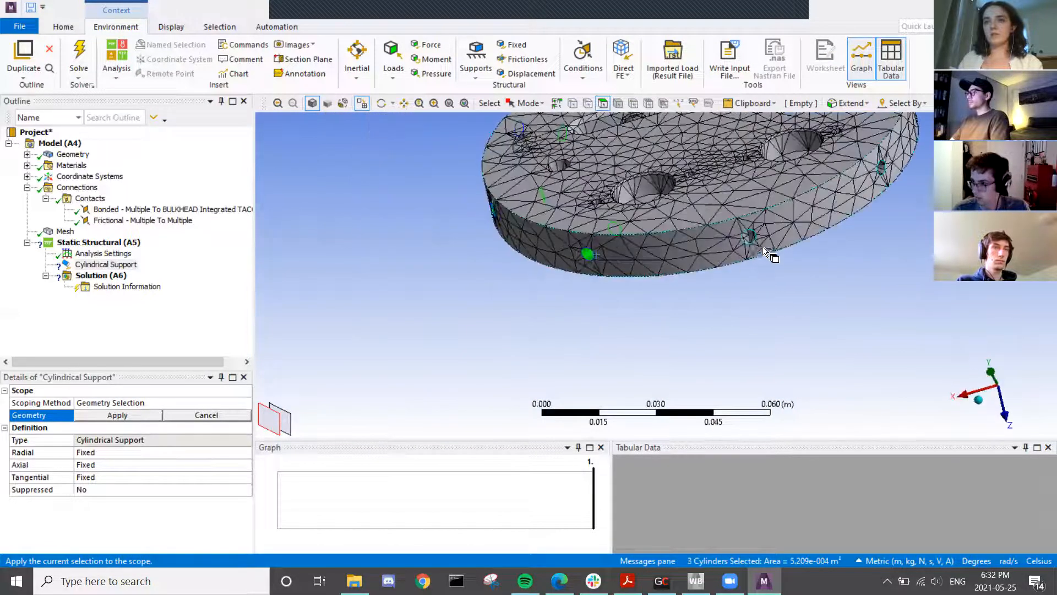
{"action": "left_click", "coordinate": [749, 239], "text": "ctrl"}
{"action": "middle_click_drag", "start_coordinate": [801, 308], "coordinate": [698, 258]}
{"action": "left_click", "coordinate": [695, 250], "text": "ctrl"}
{"action": "middle_click_drag", "start_coordinate": [800, 317], "coordinate": [632, 291]}
{"action": "left_click", "coordinate": [633, 292], "text": "ctrl"}
{"action": "middle_click_drag", "start_coordinate": [670, 334], "coordinate": [666, 253]}
{"action": "left_click", "coordinate": [658, 239], "text": "ctrl"}
{"action": "left_click", "coordinate": [814, 183], "text": "ctrl"}
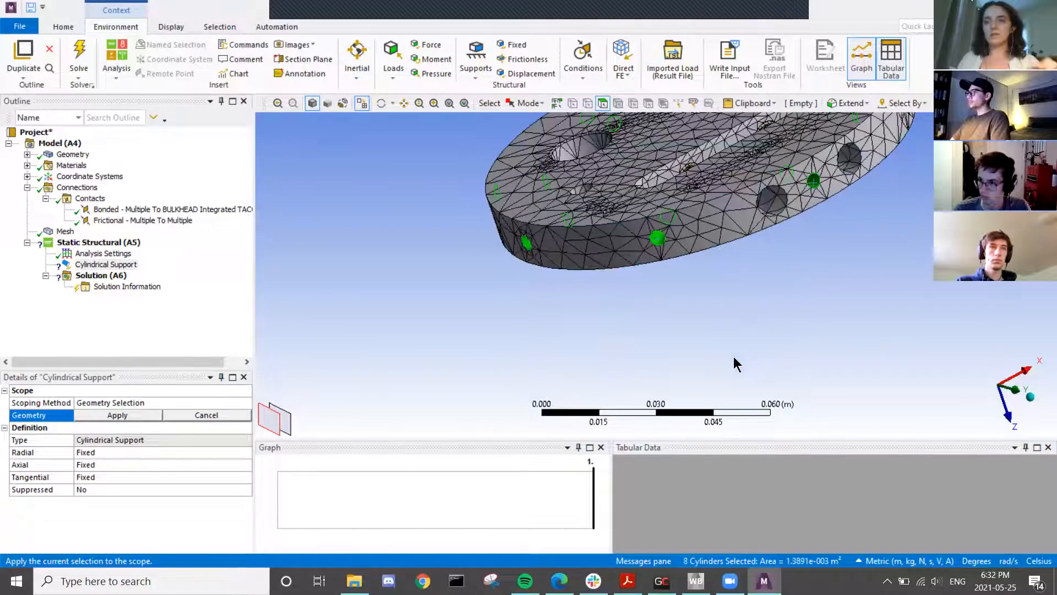
{"action": "scroll", "coordinate": [815, 274], "scroll_direction": "down", "scroll_amount": 2}
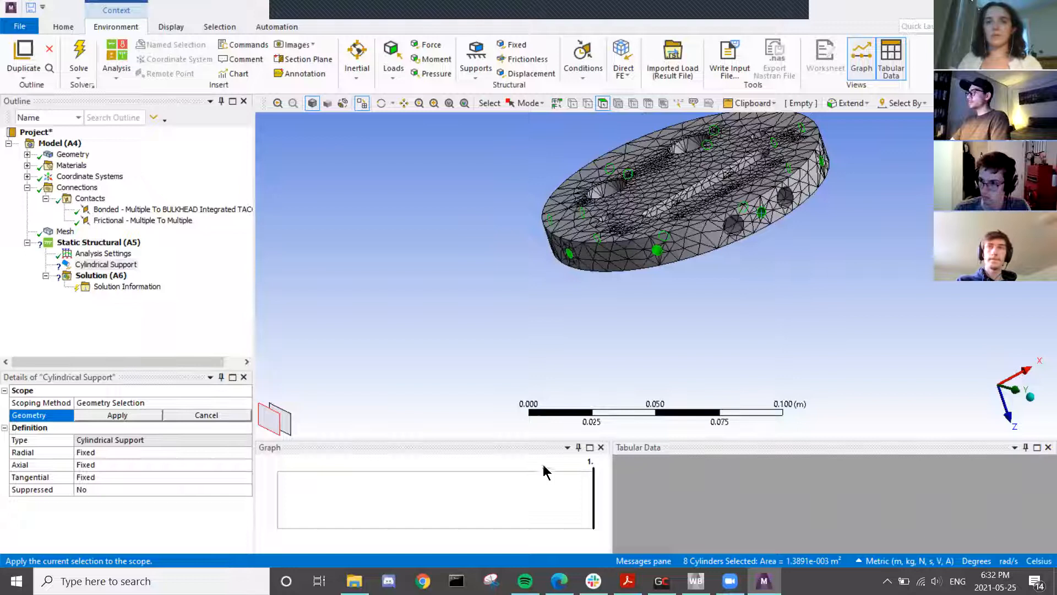
{"action": "left_click", "coordinate": [98, 416]}
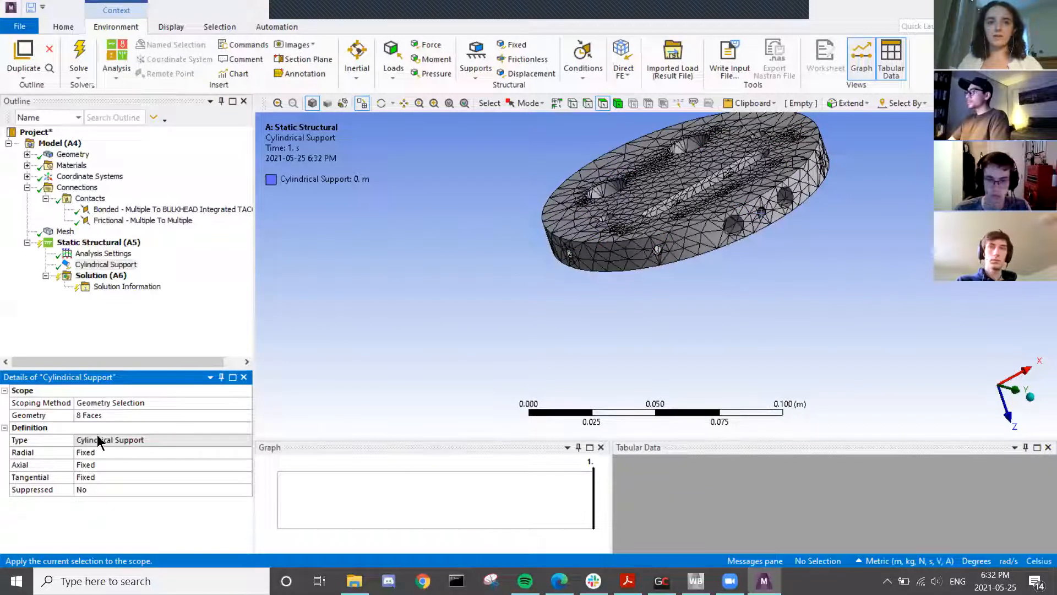
{"action": "left_click", "coordinate": [107, 477]}
{"action": "left_click", "coordinate": [96, 464]}
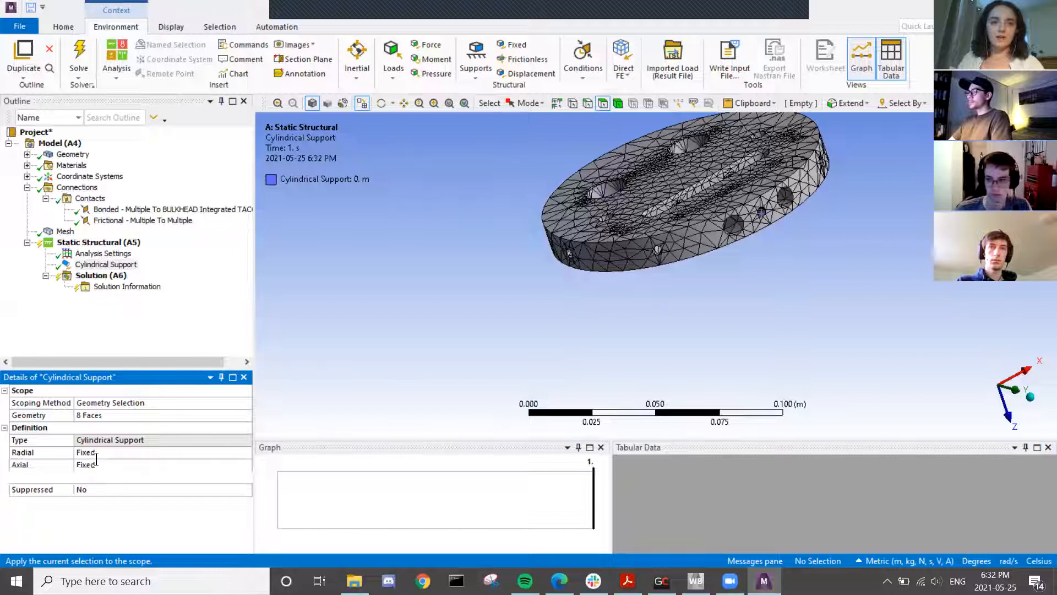
{"action": "left_click", "coordinate": [109, 452]}
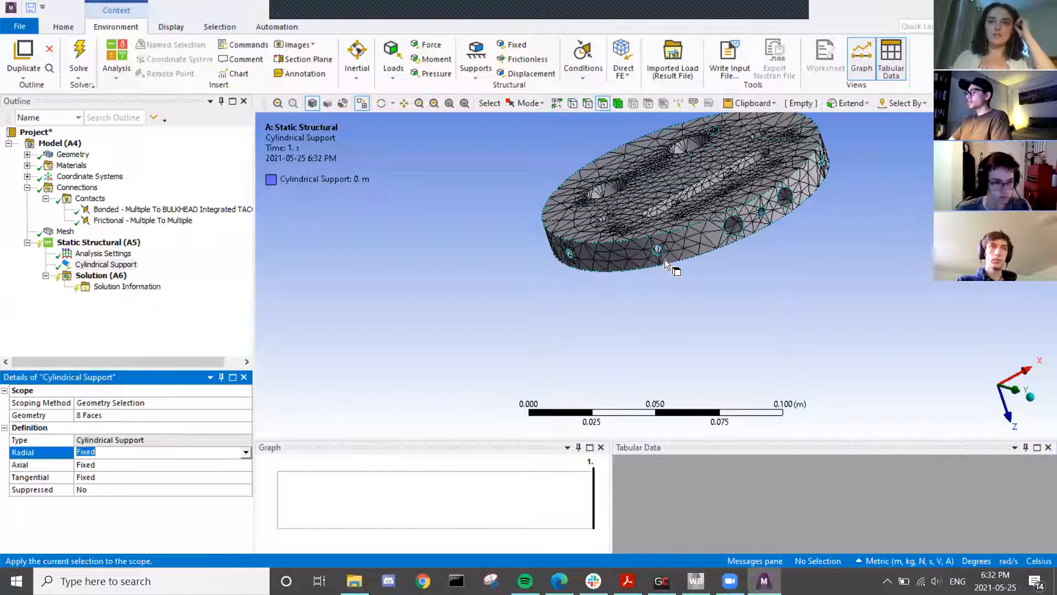
{"action": "scroll", "coordinate": [666, 256], "scroll_direction": "up", "scroll_amount": 3}
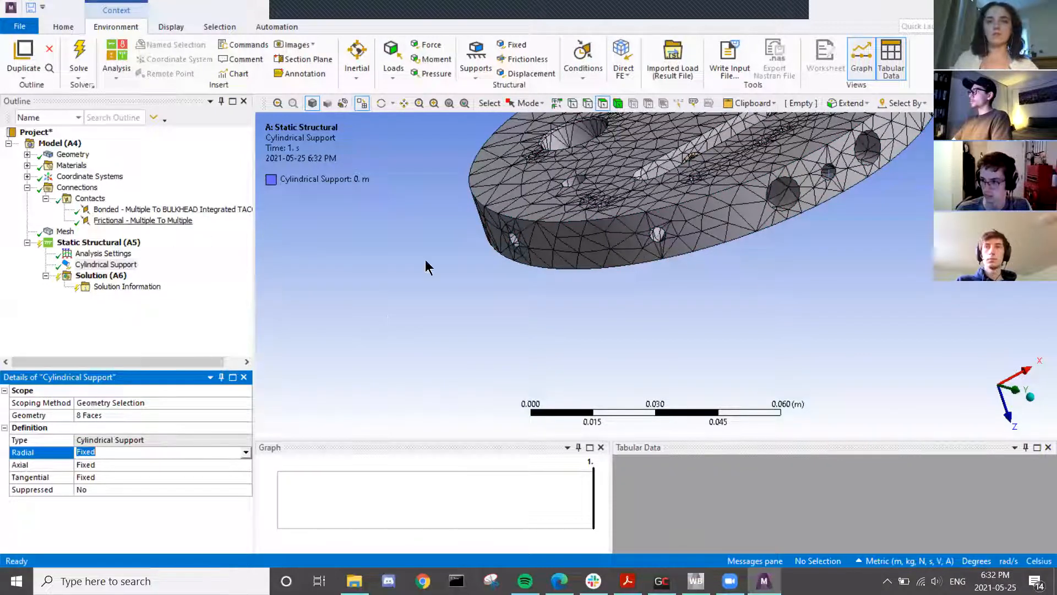
{"action": "middle_click_drag", "start_coordinate": [660, 233], "coordinate": [551, 254]}
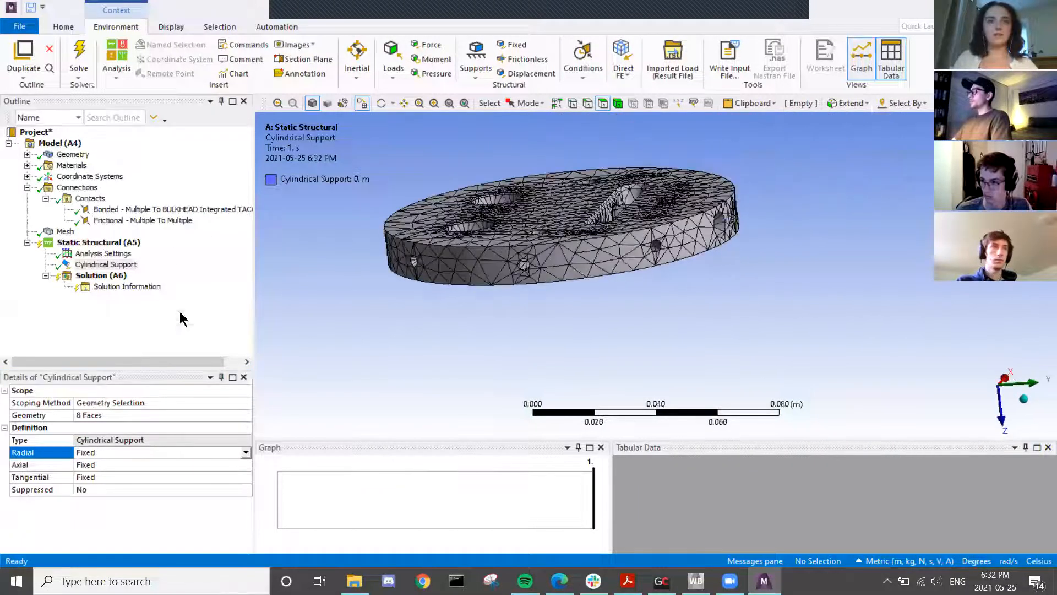
{"action": "right_click", "coordinate": [97, 244]}
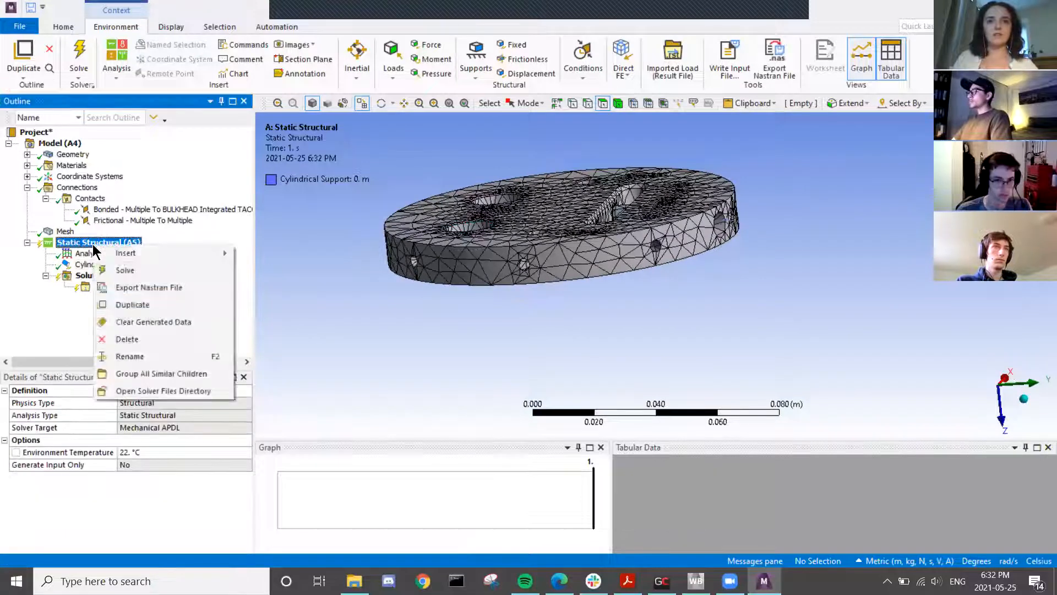
{"action": "mouse_move", "coordinate": [123, 255]}
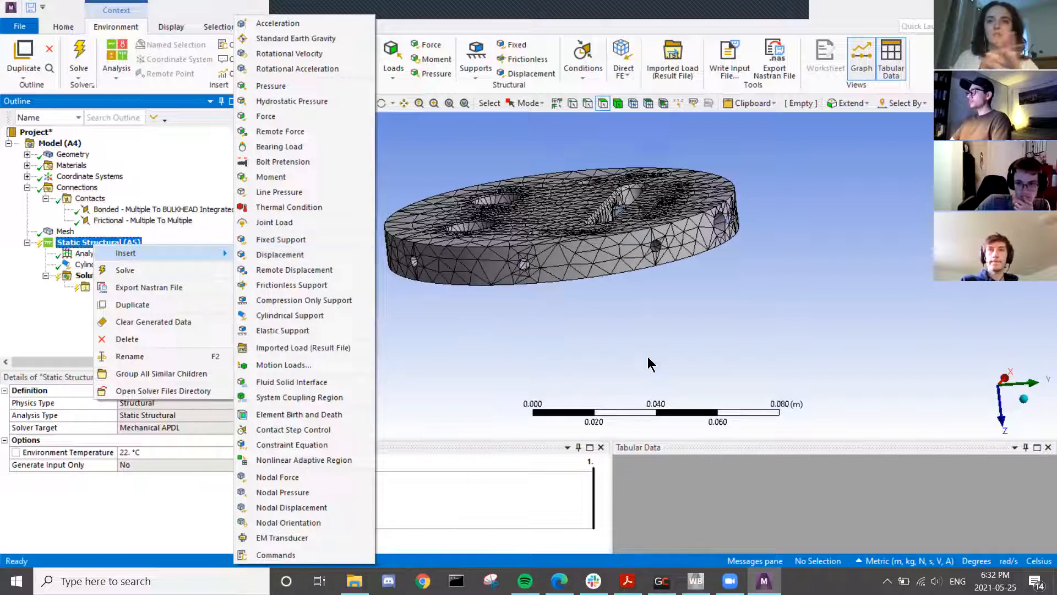
{"action": "left_click", "coordinate": [673, 342]}
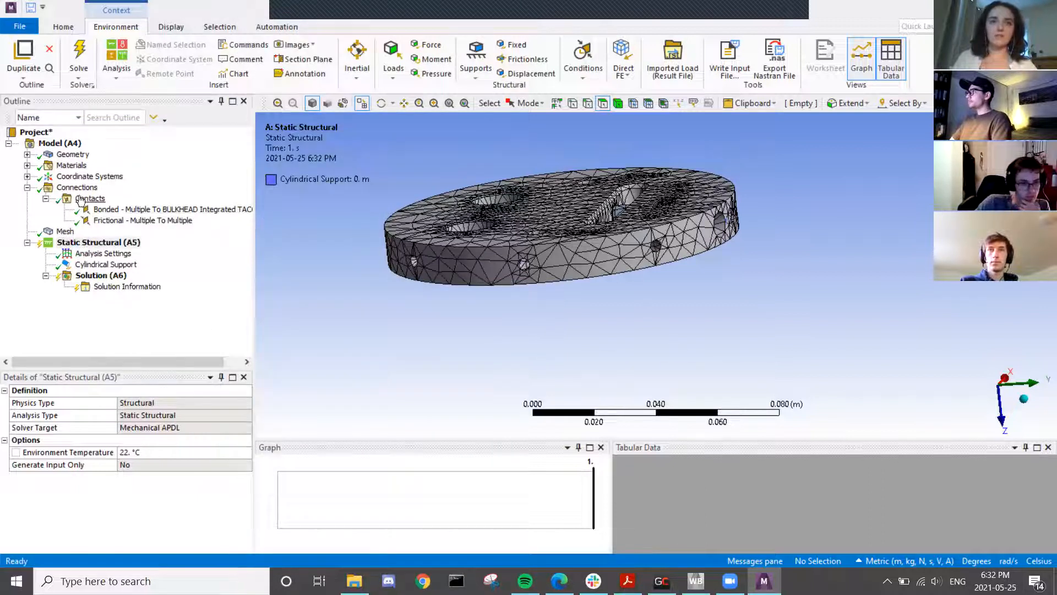
{"action": "right_click", "coordinate": [77, 190]}
{"action": "mouse_move", "coordinate": [139, 197]}
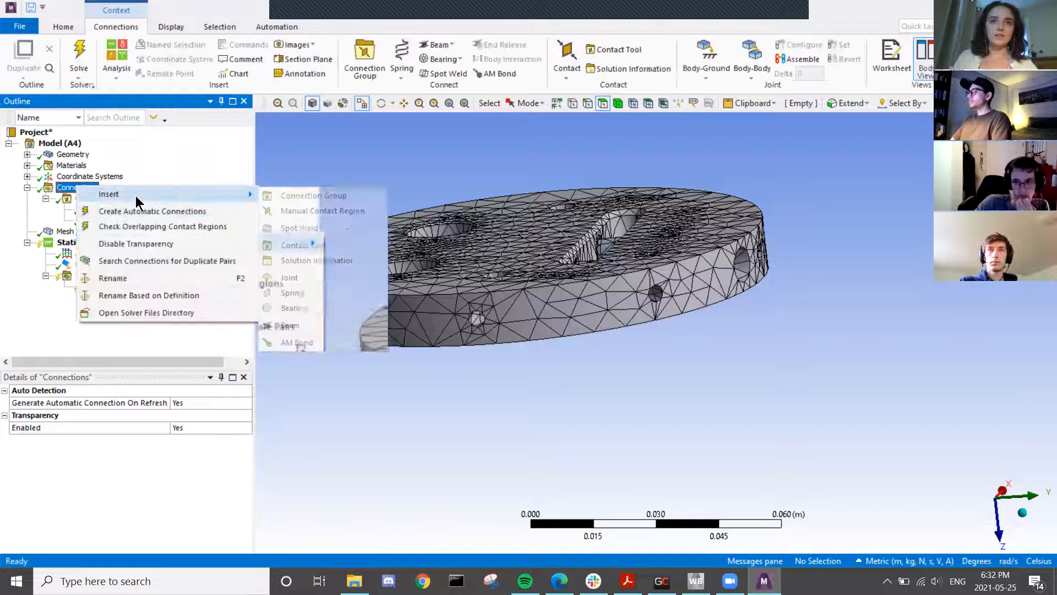
{"action": "left_click", "coordinate": [360, 277]}
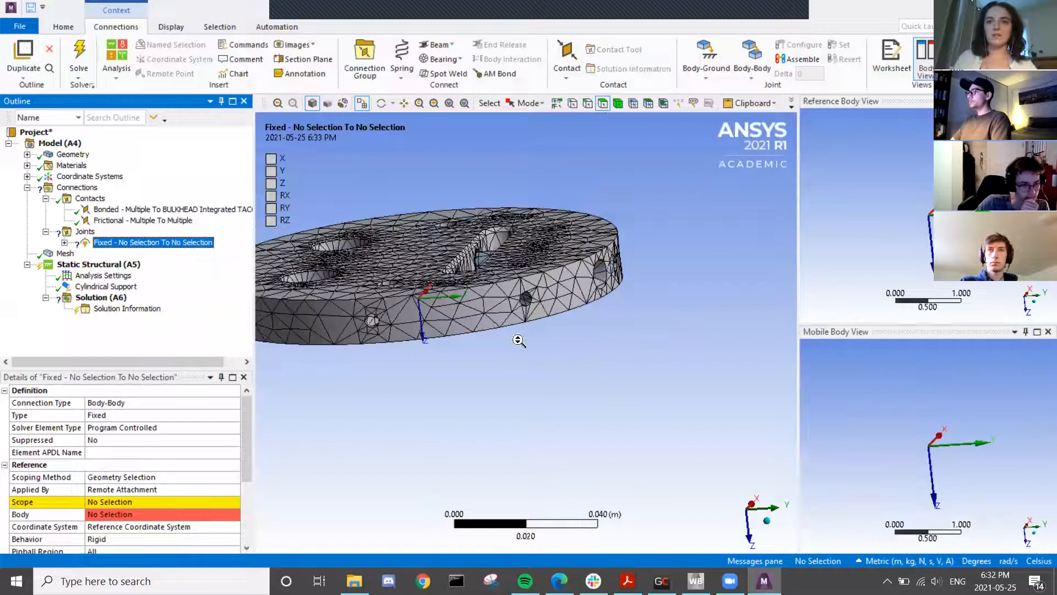
{"action": "left_click", "coordinate": [176, 404]}
{"action": "left_click", "coordinate": [234, 402]}
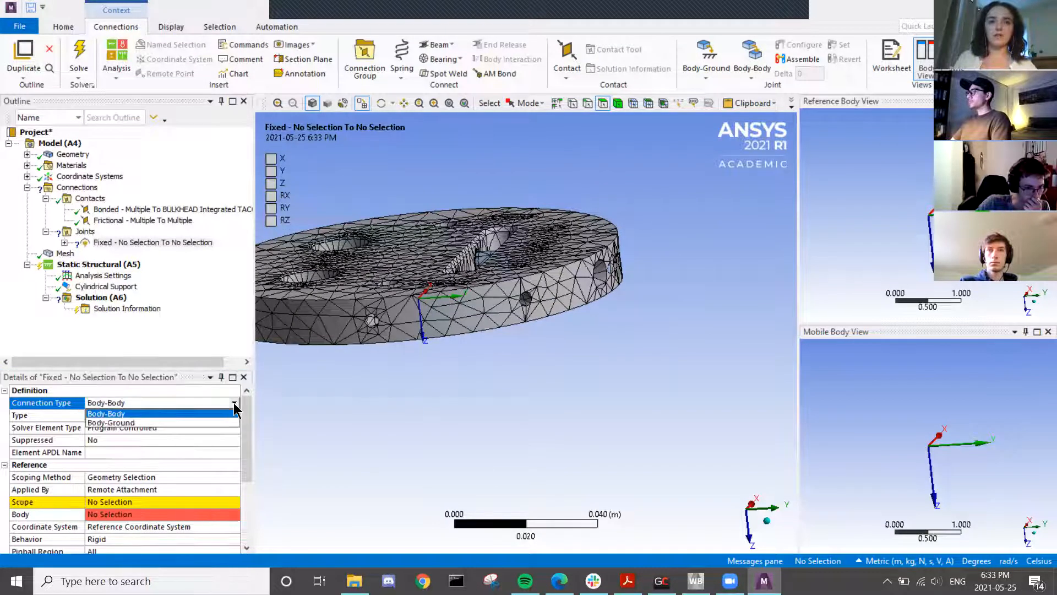
{"action": "left_click", "coordinate": [203, 423]}
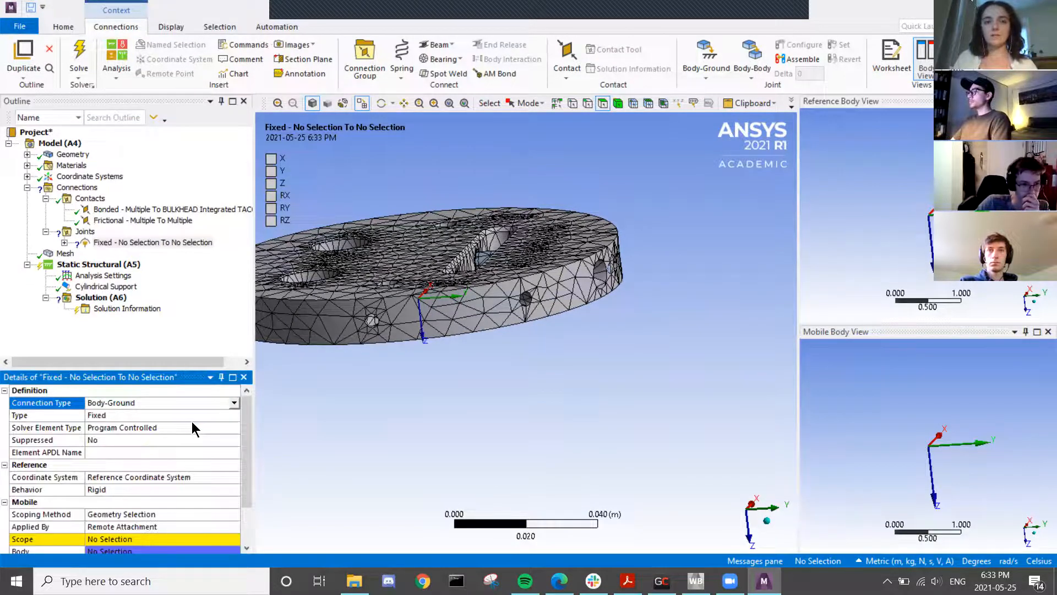
{"action": "left_click", "coordinate": [85, 232]}
{"action": "right_click", "coordinate": [85, 234]}
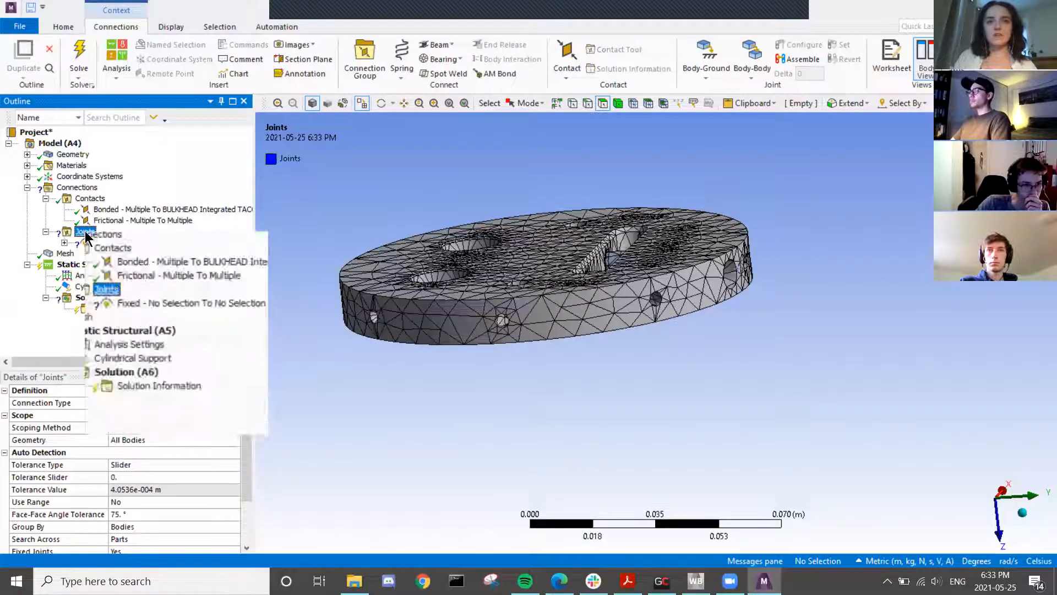
{"action": "left_click", "coordinate": [118, 368]}
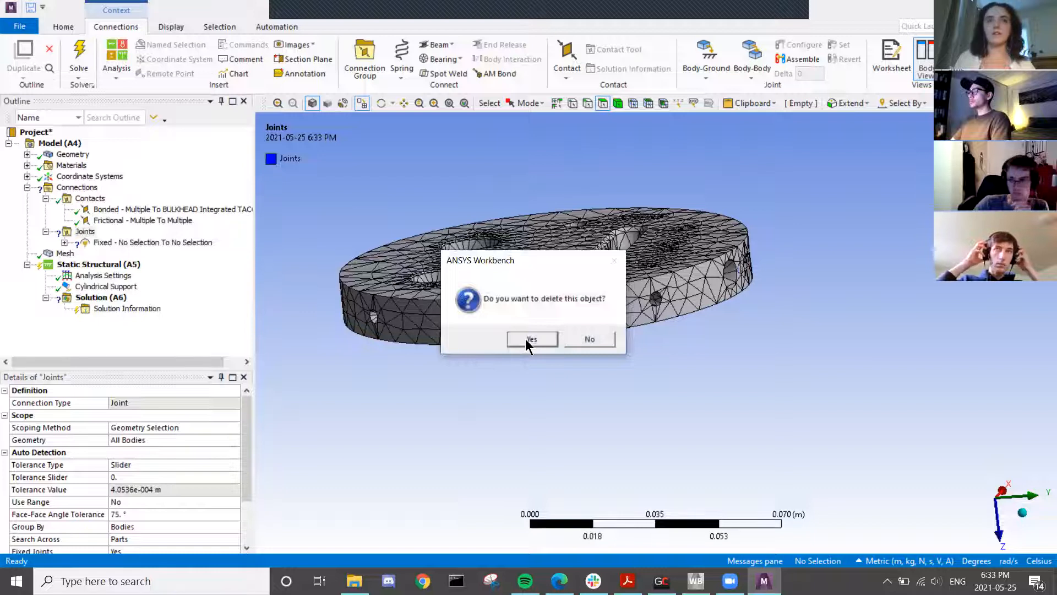
{"action": "left_click", "coordinate": [542, 338]}
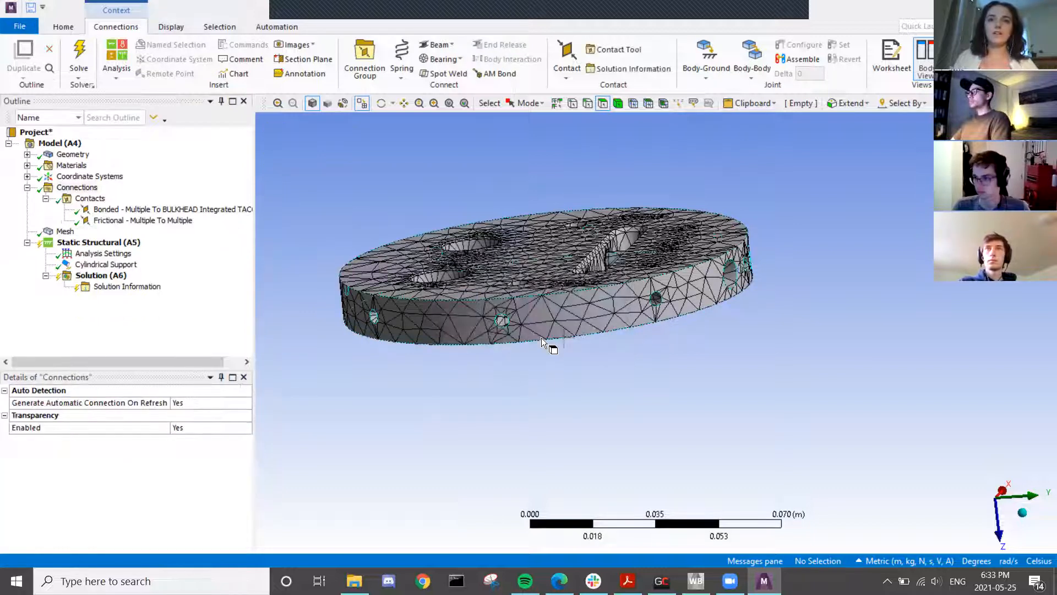
- Collapse Contacts, review the Cylindrical Support's eight faces on the disc, then show the Mesh settings
{"action": "left_click", "coordinate": [46, 199]}
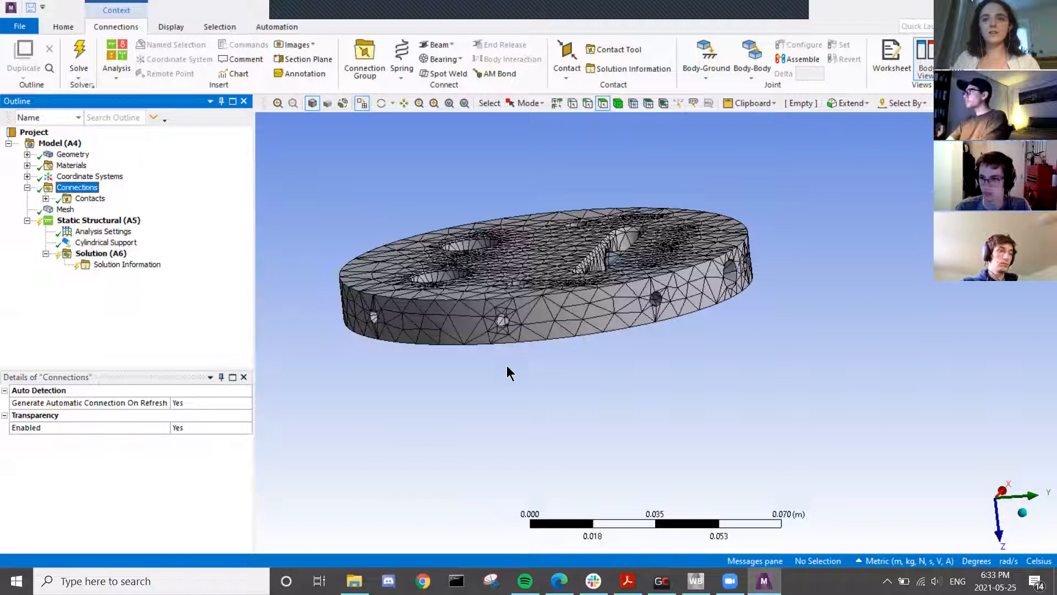
{"action": "scroll", "coordinate": [603, 302], "scroll_direction": "up", "scroll_amount": 1}
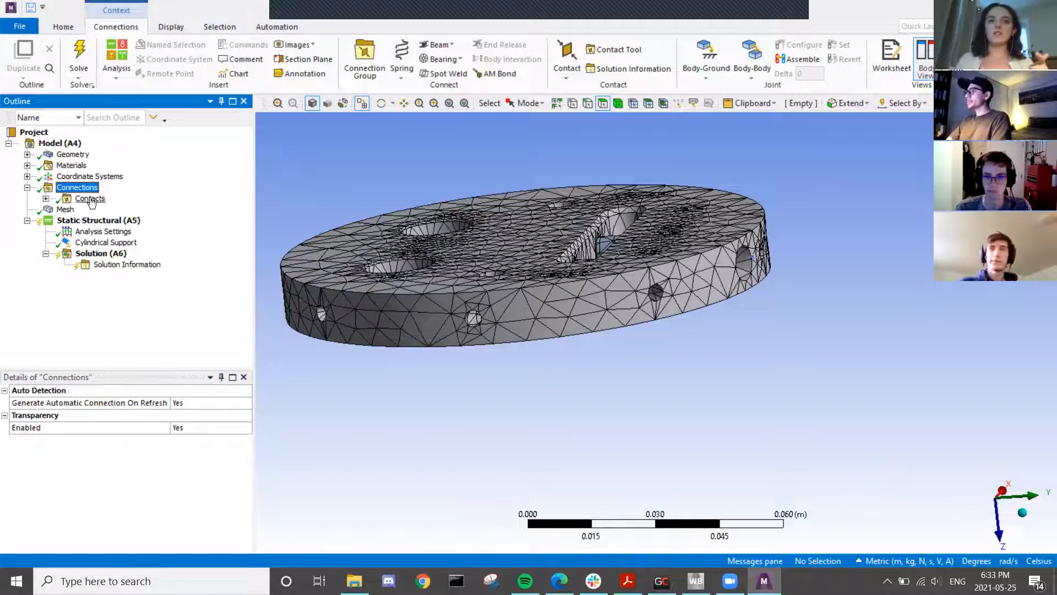
{"action": "middle_click_drag", "start_coordinate": [606, 297], "coordinate": [570, 140]}
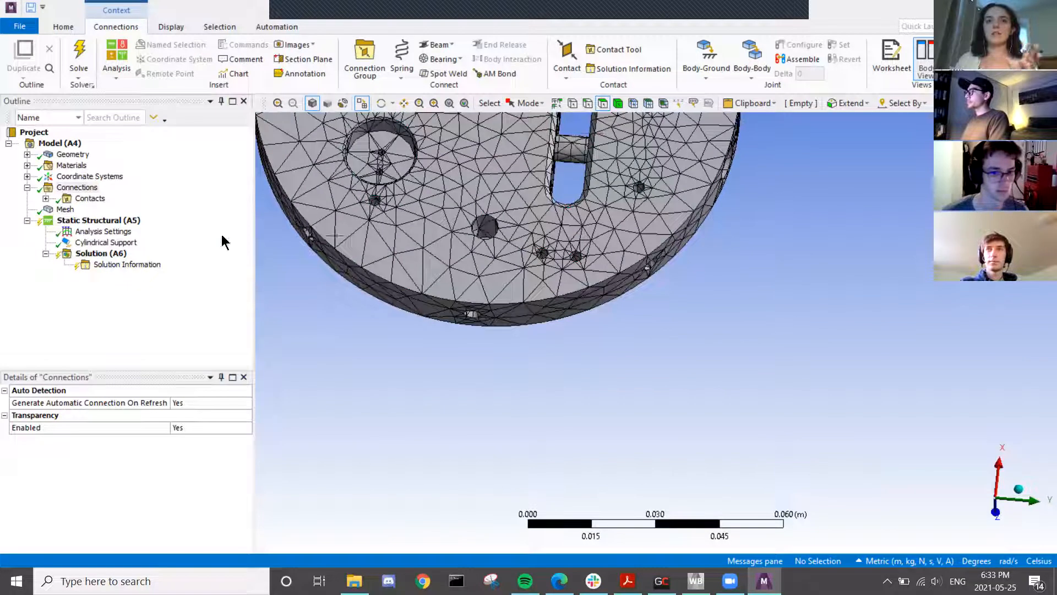
{"action": "middle_click_drag", "start_coordinate": [562, 342], "coordinate": [541, 296]}
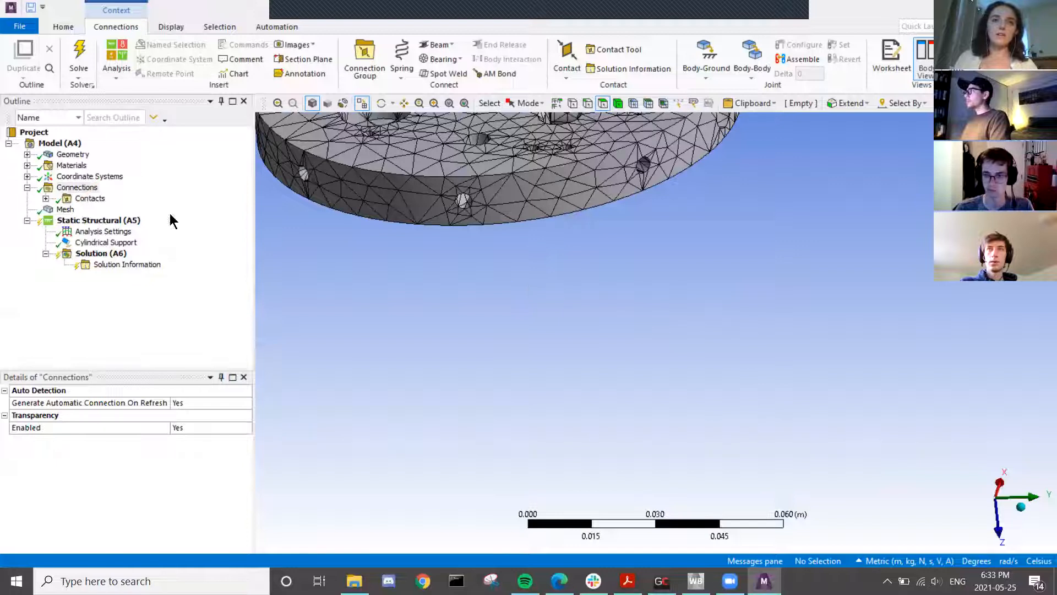
{"action": "left_click", "coordinate": [129, 244]}
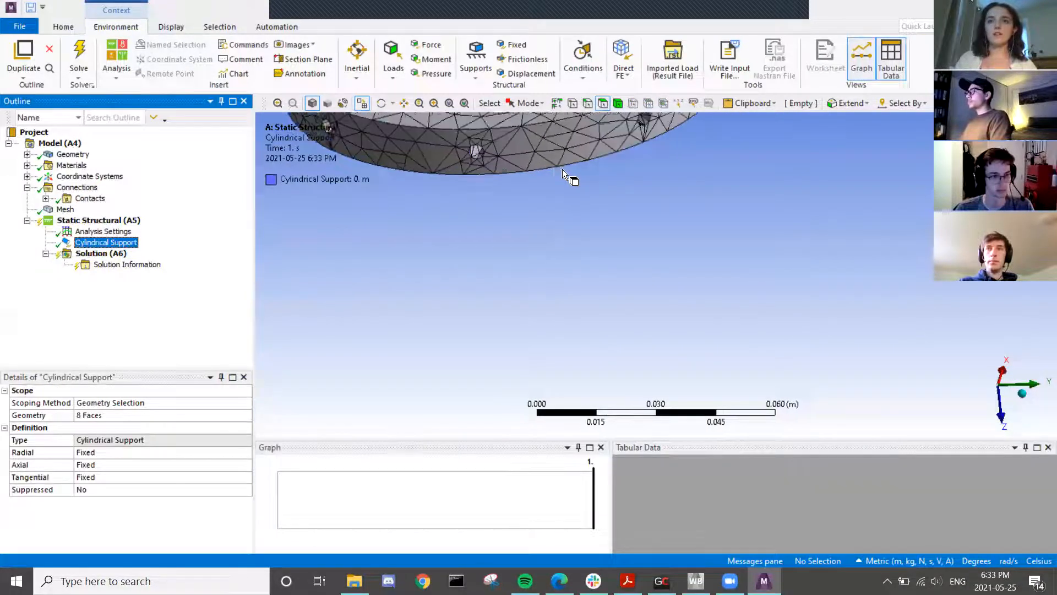
{"action": "scroll", "coordinate": [563, 170], "scroll_direction": "down", "scroll_amount": 5}
{"action": "middle_click_drag", "start_coordinate": [573, 171], "coordinate": [619, 160]}
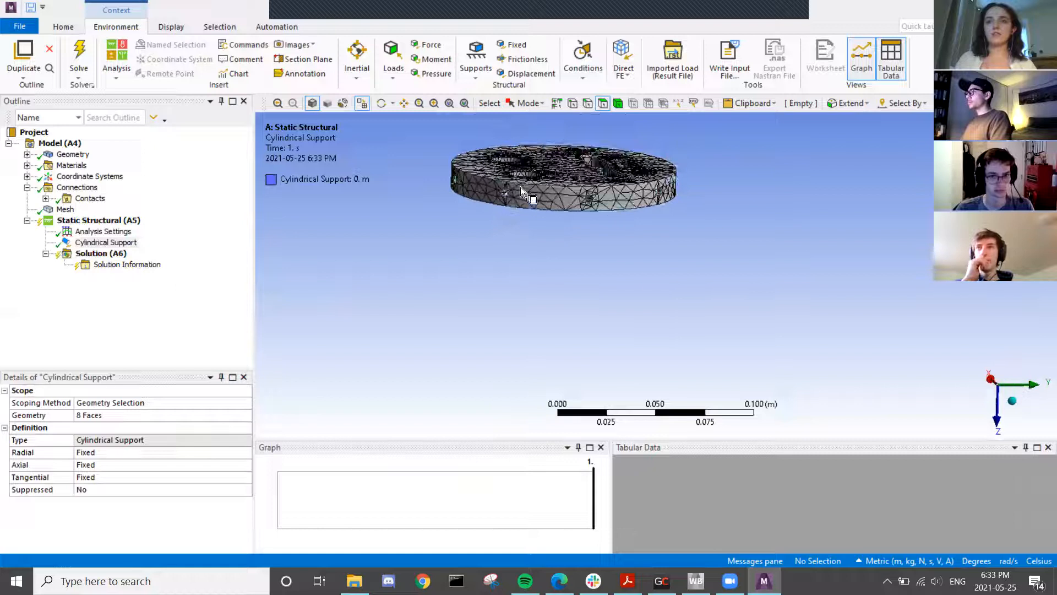
{"action": "left_click", "coordinate": [105, 243]}
{"action": "middle_click_drag", "start_coordinate": [712, 215], "coordinate": [454, 321]}
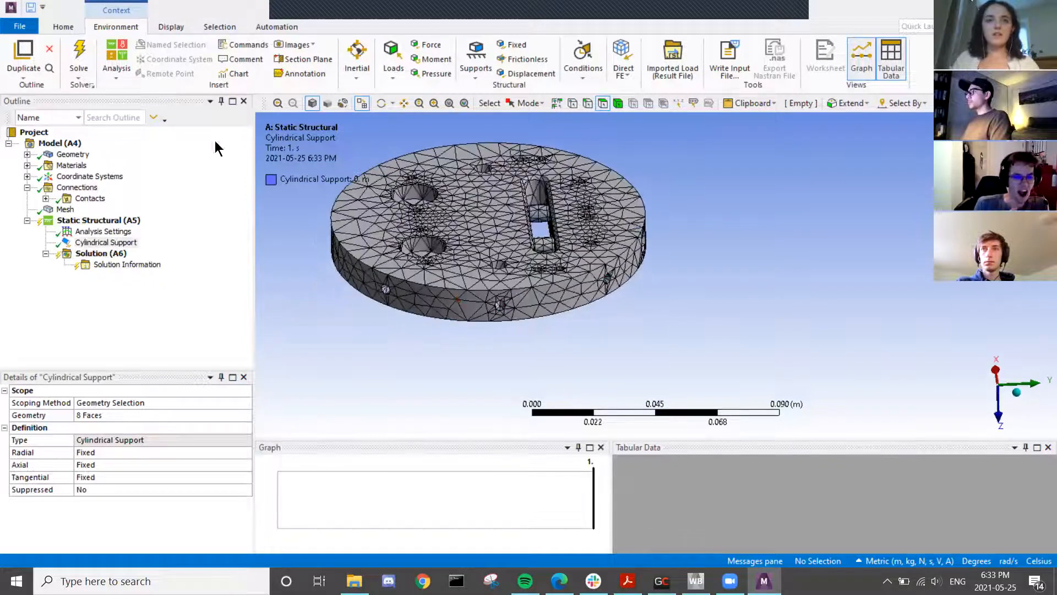
{"action": "left_click", "coordinate": [65, 209]}
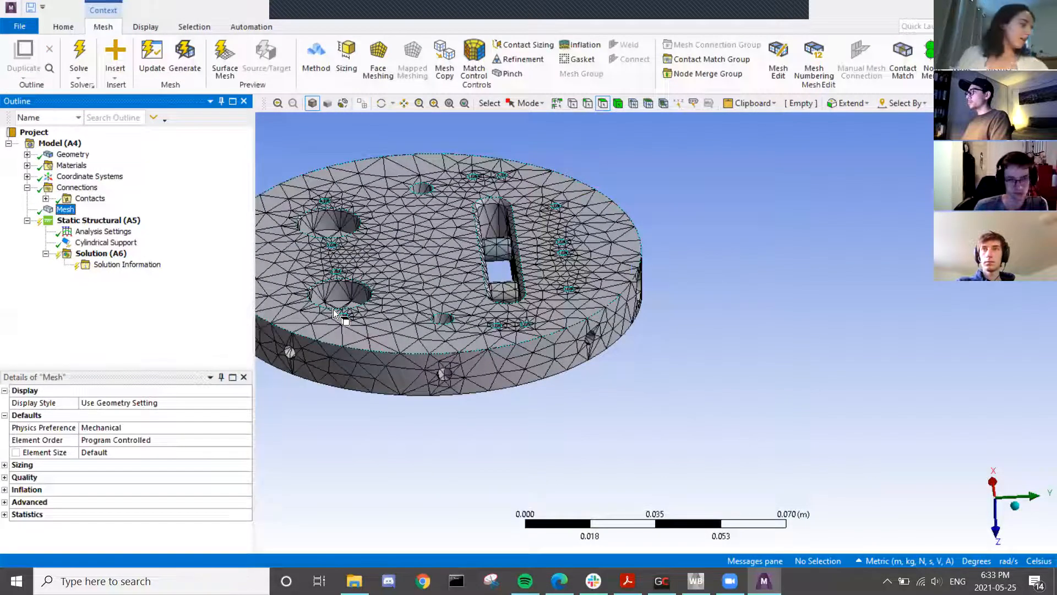
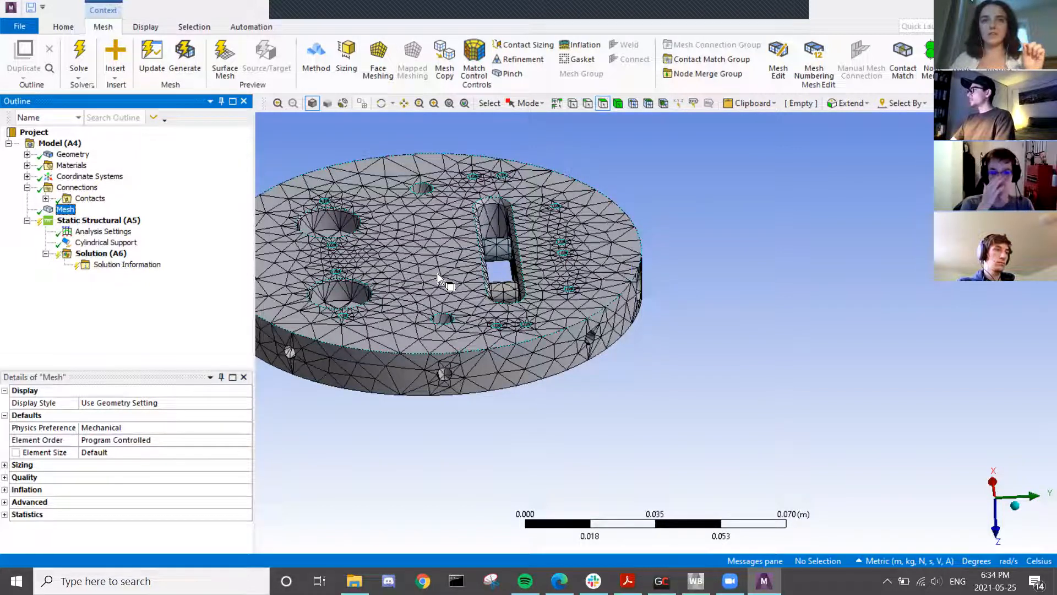
- Briefly show and hide the contact pairs, orbiting the model to view its top face
{"action": "left_click", "coordinate": [46, 198]}
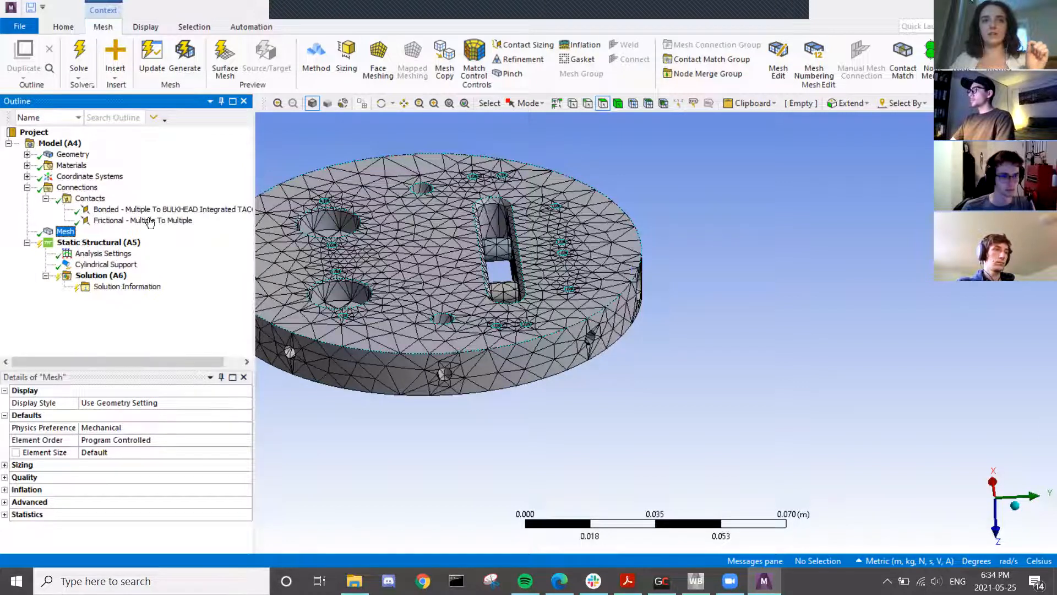
{"action": "left_click", "coordinate": [46, 199]}
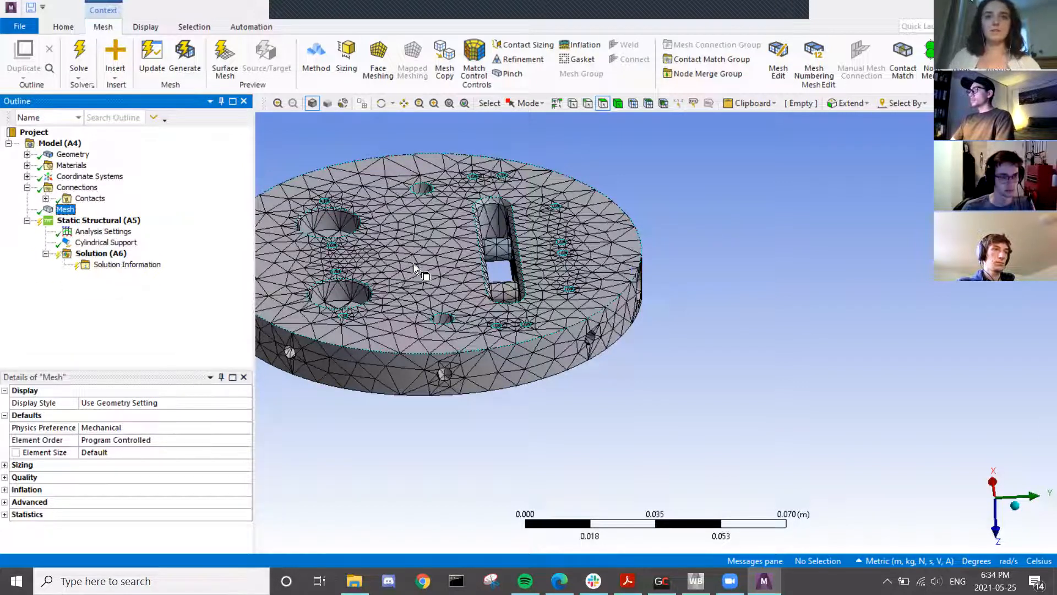
{"action": "middle_click_drag", "start_coordinate": [408, 341], "coordinate": [391, 372]}
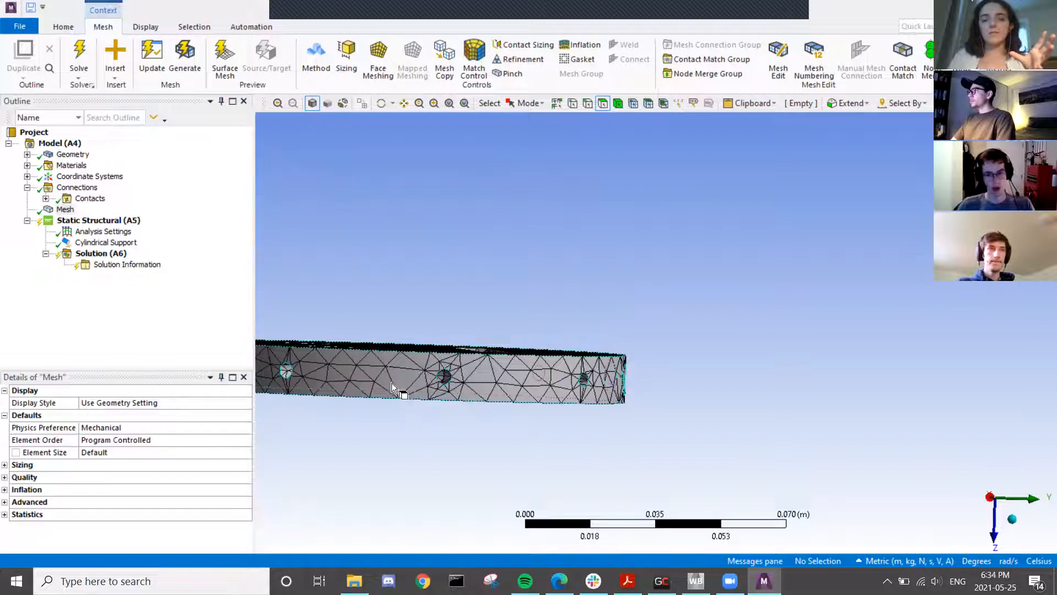
{"action": "middle_click_drag", "start_coordinate": [414, 378], "coordinate": [408, 406]}
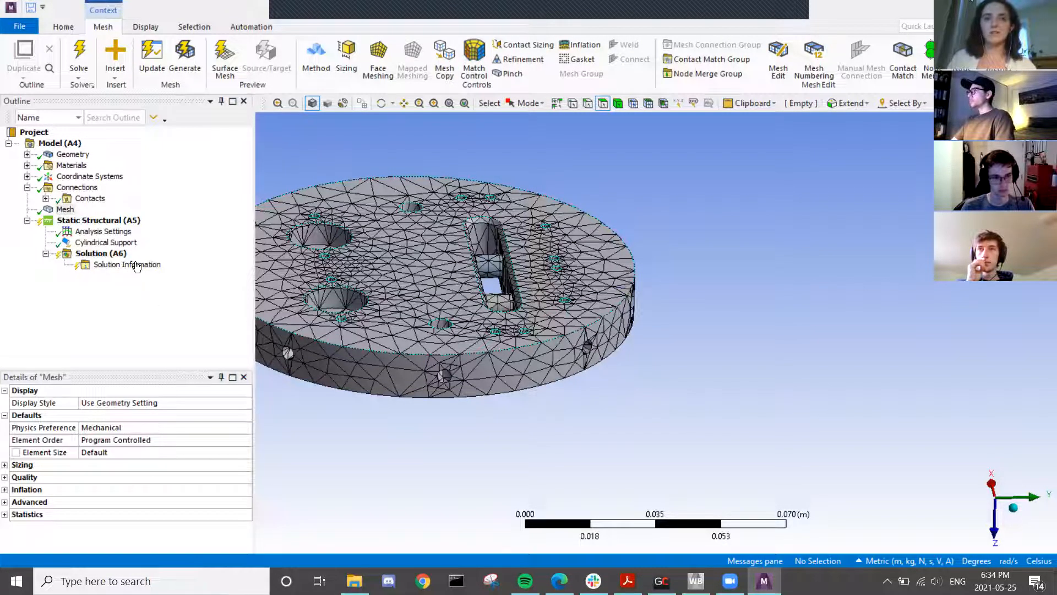
- Set the global mesh element size to 0.005 m and regenerate the mesh
{"action": "left_click", "coordinate": [72, 220]}
{"action": "left_click", "coordinate": [66, 211]}
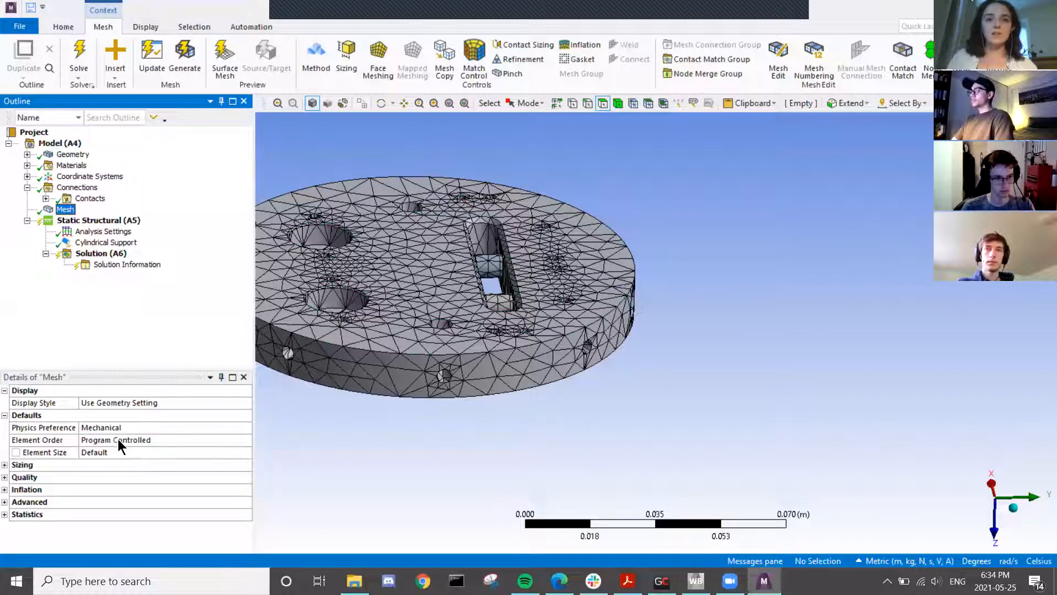
{"action": "left_click", "coordinate": [103, 451]}
{"action": "type", "text": "0.005"}
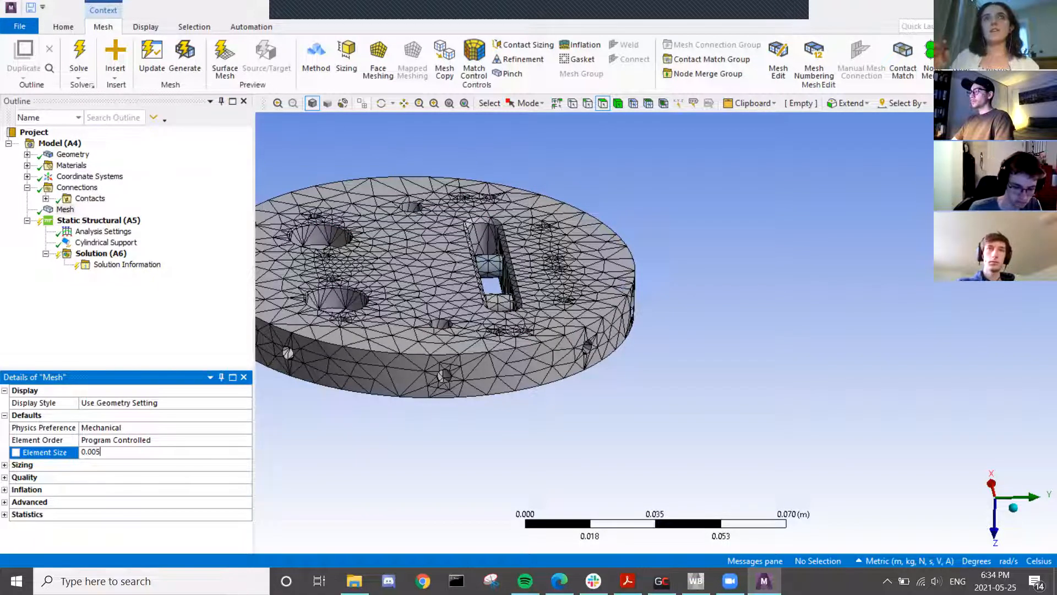
{"action": "key", "text": "Return"}
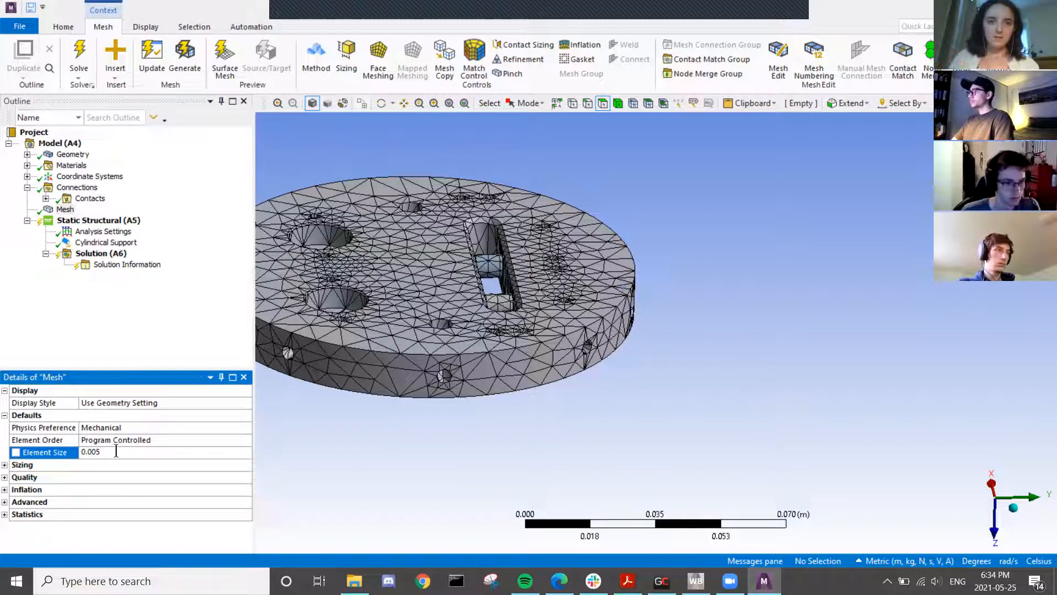
{"action": "left_click", "coordinate": [186, 58]}
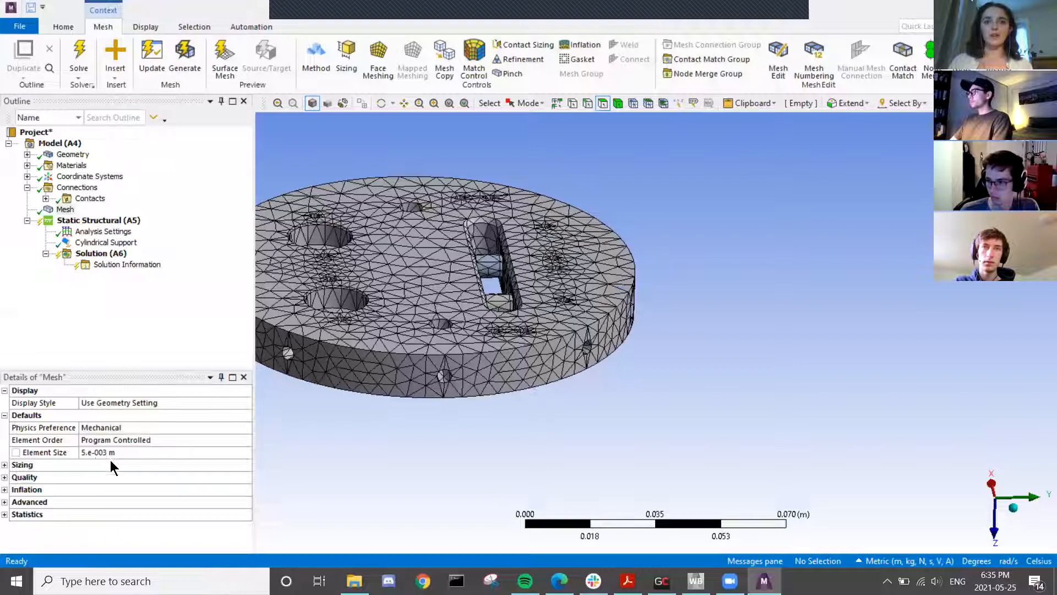
{"action": "middle_click_drag", "start_coordinate": [475, 362], "coordinate": [441, 372]}
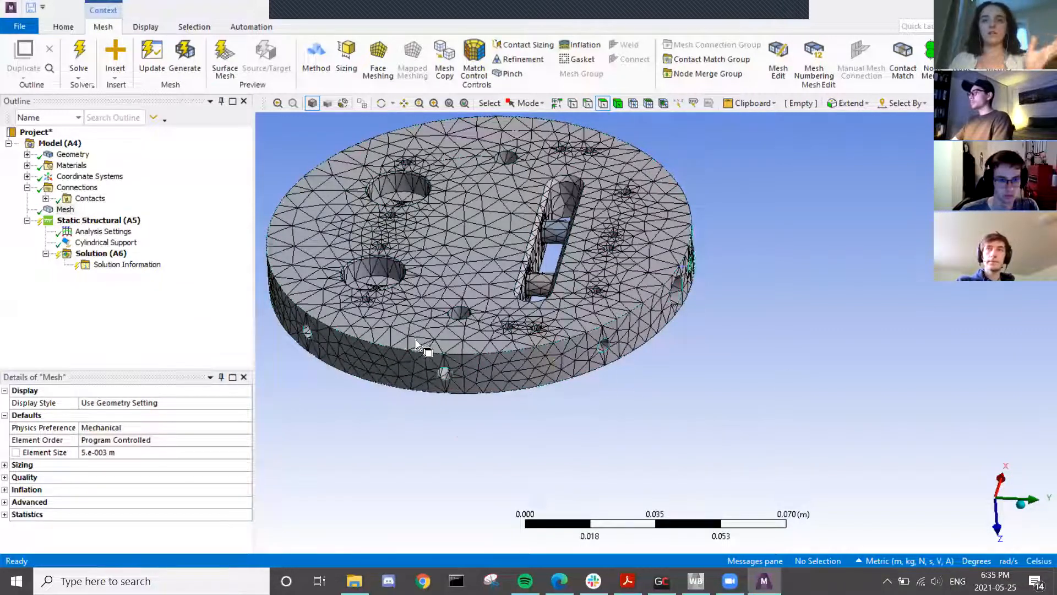
- Insert a Sizing control scoped to the two small hole faces
{"action": "right_click", "coordinate": [61, 210]}
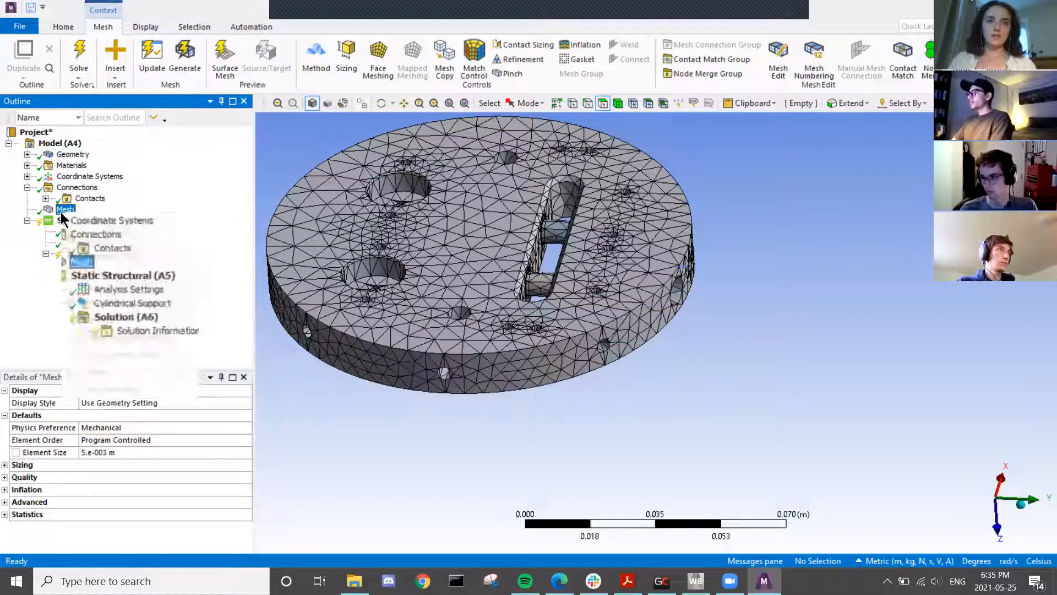
{"action": "mouse_move", "coordinate": [97, 222]}
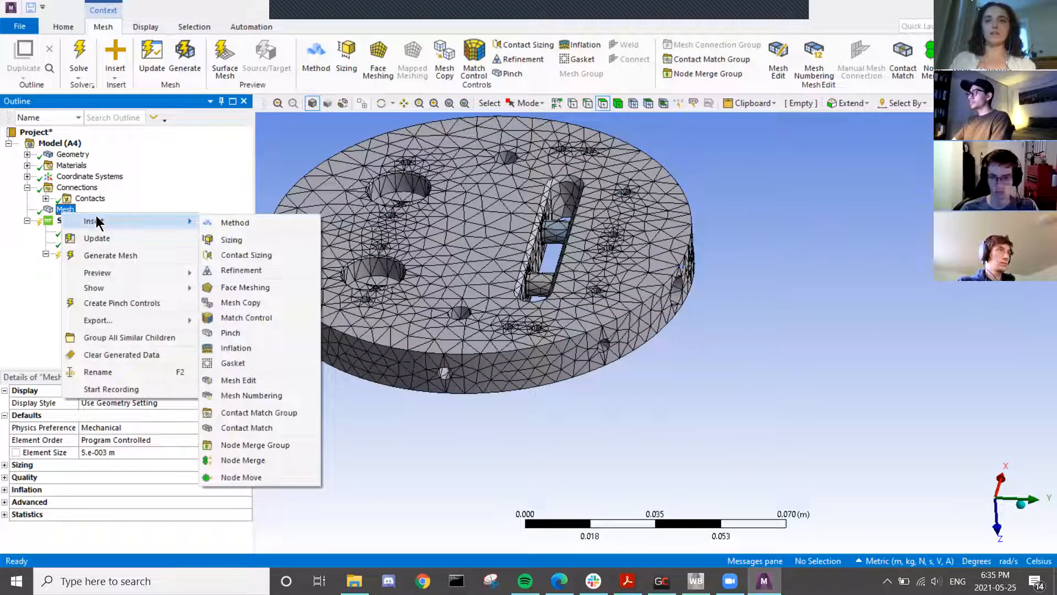
{"action": "left_click", "coordinate": [225, 239]}
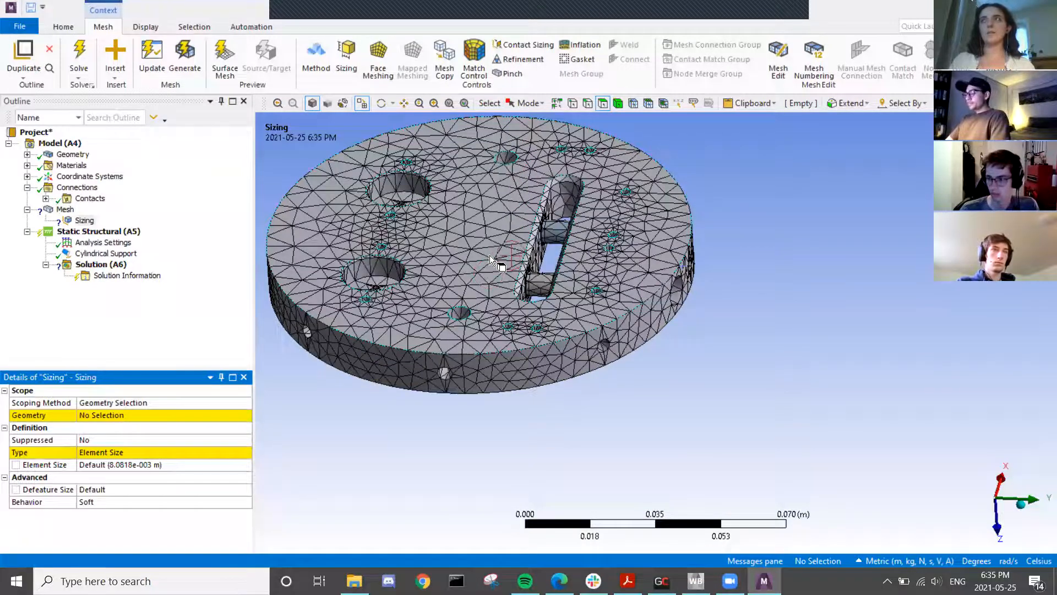
{"action": "left_click", "coordinate": [511, 156]}
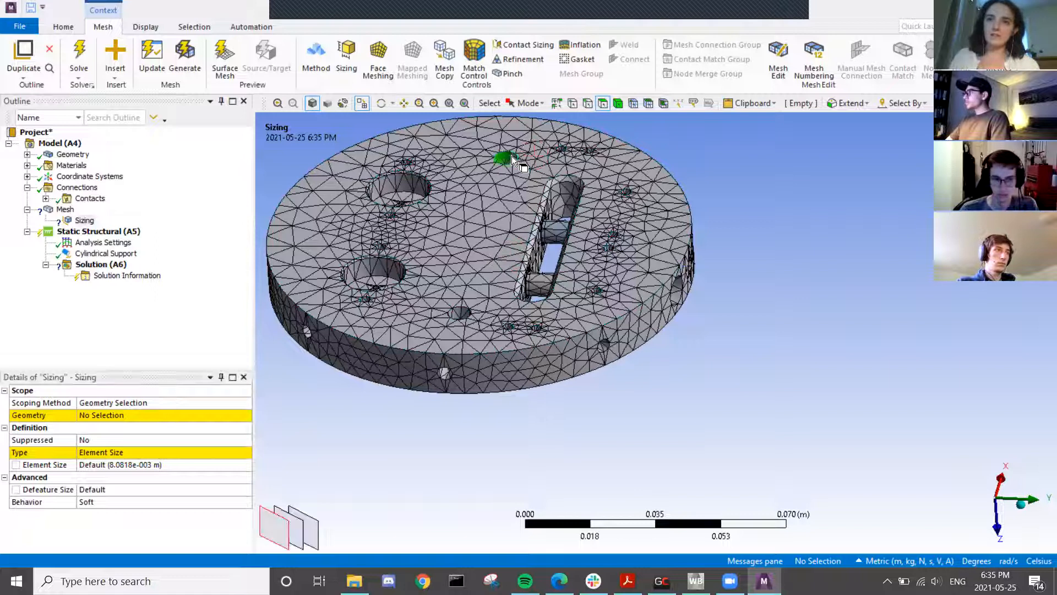
{"action": "middle_click_drag", "start_coordinate": [461, 330], "coordinate": [468, 352]}
{"action": "middle_click_drag", "start_coordinate": [460, 310], "coordinate": [455, 294]}
{"action": "left_click", "coordinate": [455, 298], "text": "ctrl"}
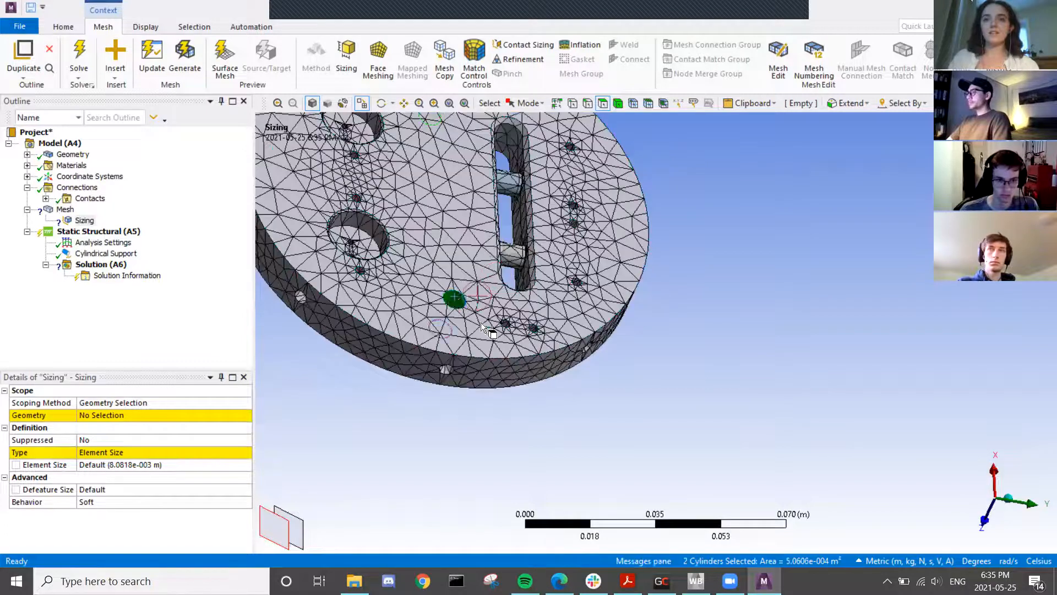
{"action": "middle_click_drag", "start_coordinate": [477, 396], "coordinate": [479, 231]}
{"action": "left_click", "coordinate": [114, 415]}
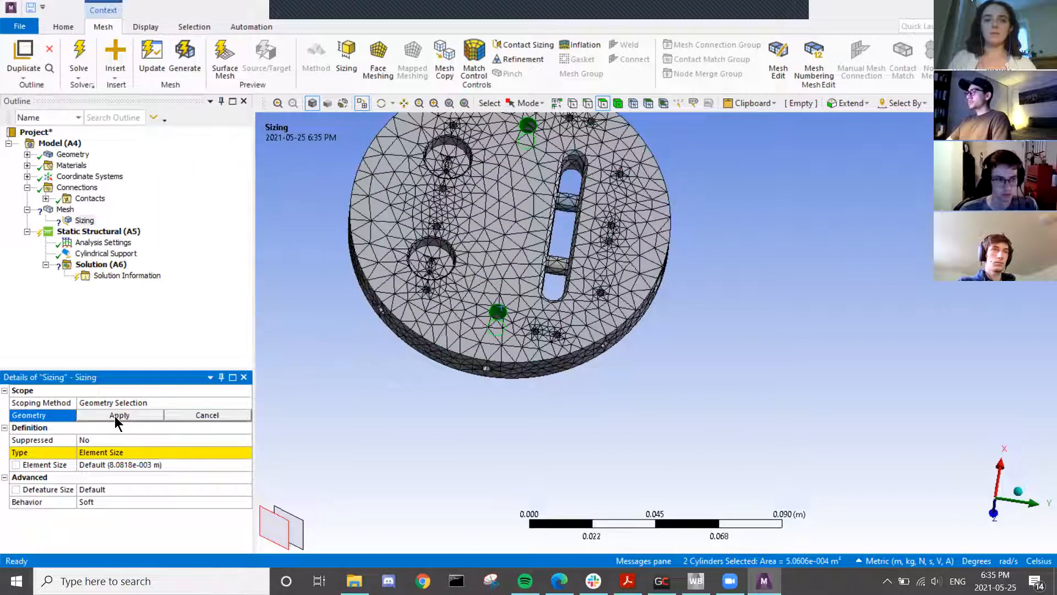
{"action": "left_click", "coordinate": [115, 415]}
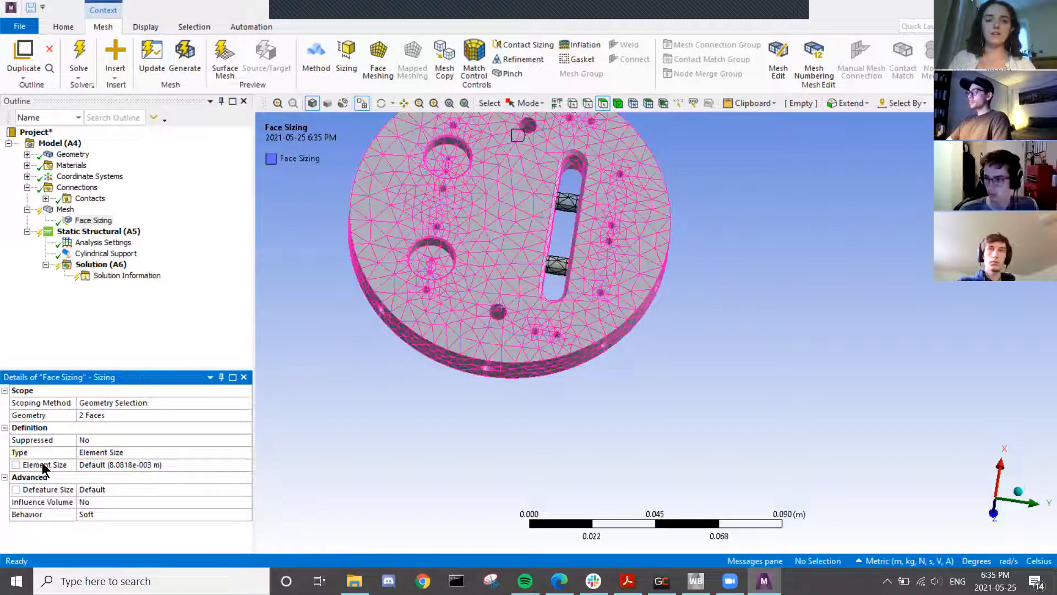
- Set the face sizing element size to 0.001 m
{"action": "left_click", "coordinate": [107, 464]}
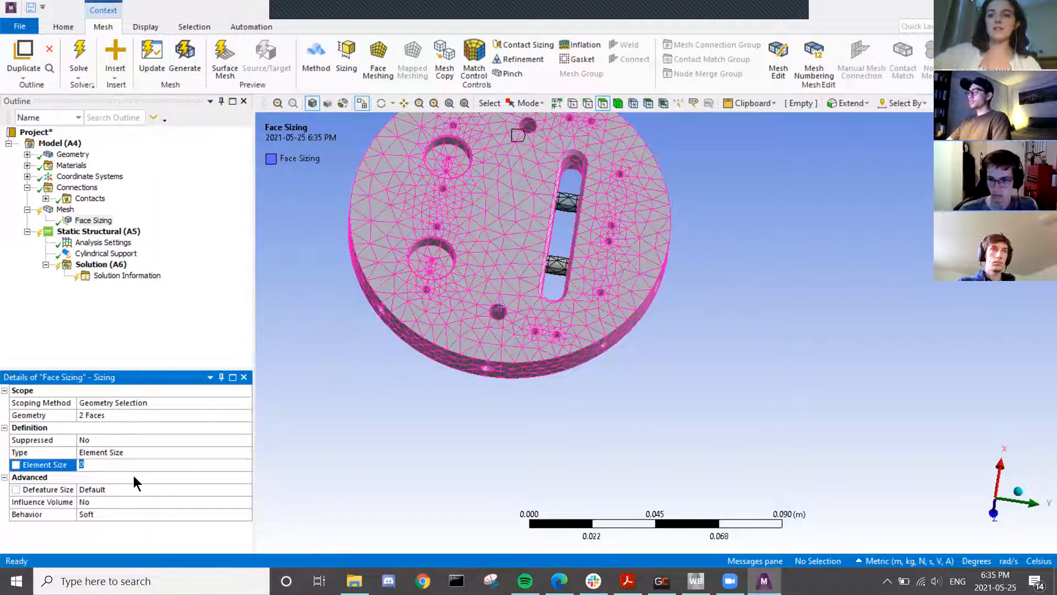
{"action": "type", "text": "0.001"}
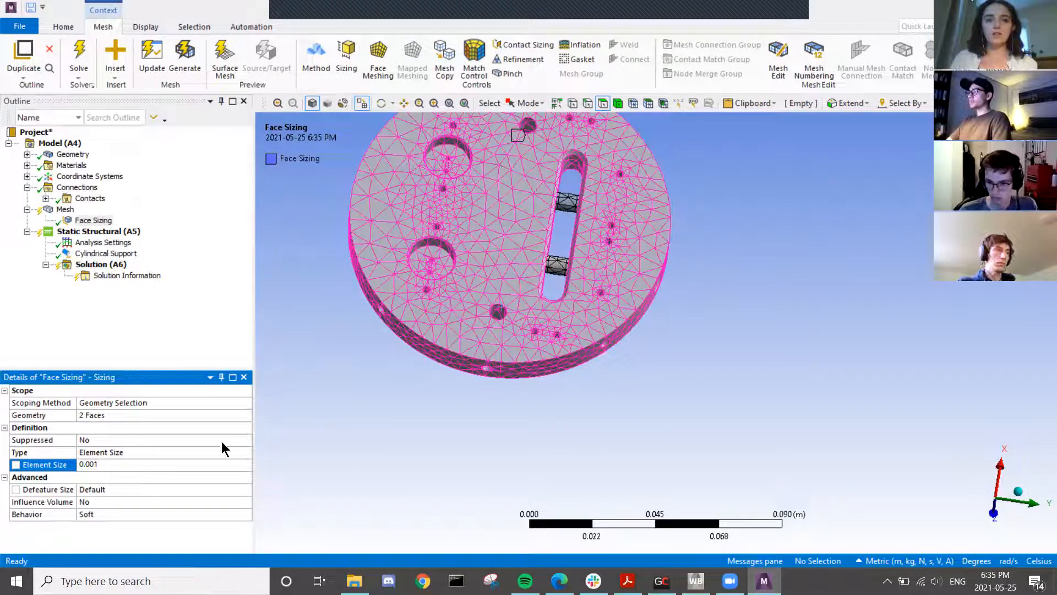
{"action": "key", "text": "Return"}
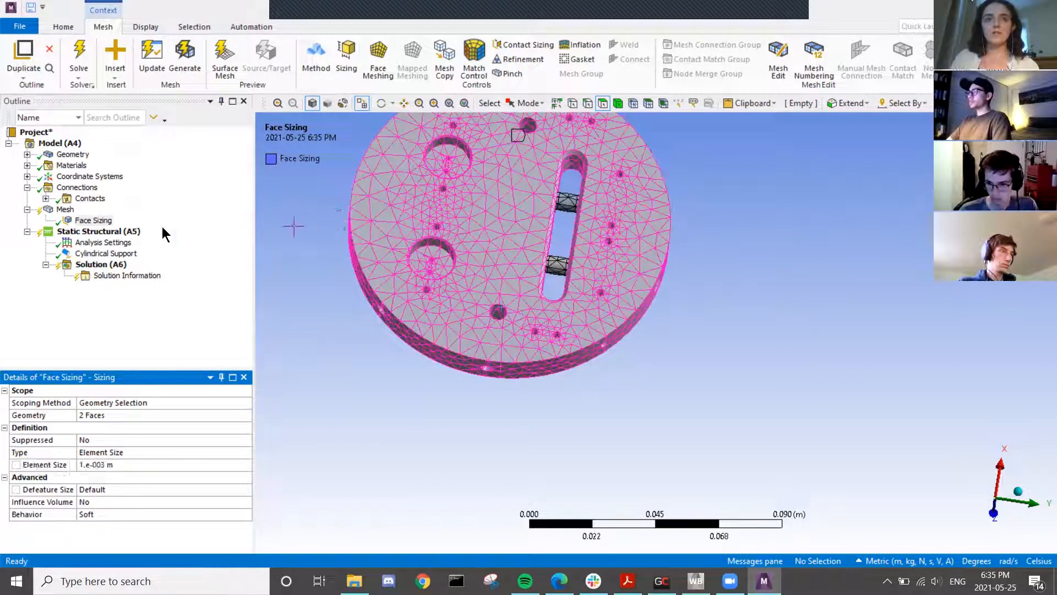
- Update the mesh and zoom and tilt to inspect the finer elements around the sized holes
{"action": "left_click", "coordinate": [60, 210]}
{"action": "right_click", "coordinate": [58, 211]}
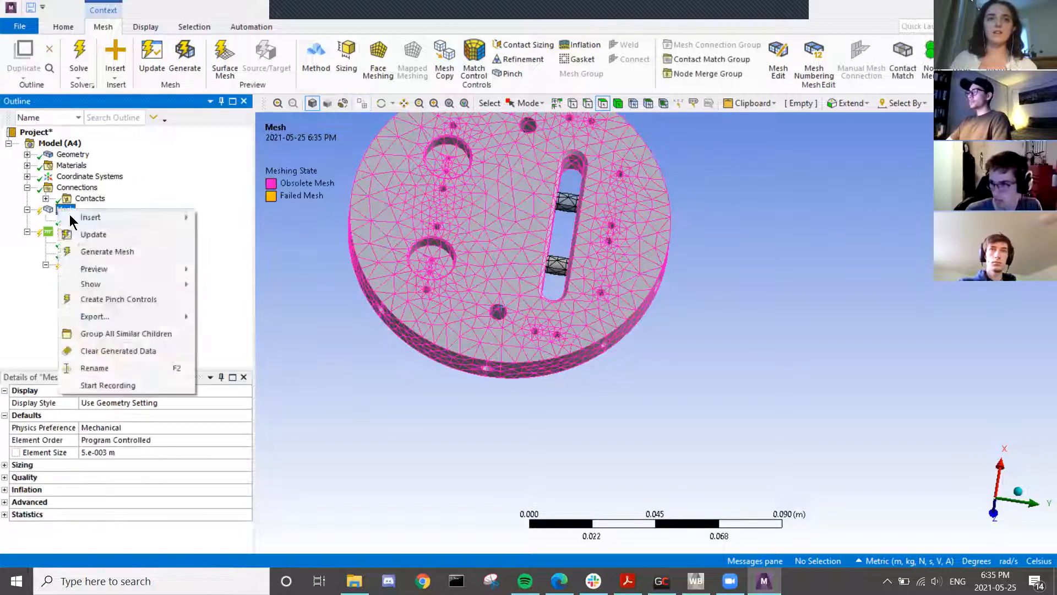
{"action": "left_click", "coordinate": [92, 234]}
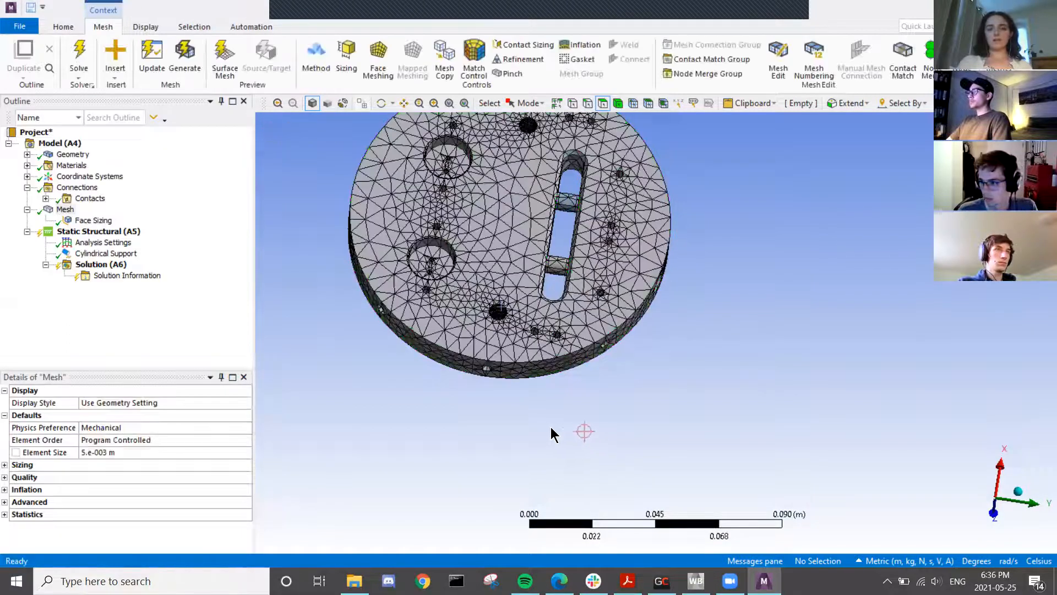
{"action": "scroll", "coordinate": [467, 279], "scroll_direction": "up", "scroll_amount": 4}
{"action": "middle_click_drag", "start_coordinate": [411, 289], "coordinate": [365, 250]}
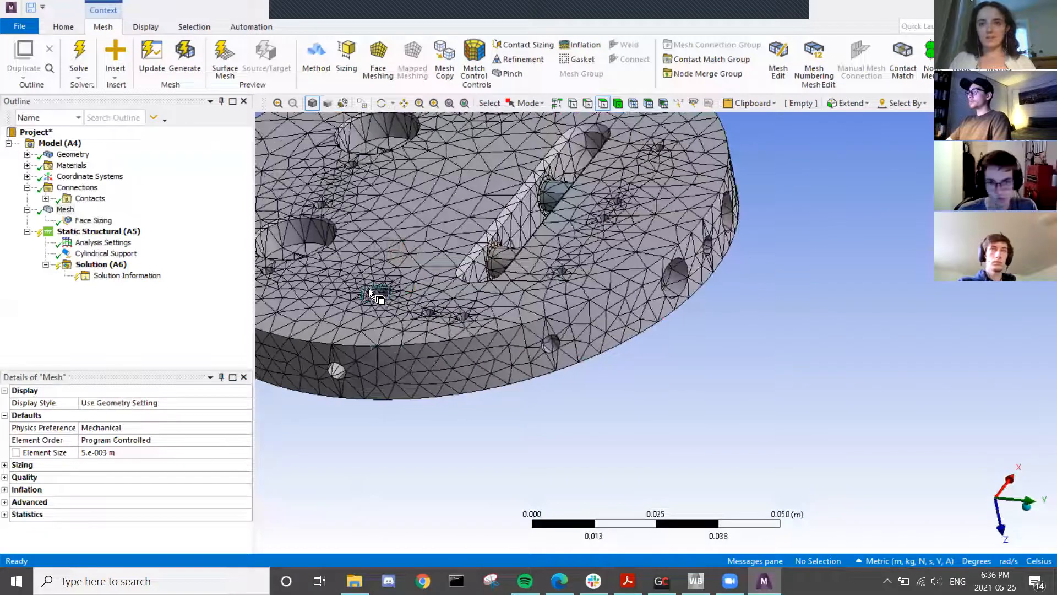
{"action": "scroll", "coordinate": [379, 300], "scroll_direction": "down", "scroll_amount": 1}
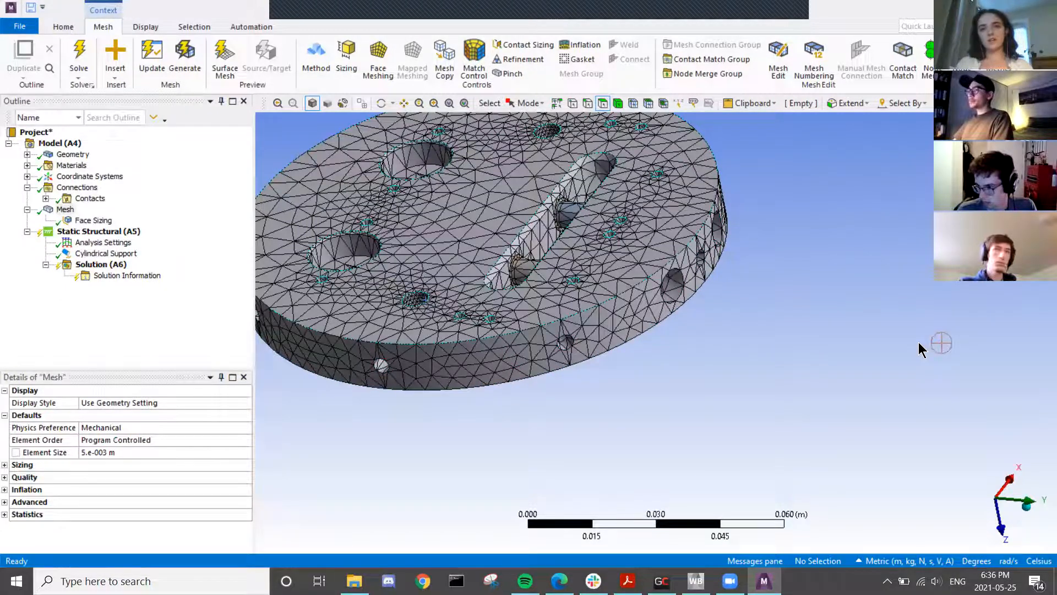
{"action": "scroll", "coordinate": [415, 306], "scroll_direction": "down", "scroll_amount": 2}
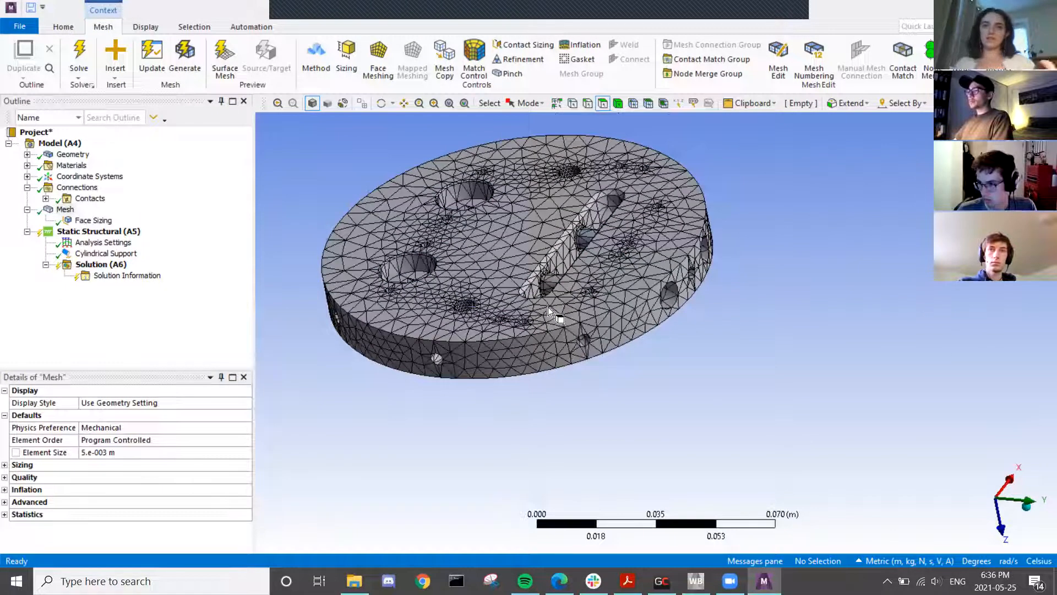
{"action": "middle_click_drag", "start_coordinate": [504, 253], "coordinate": [607, 366], "text": "ctrl"}
{"action": "middle_click_drag", "start_coordinate": [679, 389], "coordinate": [735, 407]}
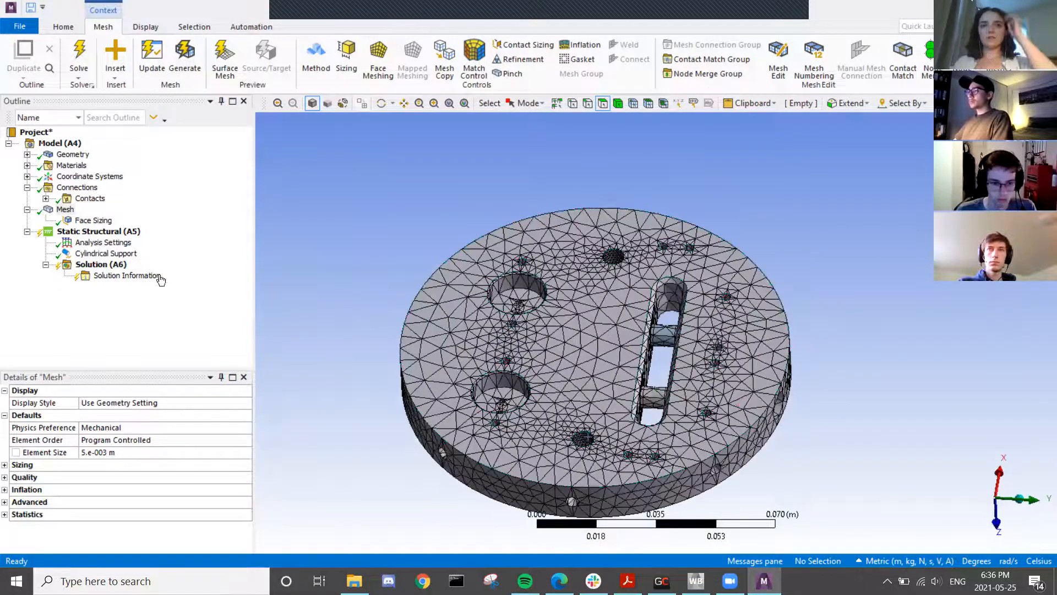
{"action": "left_click", "coordinate": [69, 210]}
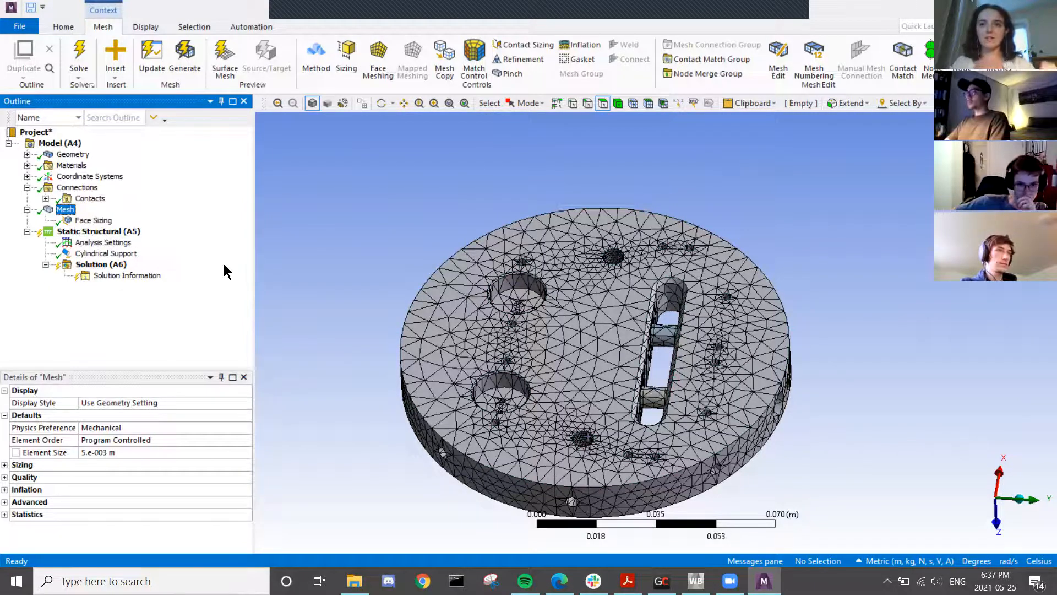
- Insert another Sizing control and pick two small hole faces for it
{"action": "right_click", "coordinate": [71, 212]}
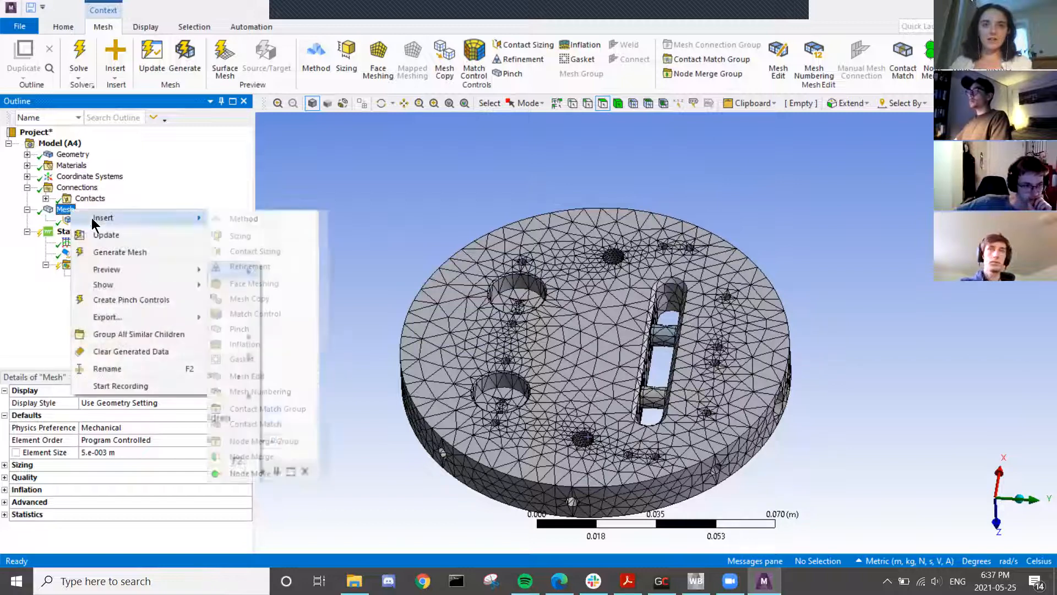
{"action": "mouse_move", "coordinate": [200, 217]}
{"action": "left_click", "coordinate": [246, 232]}
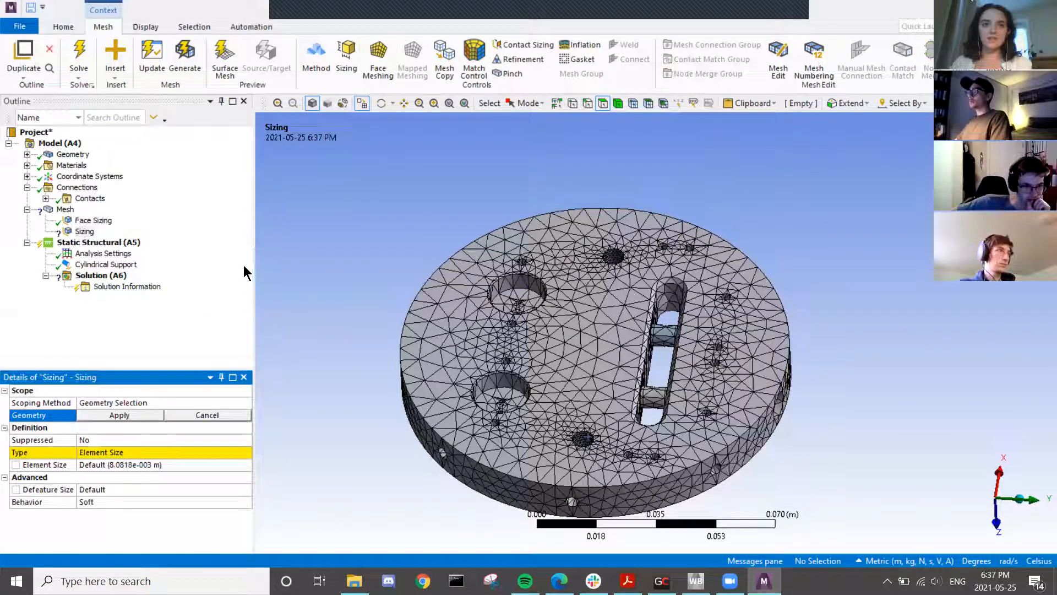
{"action": "left_click", "coordinate": [614, 256]}
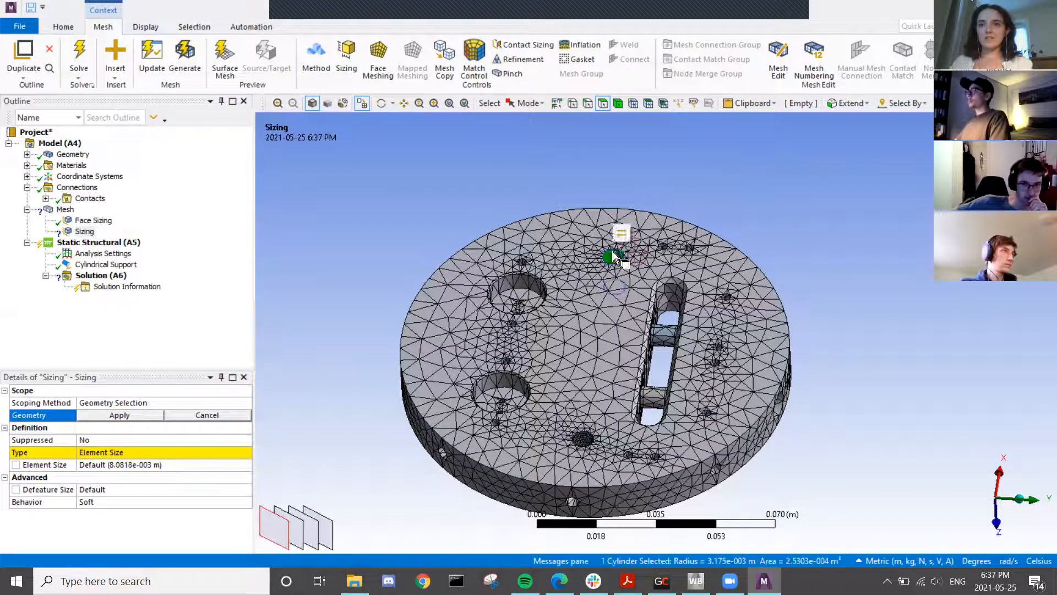
{"action": "left_click", "coordinate": [585, 444], "text": "ctrl"}
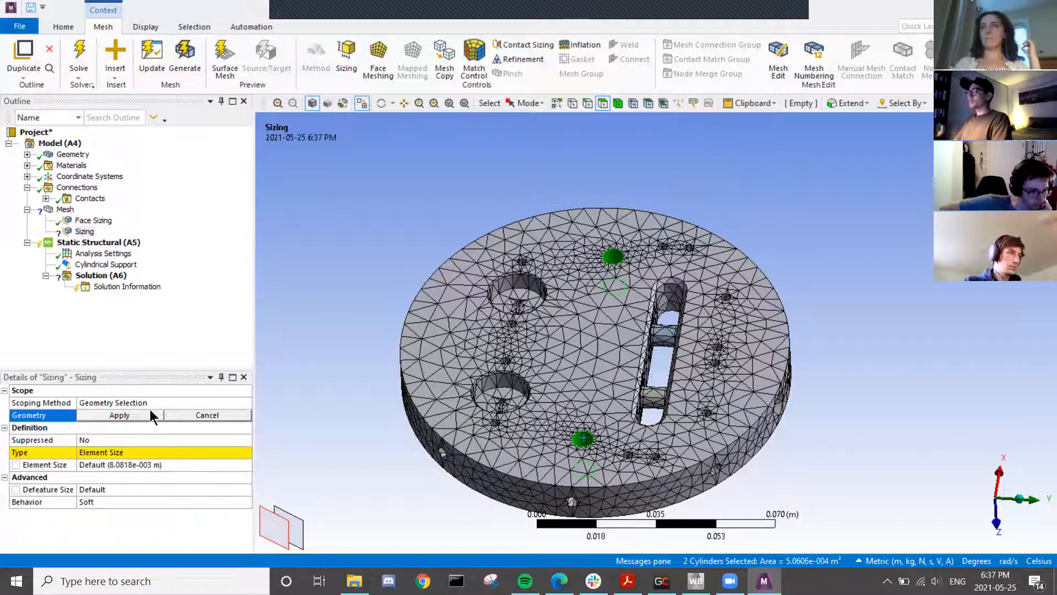
- Cancel the pick and delete the extra Sizing control, then reposition the plate in view
{"action": "left_click", "coordinate": [188, 415]}
{"action": "right_click", "coordinate": [85, 231]}
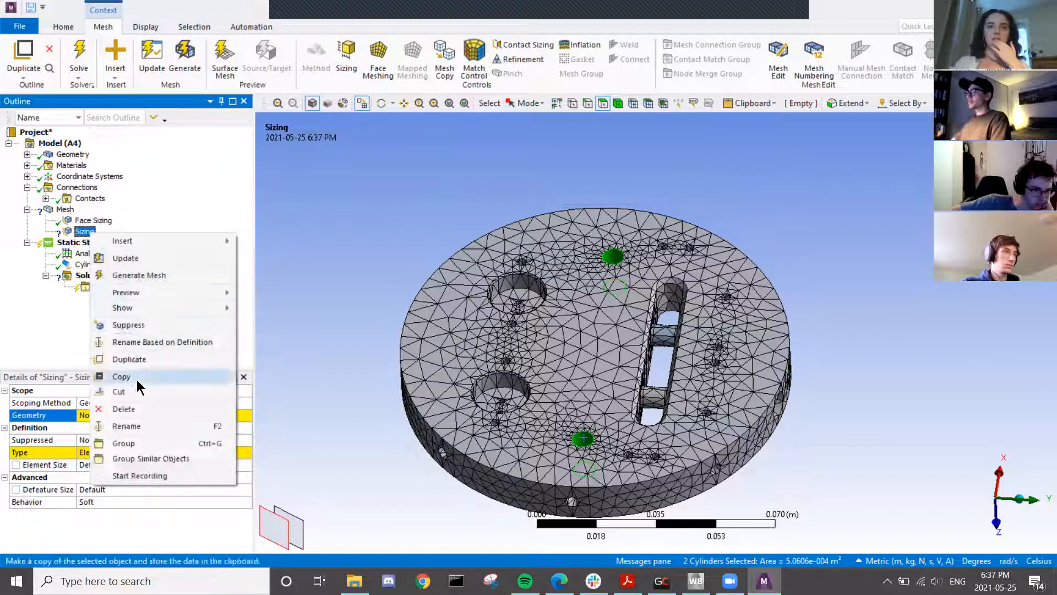
{"action": "left_click", "coordinate": [131, 413]}
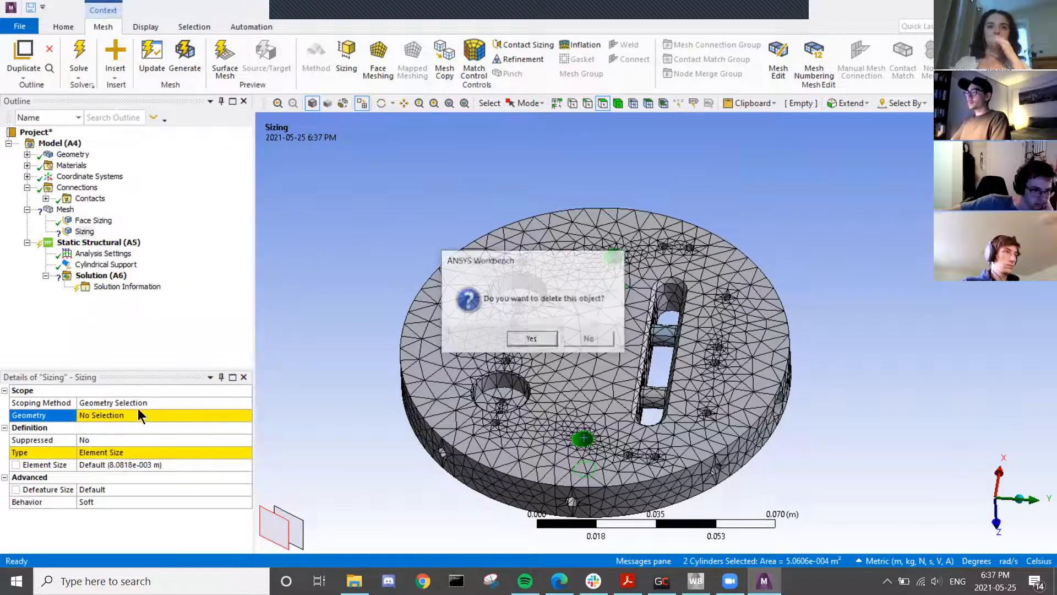
{"action": "left_click", "coordinate": [509, 333]}
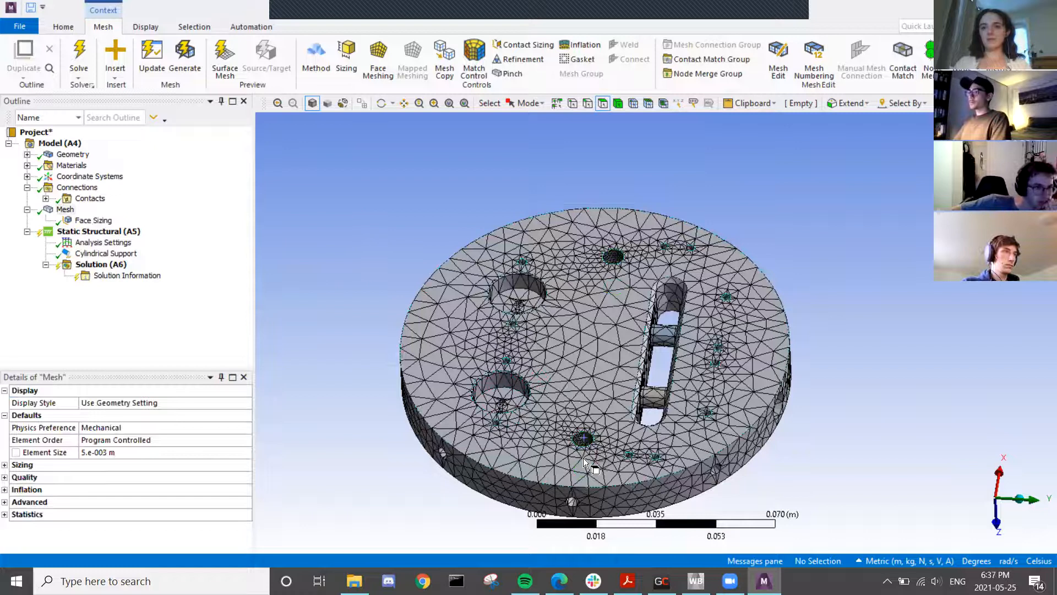
{"action": "scroll", "coordinate": [583, 457], "scroll_direction": "up", "scroll_amount": 5}
{"action": "middle_click_drag", "start_coordinate": [584, 458], "coordinate": [513, 469]}
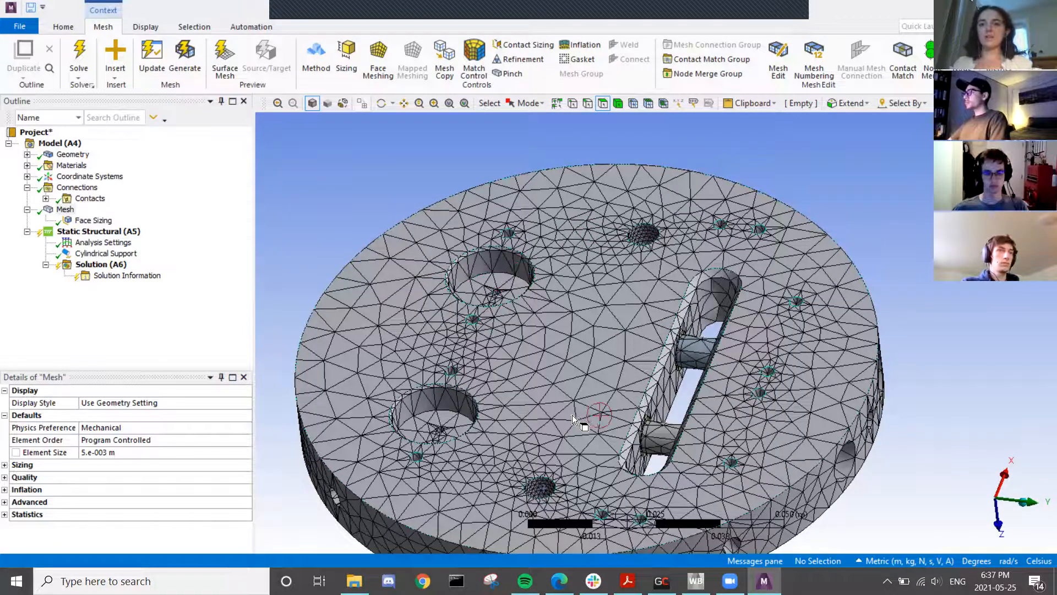
{"action": "middle_click_drag", "start_coordinate": [573, 415], "coordinate": [571, 316], "text": "ctrl"}
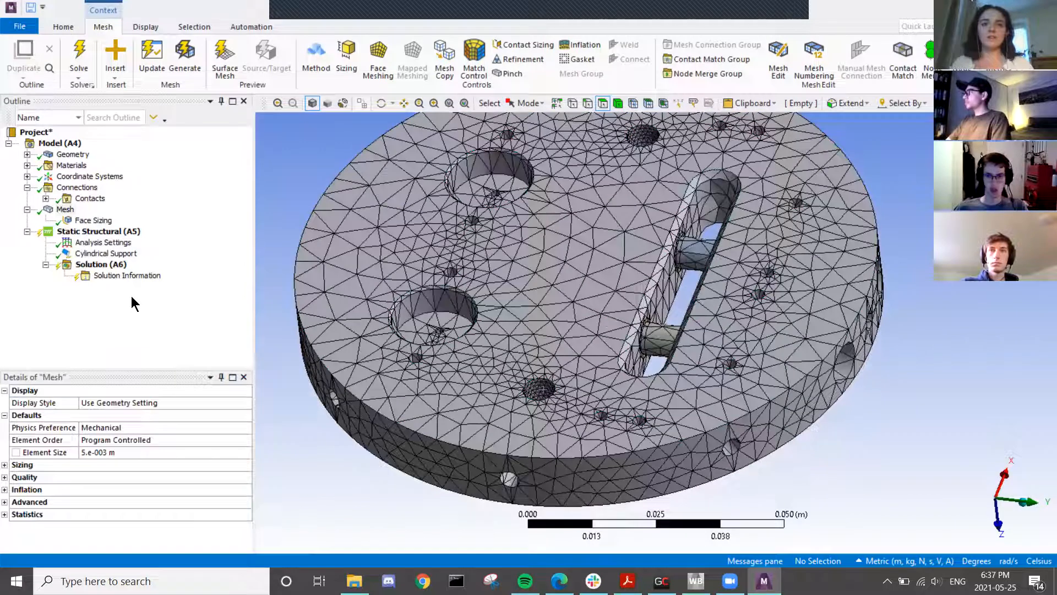
- Insert an Inflation control on the bulkhead body with the two small hole faces as boundary
{"action": "right_click", "coordinate": [65, 210]}
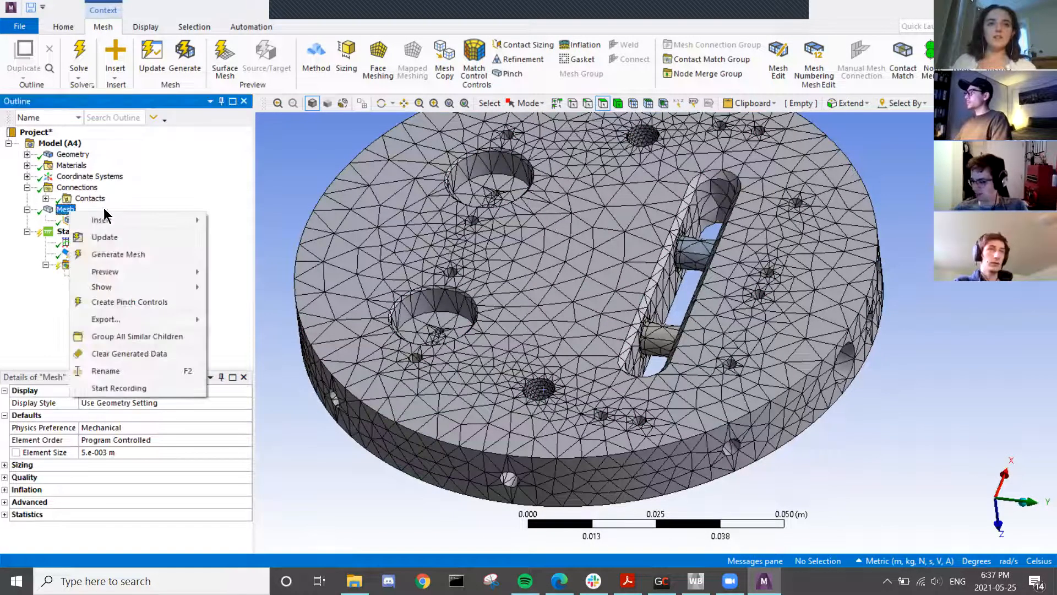
{"action": "mouse_move", "coordinate": [122, 218]}
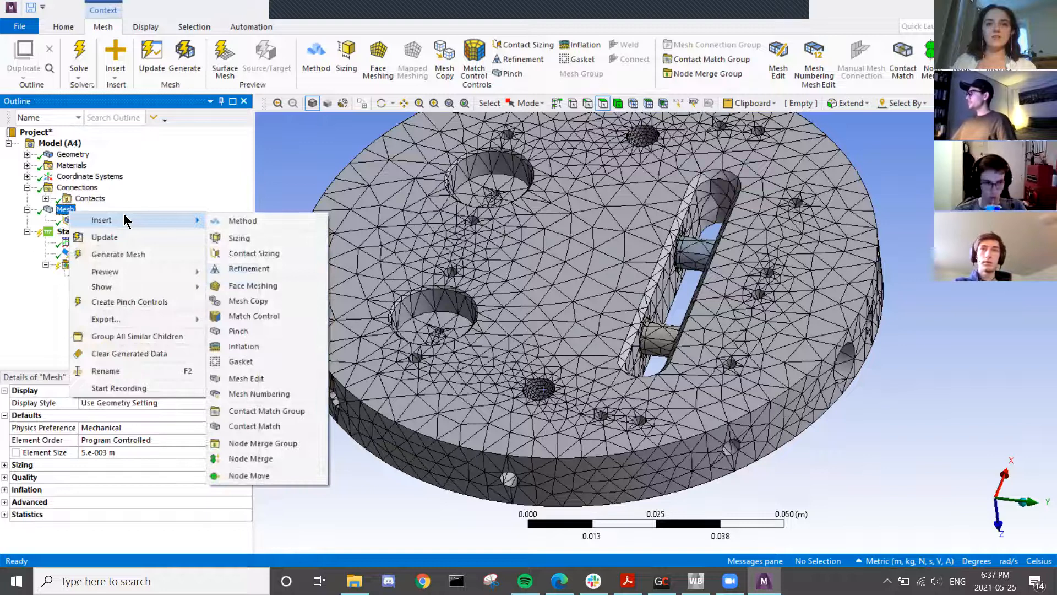
{"action": "left_click", "coordinate": [237, 348]}
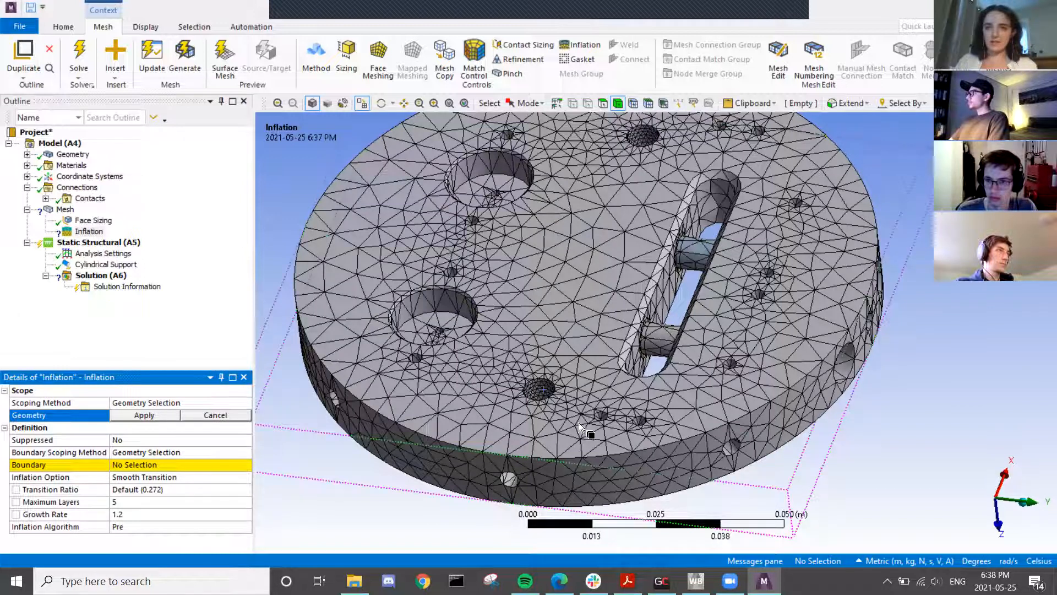
{"action": "left_click", "coordinate": [385, 300]}
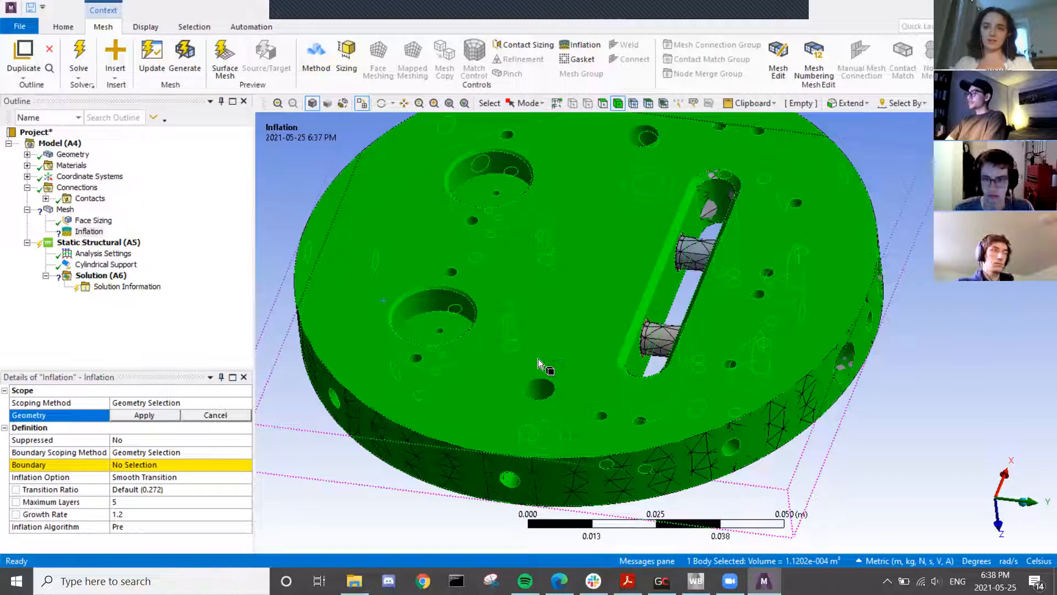
{"action": "left_click", "coordinate": [152, 415]}
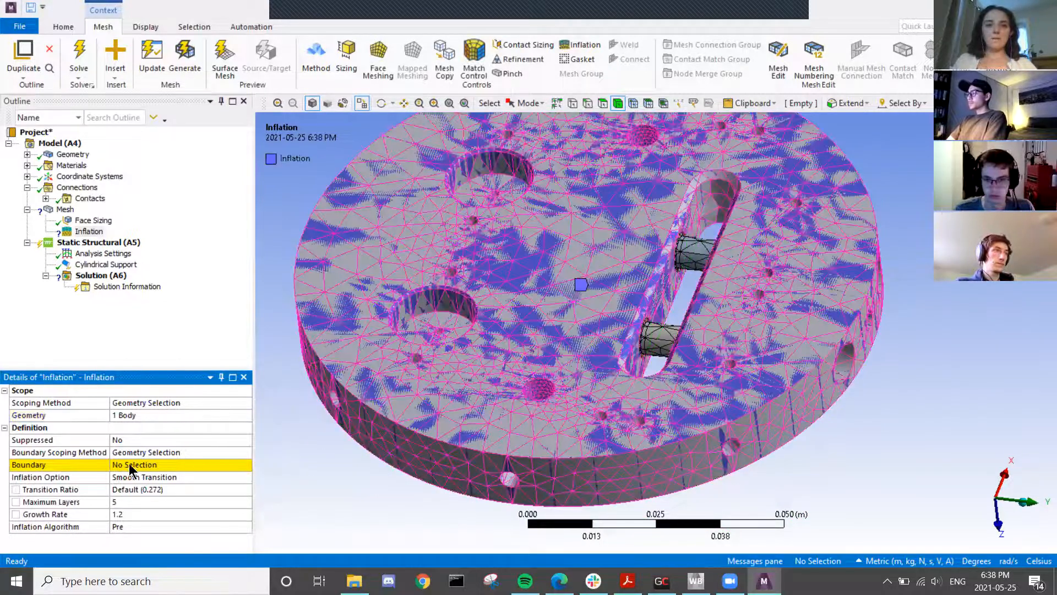
{"action": "left_click", "coordinate": [120, 464]}
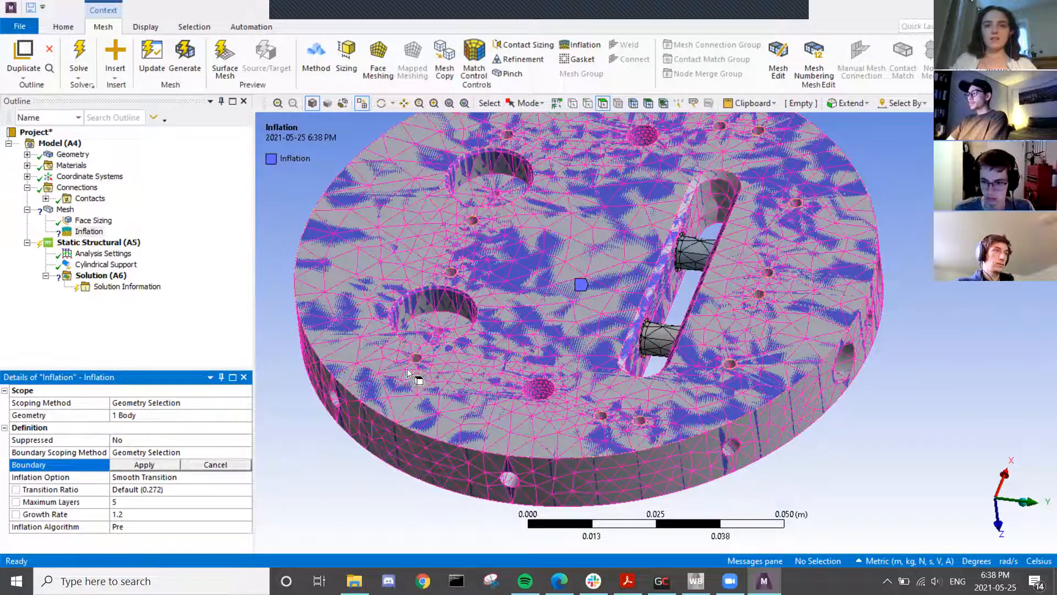
{"action": "left_click", "coordinate": [537, 384]}
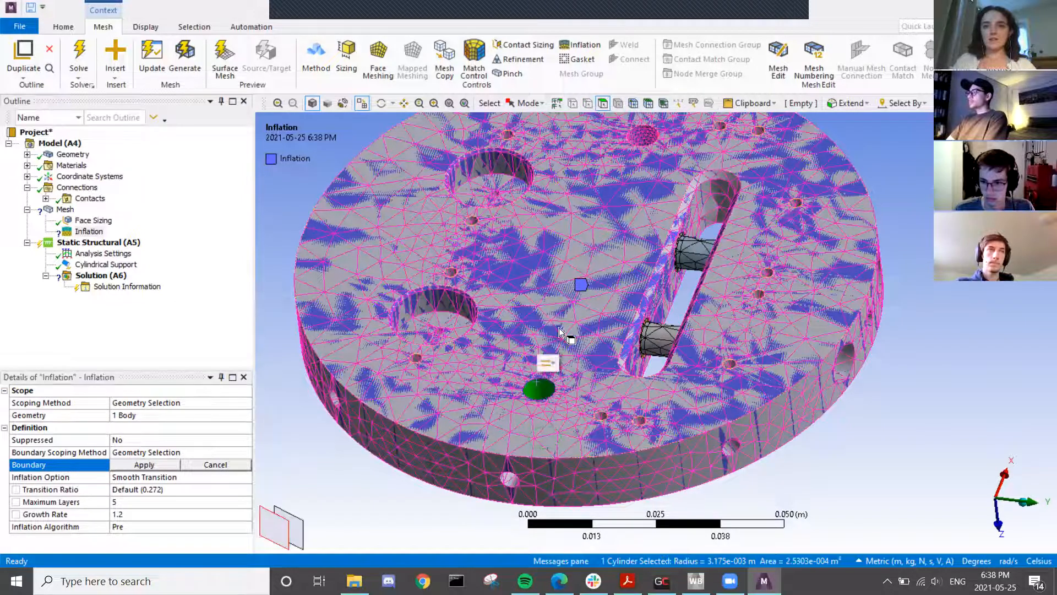
{"action": "left_click", "coordinate": [637, 131], "text": "ctrl"}
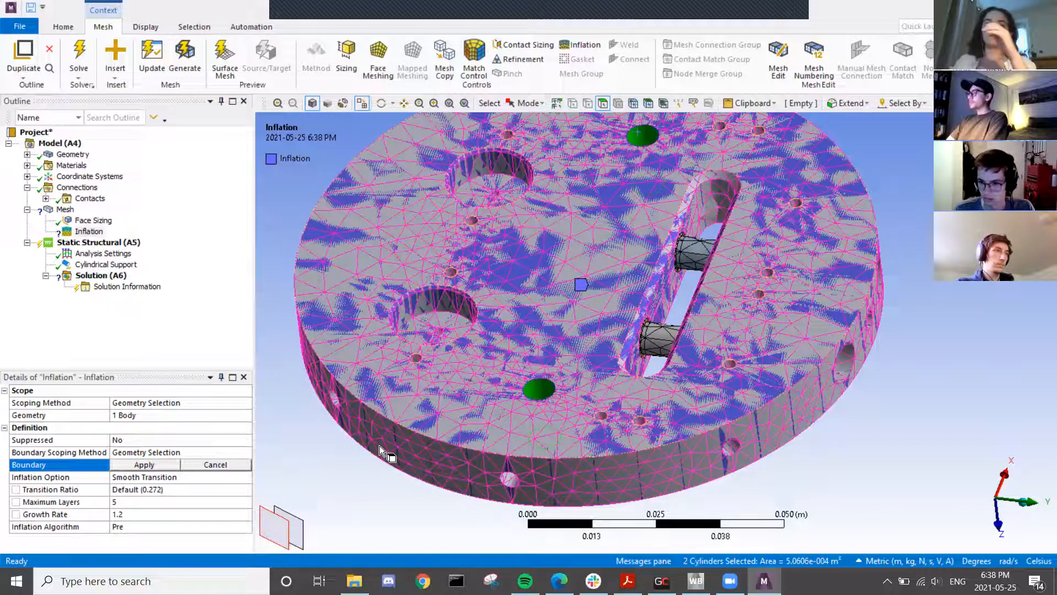
{"action": "left_click", "coordinate": [142, 466]}
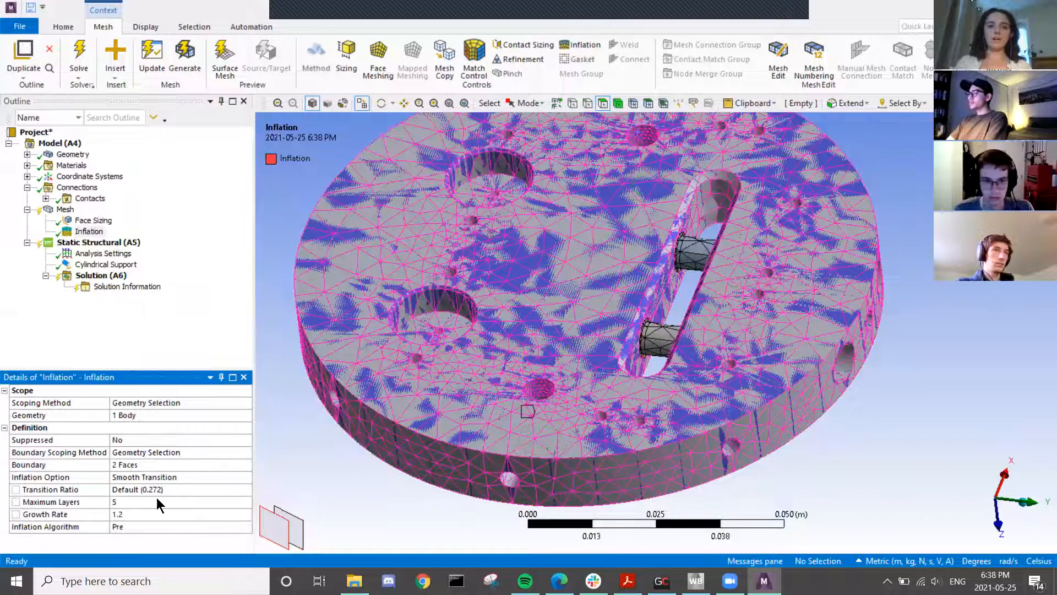
- Set the maximum inflation layers to 3 and regenerate the mesh
{"action": "left_click", "coordinate": [121, 501]}
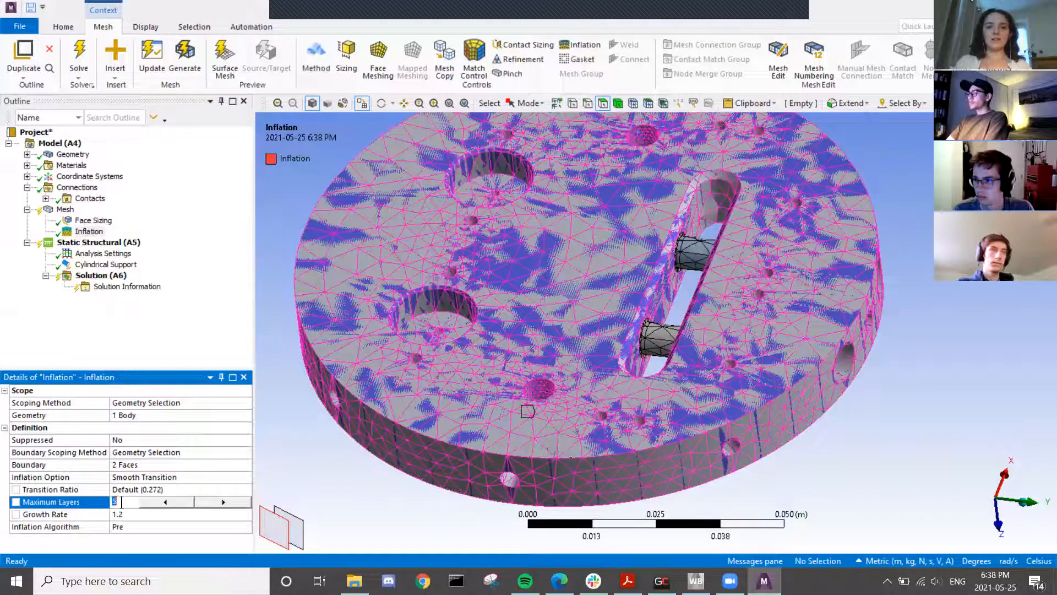
{"action": "left_click", "coordinate": [158, 503]}
{"action": "left_click", "coordinate": [158, 503]}
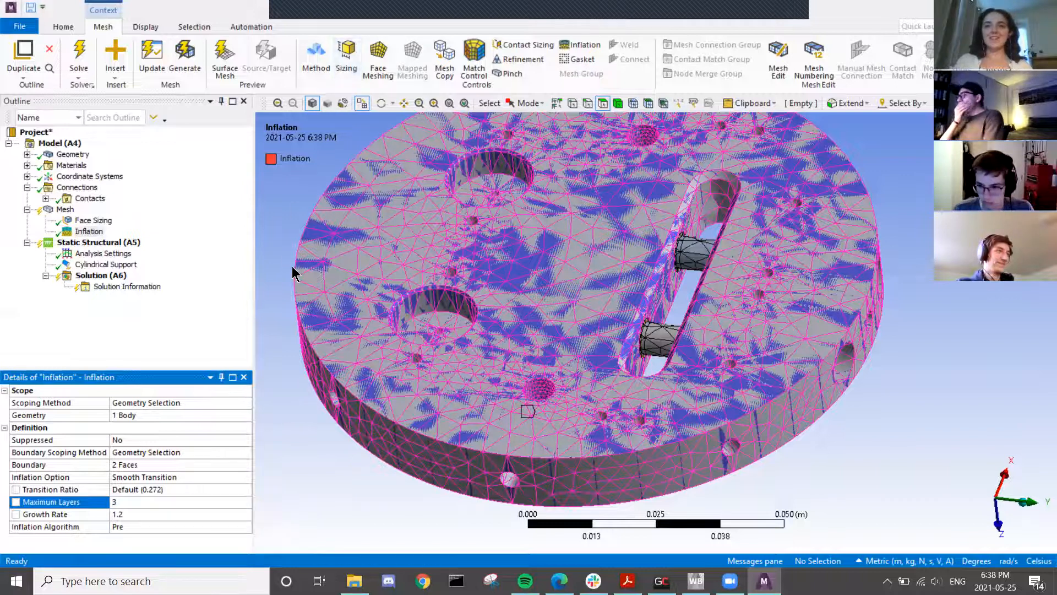
{"action": "left_click", "coordinate": [185, 57]}
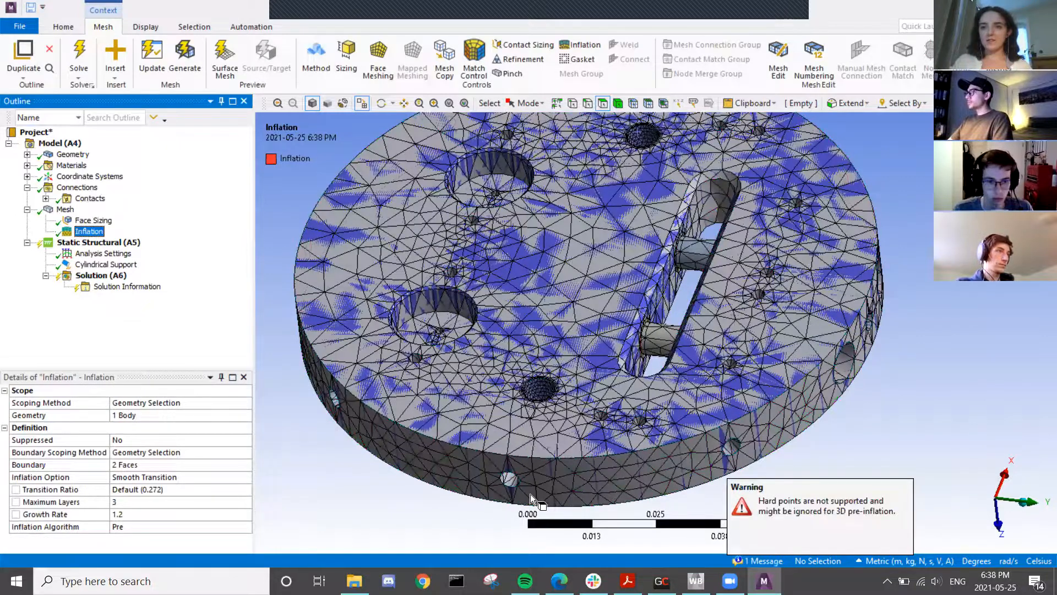
{"action": "scroll", "coordinate": [489, 420], "scroll_direction": "up", "scroll_amount": 2}
{"action": "scroll", "coordinate": [408, 448], "scroll_direction": "up", "scroll_amount": 3}
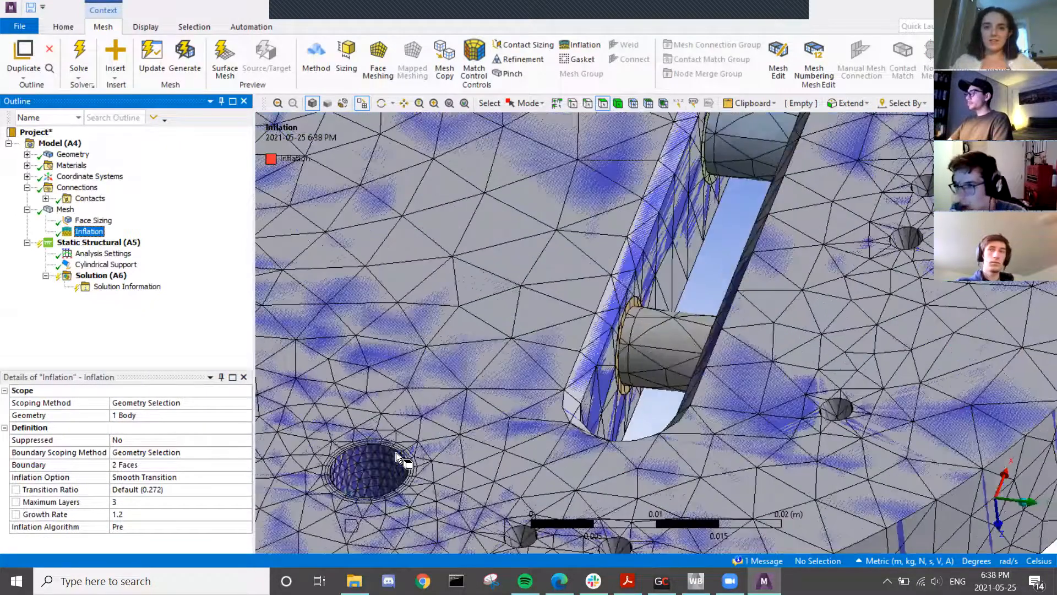
{"action": "middle_click_drag", "start_coordinate": [517, 423], "coordinate": [705, 322], "text": "ctrl"}
{"action": "scroll", "coordinate": [500, 359], "scroll_direction": "up", "scroll_amount": 2}
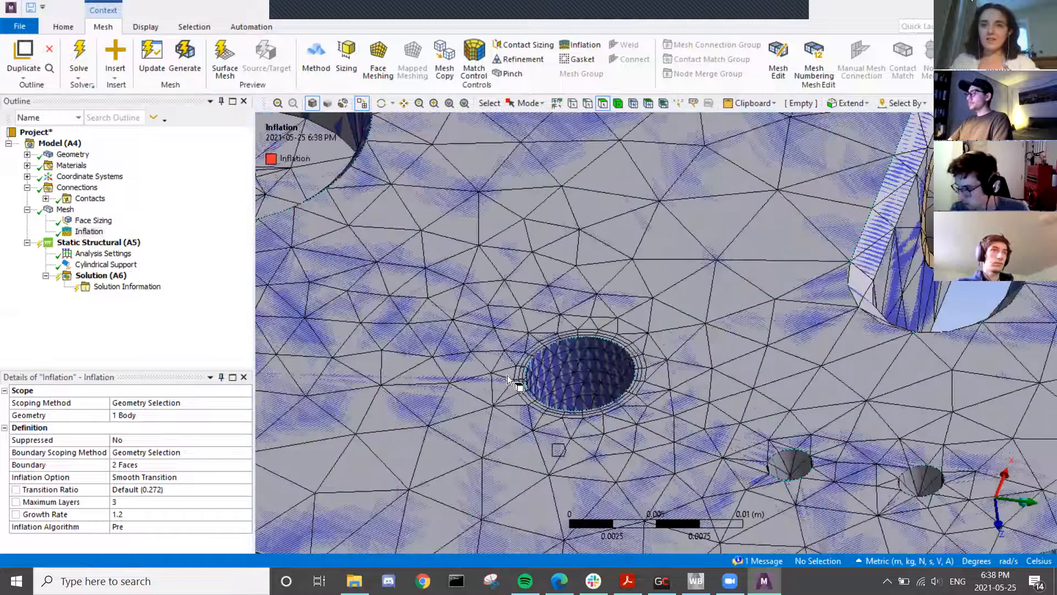
{"action": "scroll", "coordinate": [531, 384], "scroll_direction": "up", "scroll_amount": 4}
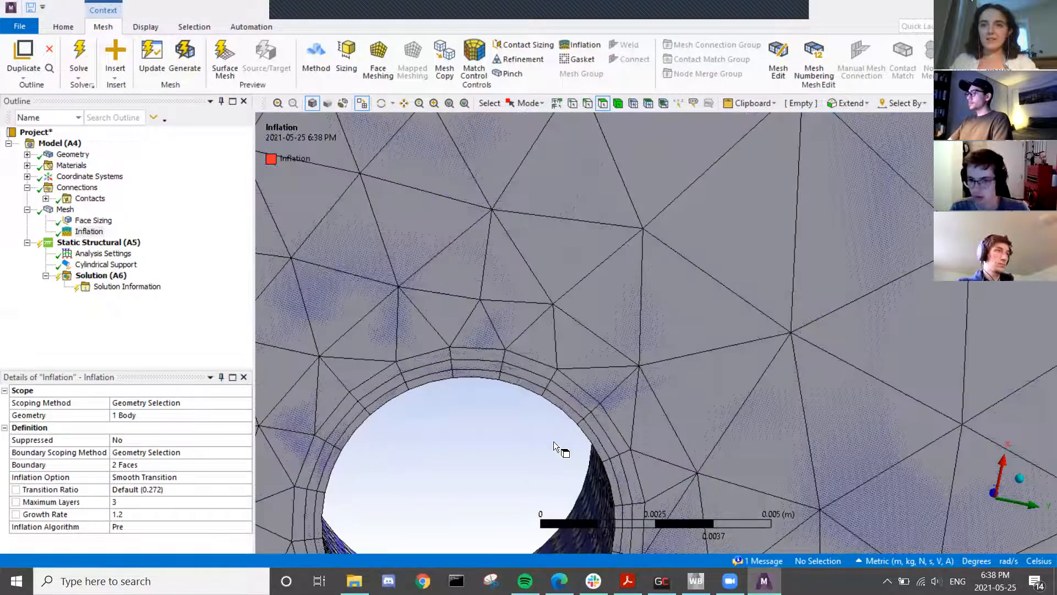
{"action": "scroll", "coordinate": [506, 407], "scroll_direction": "down", "scroll_amount": 2}
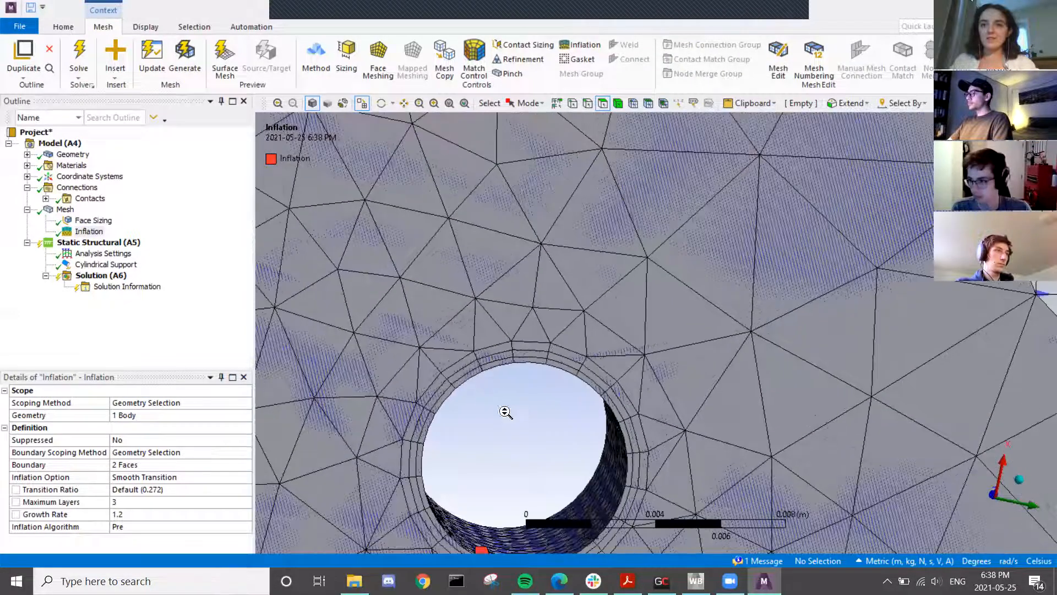
{"action": "middle_click_drag", "start_coordinate": [556, 432], "coordinate": [547, 357]}
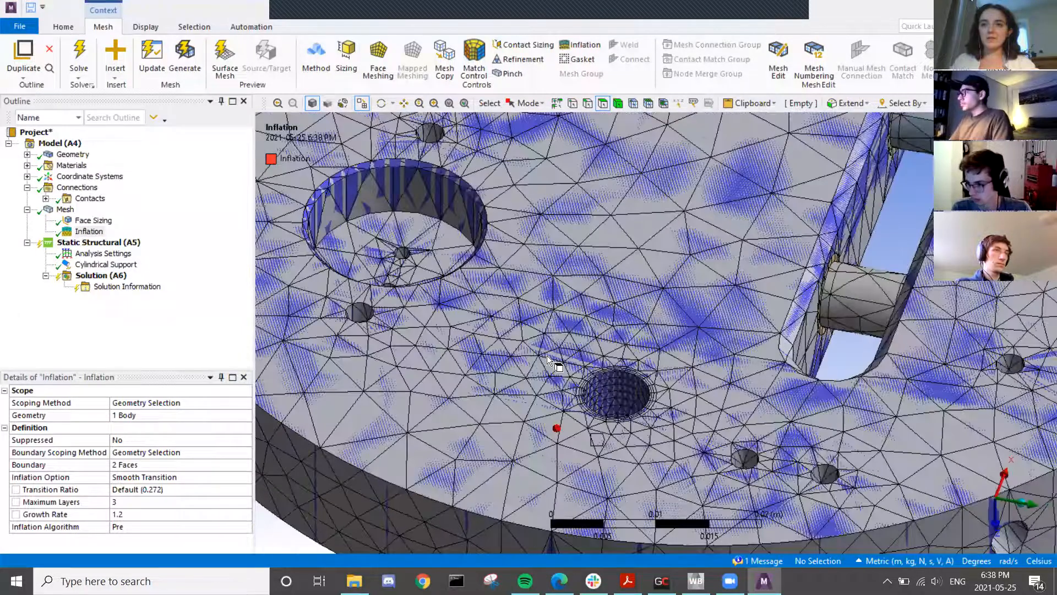
{"action": "scroll", "coordinate": [547, 357], "scroll_direction": "down", "scroll_amount": 6}
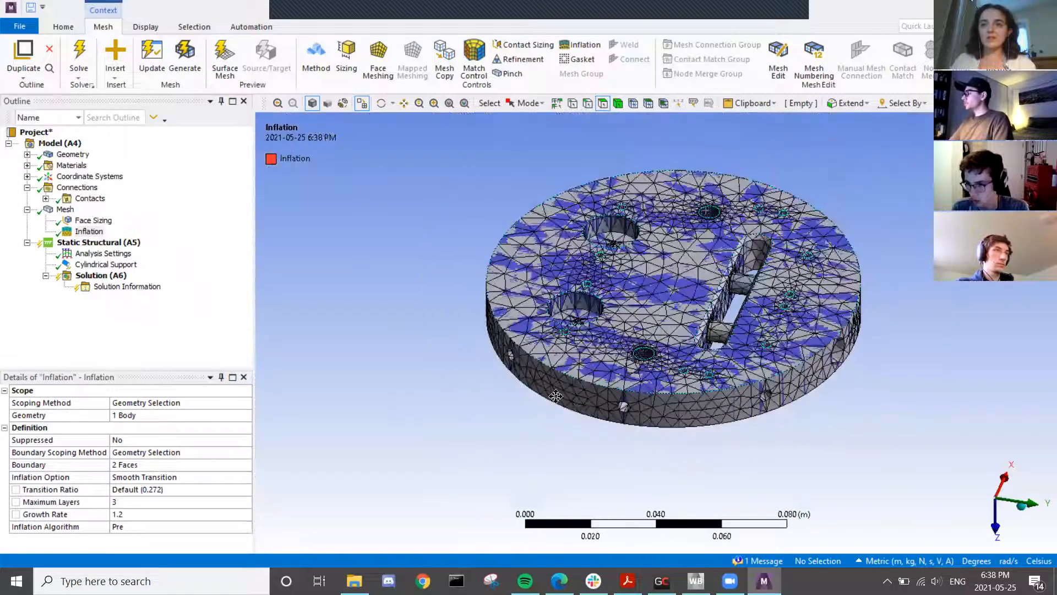
{"action": "middle_click_drag", "start_coordinate": [642, 342], "coordinate": [501, 411], "text": "ctrl"}
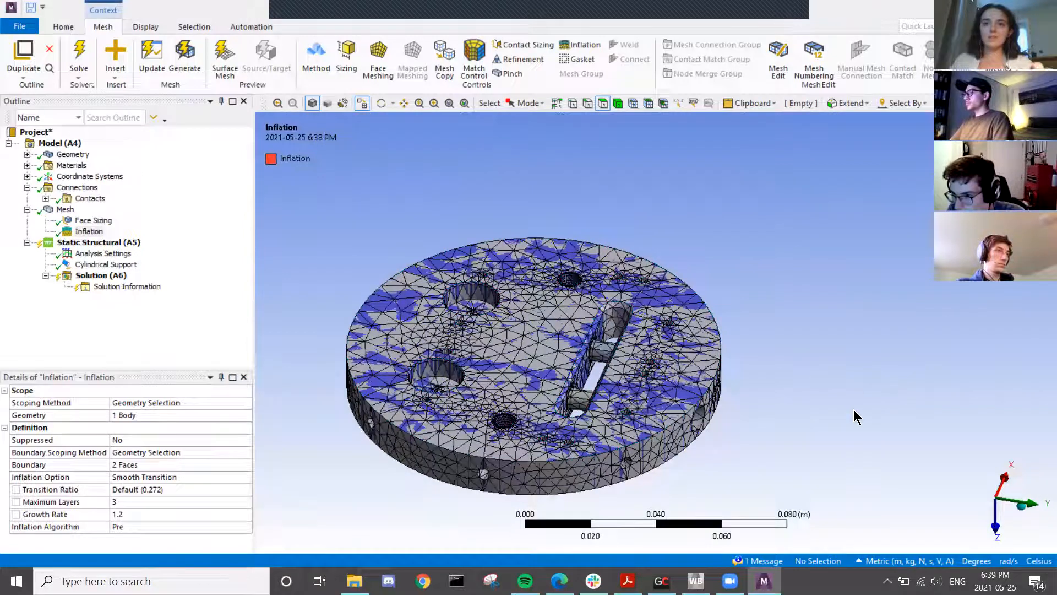
{"action": "left_click", "coordinate": [64, 211]}
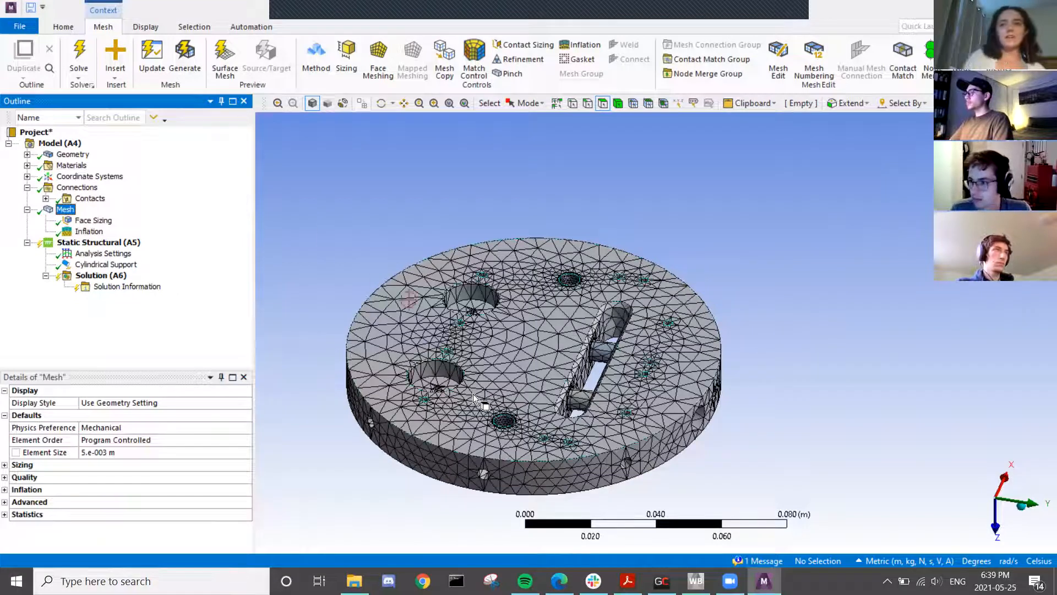
{"action": "middle_click_drag", "start_coordinate": [563, 431], "coordinate": [585, 437]}
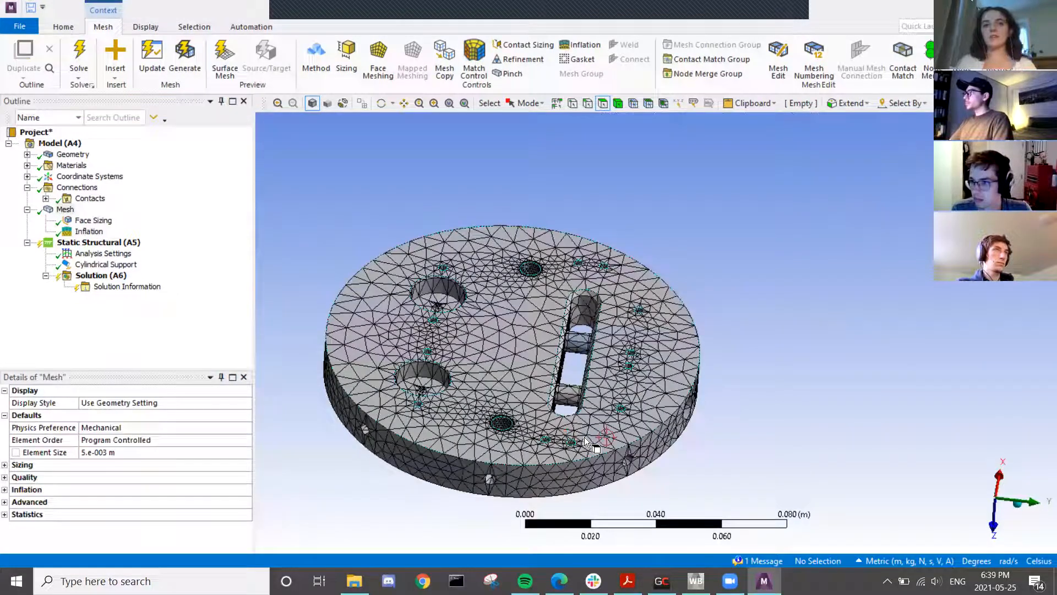
{"action": "scroll", "coordinate": [496, 441], "scroll_direction": "up", "scroll_amount": 2}
{"action": "scroll", "coordinate": [478, 444], "scroll_direction": "up", "scroll_amount": 2}
{"action": "mouse_move", "coordinate": [422, 463]}
{"action": "middle_mouse_down"}
{"action": "mouse_move", "coordinate": [405, 452]}
{"action": "mouse_move", "coordinate": [389, 464]}
{"action": "mouse_move", "coordinate": [401, 459]}
{"action": "mouse_move", "coordinate": [394, 436]}
{"action": "mouse_move", "coordinate": [418, 446]}
{"action": "mouse_move", "coordinate": [416, 469]}
{"action": "middle_mouse_up"}
{"action": "scroll", "coordinate": [534, 342], "scroll_direction": "down", "scroll_amount": 3}
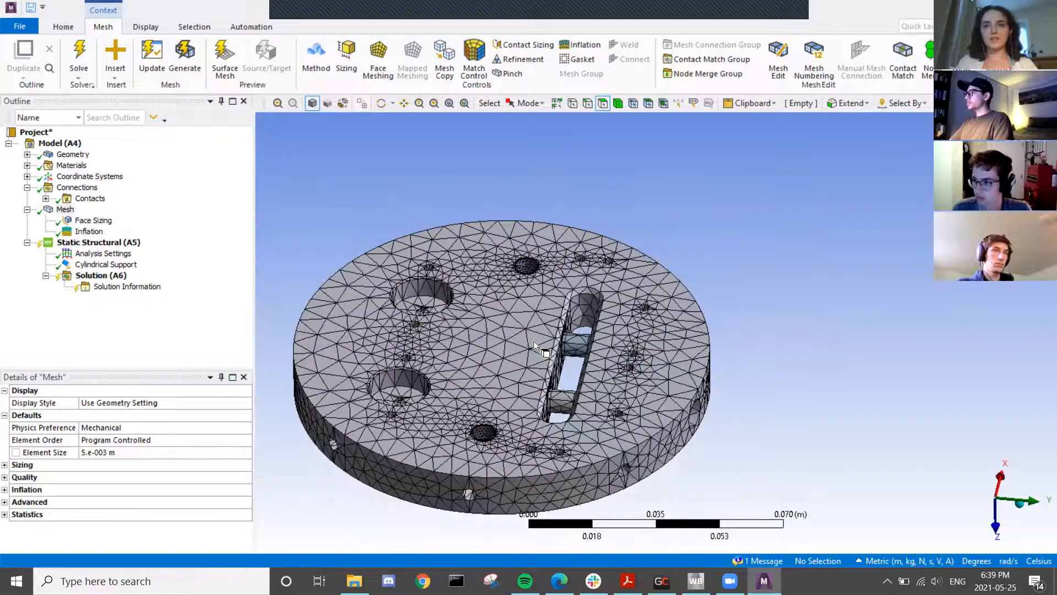
- Add a Hex Dominant method control on the body with All Quad free face mesh
{"action": "right_click", "coordinate": [64, 211]}
{"action": "mouse_move", "coordinate": [100, 218]}
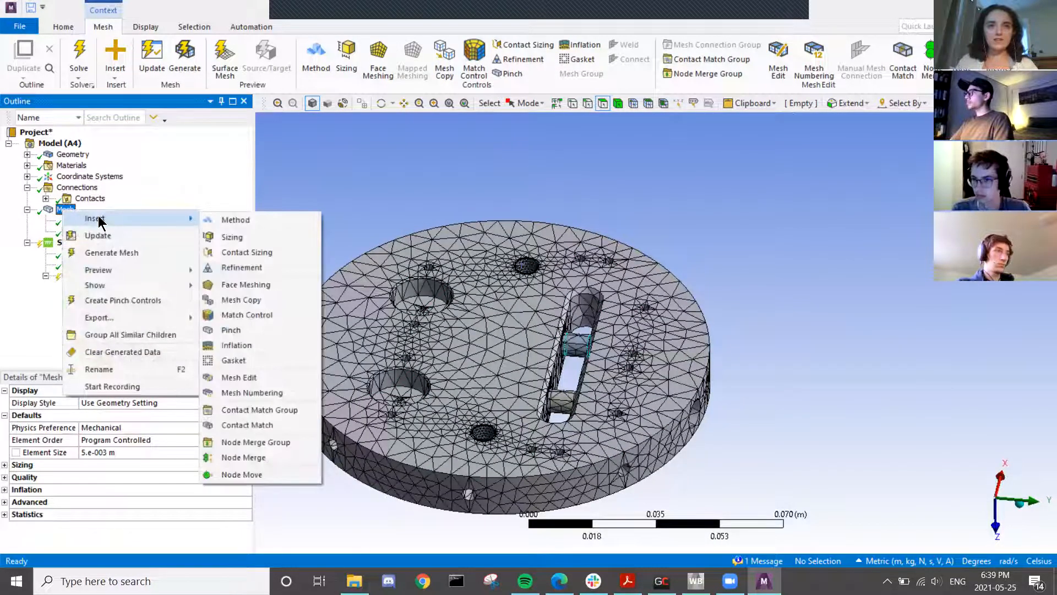
{"action": "left_click", "coordinate": [236, 220]}
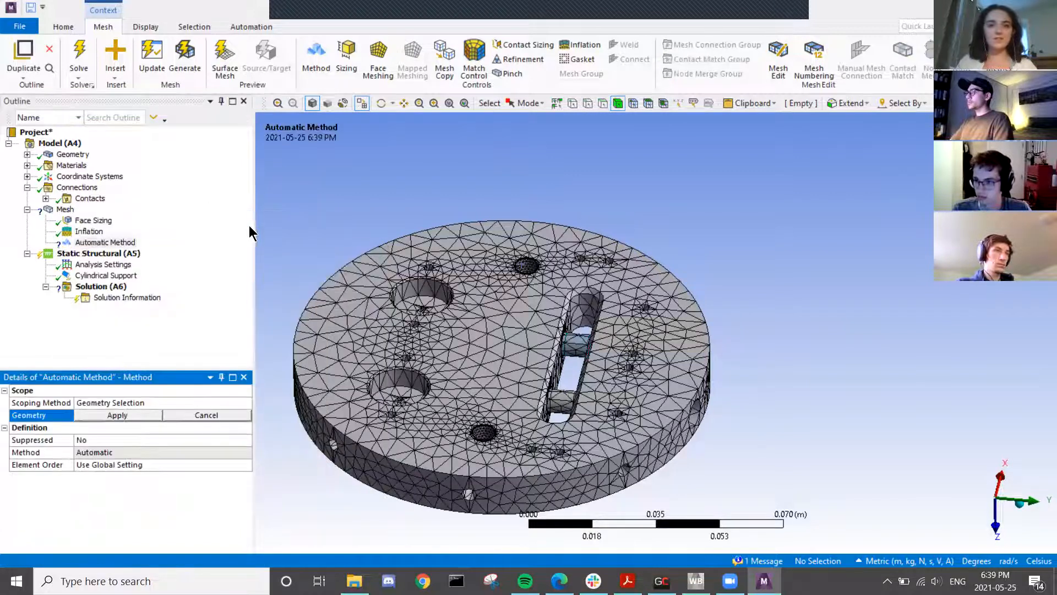
{"action": "left_click", "coordinate": [507, 276]}
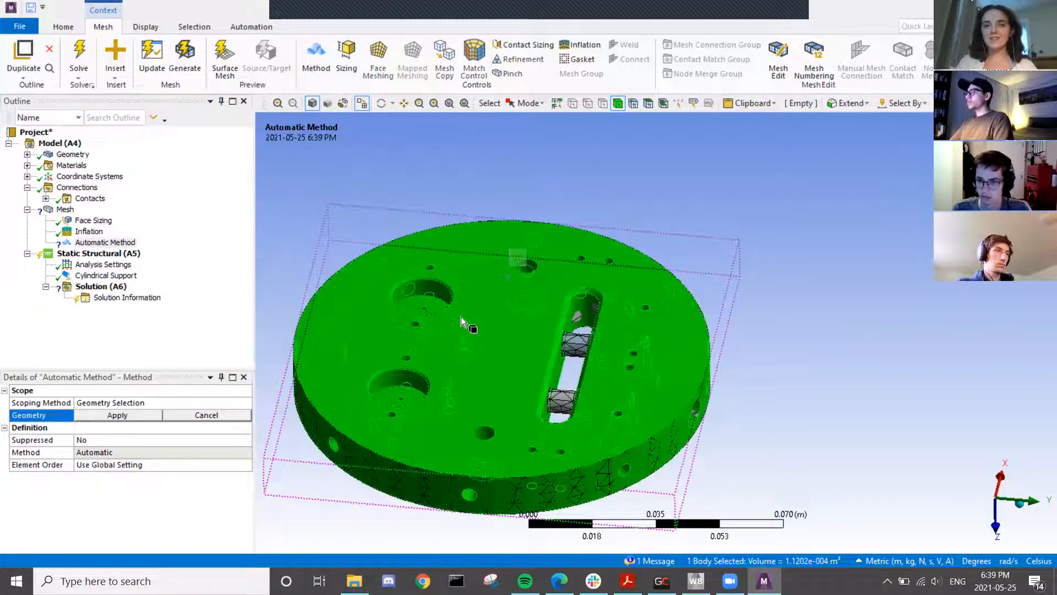
{"action": "left_click", "coordinate": [112, 415]}
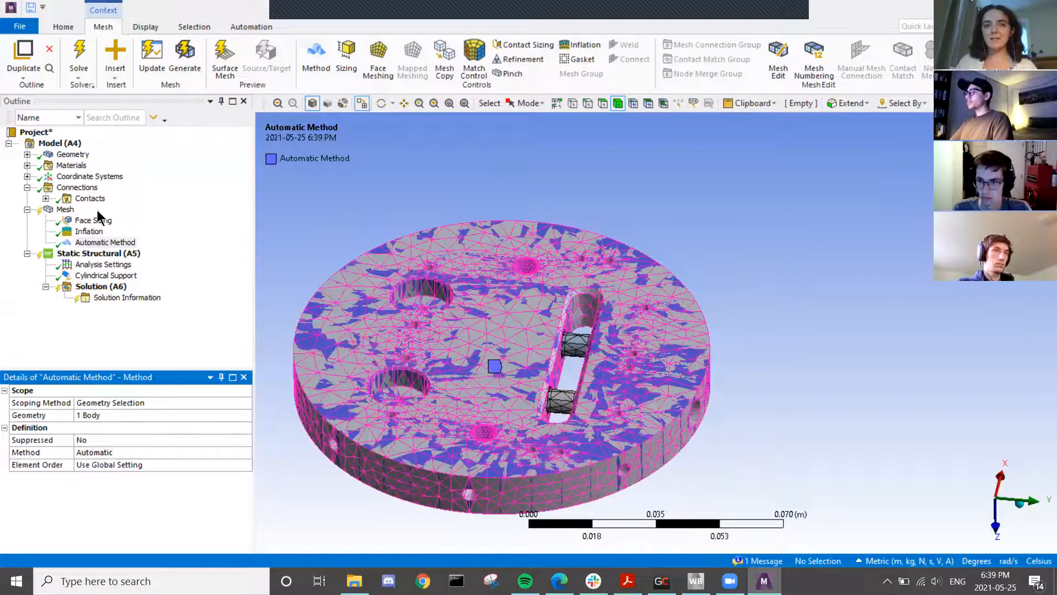
{"action": "left_click", "coordinate": [131, 454]}
{"action": "left_click", "coordinate": [246, 452]}
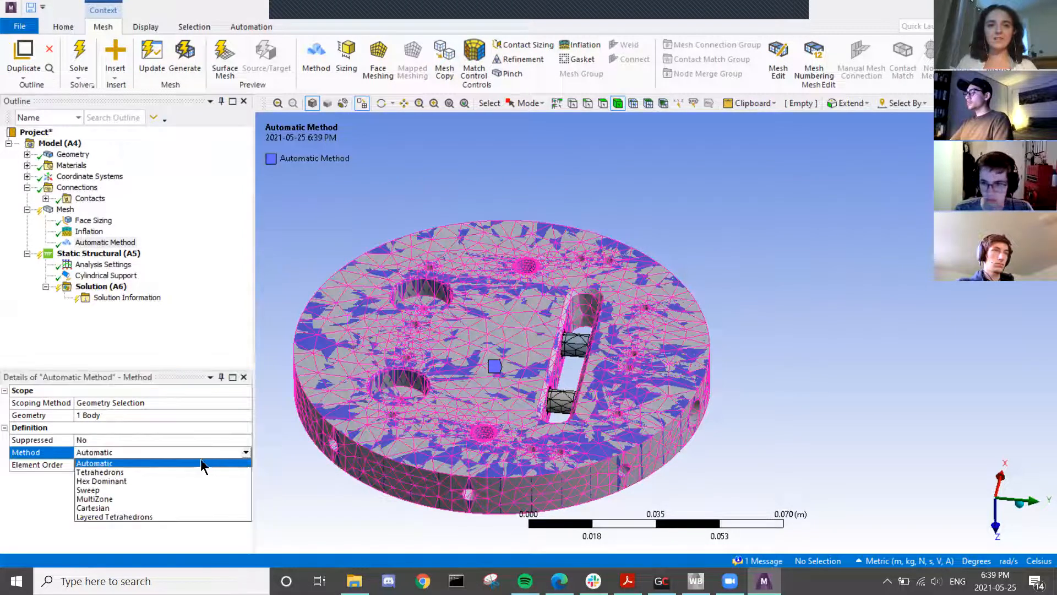
{"action": "left_click", "coordinate": [111, 481]}
{"action": "left_click", "coordinate": [122, 478]}
{"action": "left_click", "coordinate": [246, 477]}
{"action": "left_click", "coordinate": [151, 497]}
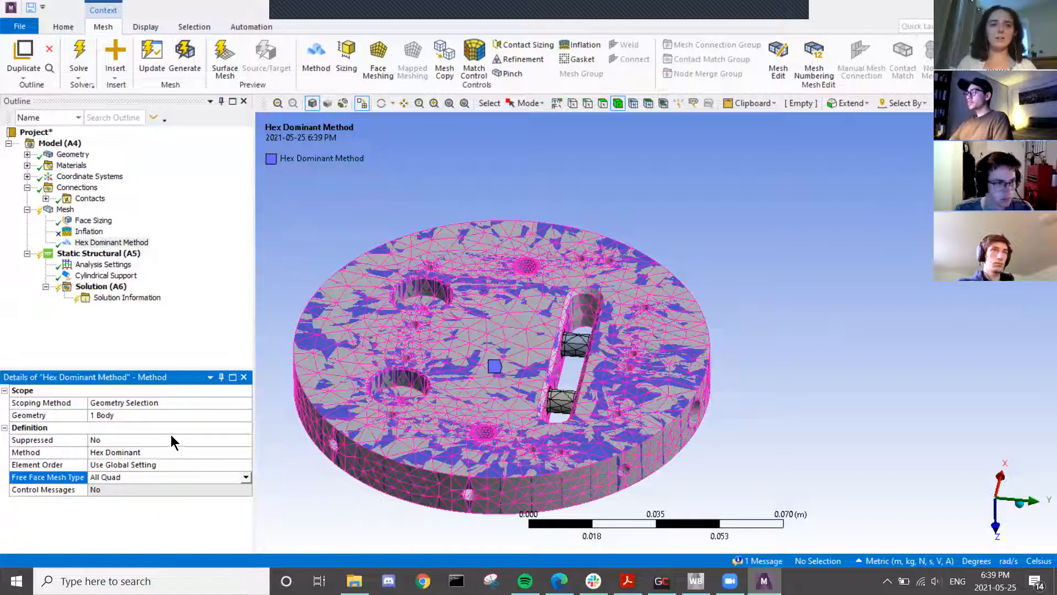
- Delete the Hex Dominant Method control
{"action": "right_click", "coordinate": [123, 243]}
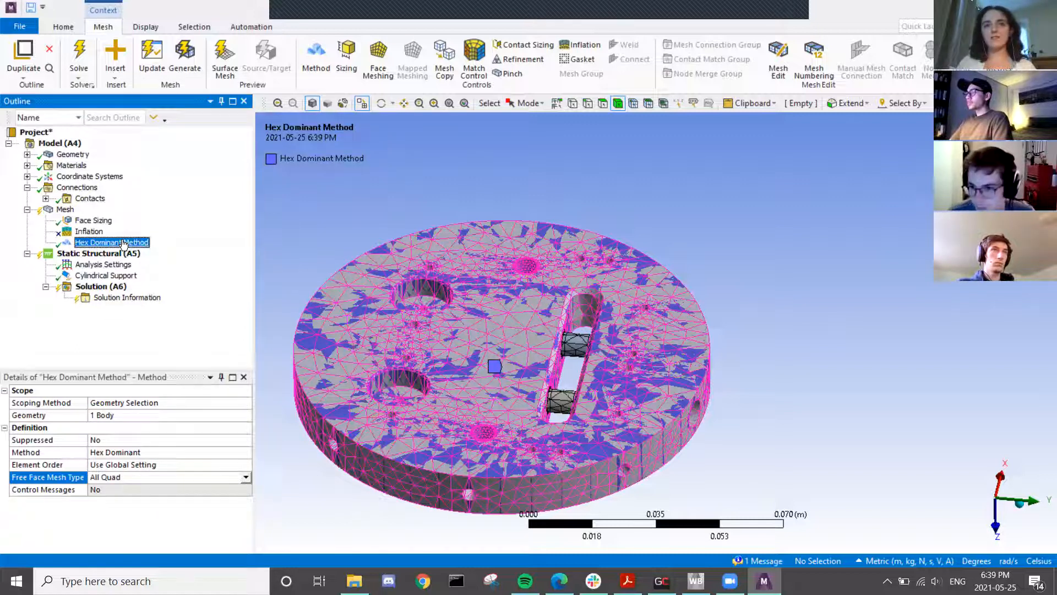
{"action": "left_click", "coordinate": [165, 429]}
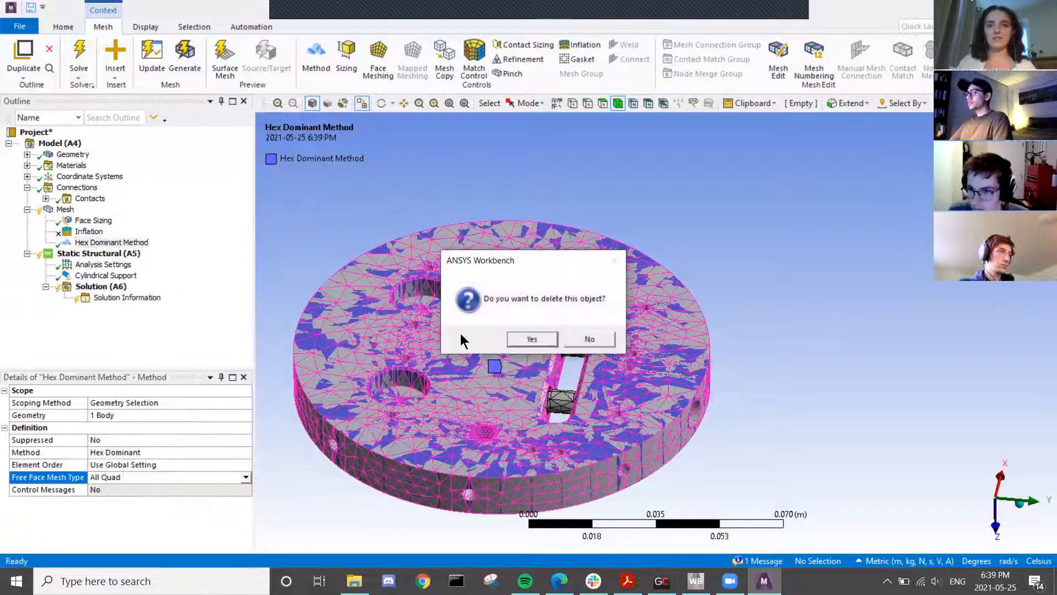
{"action": "left_click", "coordinate": [539, 340]}
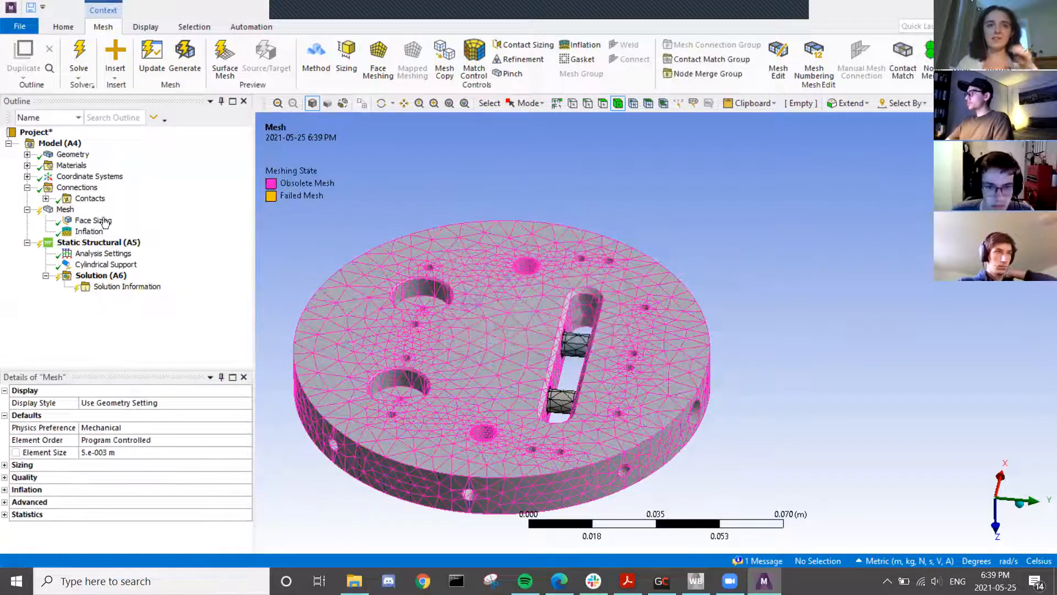
- Regenerate the mesh with Face Sizing and Inflation and zoom and orbit to inspect the disc
{"action": "scroll", "coordinate": [438, 345], "scroll_direction": "up", "scroll_amount": 3}
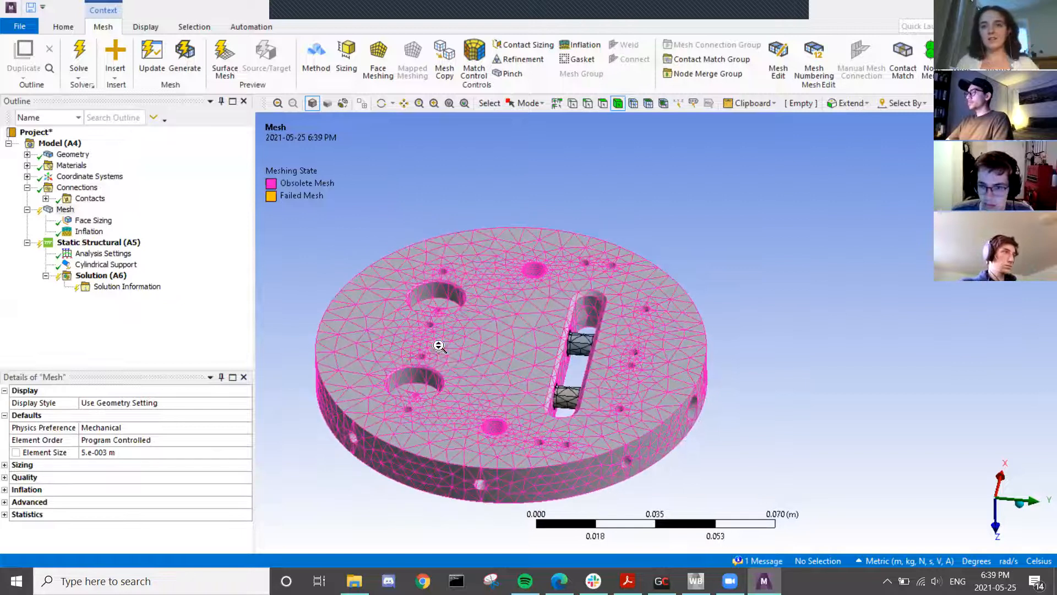
{"action": "left_click", "coordinate": [65, 210]}
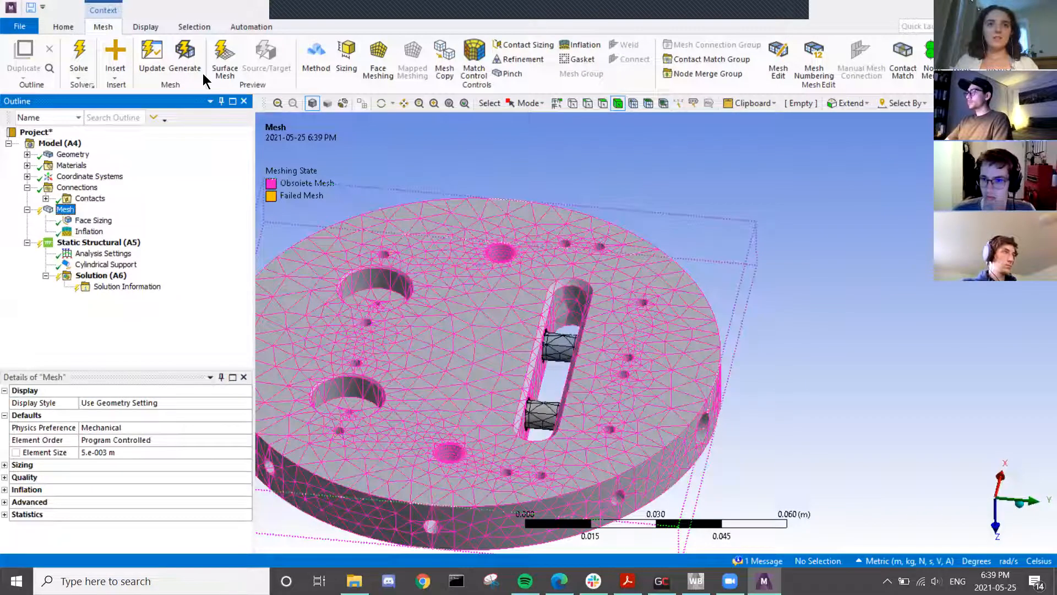
{"action": "left_click", "coordinate": [185, 57]}
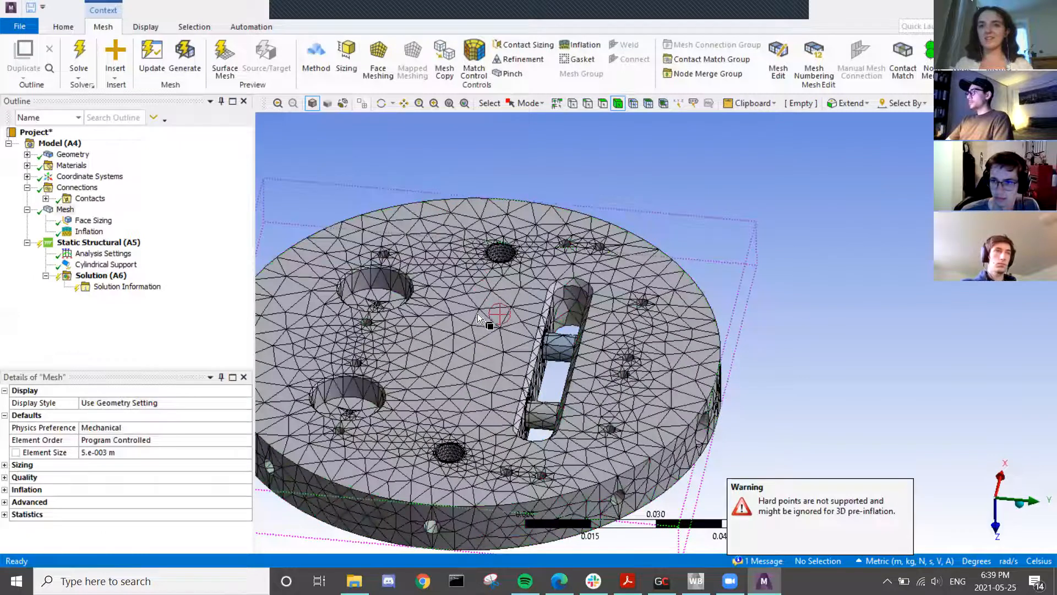
{"action": "scroll", "coordinate": [470, 326], "scroll_direction": "down", "scroll_amount": 2}
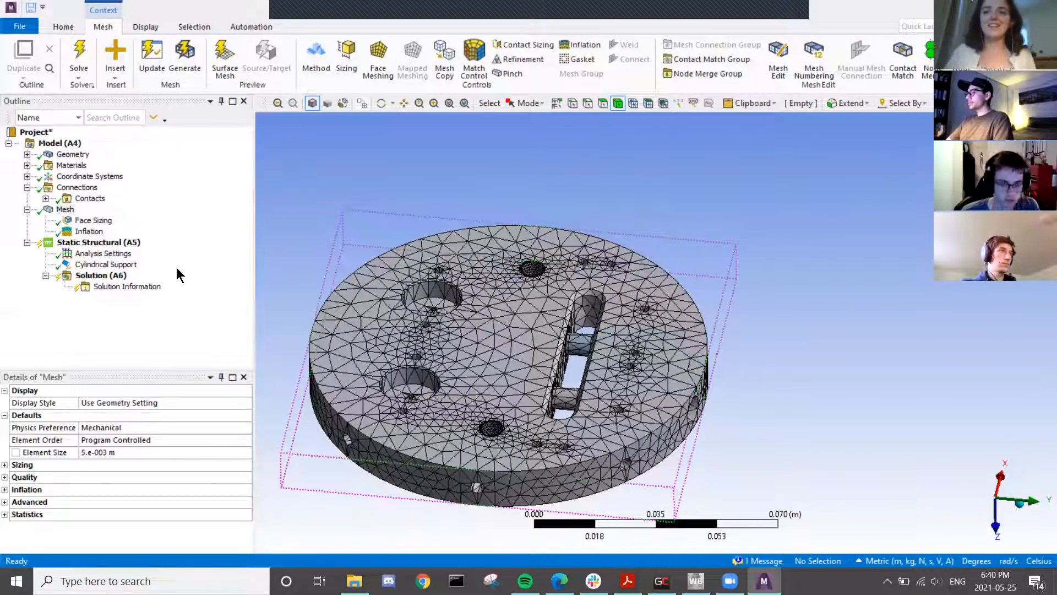
{"action": "scroll", "coordinate": [508, 430], "scroll_direction": "up", "scroll_amount": 3}
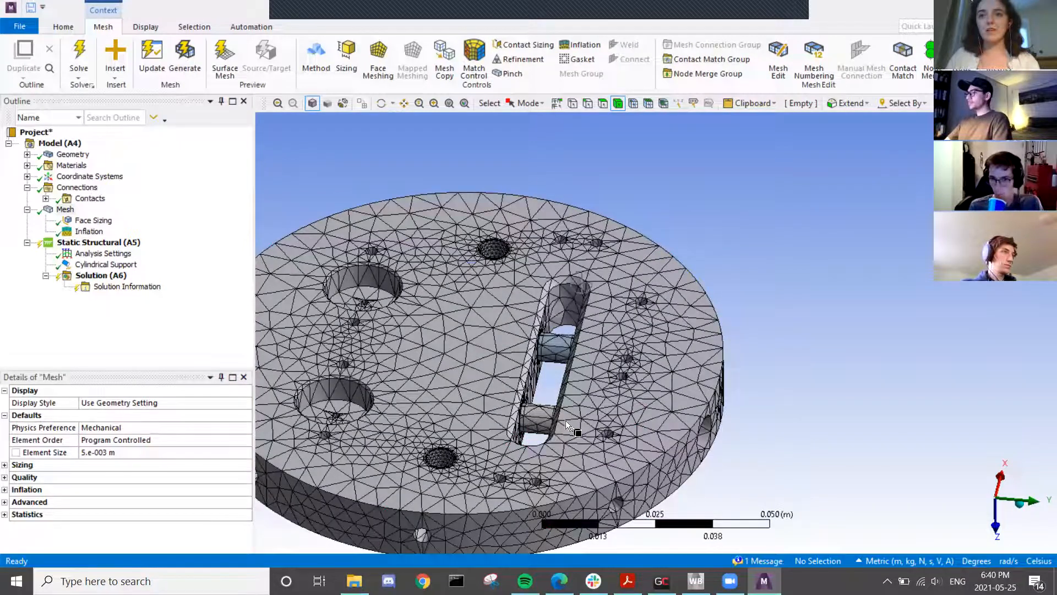
{"action": "scroll", "coordinate": [441, 438], "scroll_direction": "down", "scroll_amount": 4}
{"action": "middle_click_drag", "start_coordinate": [442, 438], "coordinate": [439, 399]}
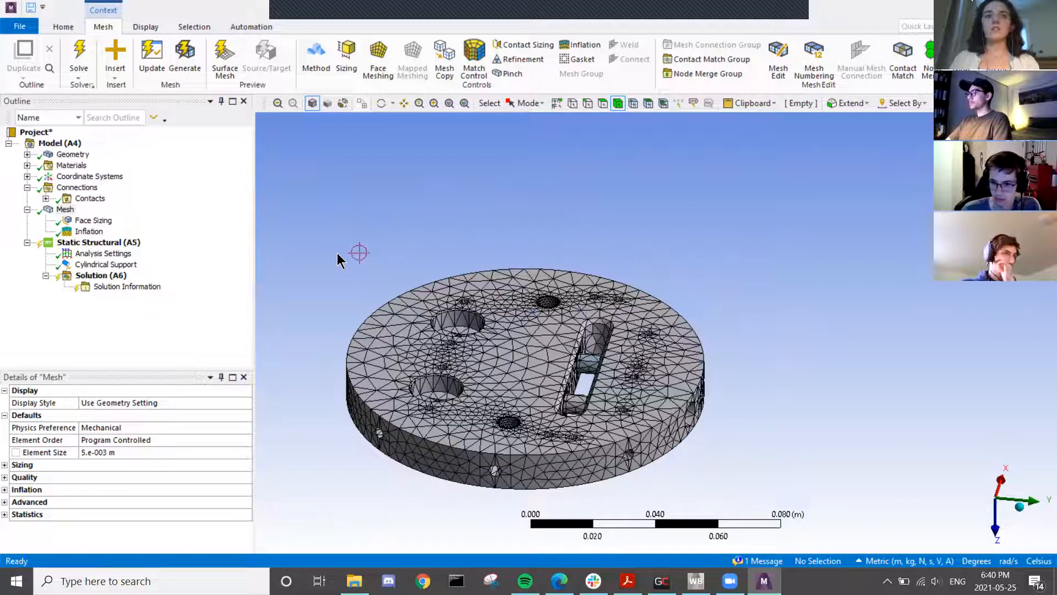
{"action": "left_click", "coordinate": [103, 243]}
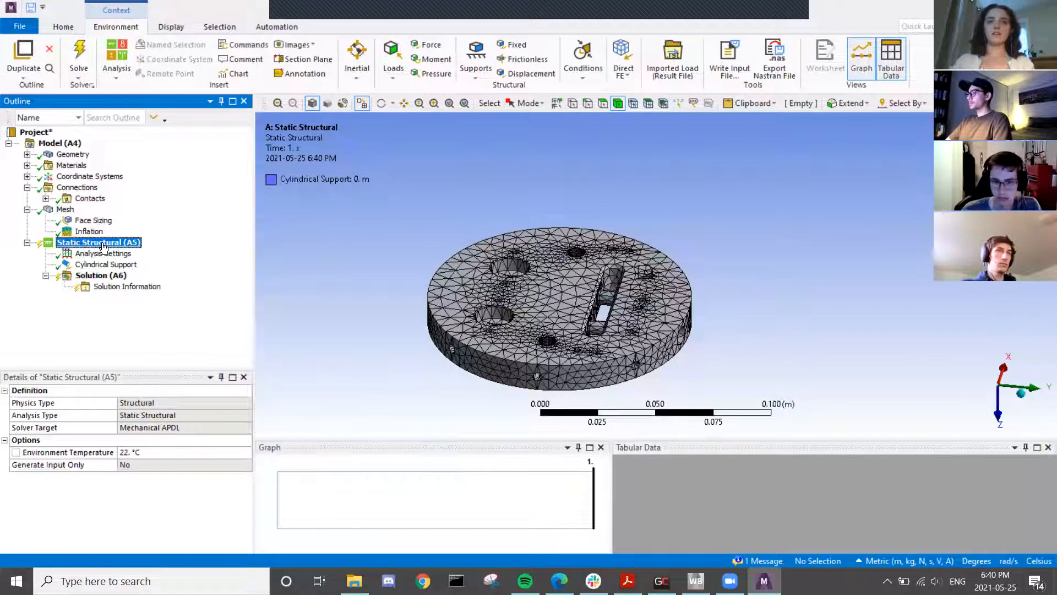
- Insert a Force load under Static Structural scoped to two small hole faces
{"action": "right_click", "coordinate": [104, 246]}
{"action": "mouse_move", "coordinate": [167, 253]}
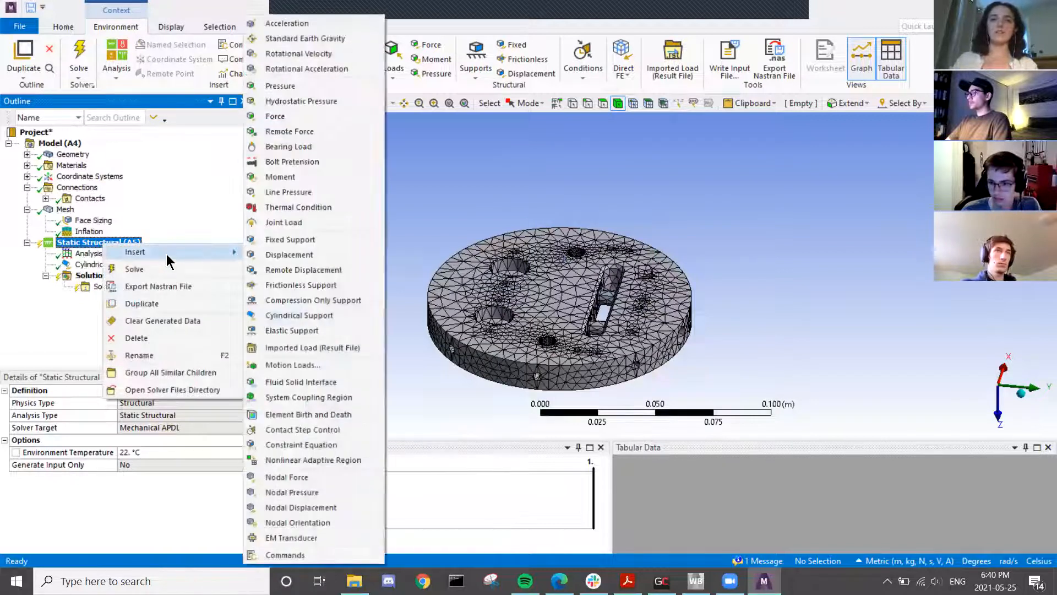
{"action": "left_click", "coordinate": [286, 116]}
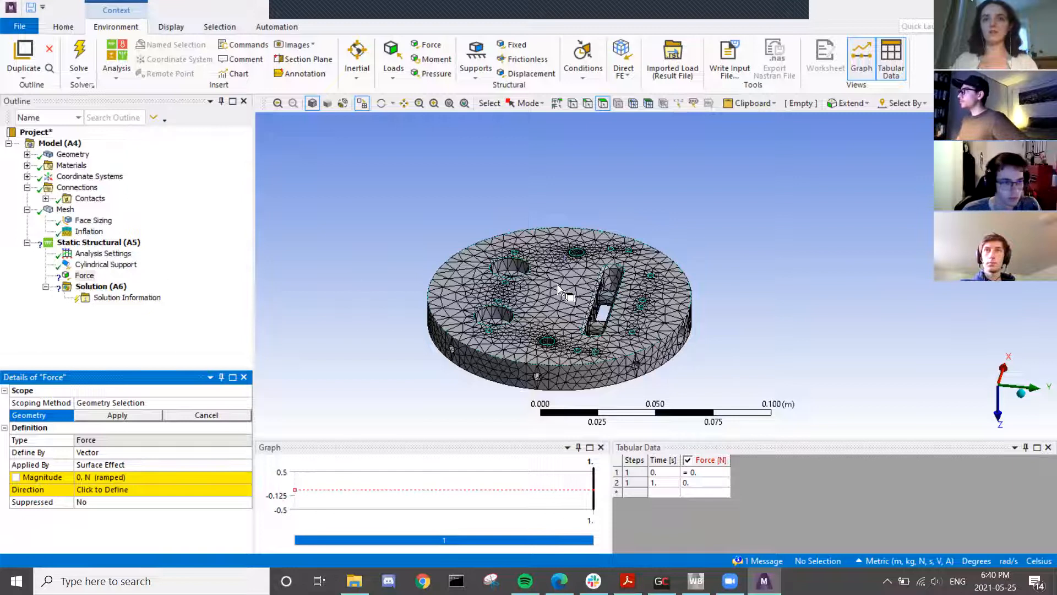
{"action": "scroll", "coordinate": [557, 285], "scroll_direction": "up", "scroll_amount": 5}
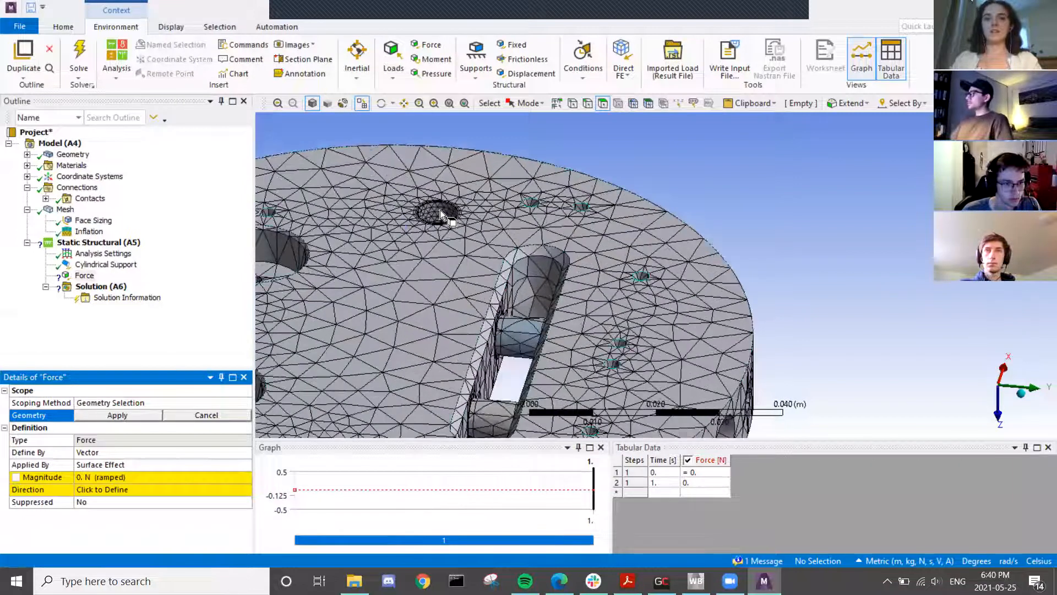
{"action": "left_click", "coordinate": [438, 213]}
{"action": "middle_click_drag", "start_coordinate": [431, 320], "coordinate": [525, 147], "text": "ctrl"}
{"action": "left_click", "coordinate": [450, 281], "text": "ctrl"}
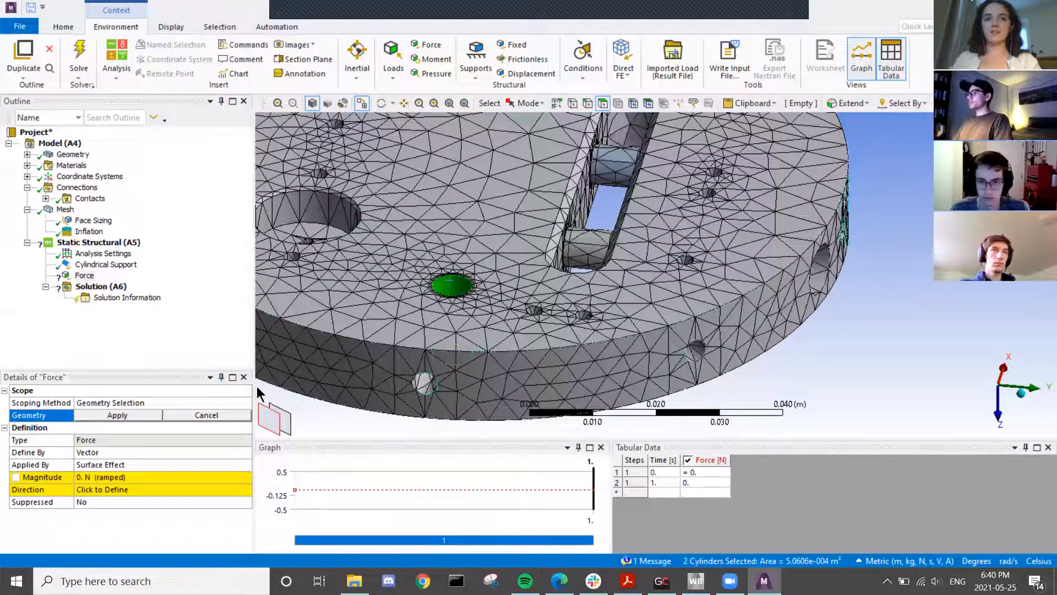
{"action": "left_click", "coordinate": [122, 416]}
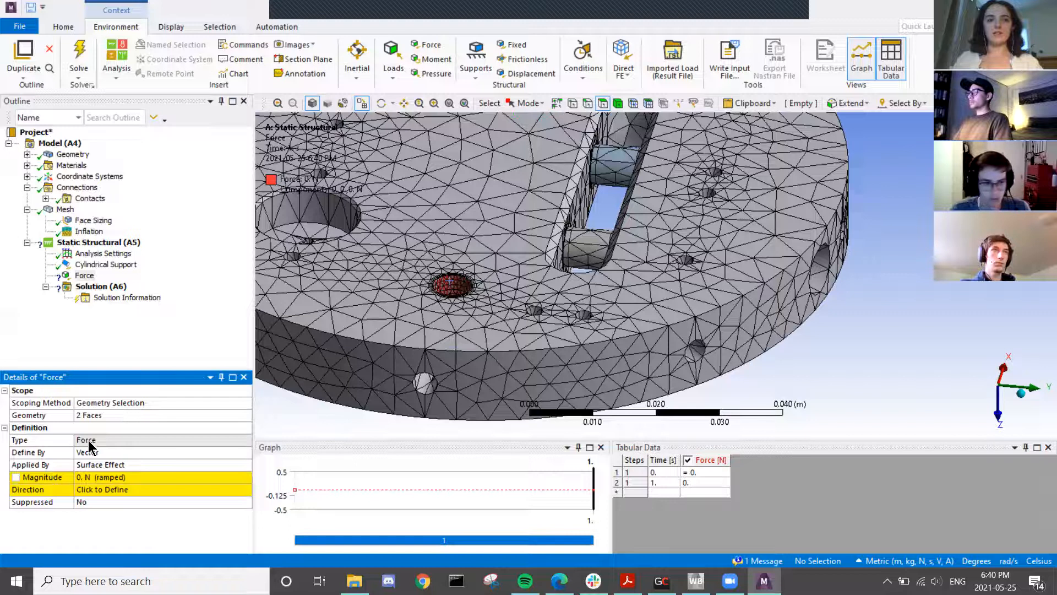
- Switch the Force definition to Components and orbit the disc toward an edge-on view
{"action": "left_click", "coordinate": [86, 440]}
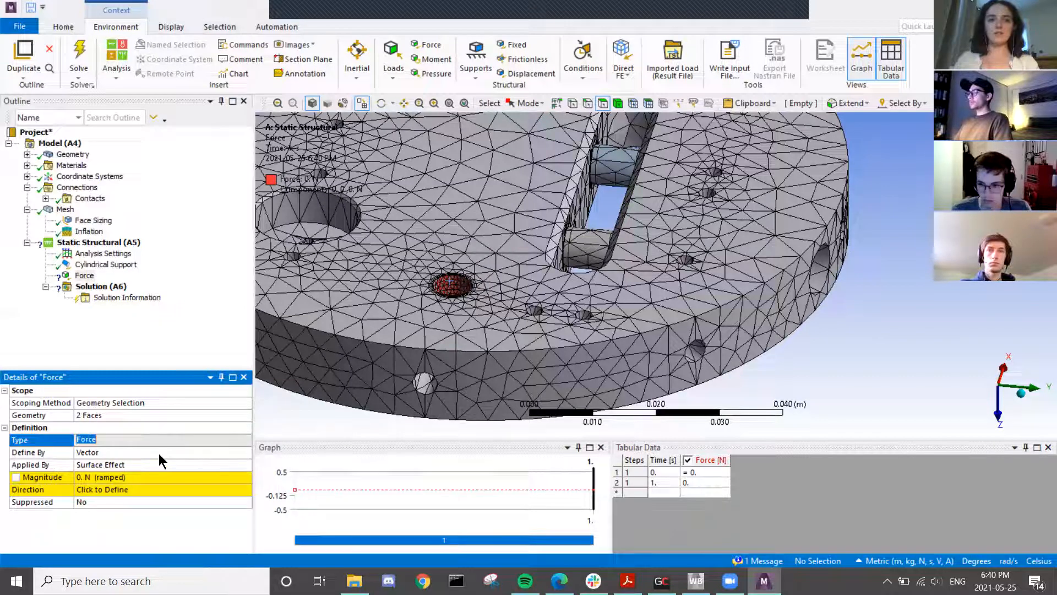
{"action": "left_click", "coordinate": [95, 451]}
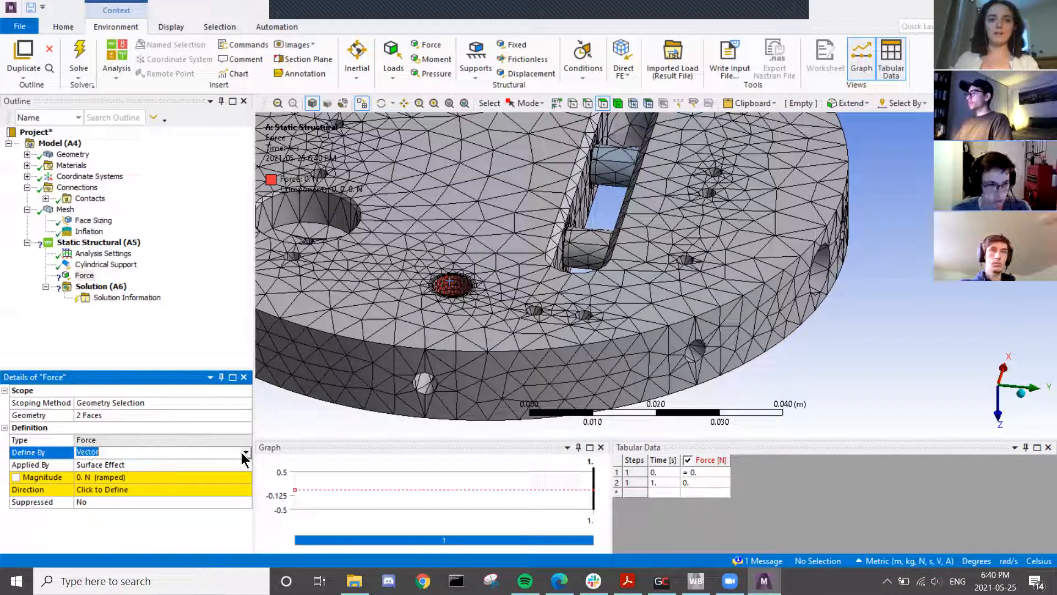
{"action": "left_click", "coordinate": [245, 452]}
{"action": "left_click", "coordinate": [211, 466]}
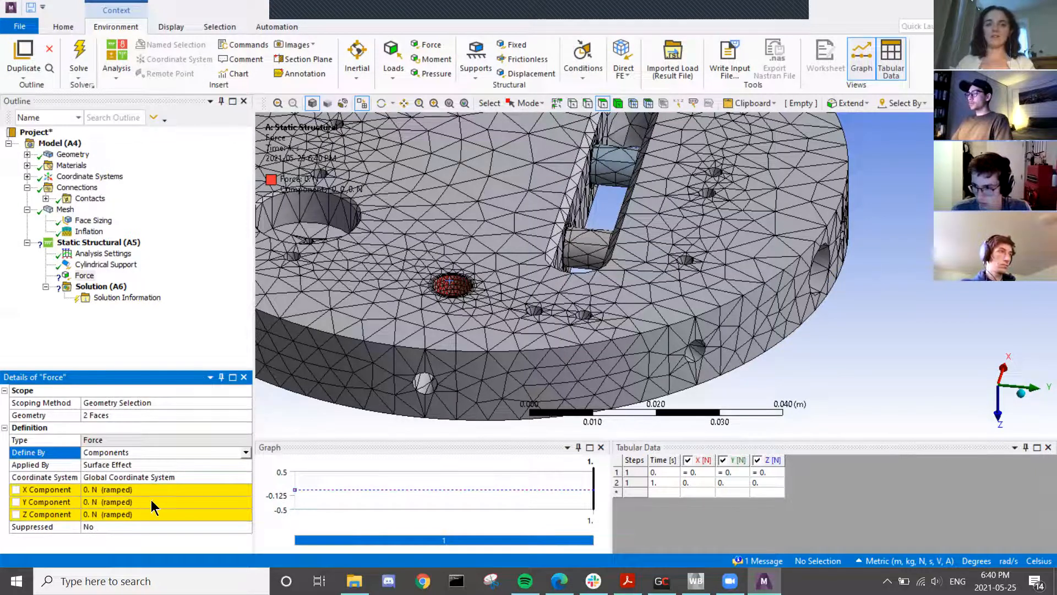
{"action": "scroll", "coordinate": [822, 272], "scroll_direction": "down", "scroll_amount": 4}
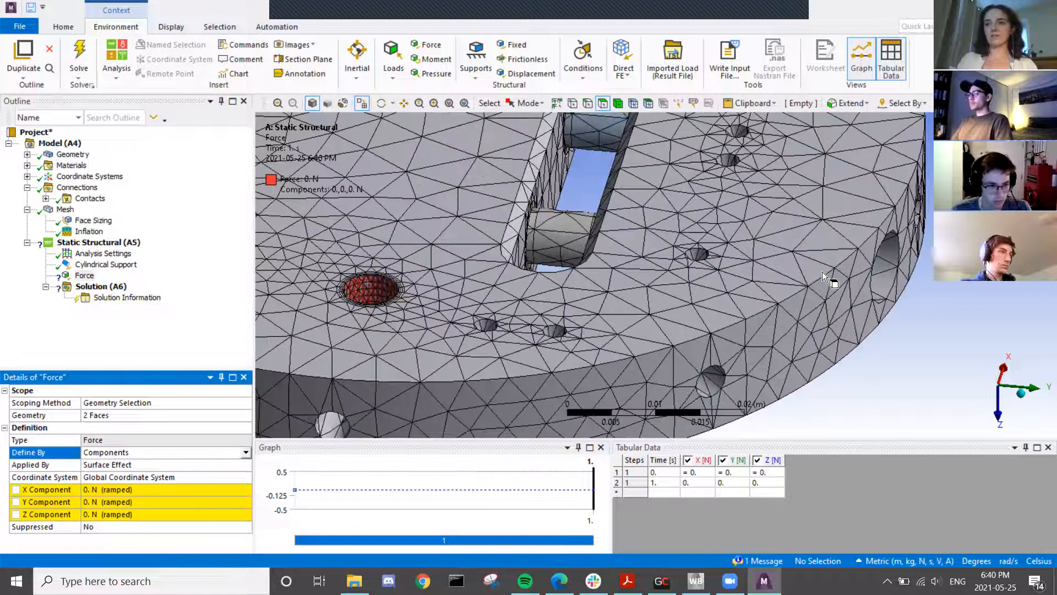
{"action": "middle_click_drag", "start_coordinate": [801, 354], "coordinate": [593, 239]}
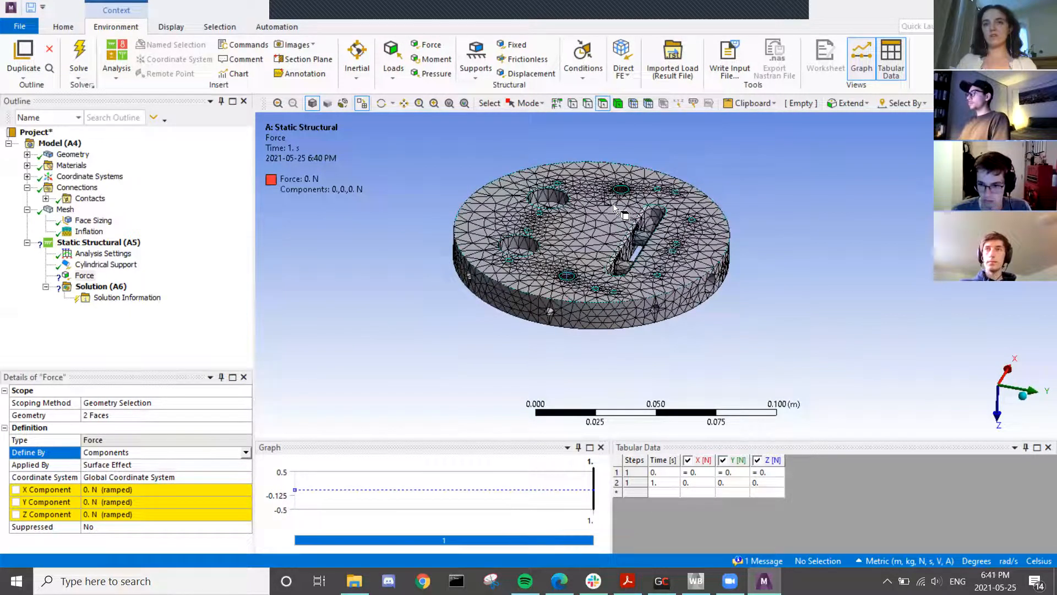
{"action": "middle_click_drag", "start_coordinate": [899, 408], "coordinate": [790, 400]}
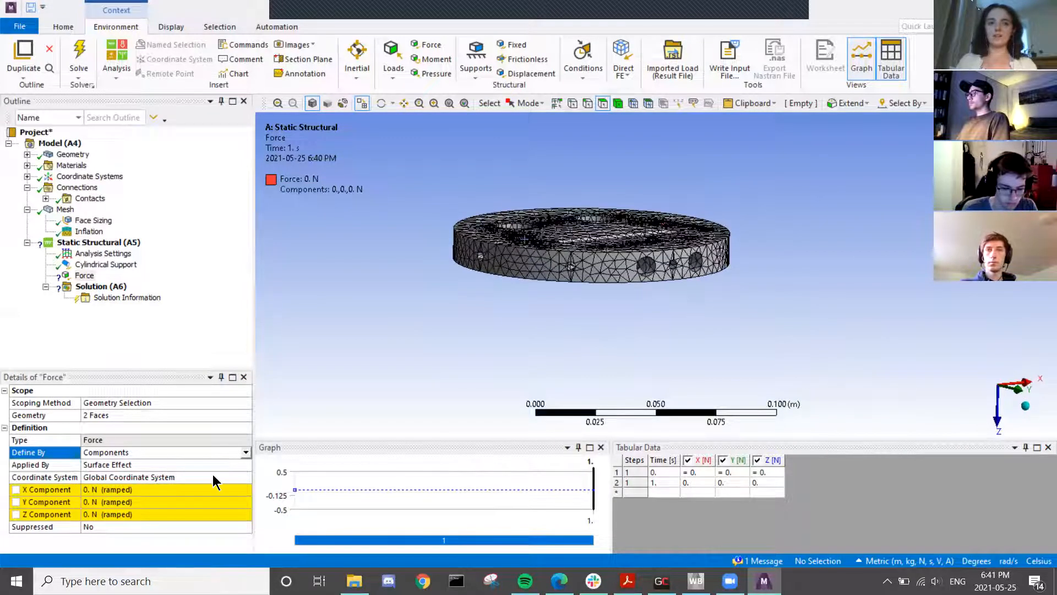
- Enter a Z component of -6600 N and inspect the loaded disc from below
{"action": "left_click", "coordinate": [132, 514]}
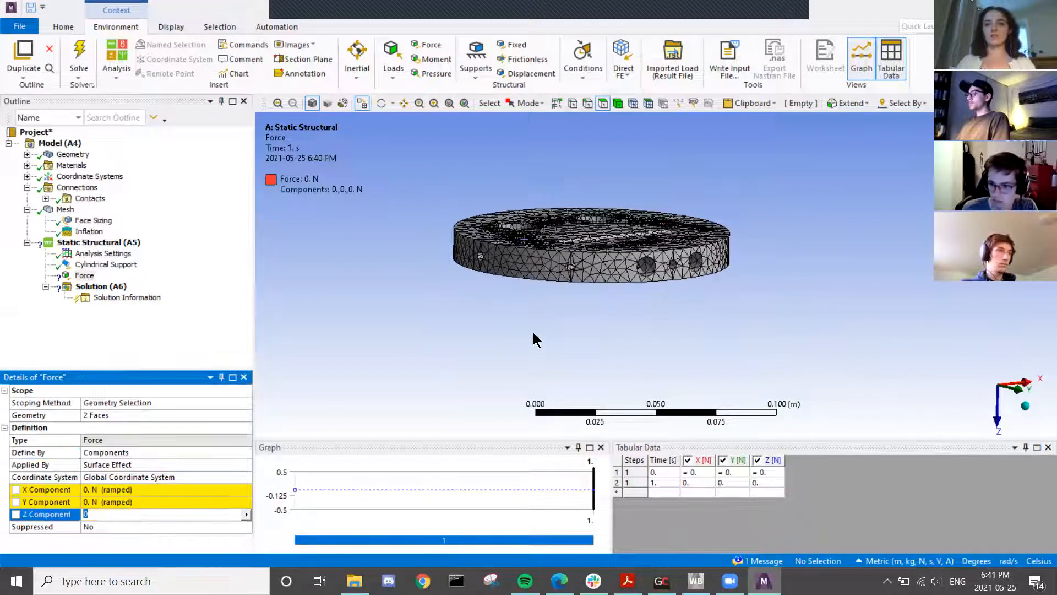
{"action": "scroll", "coordinate": [608, 258], "scroll_direction": "down", "scroll_amount": 2}
{"action": "scroll", "coordinate": [603, 260], "scroll_direction": "up", "scroll_amount": 5}
{"action": "middle_click_drag", "start_coordinate": [563, 236], "coordinate": [629, 250]}
{"action": "scroll", "coordinate": [630, 250], "scroll_direction": "down", "scroll_amount": 4}
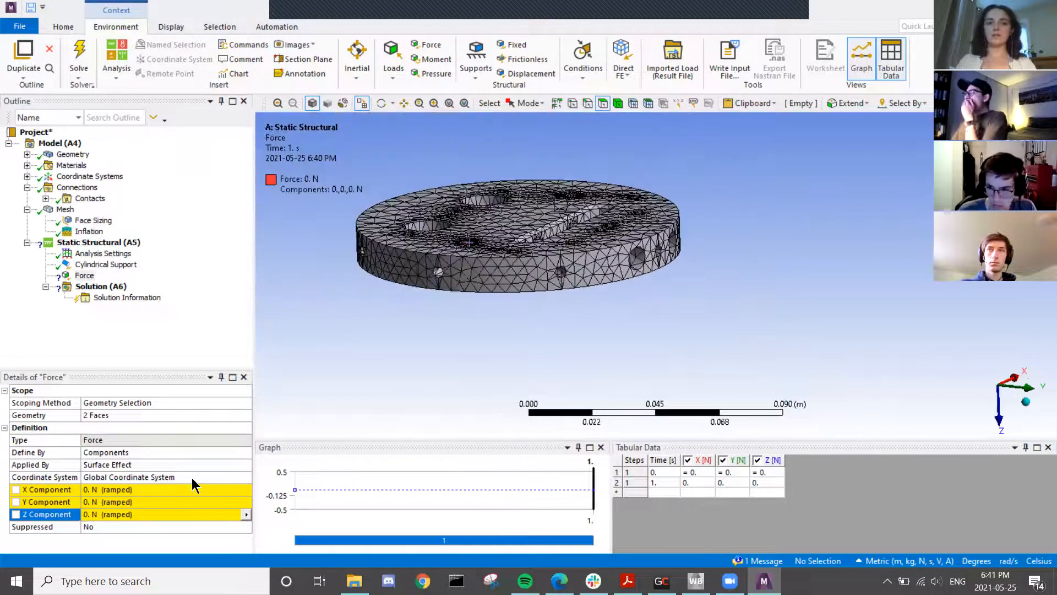
{"action": "left_click", "coordinate": [140, 517]}
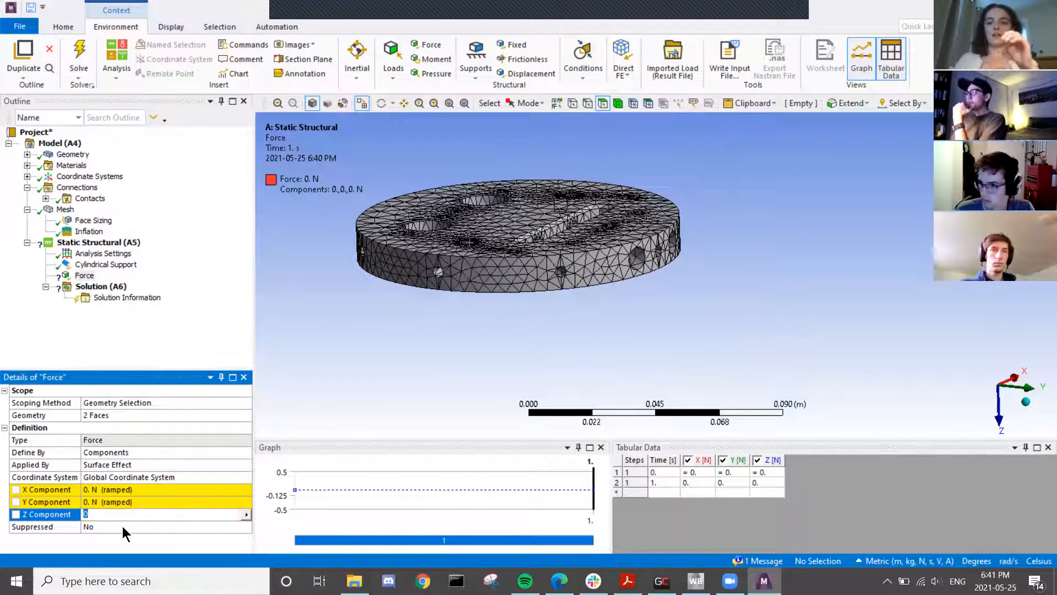
{"action": "type", "text": "66"}
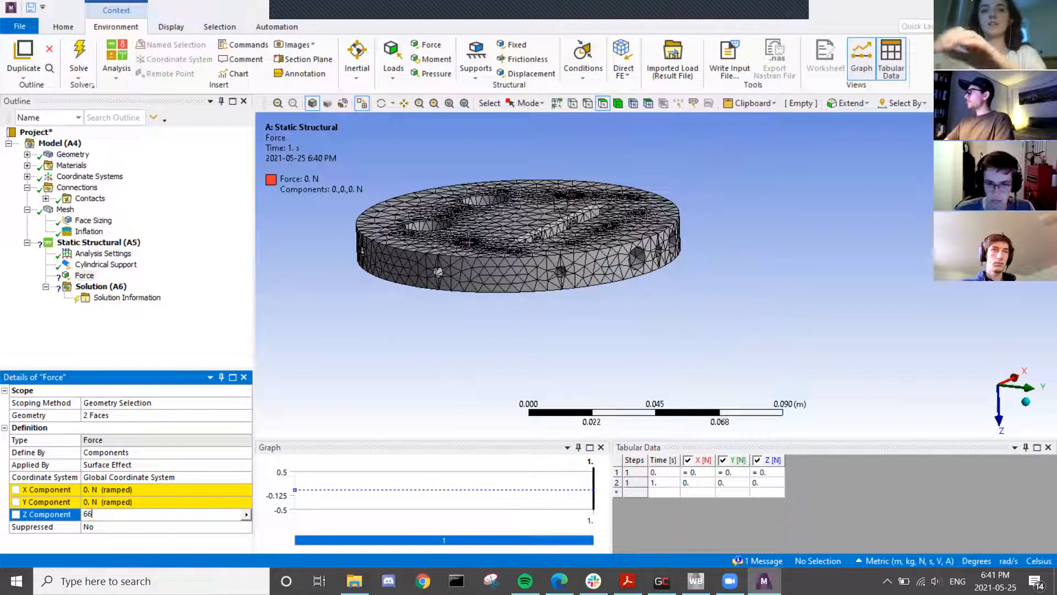
{"action": "type", "text": "000"}
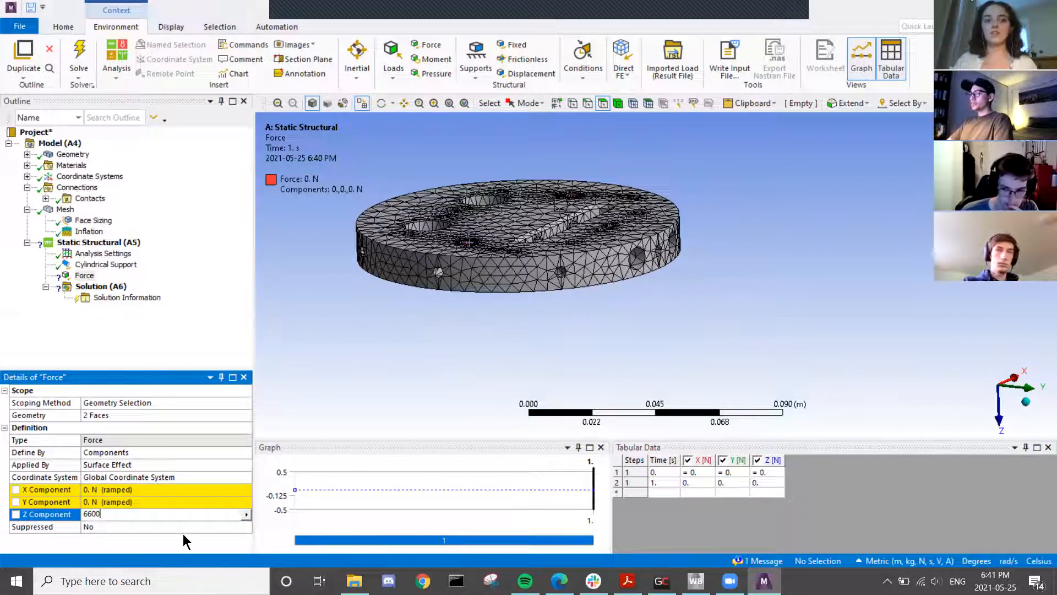
{"action": "type", "text": "-"}
{"action": "left_click", "coordinate": [445, 337]}
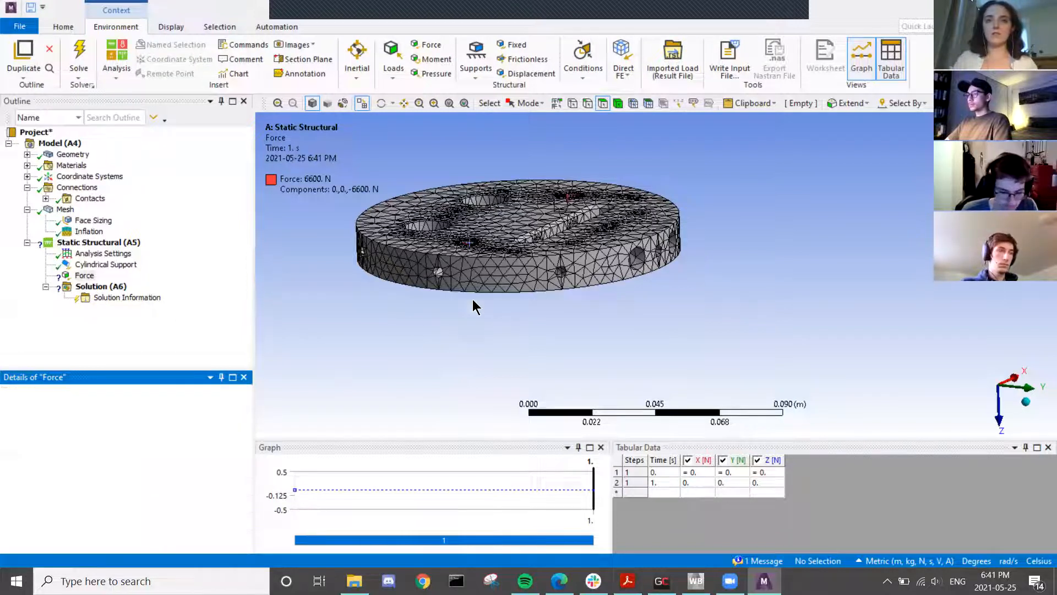
{"action": "middle_click_drag", "start_coordinate": [357, 364], "coordinate": [512, 131]}
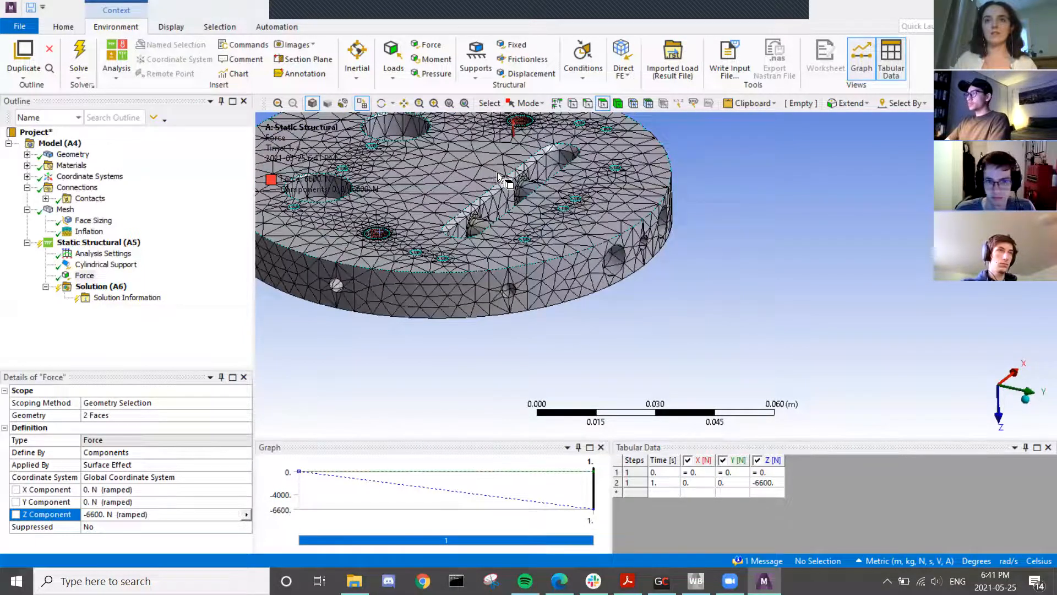
{"action": "scroll", "coordinate": [500, 174], "scroll_direction": "down", "scroll_amount": 3}
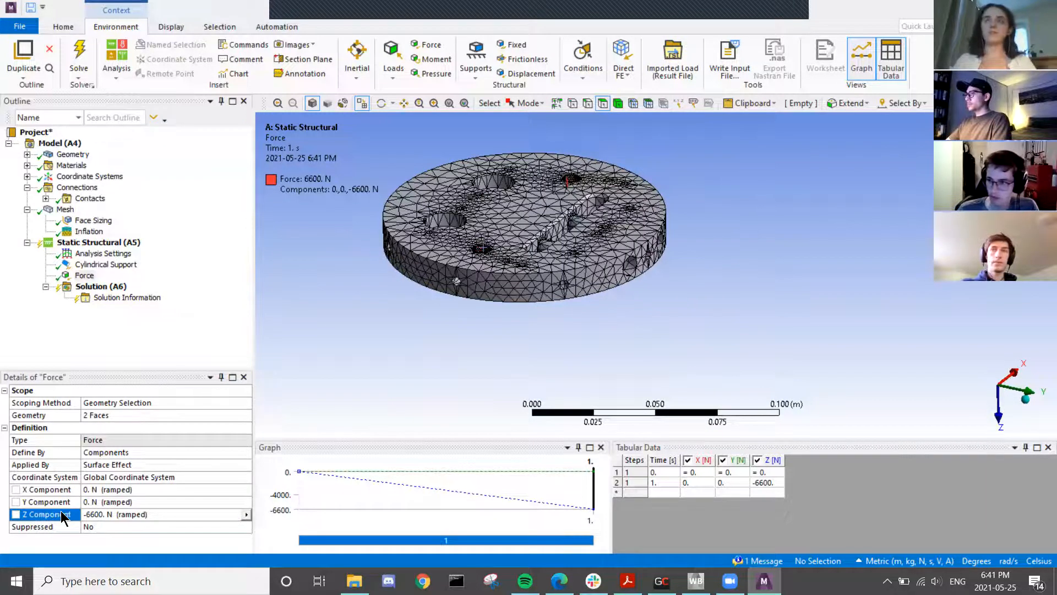
{"action": "scroll", "coordinate": [512, 236], "scroll_direction": "down", "scroll_amount": 2}
{"action": "scroll", "coordinate": [511, 237], "scroll_direction": "up", "scroll_amount": 5}
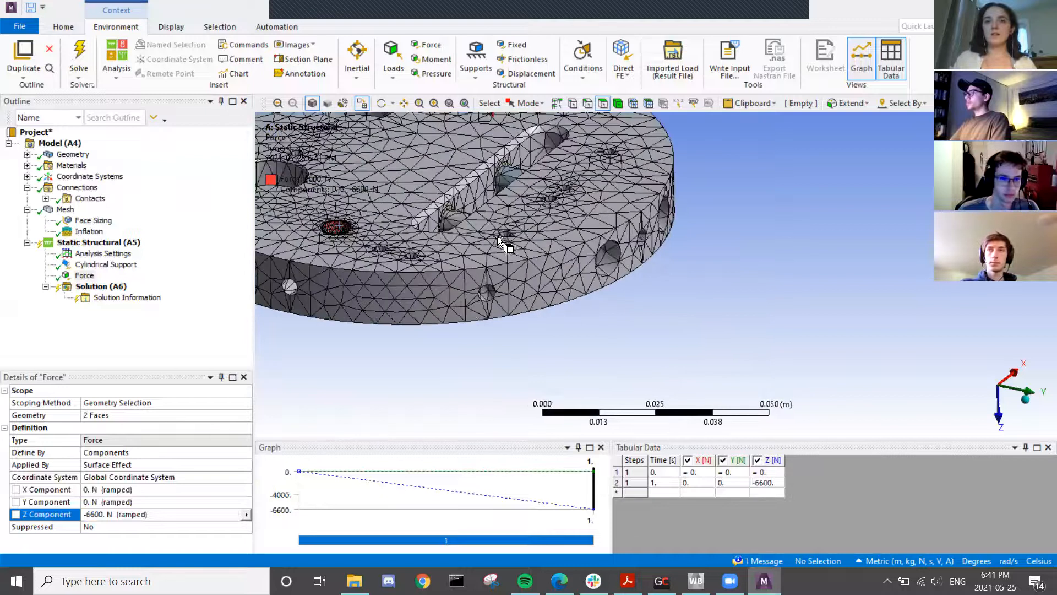
{"action": "scroll", "coordinate": [497, 237], "scroll_direction": "down", "scroll_amount": 3}
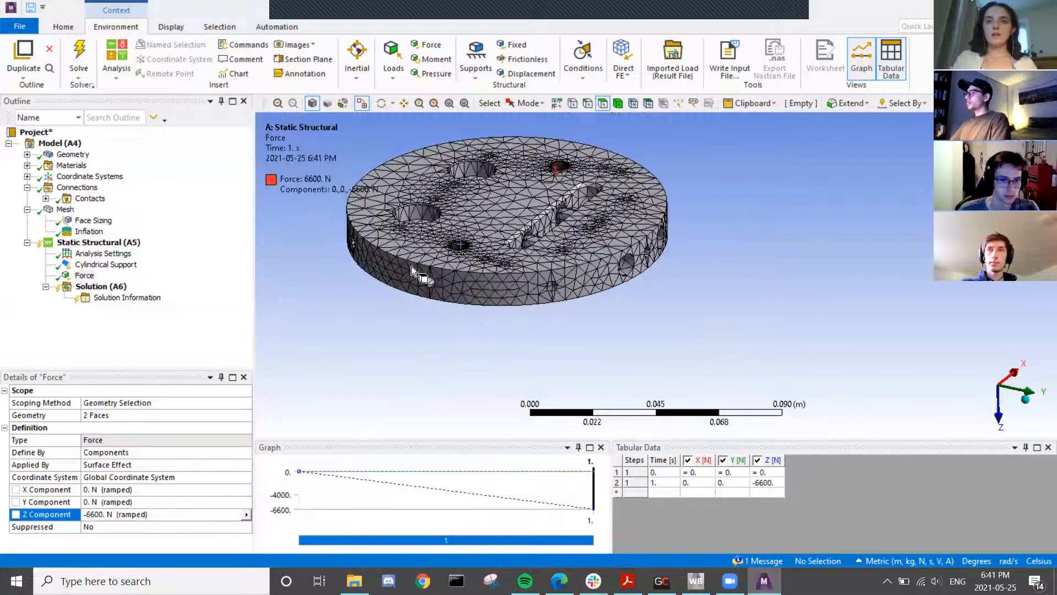
- Add an Equivalent (von-Mises) Stress result under Solution
{"action": "right_click", "coordinate": [83, 289]}
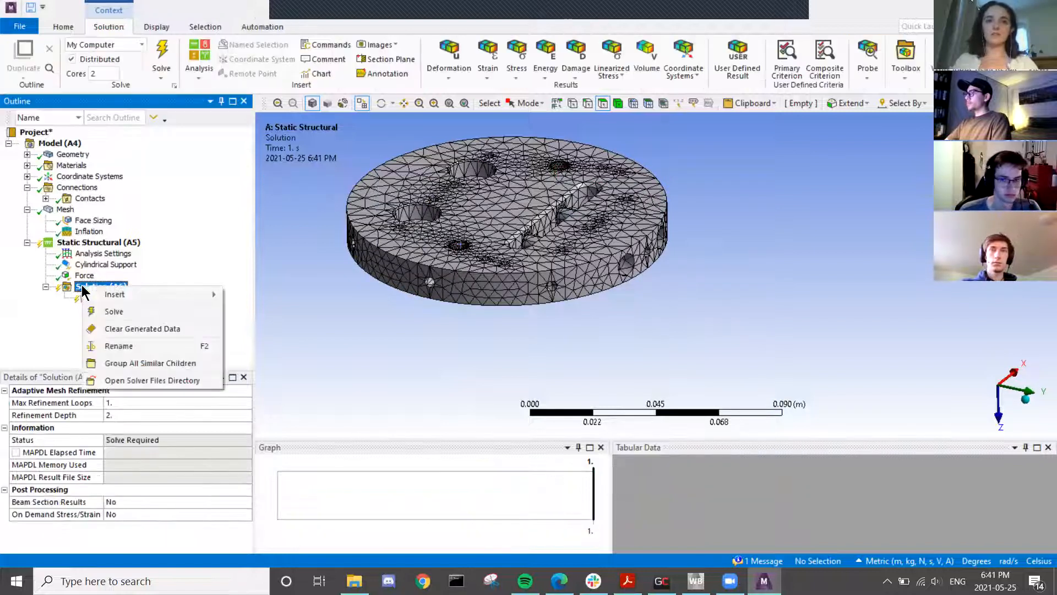
{"action": "mouse_move", "coordinate": [98, 296]}
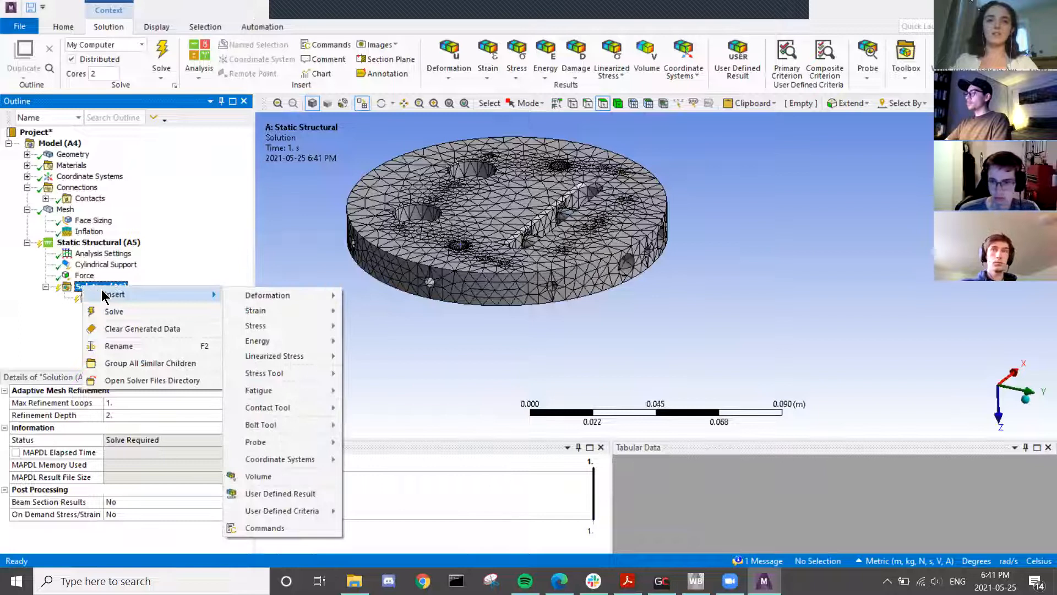
{"action": "mouse_move", "coordinate": [259, 300]}
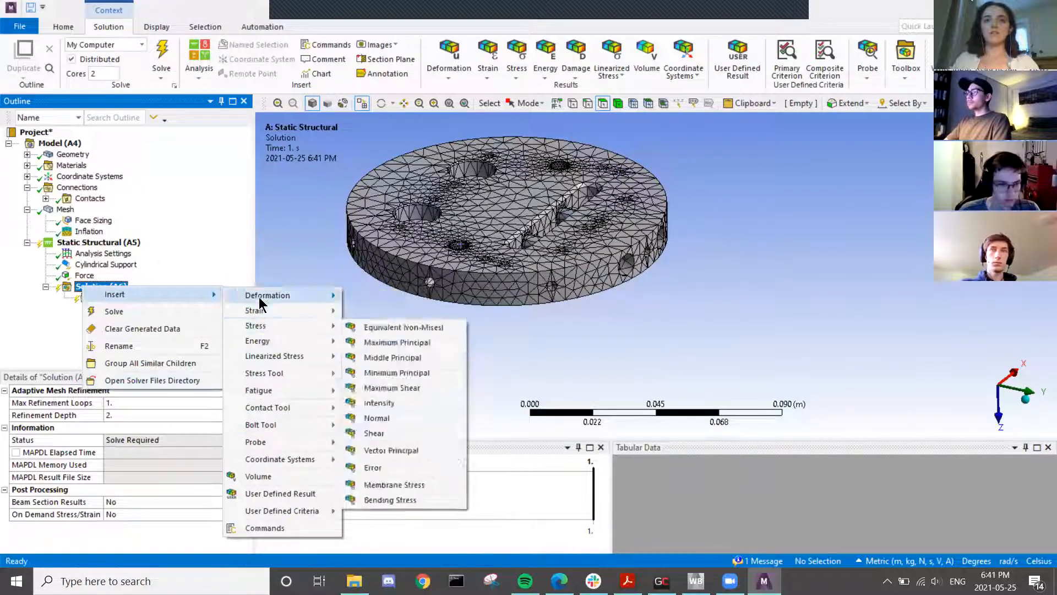
{"action": "mouse_move", "coordinate": [270, 339]}
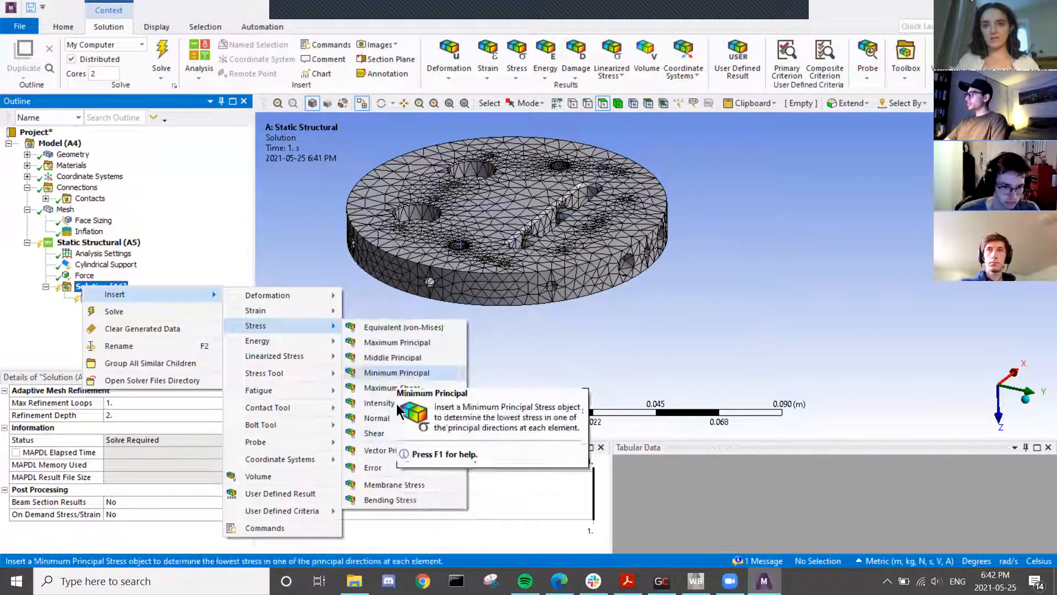
{"action": "left_click", "coordinate": [405, 328]}
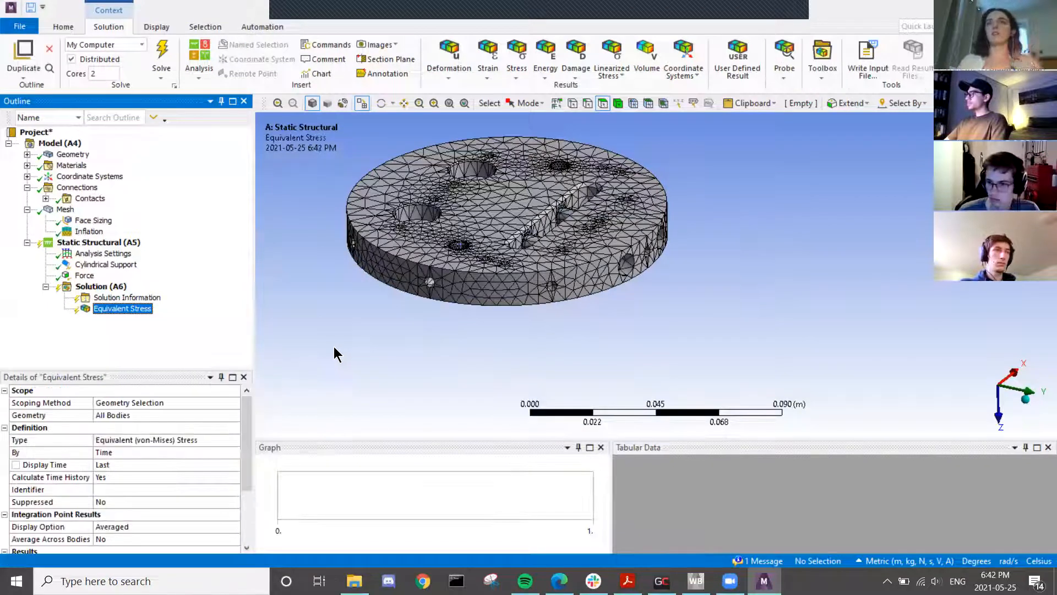
- Add a Total Deformation result under Solution
{"action": "right_click", "coordinate": [106, 287]}
{"action": "mouse_move", "coordinate": [137, 298]}
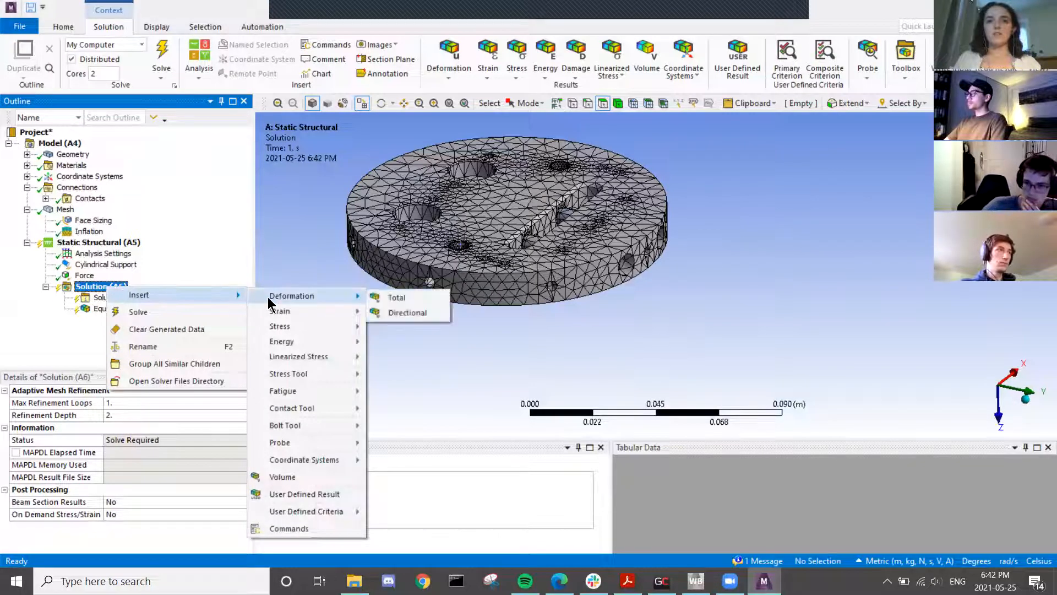
{"action": "left_click", "coordinate": [388, 300]}
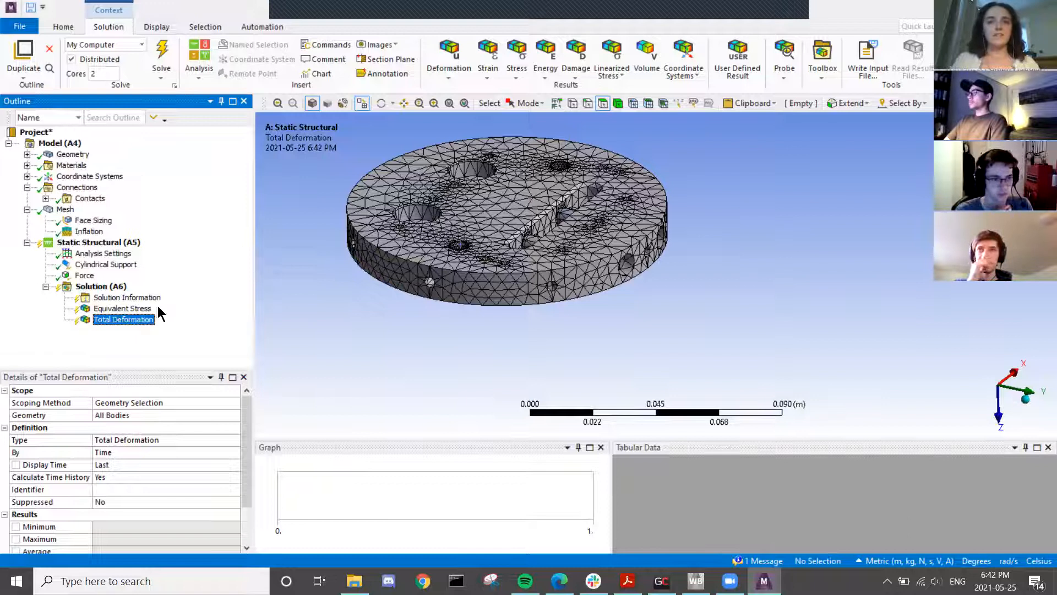
- Bring up the Equivalent Stress result's context menu
{"action": "right_click", "coordinate": [150, 310]}
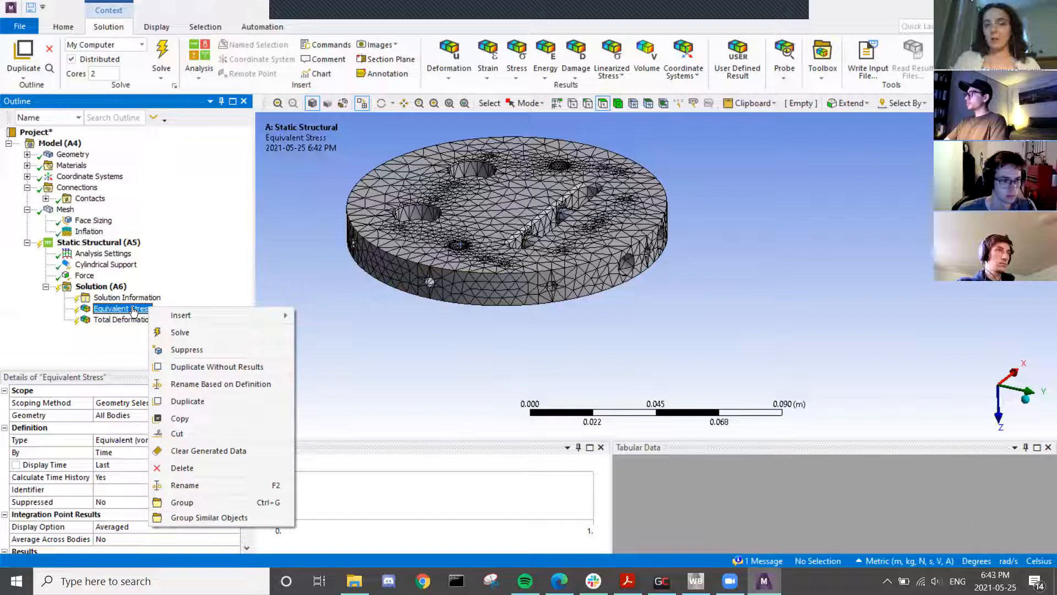
{"action": "mouse_move", "coordinate": [170, 317]}
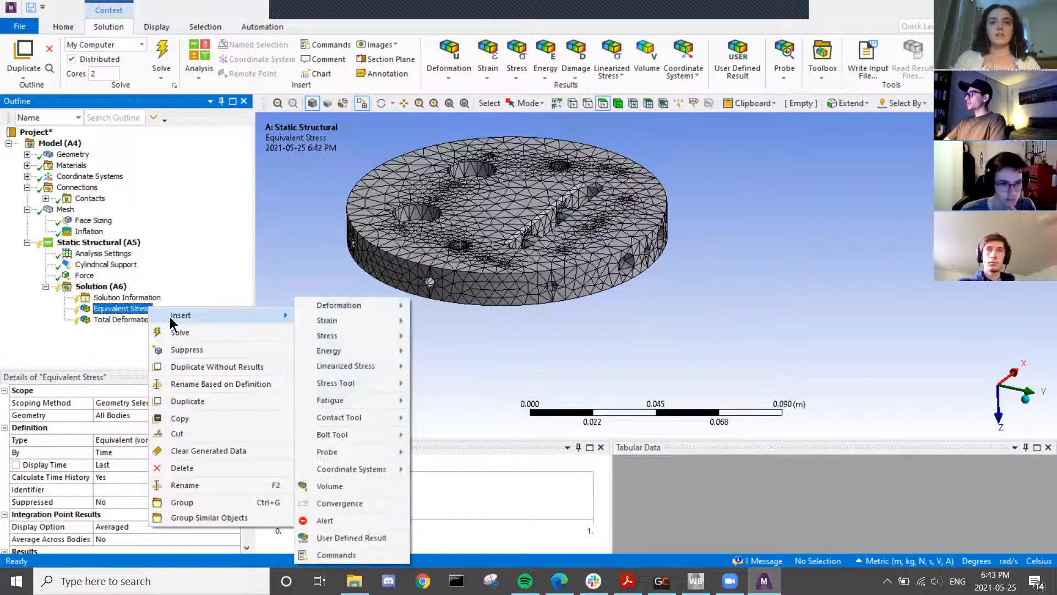
{"action": "left_click", "coordinate": [121, 312]}
{"action": "right_click", "coordinate": [120, 310]}
{"action": "mouse_move", "coordinate": [159, 316]}
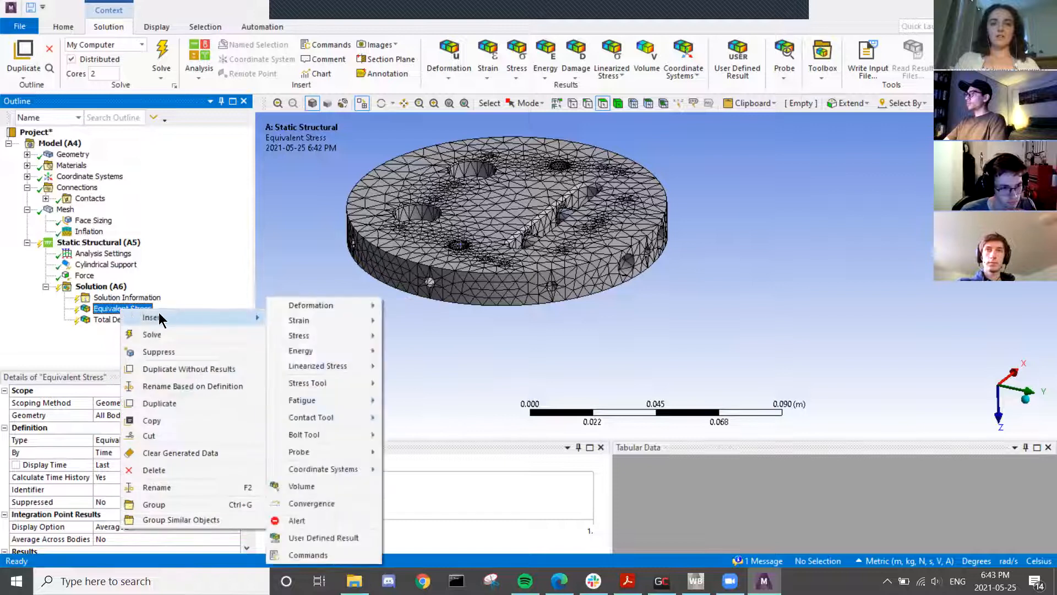
{"action": "left_click", "coordinate": [295, 499]}
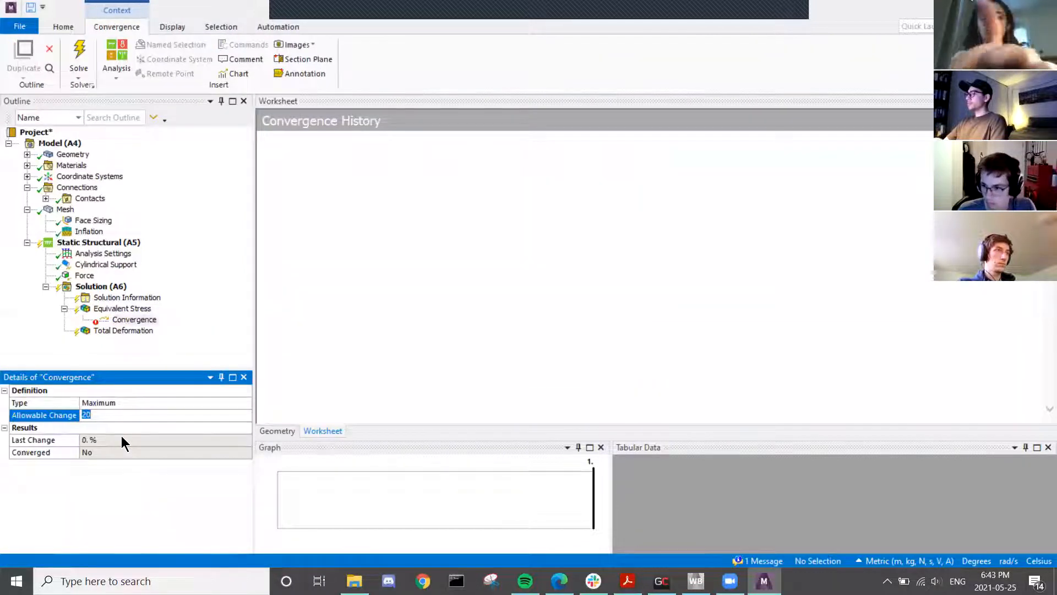
{"action": "type", "text": "5"}
{"action": "key", "text": "Return"}
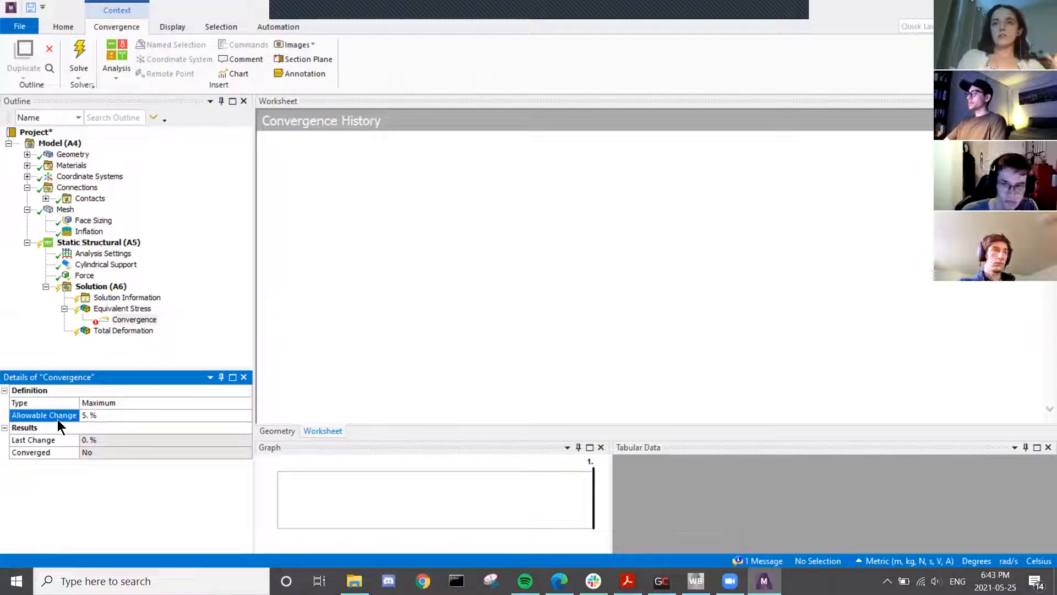
{"action": "left_click", "coordinate": [156, 322]}
{"action": "right_click", "coordinate": [155, 324]}
{"action": "left_click", "coordinate": [184, 378]}
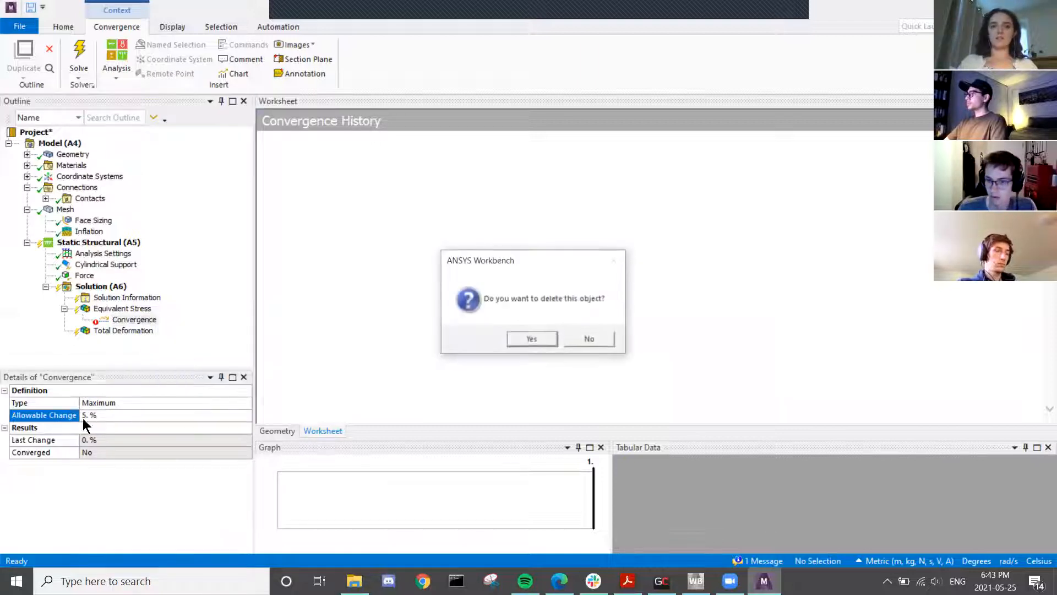
{"action": "left_click", "coordinate": [539, 342]}
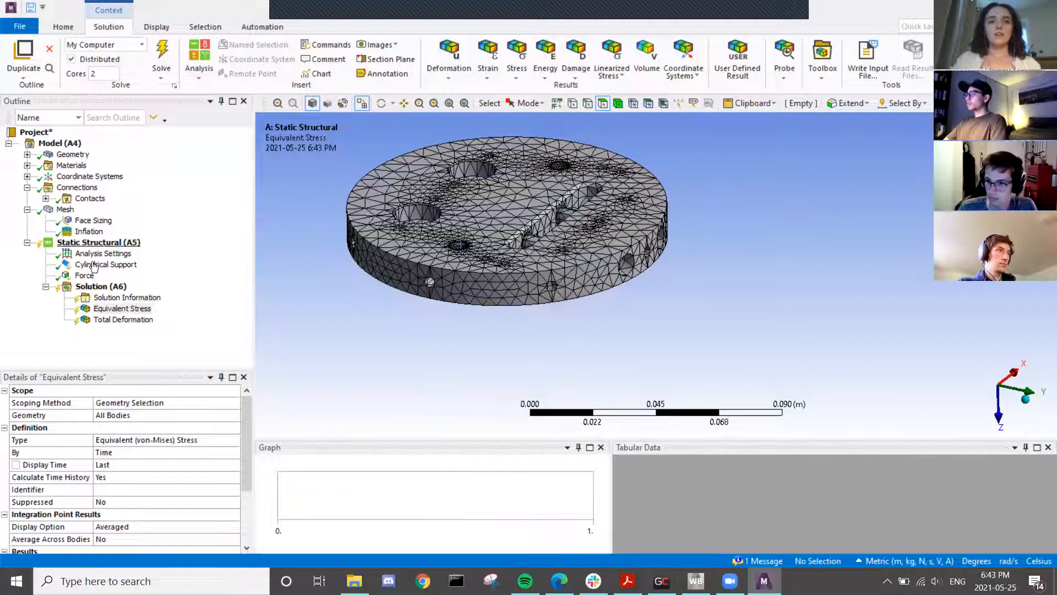
- Solve the static structural analysis from the Solution branch; it finishes in 1 m 20 s over 4 substeps
{"action": "right_click", "coordinate": [84, 289]}
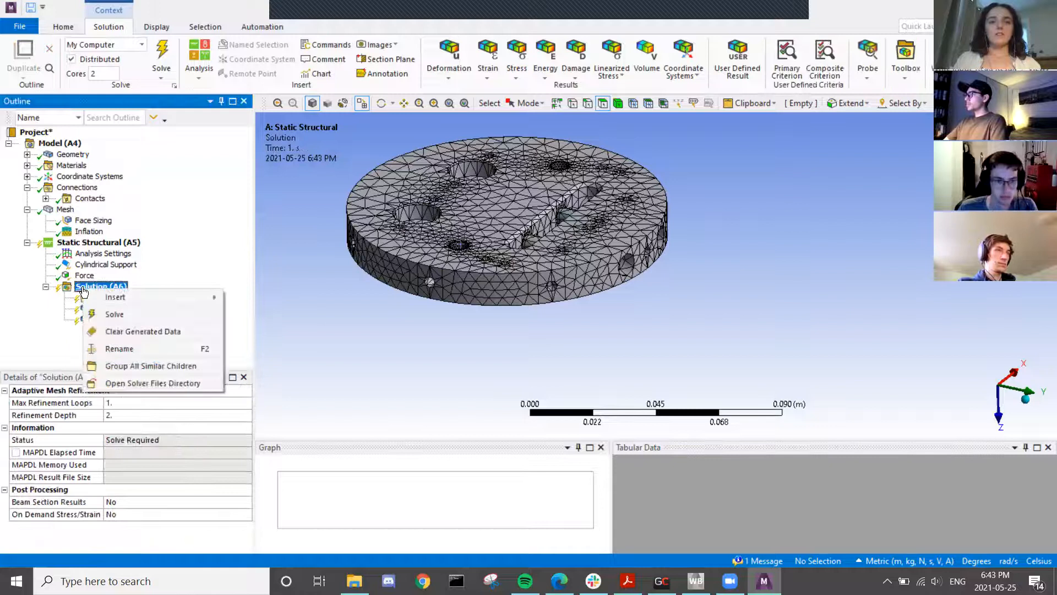
{"action": "left_click", "coordinate": [117, 315]}
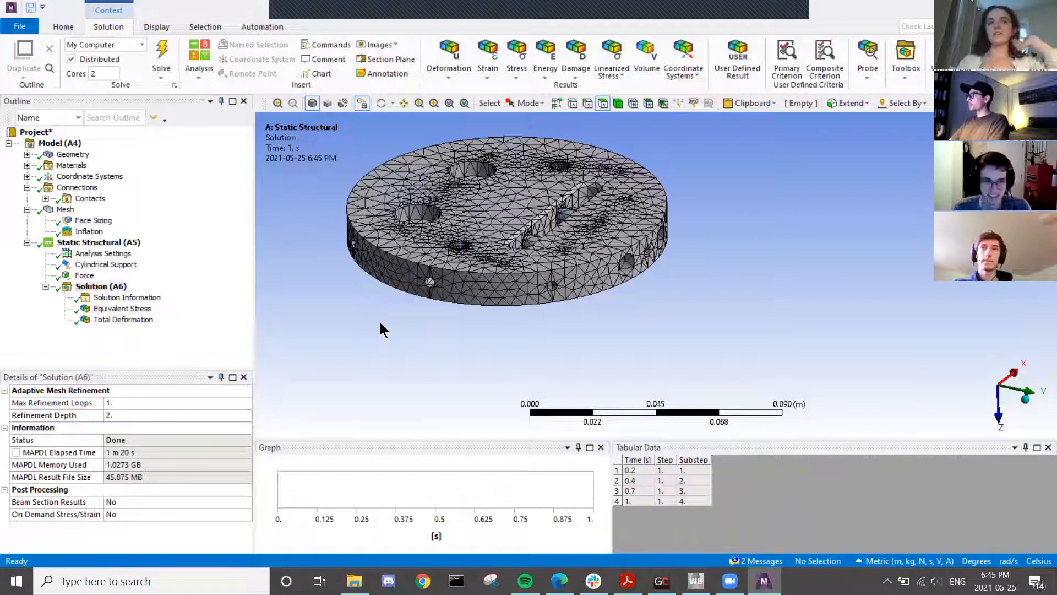
{"action": "scroll", "coordinate": [520, 247], "scroll_direction": "down", "scroll_amount": 3}
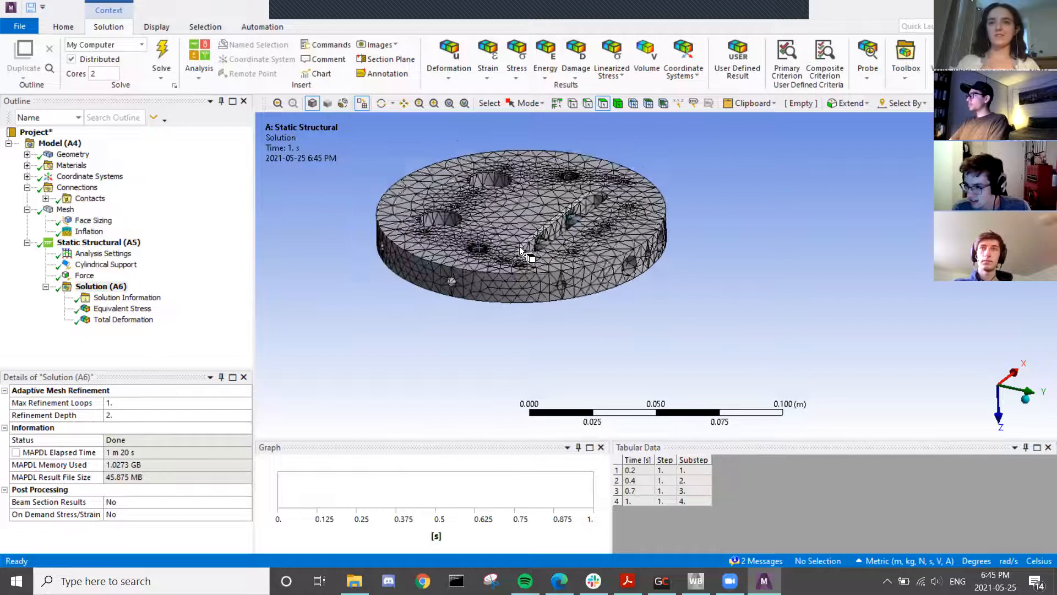
{"action": "scroll", "coordinate": [519, 246], "scroll_direction": "up", "scroll_amount": 4}
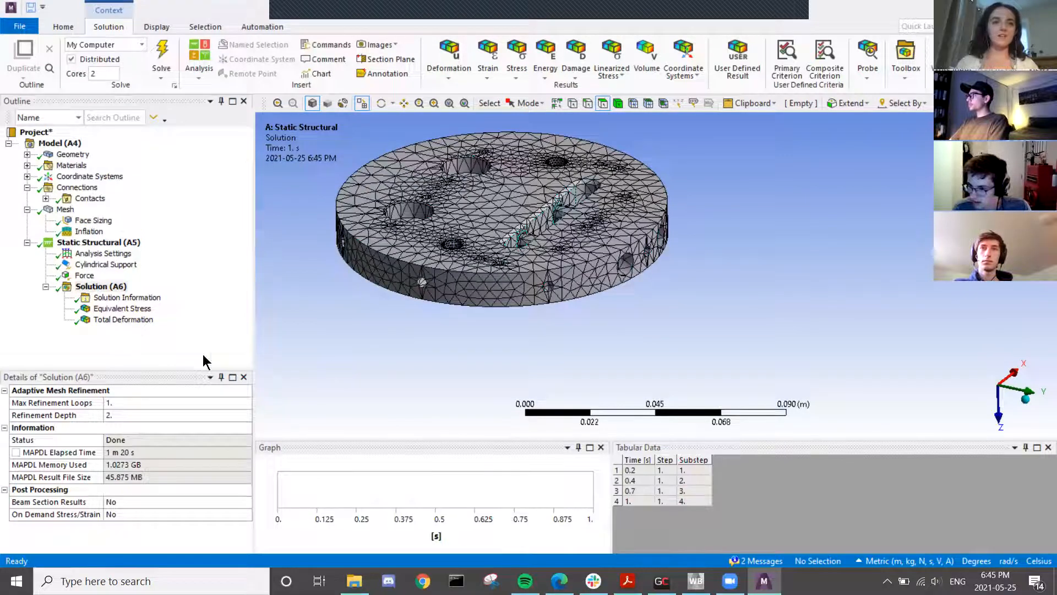
- Display the von-Mises Equivalent Stress contour plot and orbit the disc to an edge-on view
{"action": "left_click", "coordinate": [123, 310]}
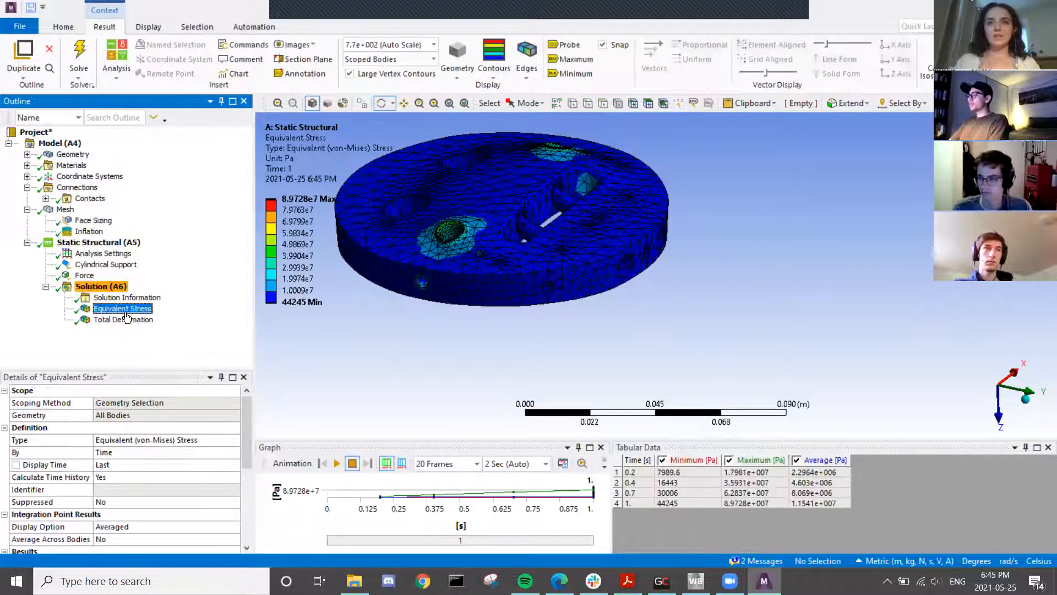
{"action": "left_click_drag", "start_coordinate": [427, 245], "coordinate": [583, 262]}
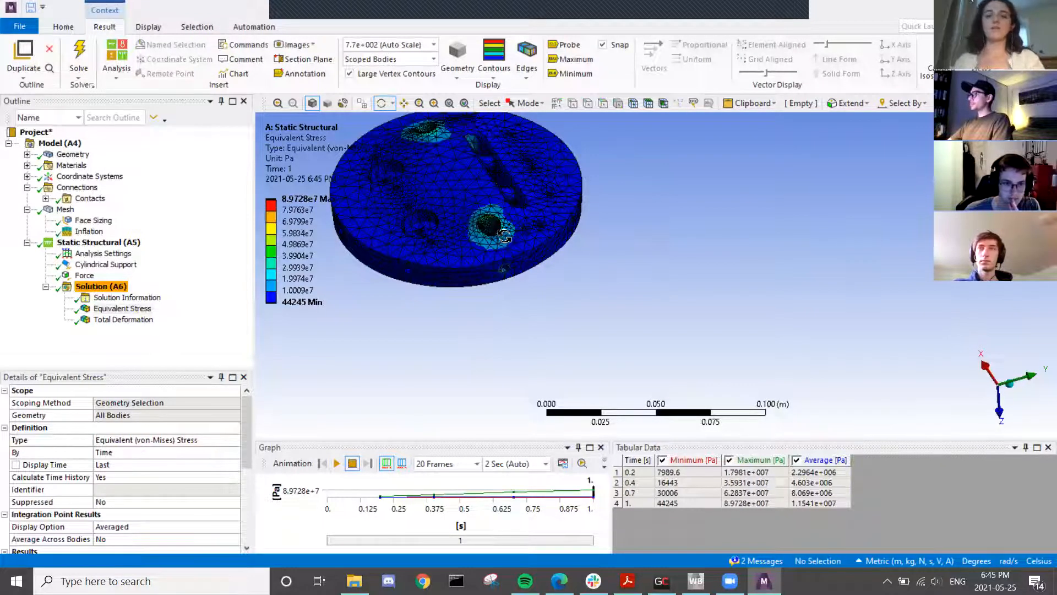
{"action": "middle_click_drag", "start_coordinate": [475, 215], "coordinate": [557, 301], "text": "ctrl"}
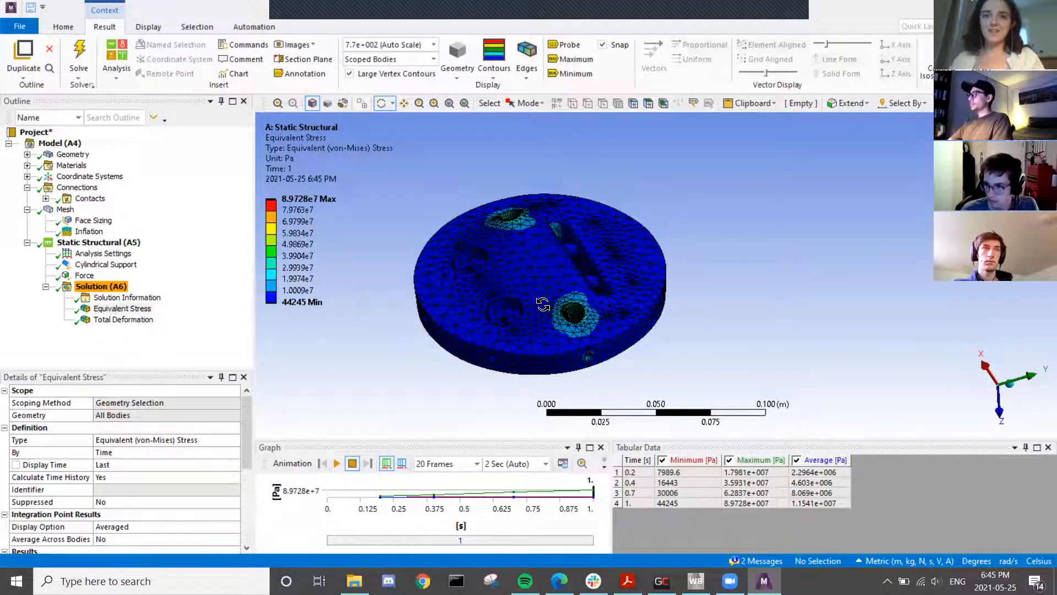
{"action": "middle_click_drag", "start_coordinate": [515, 320], "coordinate": [487, 255], "text": "ctrl"}
{"action": "scroll", "coordinate": [512, 207], "scroll_direction": "down", "scroll_amount": 3}
{"action": "scroll", "coordinate": [523, 219], "scroll_direction": "up", "scroll_amount": 4}
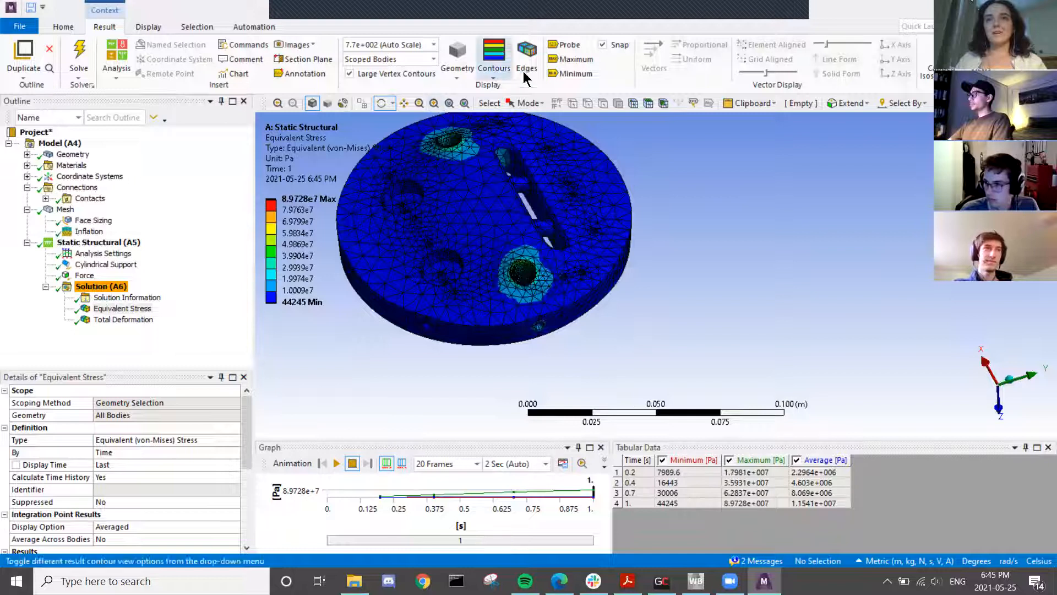
- Enable Probe and turn on the Maximum and Minimum stress markers
{"action": "left_click", "coordinate": [562, 48]}
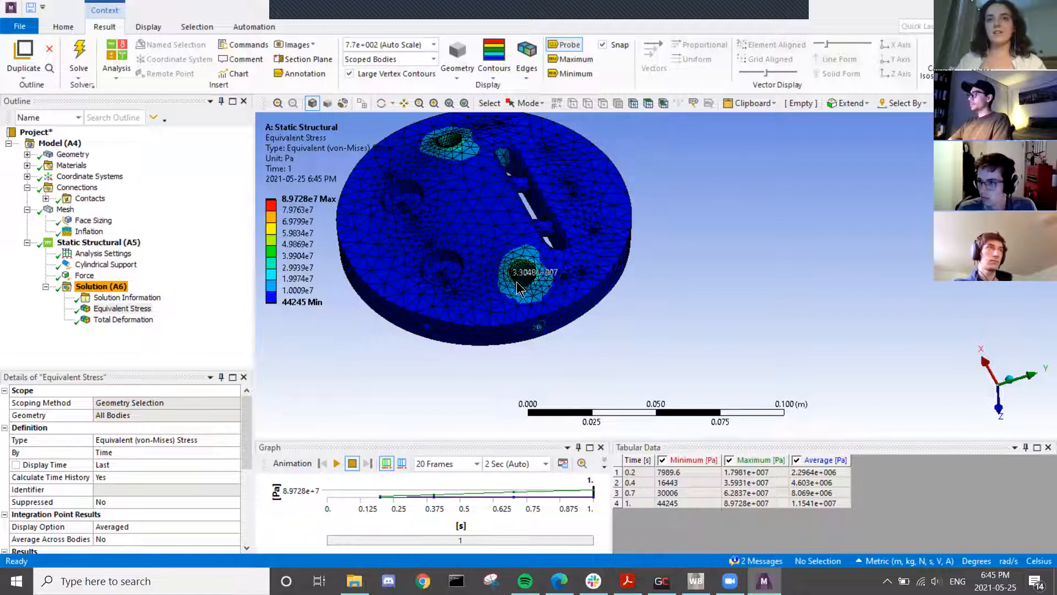
{"action": "left_click", "coordinate": [571, 59]}
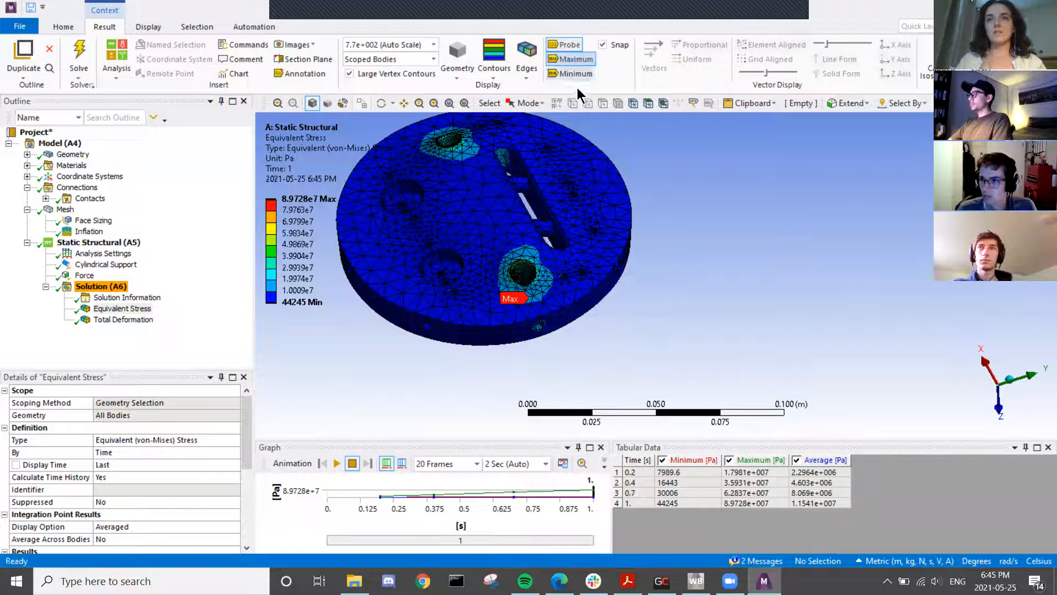
{"action": "left_click", "coordinate": [571, 76]}
{"action": "middle_click_drag", "start_coordinate": [538, 262], "coordinate": [484, 273]}
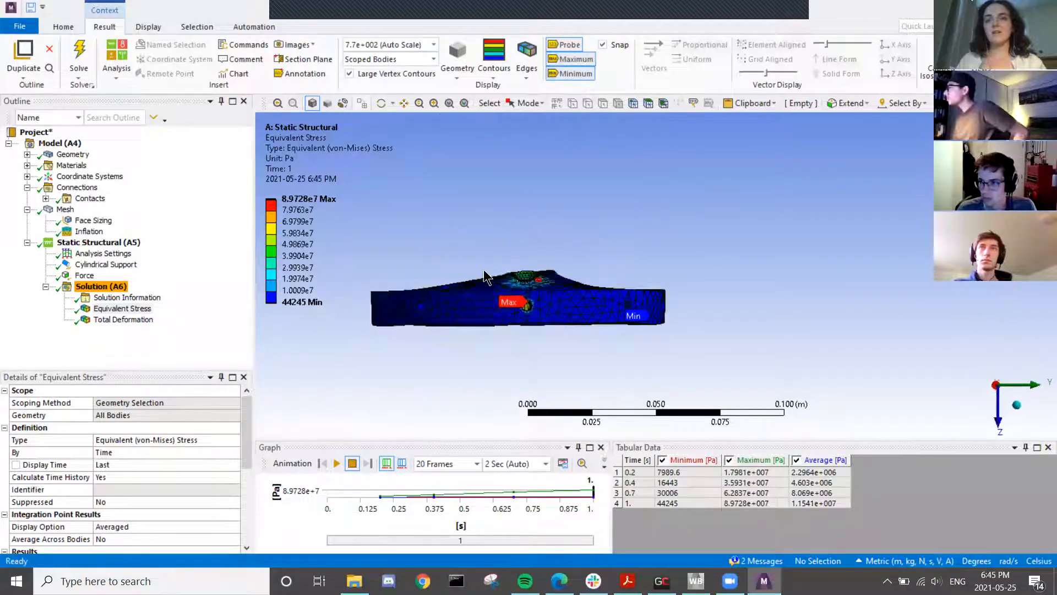
{"action": "scroll", "coordinate": [485, 275], "scroll_direction": "up", "scroll_amount": 5}
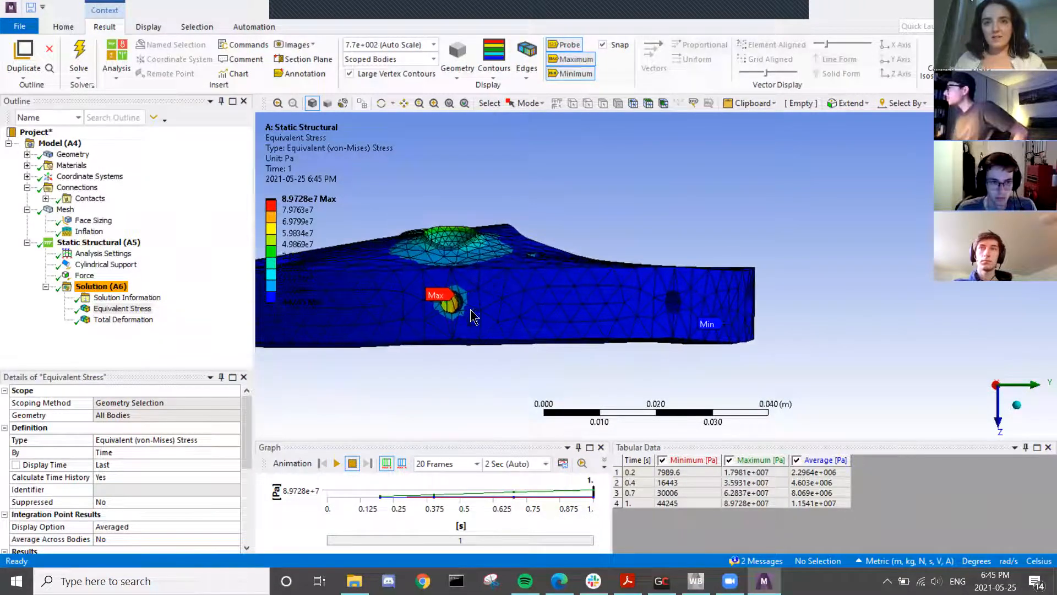
{"action": "scroll", "coordinate": [471, 311], "scroll_direction": "up", "scroll_amount": 3}
{"action": "middle_click_drag", "start_coordinate": [359, 323], "coordinate": [411, 307]}
{"action": "scroll", "coordinate": [425, 307], "scroll_direction": "down", "scroll_amount": 5}
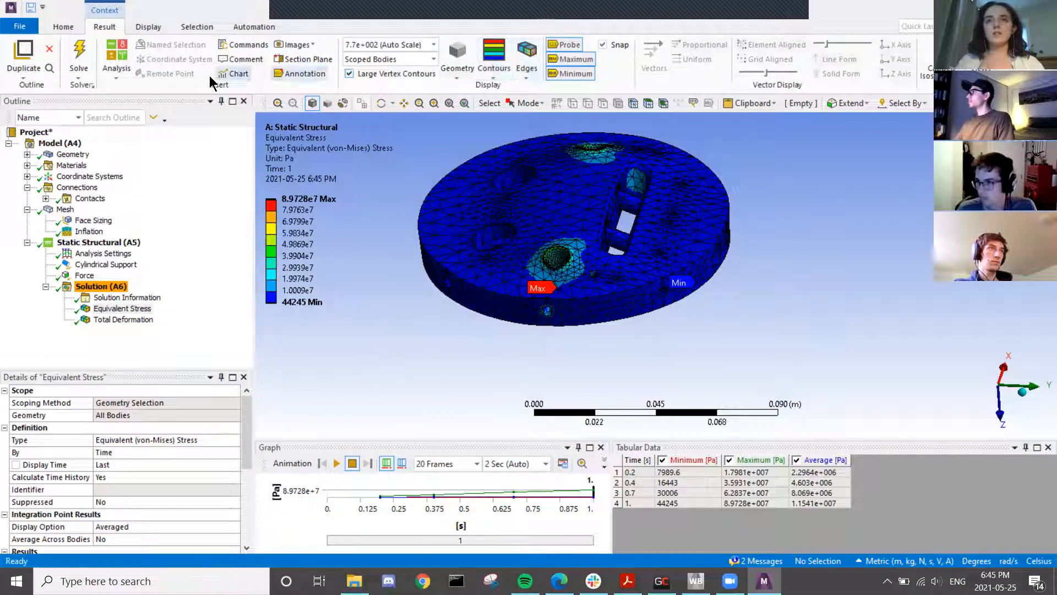
- Draw the stress plot on the undeformed shape at 0.0 (Undeformed) scale
{"action": "left_click", "coordinate": [150, 28]}
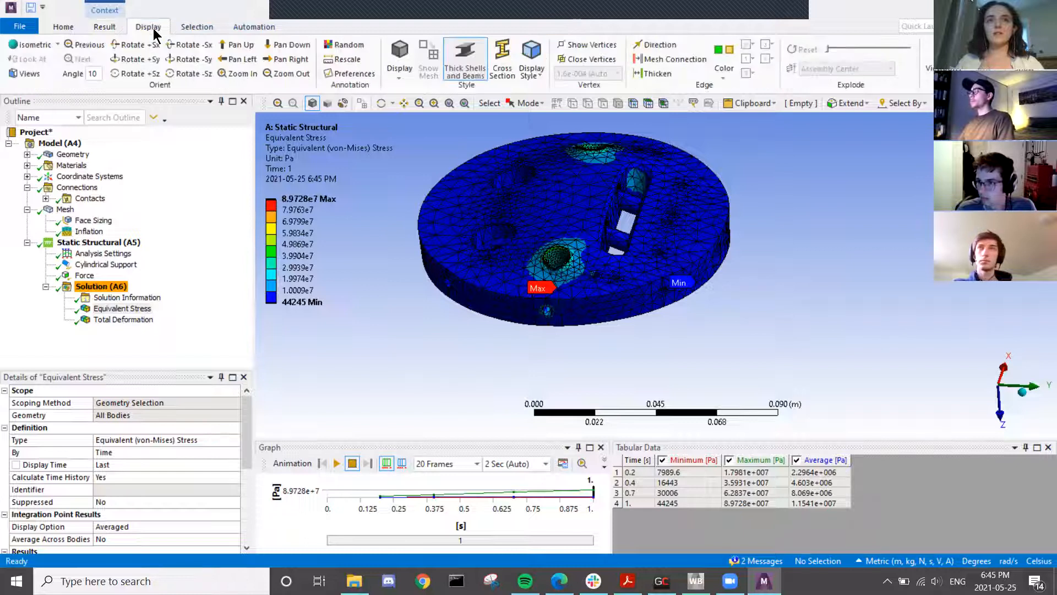
{"action": "left_click", "coordinate": [105, 27]}
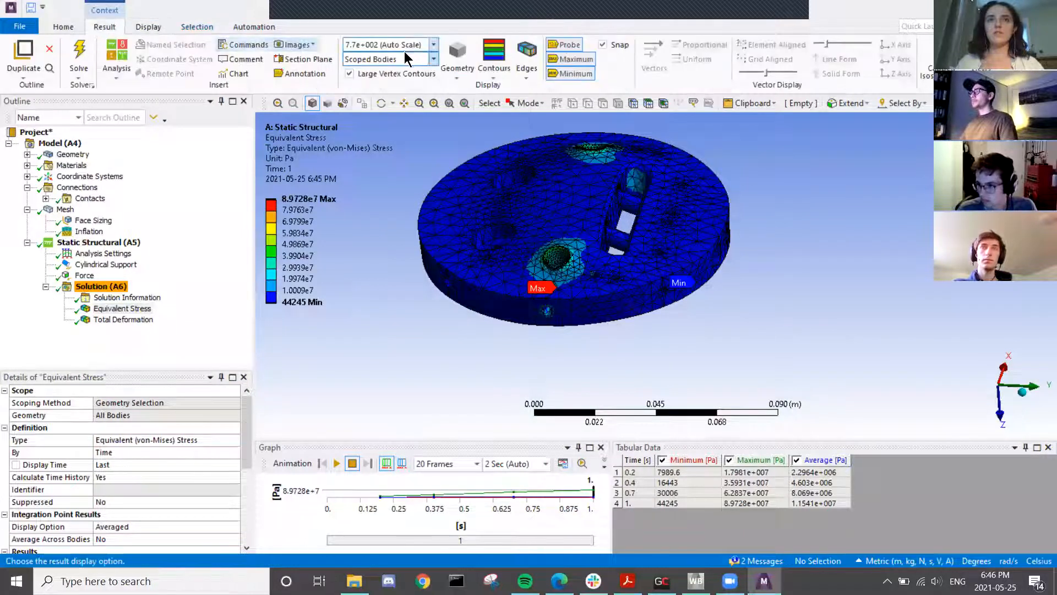
{"action": "left_click", "coordinate": [434, 45]}
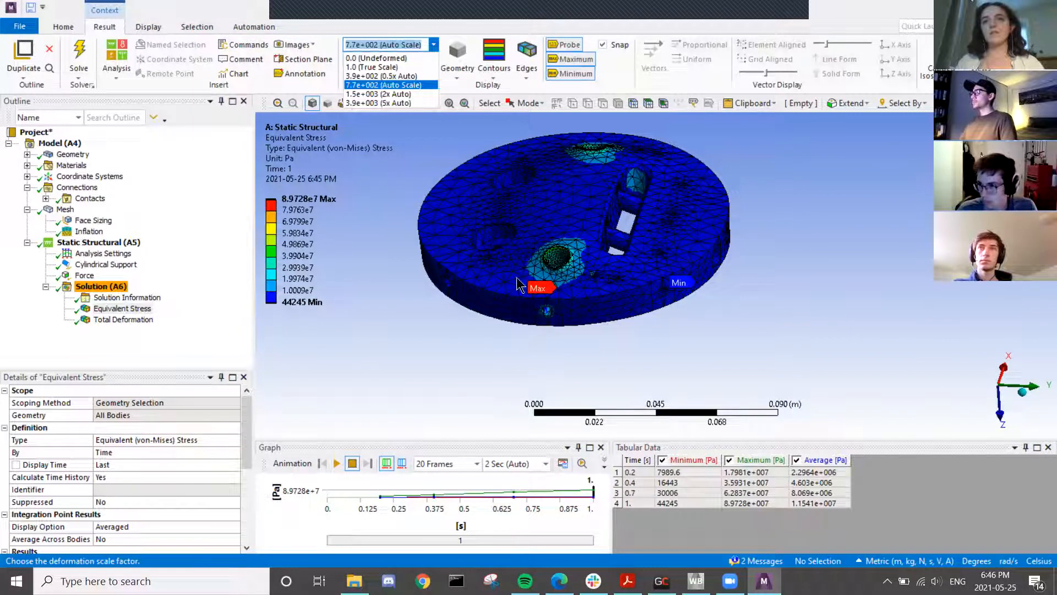
{"action": "mouse_move", "coordinate": [563, 262]}
{"action": "middle_mouse_down"}
{"action": "mouse_move", "coordinate": [562, 234]}
{"action": "mouse_move", "coordinate": [567, 253]}
{"action": "middle_mouse_up"}
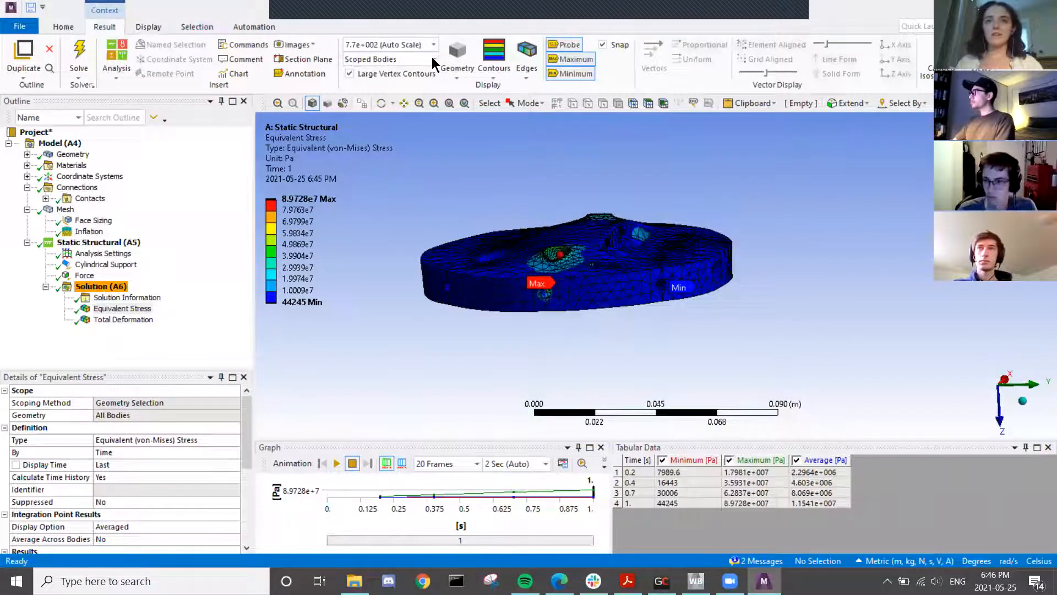
{"action": "left_click", "coordinate": [434, 46]}
{"action": "left_click", "coordinate": [408, 59]}
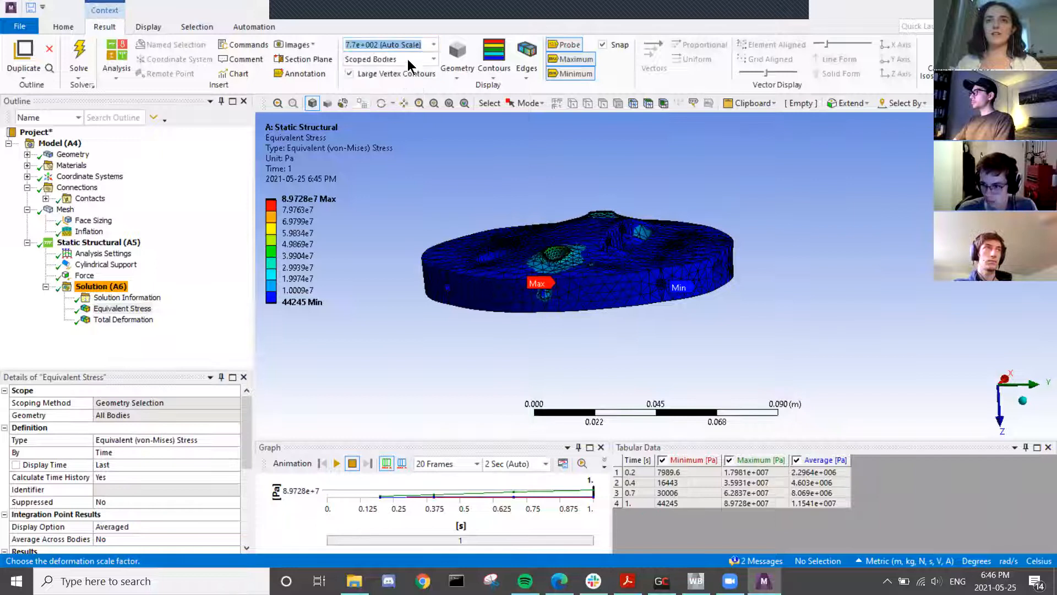
{"action": "middle_click_drag", "start_coordinate": [567, 259], "coordinate": [597, 299]}
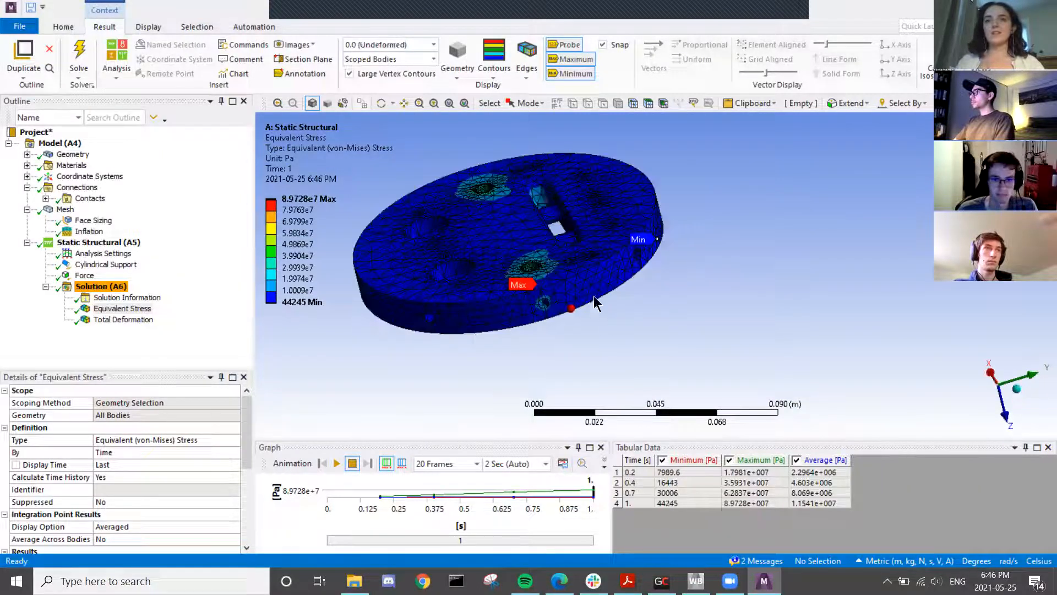
- Set the deformation scale to 1.0 (True Scale) and hide mesh lines with No WireFrame
{"action": "left_click", "coordinate": [424, 46]}
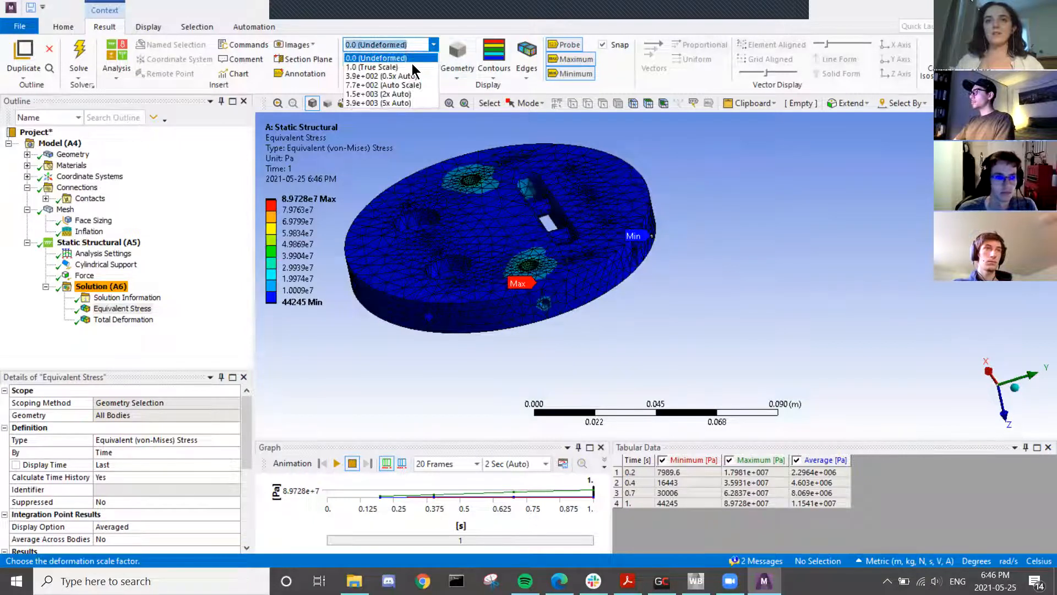
{"action": "left_click", "coordinate": [412, 63]}
{"action": "scroll", "coordinate": [492, 265], "scroll_direction": "up", "scroll_amount": 3}
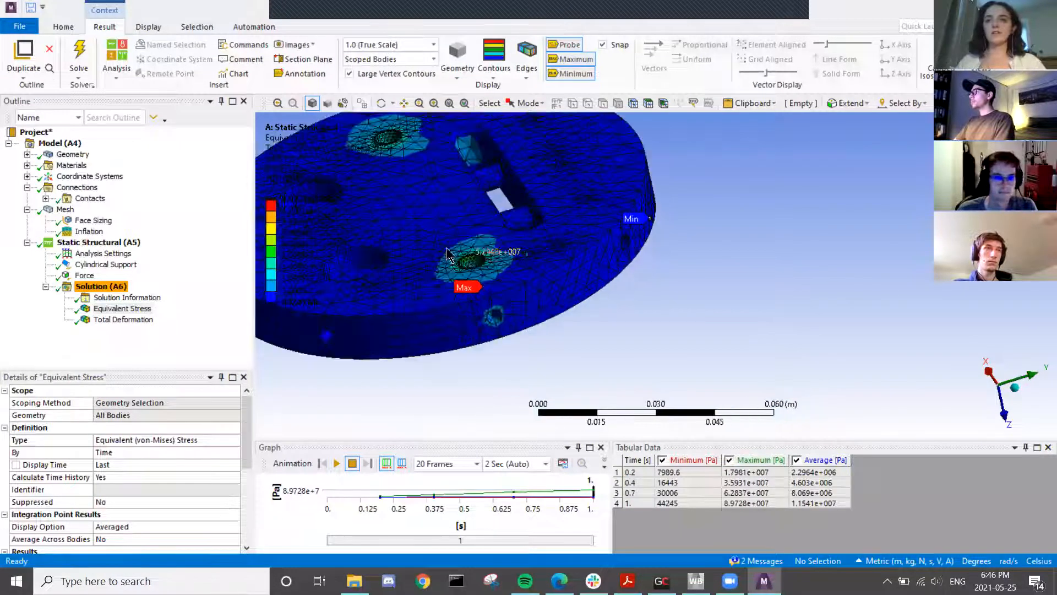
{"action": "middle_click_drag", "start_coordinate": [446, 250], "coordinate": [567, 279], "text": "ctrl"}
{"action": "left_click", "coordinate": [525, 79]}
{"action": "left_click", "coordinate": [531, 85]}
{"action": "middle_click_drag", "start_coordinate": [560, 311], "coordinate": [864, 300]}
- View Total Deformation at 7.7e+002 (Auto Scale), then return to Equivalent Stress
{"action": "left_click", "coordinate": [114, 320]}
{"action": "middle_click_drag", "start_coordinate": [388, 351], "coordinate": [472, 379]}
{"action": "left_click", "coordinate": [432, 45]}
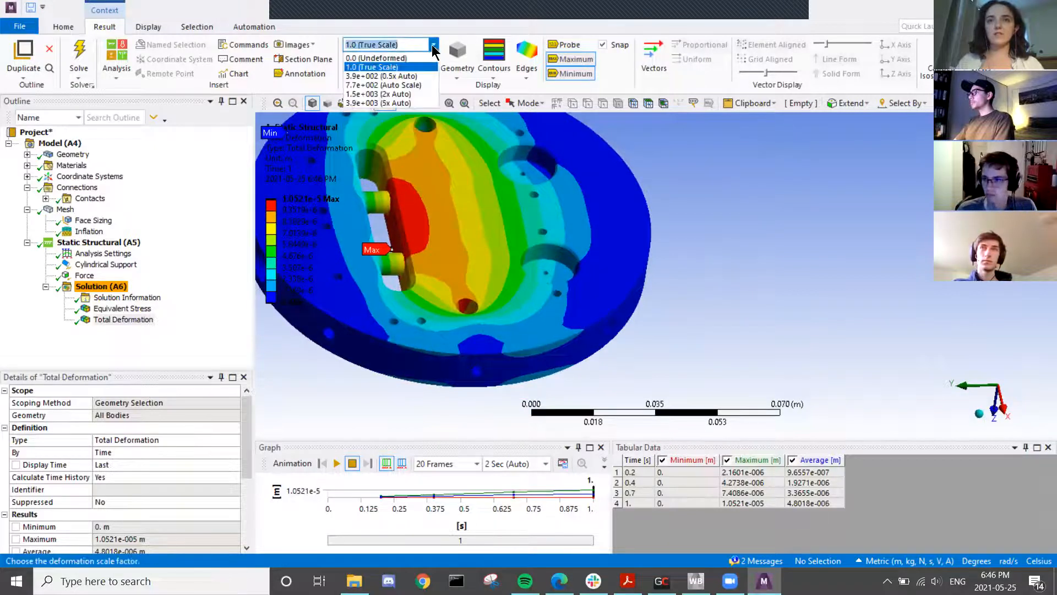
{"action": "left_click", "coordinate": [424, 83]}
{"action": "middle_click_drag", "start_coordinate": [421, 270], "coordinate": [368, 252]}
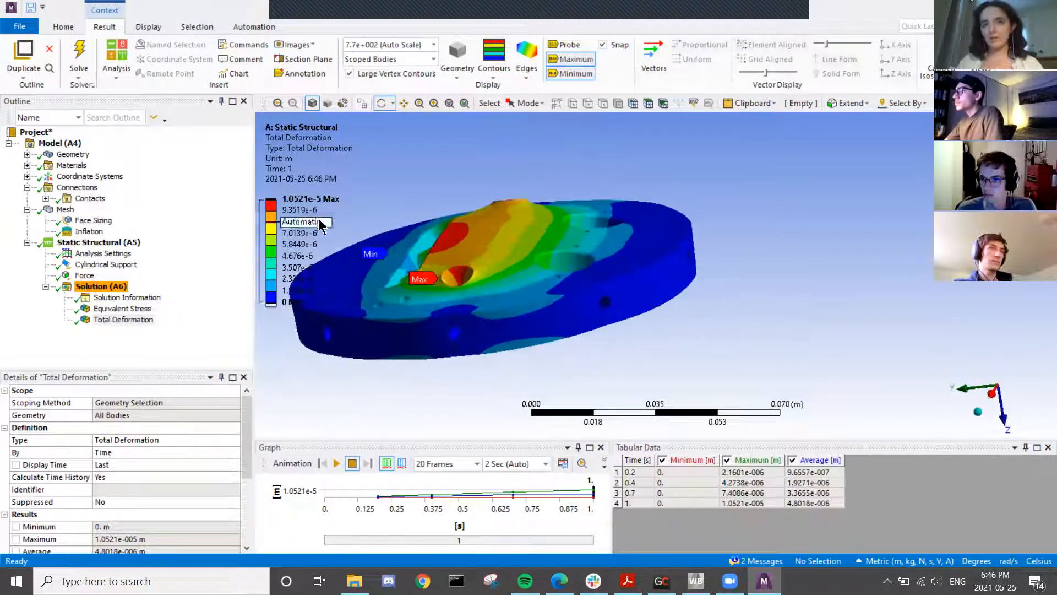
{"action": "left_click", "coordinate": [315, 202]}
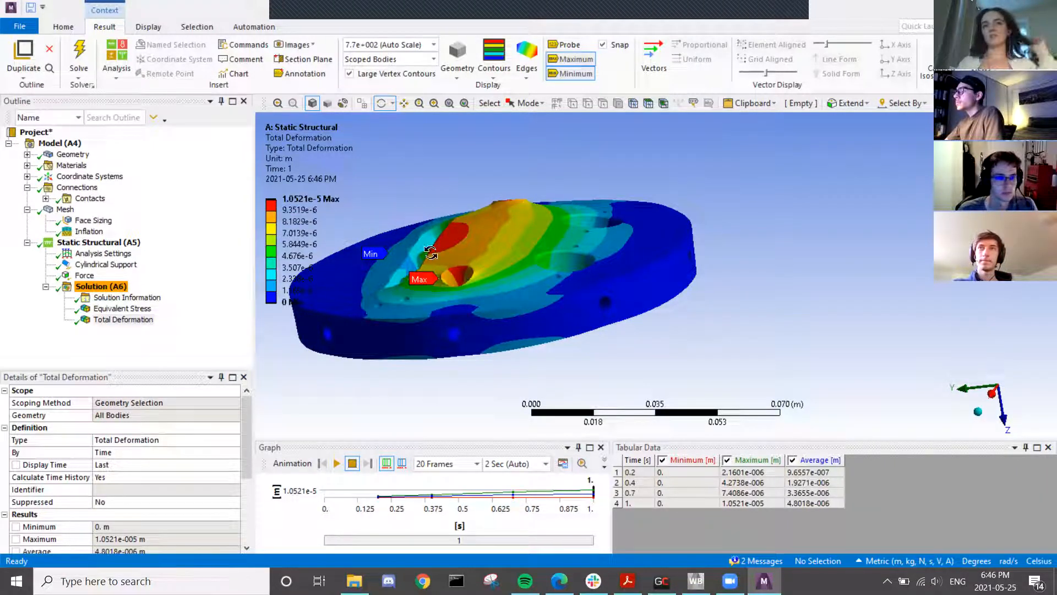
{"action": "middle_click_drag", "start_coordinate": [403, 309], "coordinate": [484, 299], "text": "ctrl"}
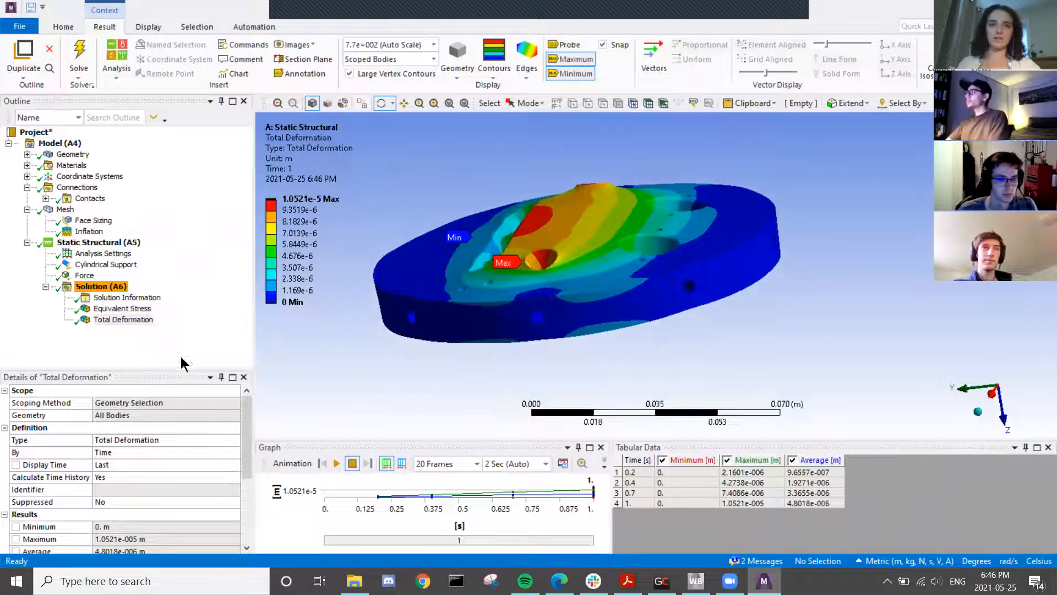
{"action": "left_click", "coordinate": [122, 308]}
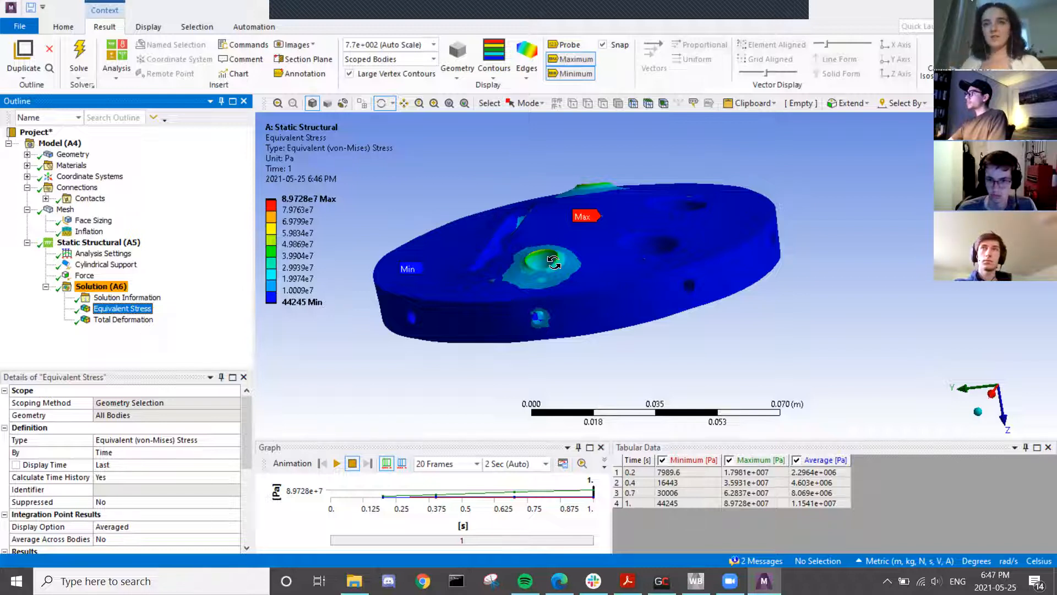
{"action": "left_click_drag", "start_coordinate": [550, 269], "coordinate": [924, 279]}
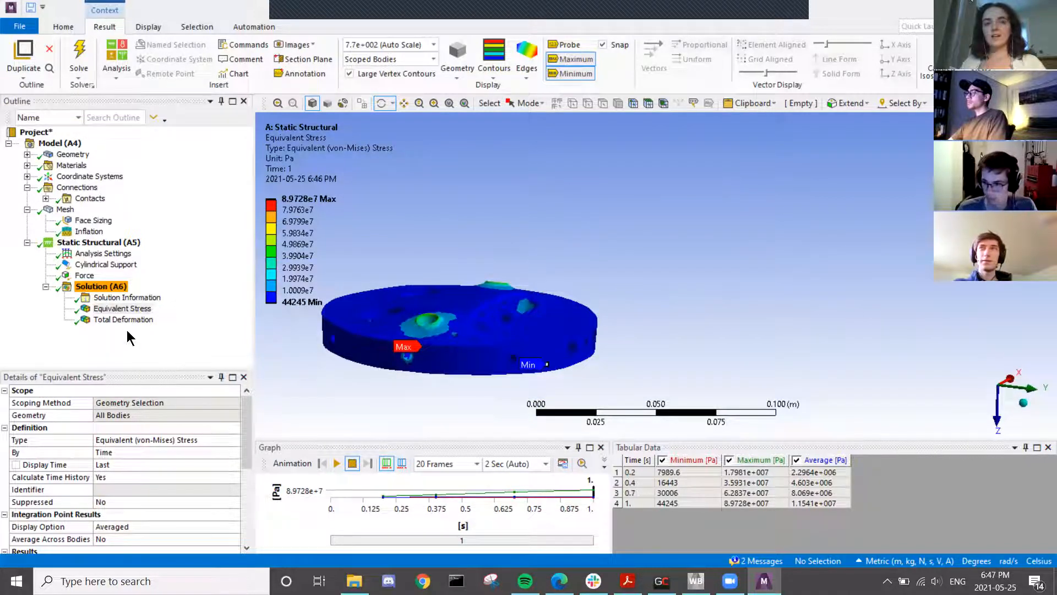
{"action": "left_click", "coordinate": [86, 276]}
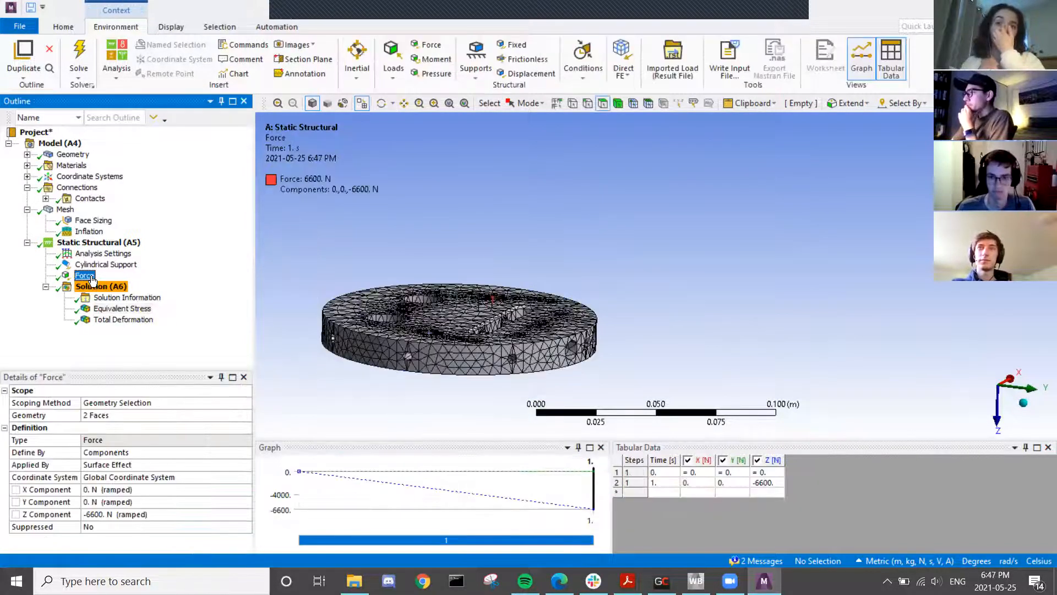
{"action": "left_click_drag", "start_coordinate": [402, 282], "coordinate": [388, 301]}
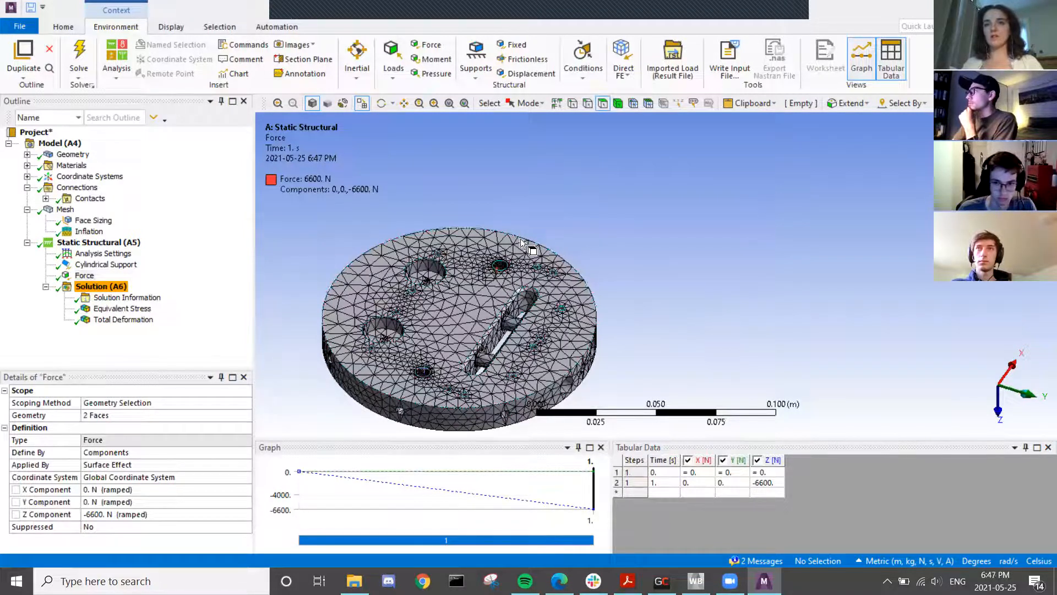
{"action": "scroll", "coordinate": [506, 267], "scroll_direction": "down", "scroll_amount": 2}
{"action": "scroll", "coordinate": [516, 270], "scroll_direction": "up", "scroll_amount": 3}
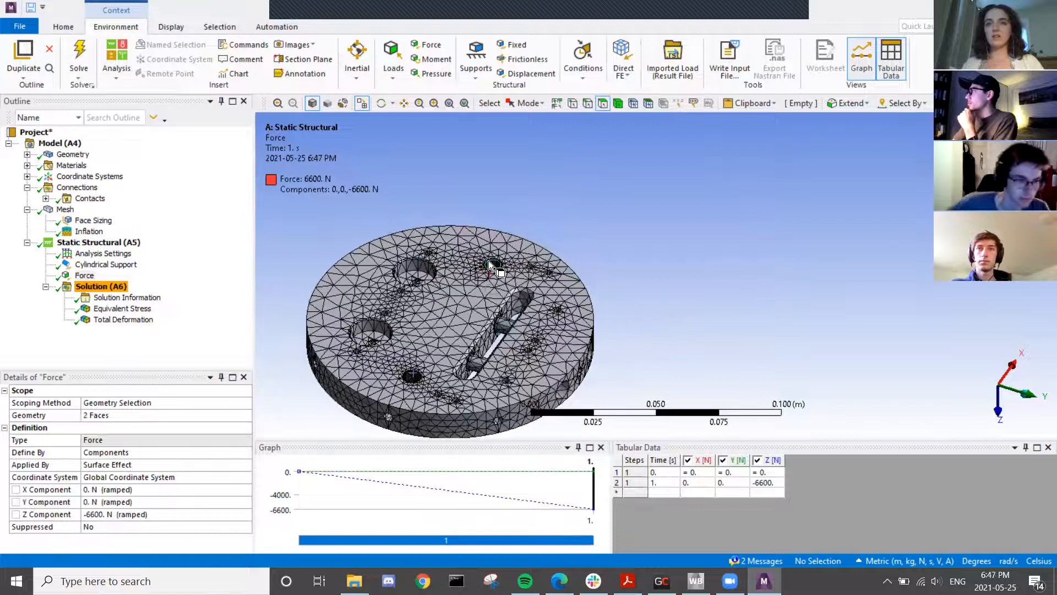
{"action": "left_click", "coordinate": [122, 308]}
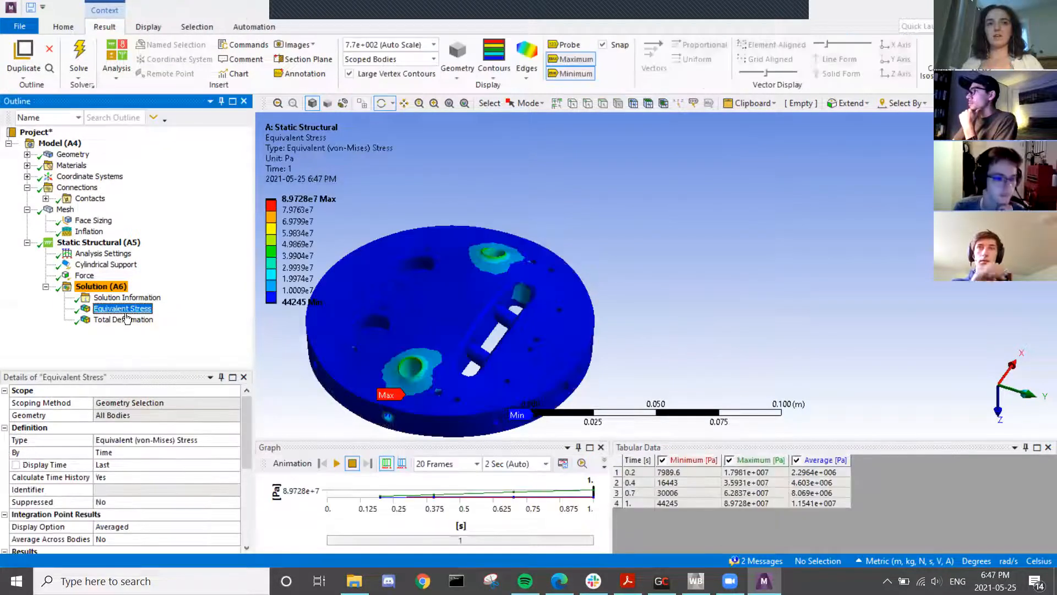
{"action": "left_click_drag", "start_coordinate": [448, 336], "coordinate": [506, 351]}
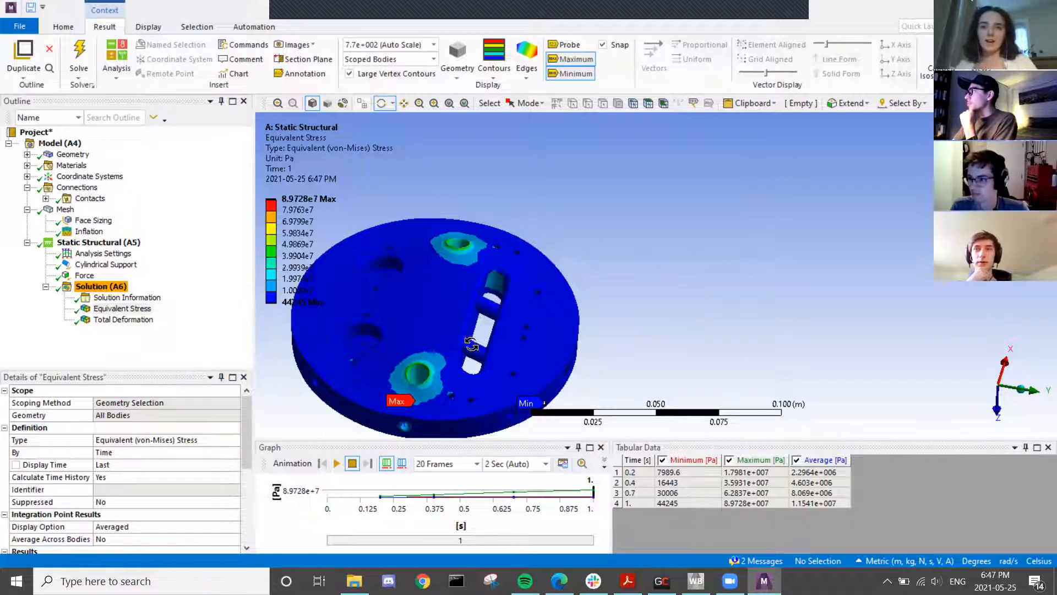
{"action": "scroll", "coordinate": [471, 344], "scroll_direction": "down", "scroll_amount": 2}
{"action": "left_click_drag", "start_coordinate": [471, 344], "coordinate": [538, 340]}
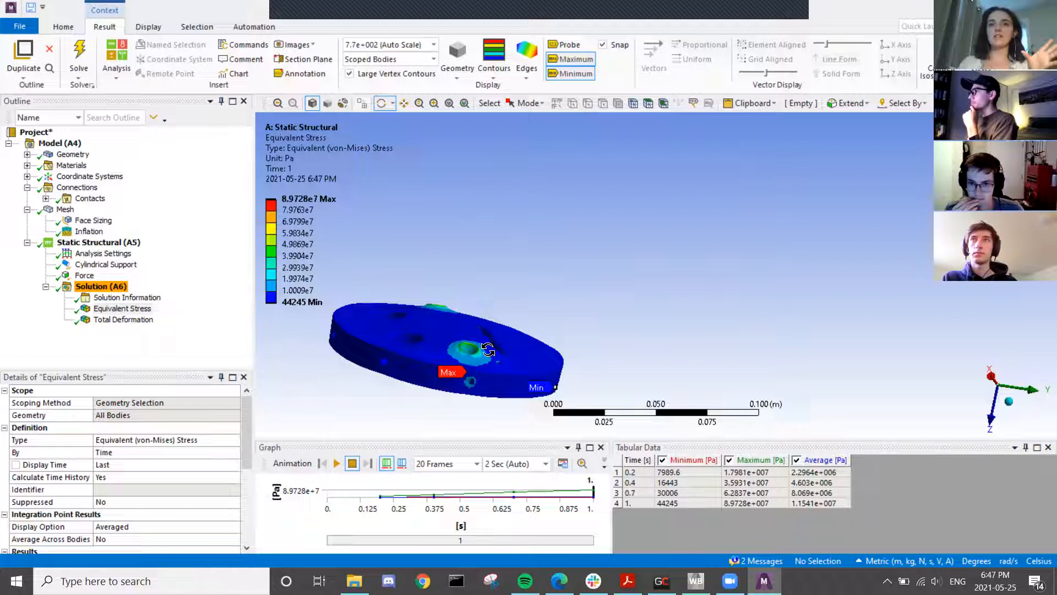
{"action": "left_click_drag", "start_coordinate": [381, 352], "coordinate": [333, 361]}
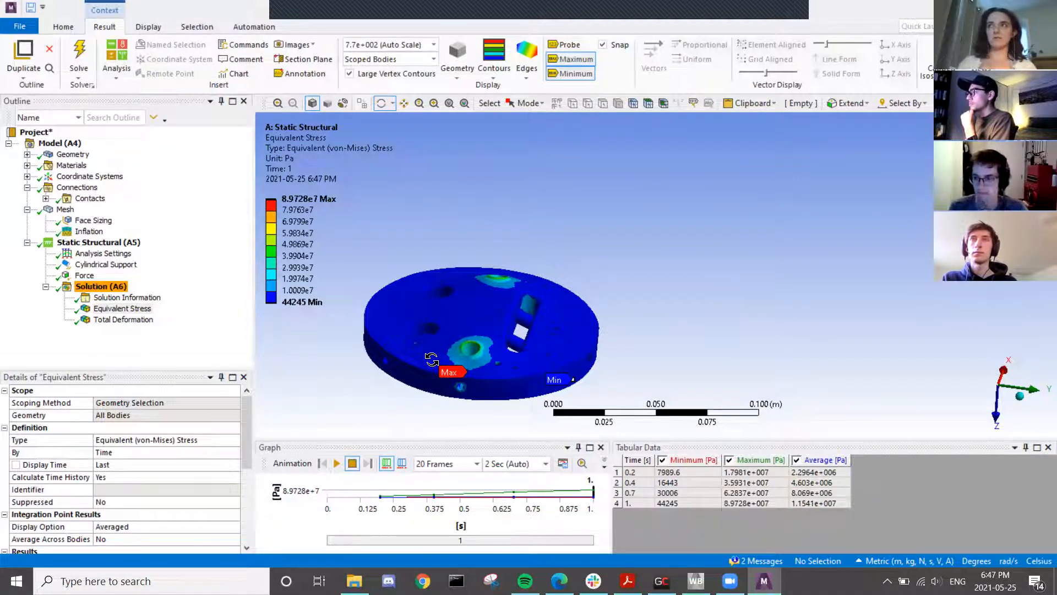
{"action": "middle_click_drag", "start_coordinate": [607, 358], "coordinate": [564, 268], "text": "ctrl"}
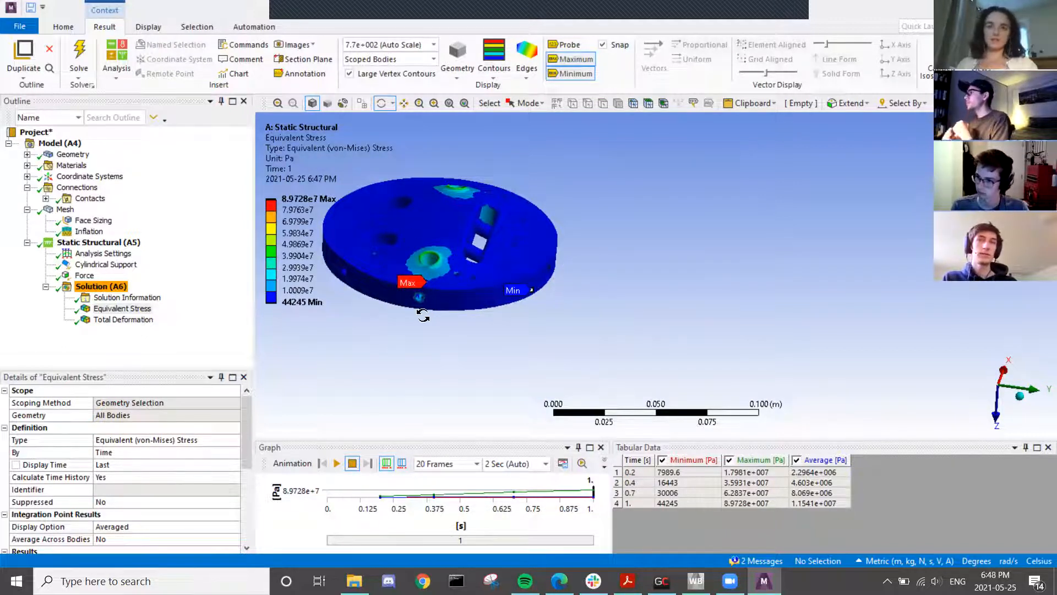
{"action": "left_click_drag", "start_coordinate": [427, 302], "coordinate": [445, 418]}
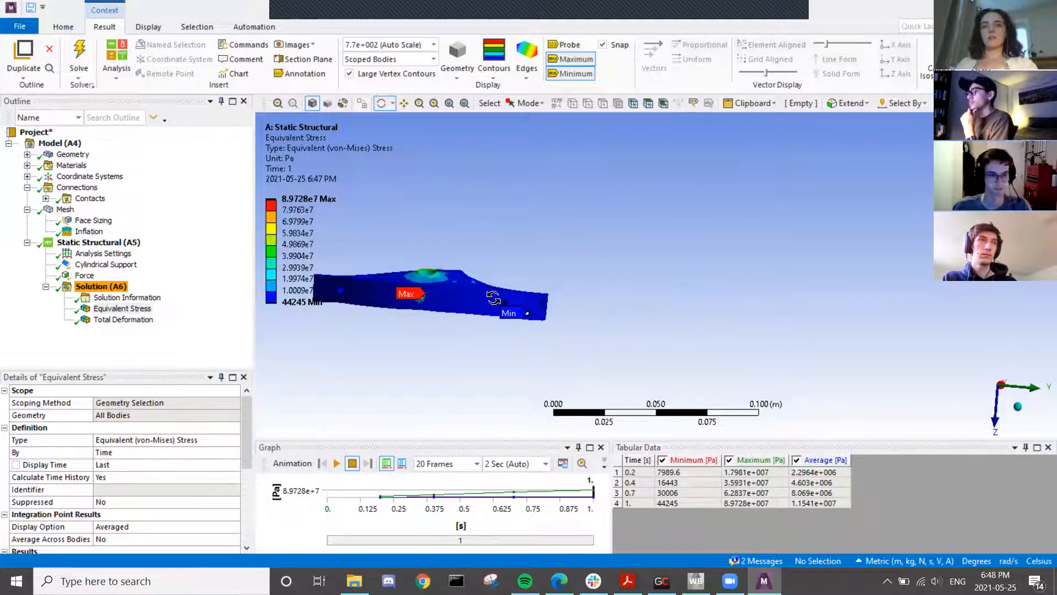
{"action": "left_click_drag", "start_coordinate": [489, 298], "coordinate": [453, 306]}
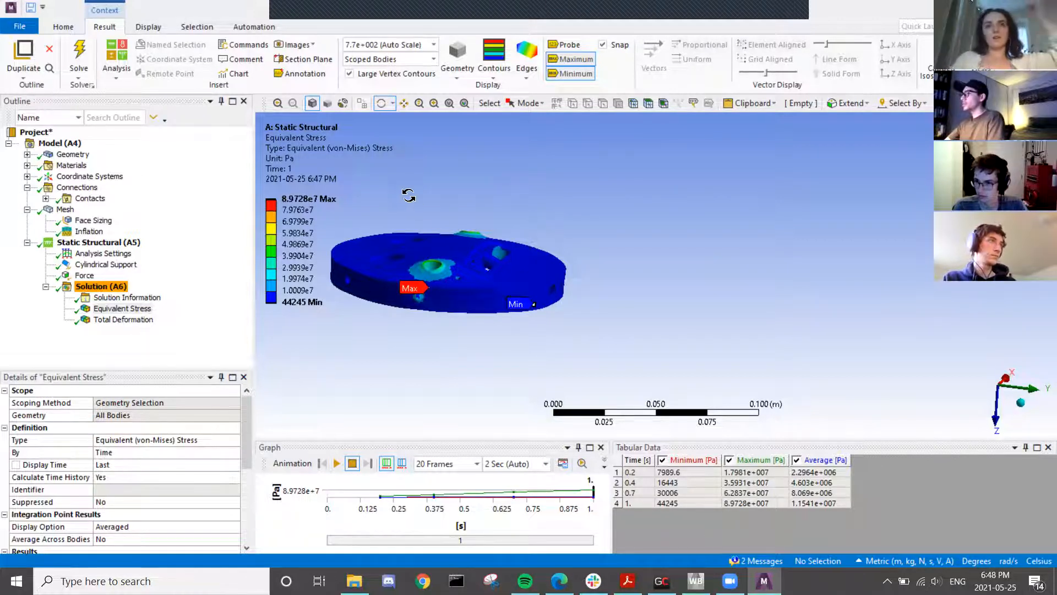
{"action": "left_click_drag", "start_coordinate": [438, 165], "coordinate": [431, 203]}
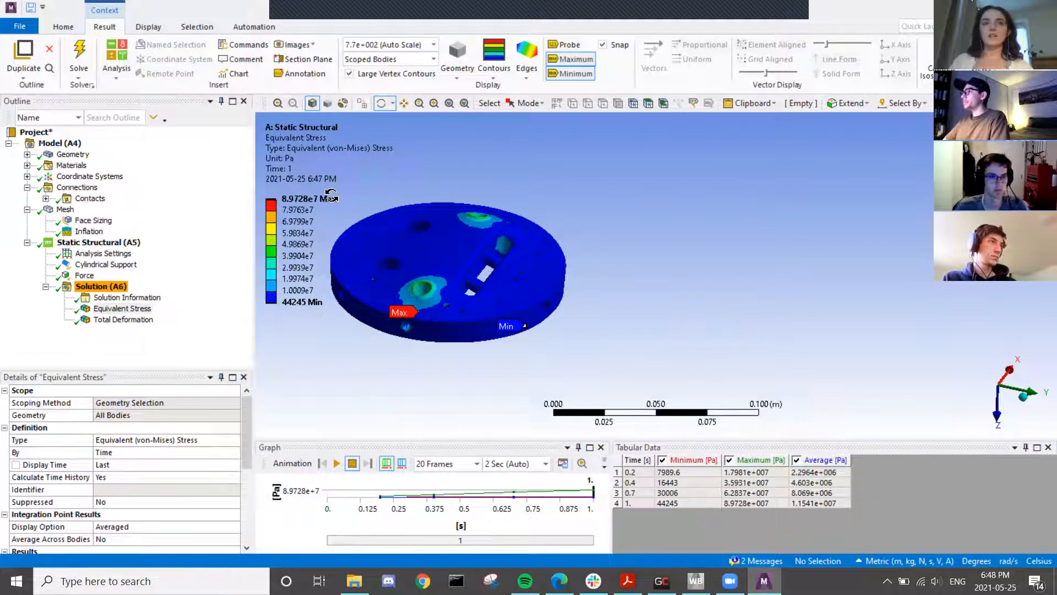
{"action": "scroll", "coordinate": [408, 330], "scroll_direction": "up", "scroll_amount": 1}
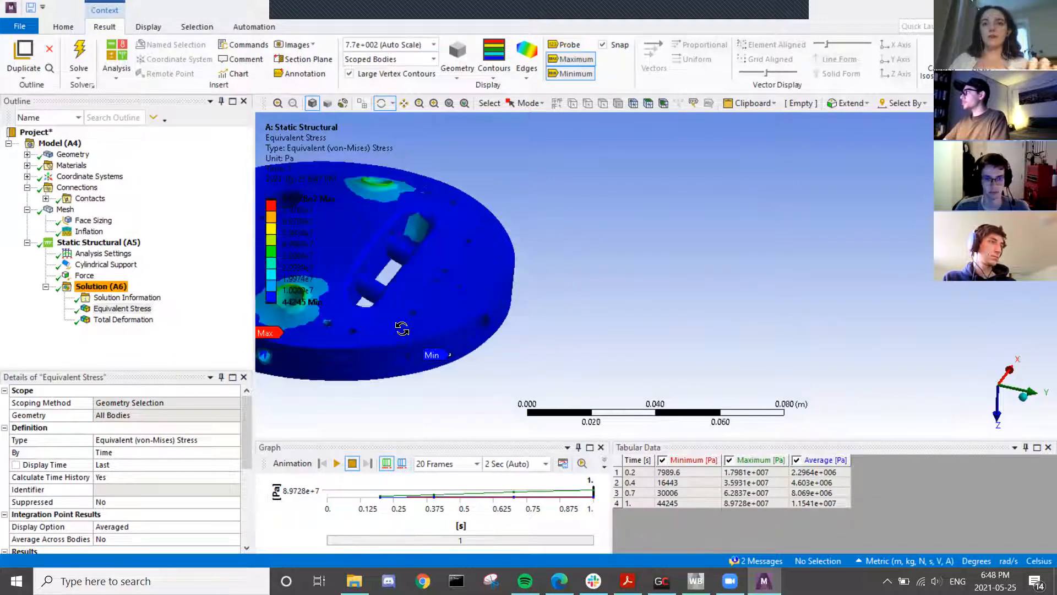
{"action": "scroll", "coordinate": [540, 277], "scroll_direction": "up", "scroll_amount": 1}
{"action": "scroll", "coordinate": [540, 277], "scroll_direction": "up", "scroll_amount": 4}
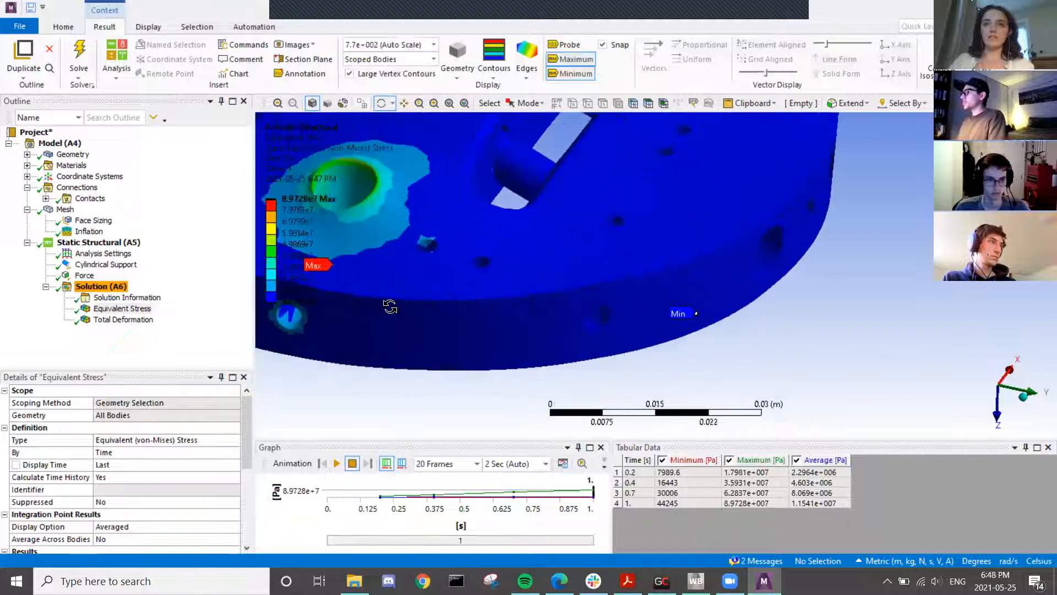
{"action": "left_click_drag", "start_coordinate": [513, 315], "coordinate": [421, 344]}
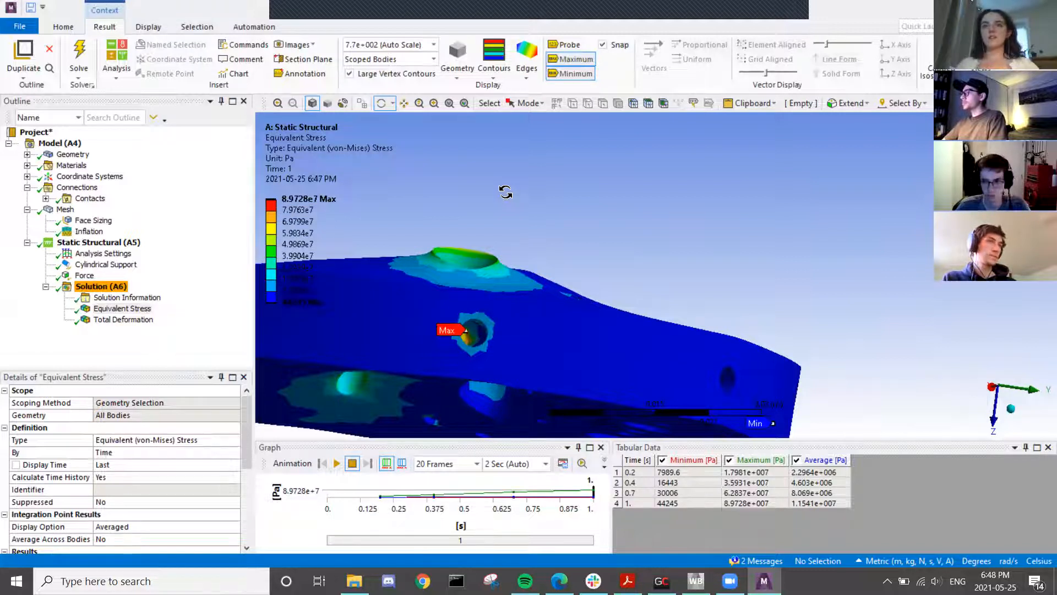
{"action": "left_click_drag", "start_coordinate": [464, 219], "coordinate": [413, 258]}
{"action": "scroll", "coordinate": [173, 419], "scroll_direction": "down", "scroll_amount": 5}
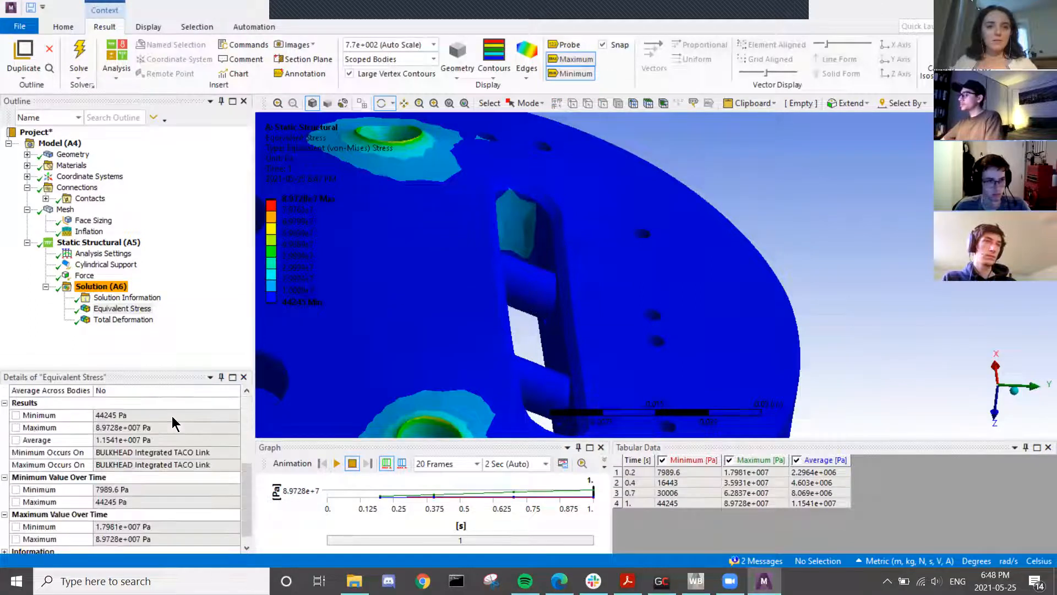
{"action": "scroll", "coordinate": [172, 419], "scroll_direction": "up", "scroll_amount": 5}
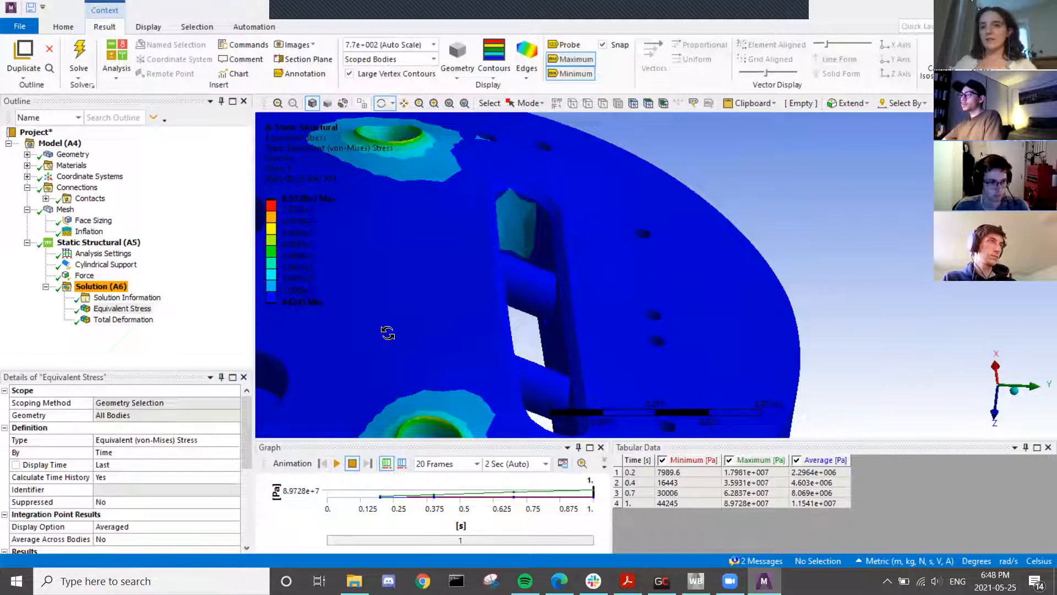
{"action": "scroll", "coordinate": [385, 331], "scroll_direction": "down", "scroll_amount": 3}
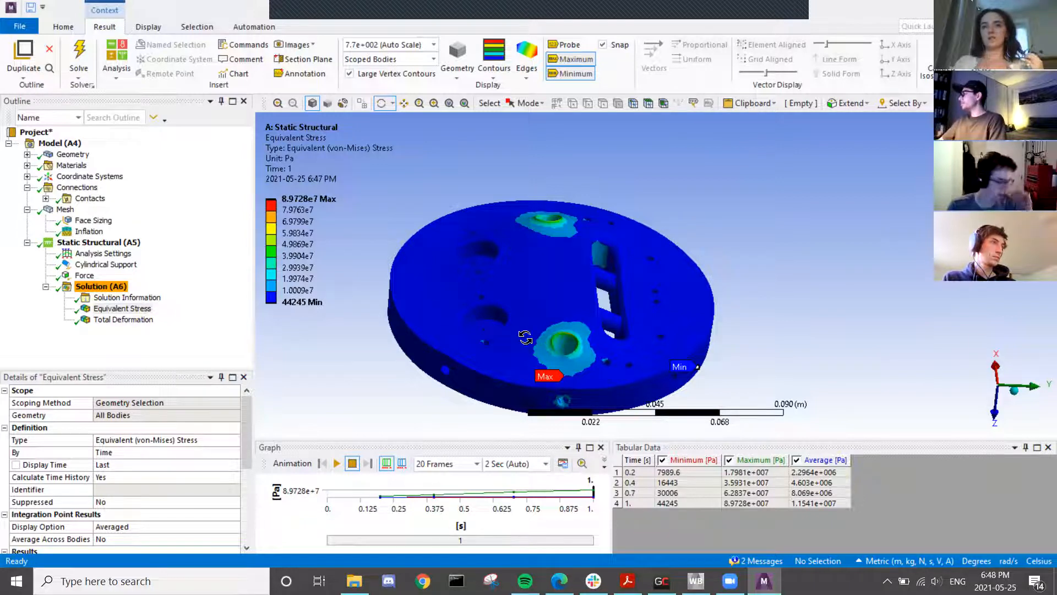
{"action": "left_click", "coordinate": [122, 309]}
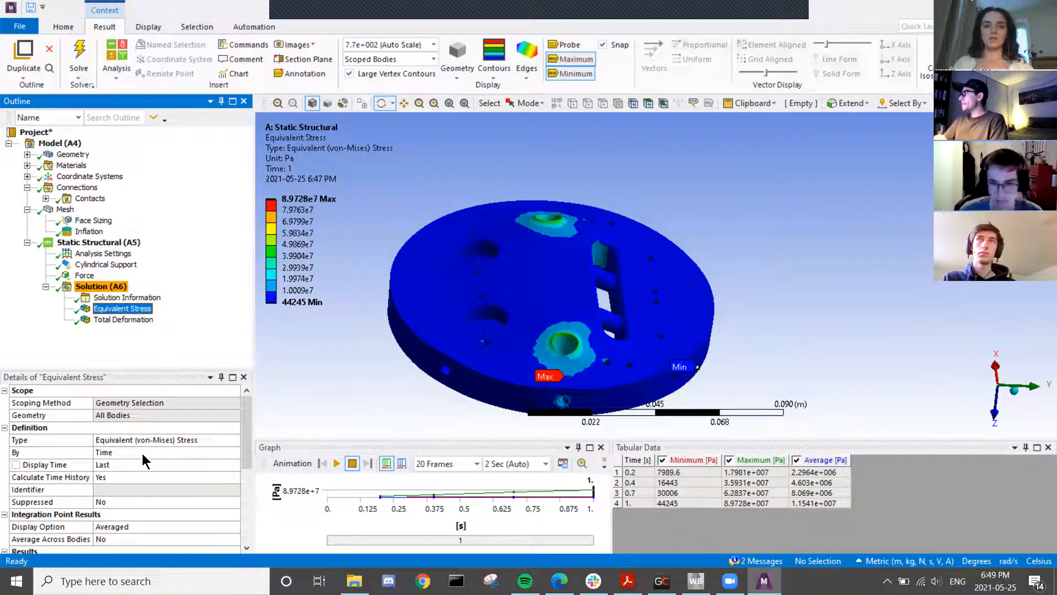
{"action": "left_click", "coordinate": [85, 275]}
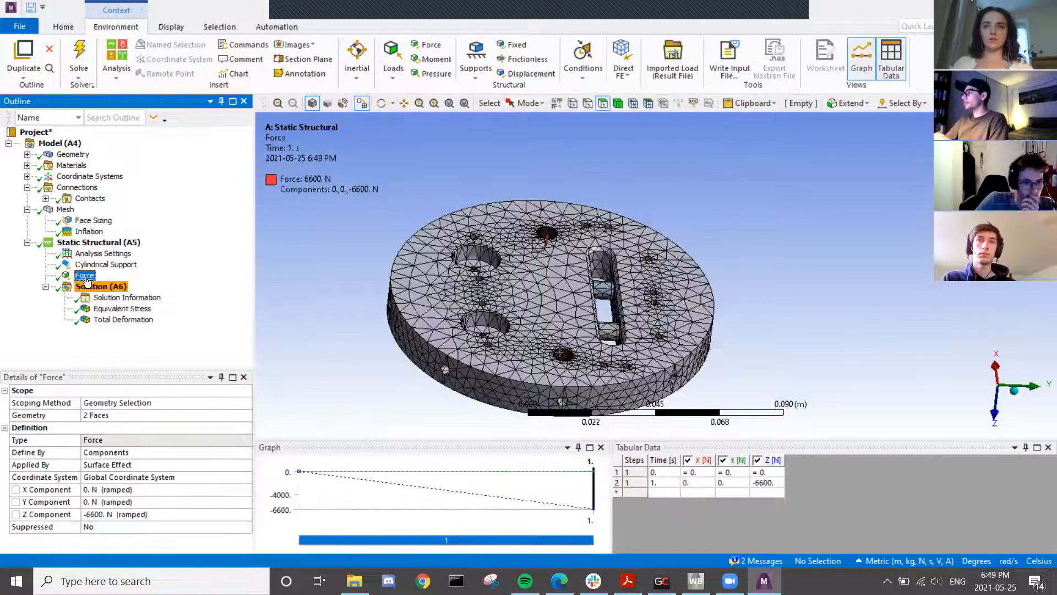
{"action": "left_click", "coordinate": [160, 514]}
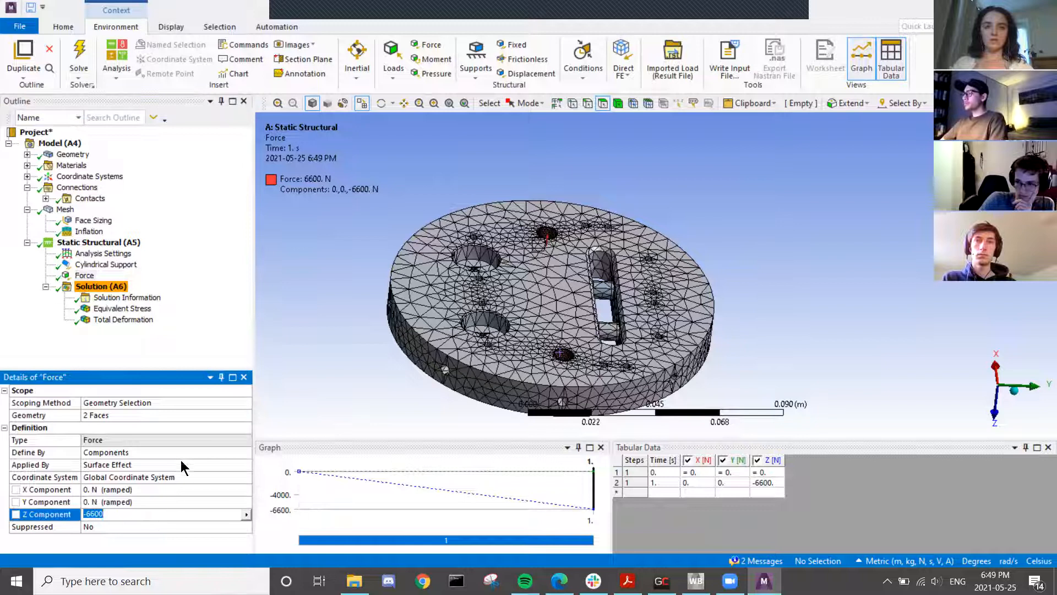
{"action": "left_click", "coordinate": [168, 416]}
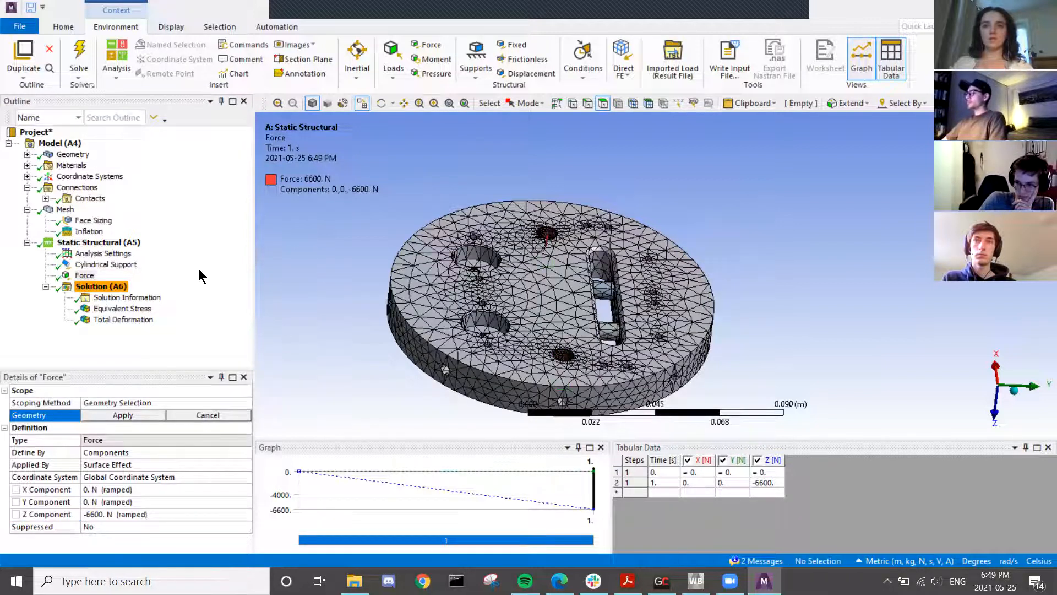
{"action": "left_click", "coordinate": [123, 308]}
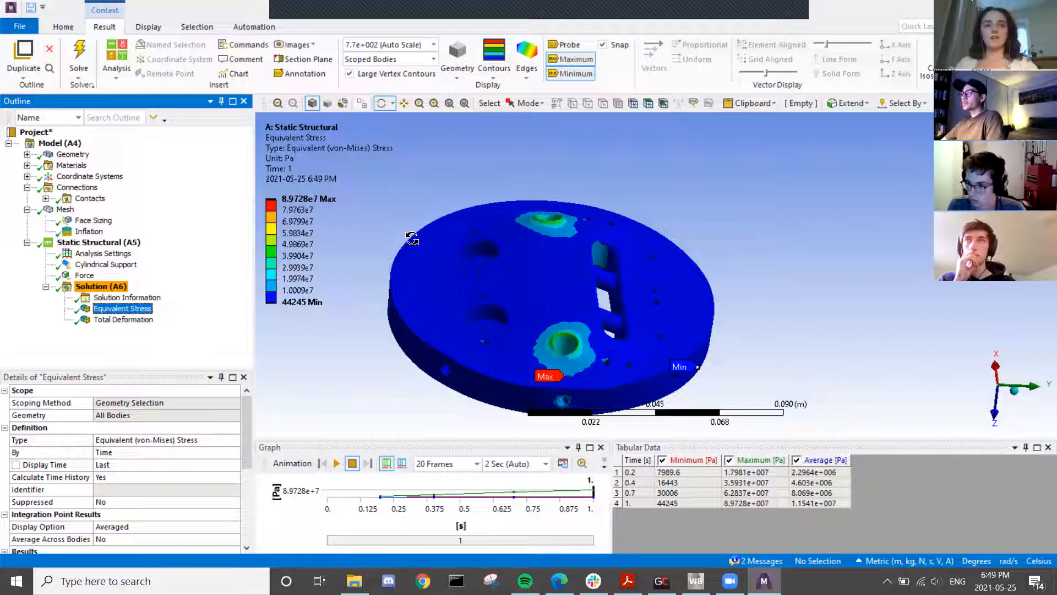
- Save the project with Ctrl+S and rotate the stress plot to a side view
{"action": "key", "text": "ctrl+s"}
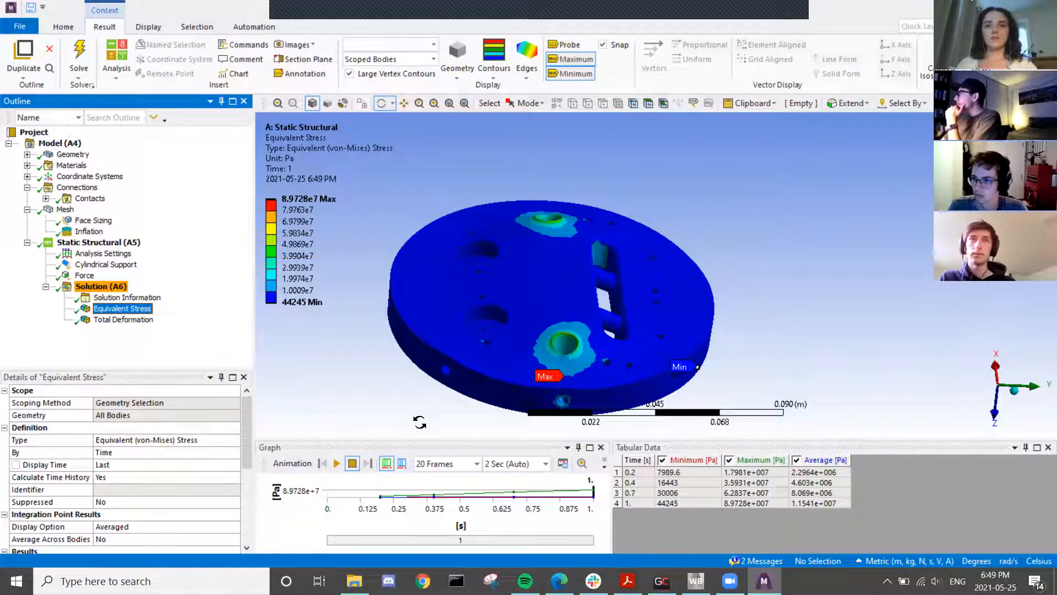
{"action": "left_click_drag", "start_coordinate": [520, 344], "coordinate": [548, 334]}
{"action": "scroll", "coordinate": [503, 378], "scroll_direction": "up", "scroll_amount": 2}
{"action": "middle_click_drag", "start_coordinate": [524, 338], "coordinate": [578, 232], "text": "ctrl"}
{"action": "middle_click_drag", "start_coordinate": [554, 269], "coordinate": [559, 293]}
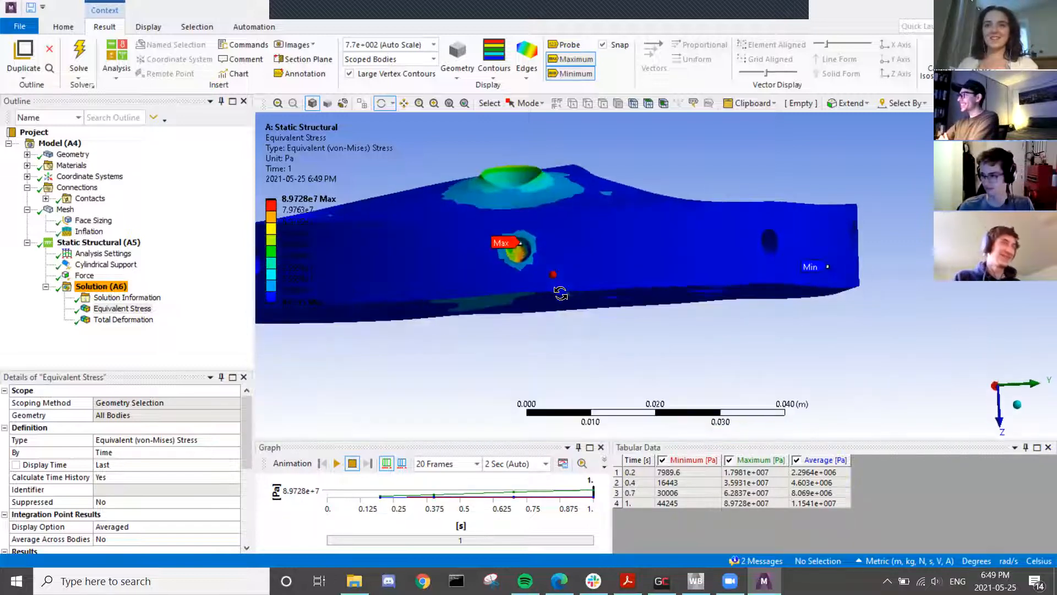
- Browse the Insert menus of Solution and Static Structural, closing both without adding anything
{"action": "right_click", "coordinate": [102, 290]}
{"action": "mouse_move", "coordinate": [136, 295]}
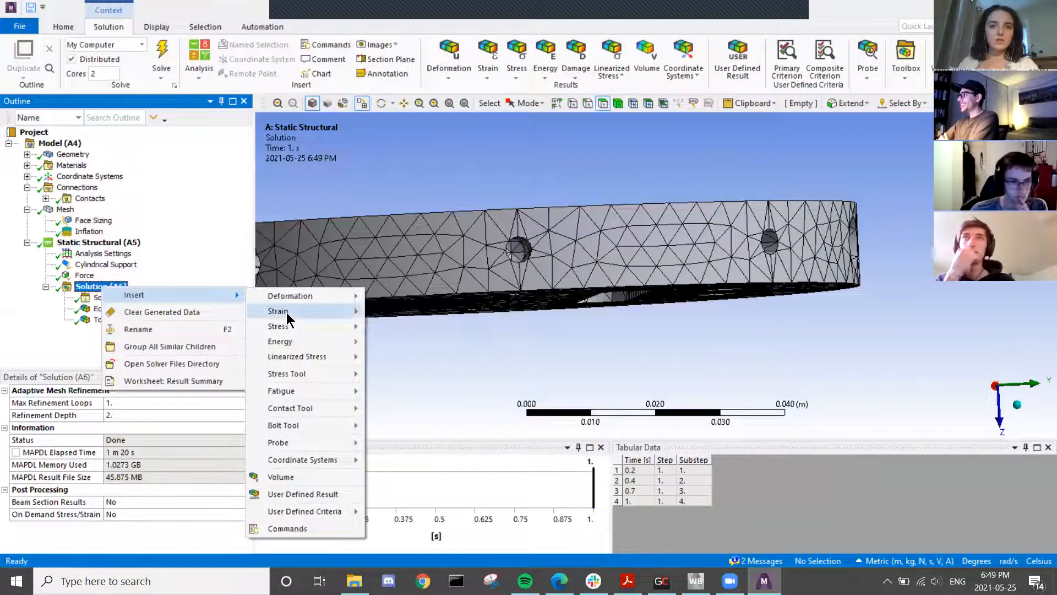
{"action": "left_click", "coordinate": [290, 279]}
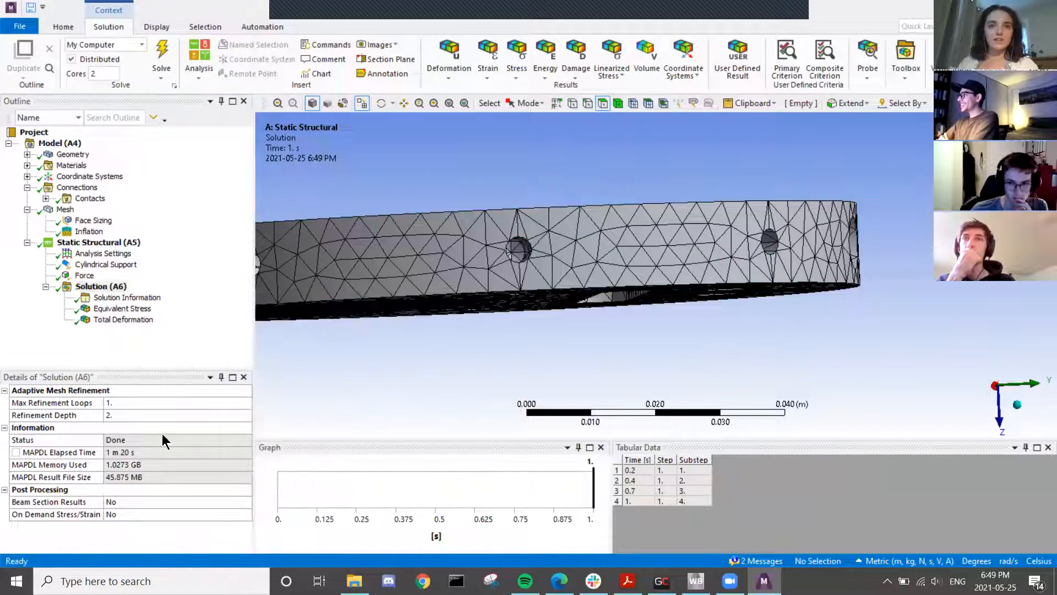
{"action": "right_click", "coordinate": [74, 244]}
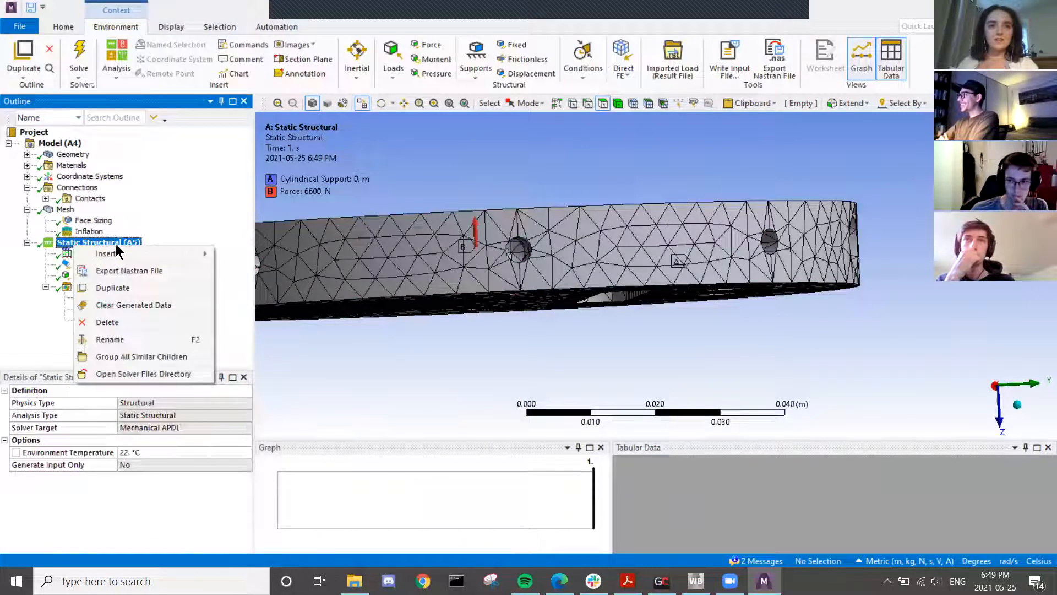
{"action": "mouse_move", "coordinate": [118, 257]}
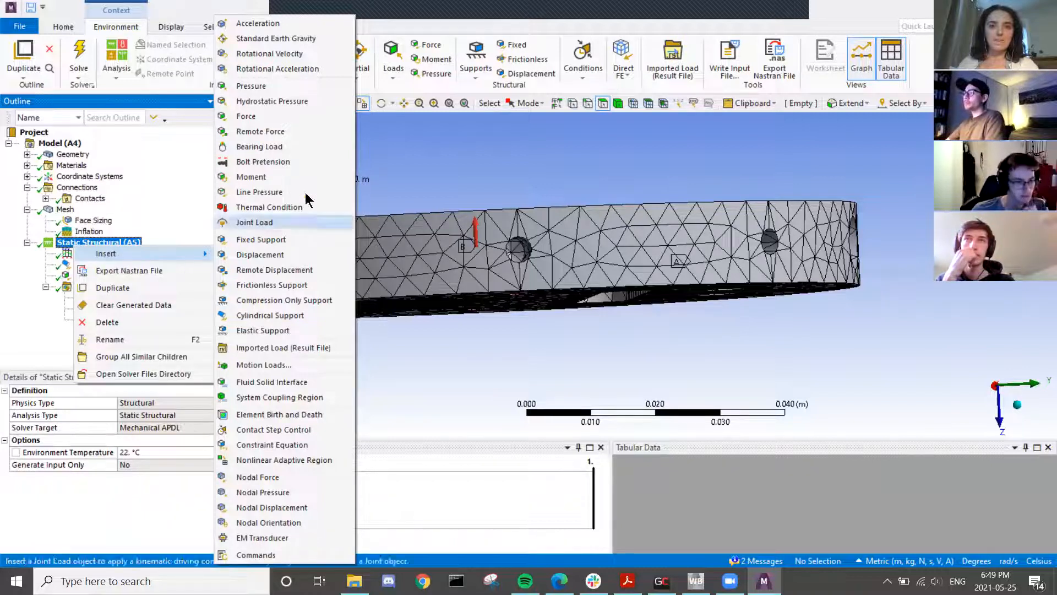
{"action": "left_click", "coordinate": [465, 157]}
- Check the Model cell's menu in the Workbench schematic without changes, then return to Mechanical
{"action": "left_click", "coordinate": [696, 581]}
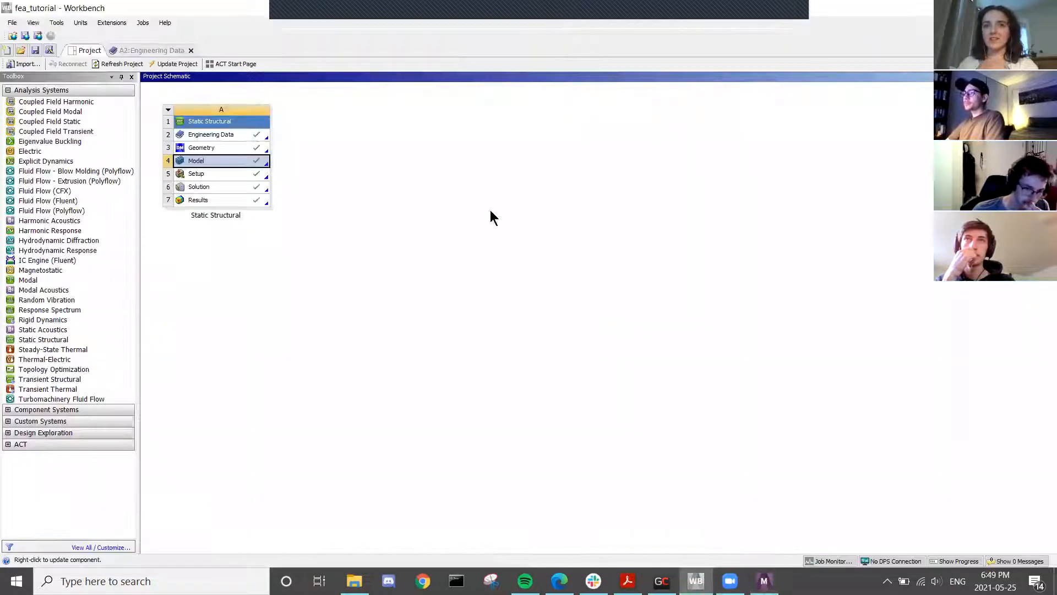
{"action": "right_click", "coordinate": [188, 160]}
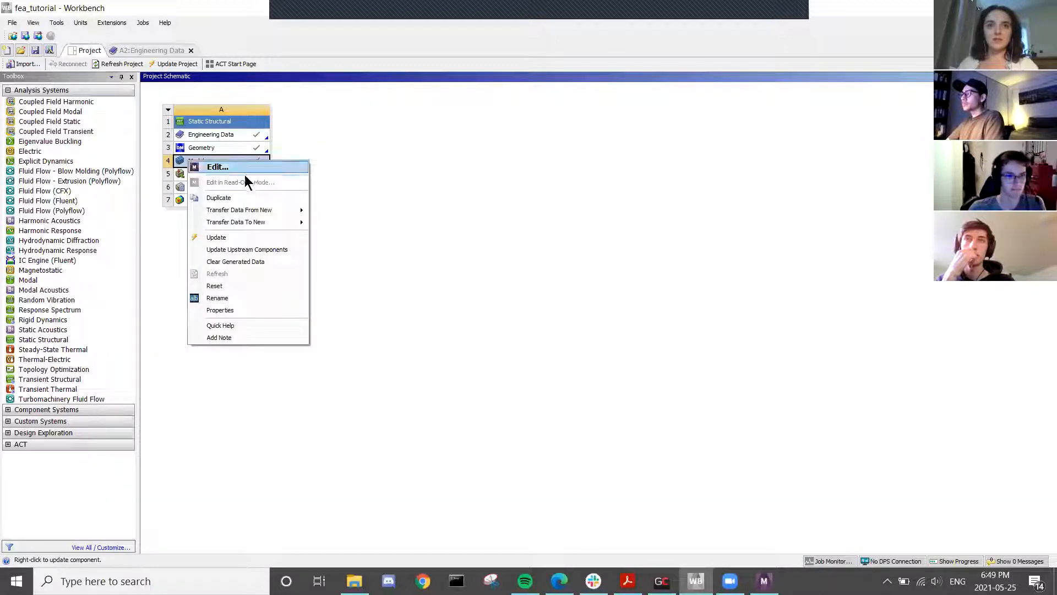
{"action": "left_click", "coordinate": [531, 356]}
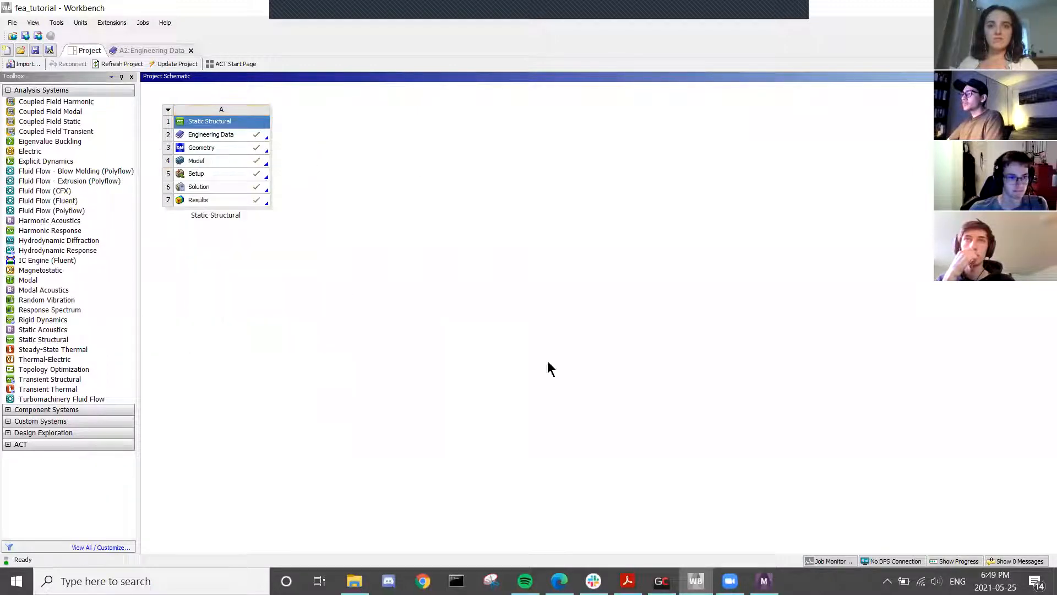
{"action": "left_click", "coordinate": [765, 581]}
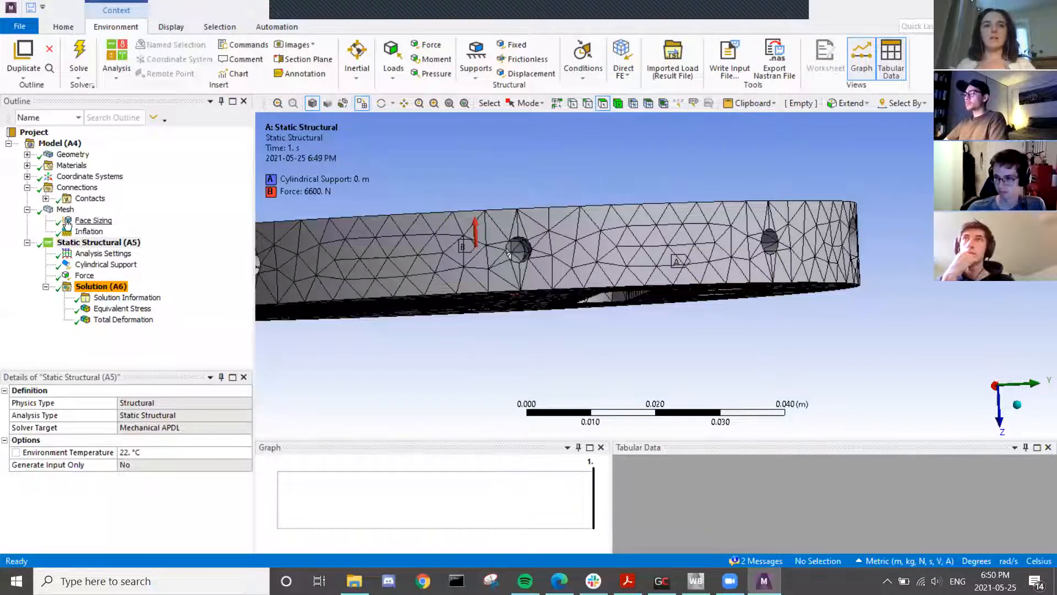
- Review the Mesh branch's Insert options and close the menu without adding a control
{"action": "right_click", "coordinate": [59, 200]}
{"action": "left_click", "coordinate": [61, 209]}
{"action": "right_click", "coordinate": [62, 210]}
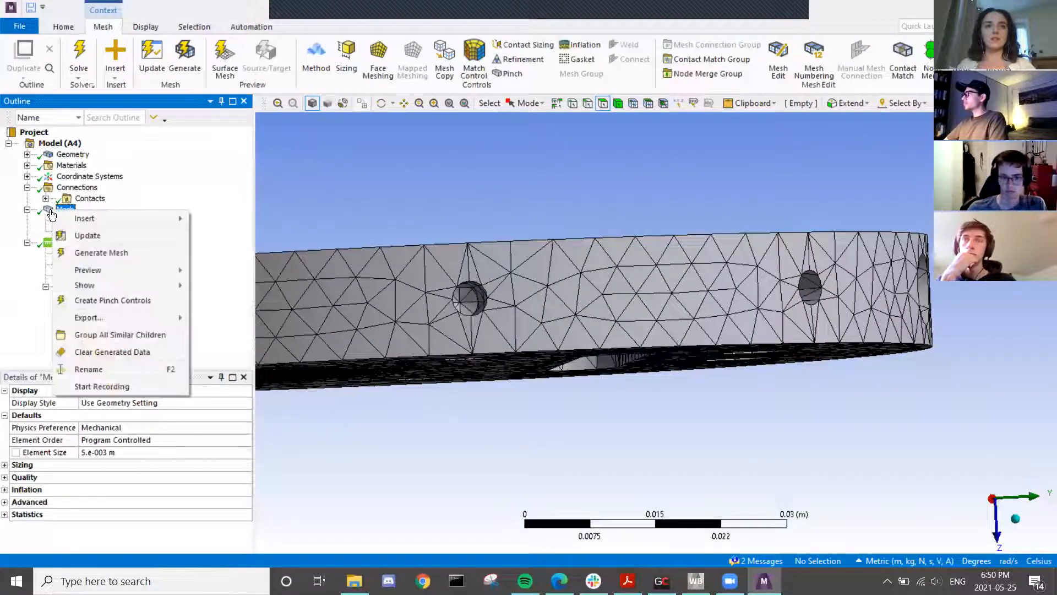
{"action": "mouse_move", "coordinate": [90, 222]}
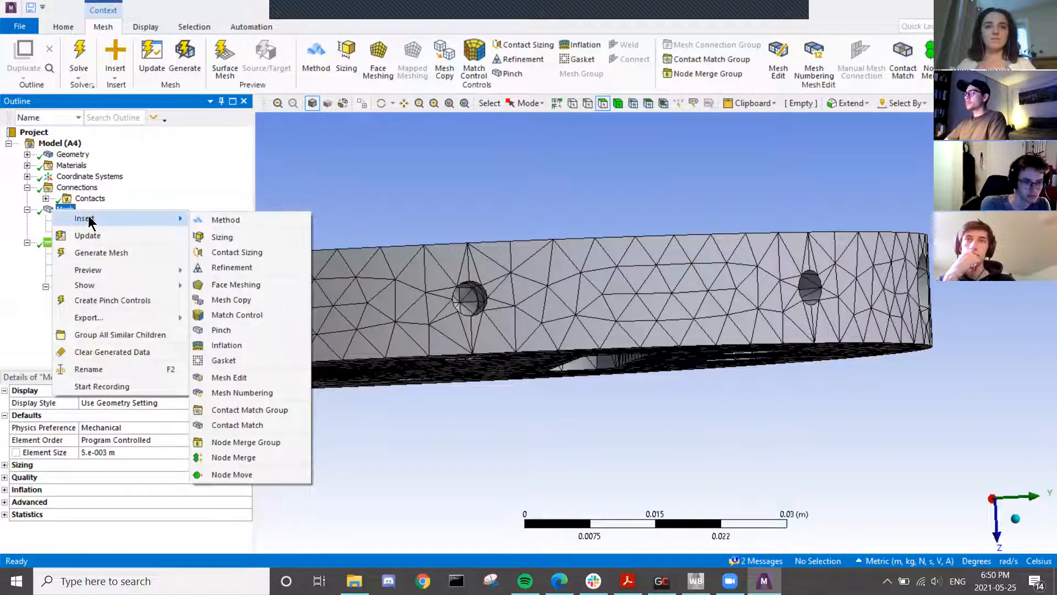
{"action": "left_click", "coordinate": [360, 204]}
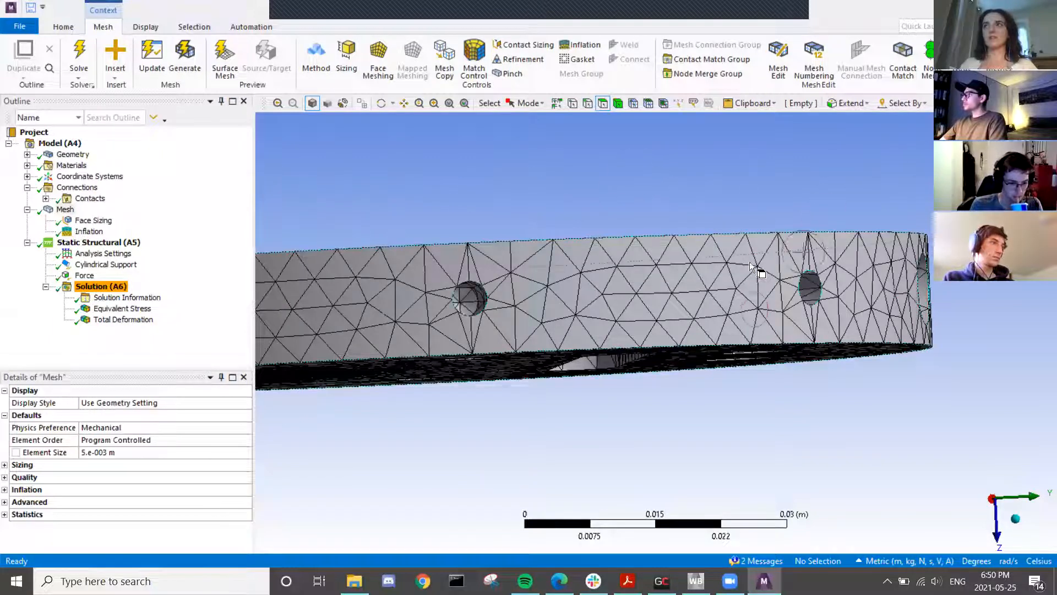
- Show the Equivalent Stress plot again and orbit it to a side view
{"action": "left_click", "coordinate": [118, 310]}
{"action": "middle_click_drag", "start_coordinate": [559, 267], "coordinate": [347, 261]}
{"action": "scroll", "coordinate": [408, 261], "scroll_direction": "up", "scroll_amount": 2}
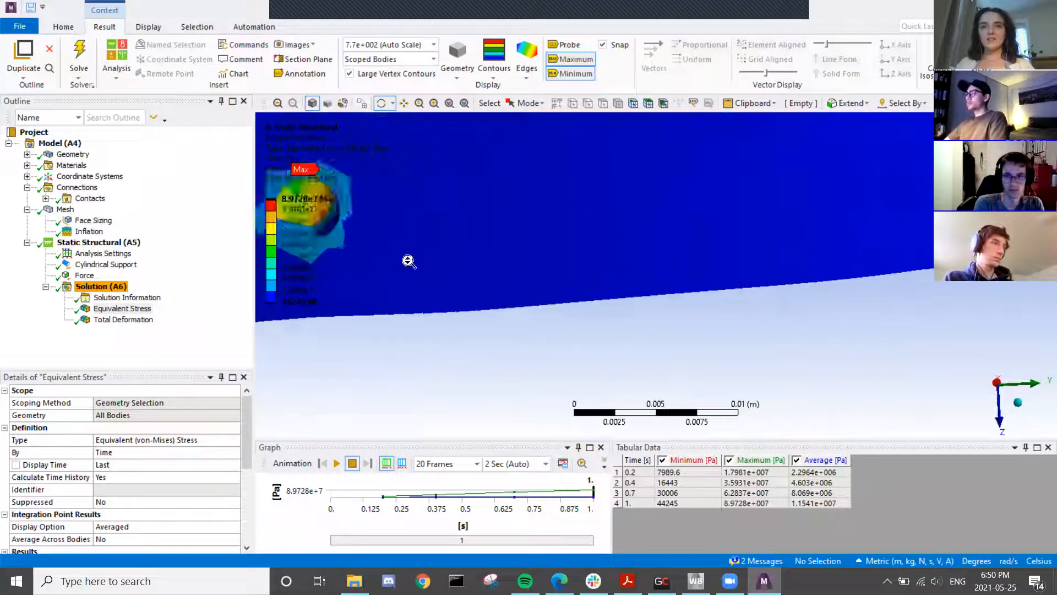
{"action": "scroll", "coordinate": [408, 261], "scroll_direction": "down", "scroll_amount": 6}
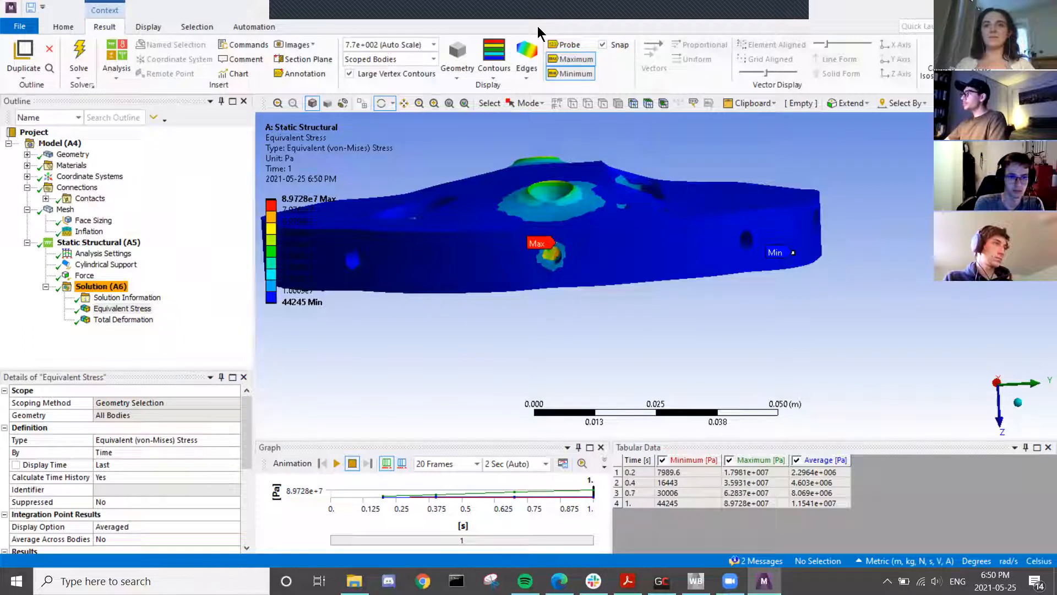
{"action": "left_click", "coordinate": [781, 17]}
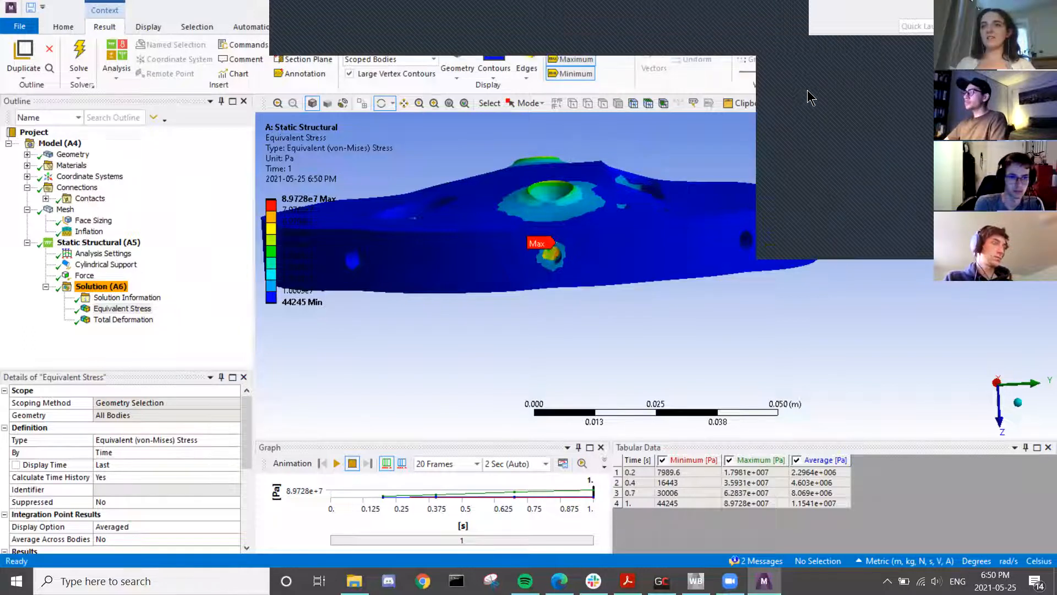